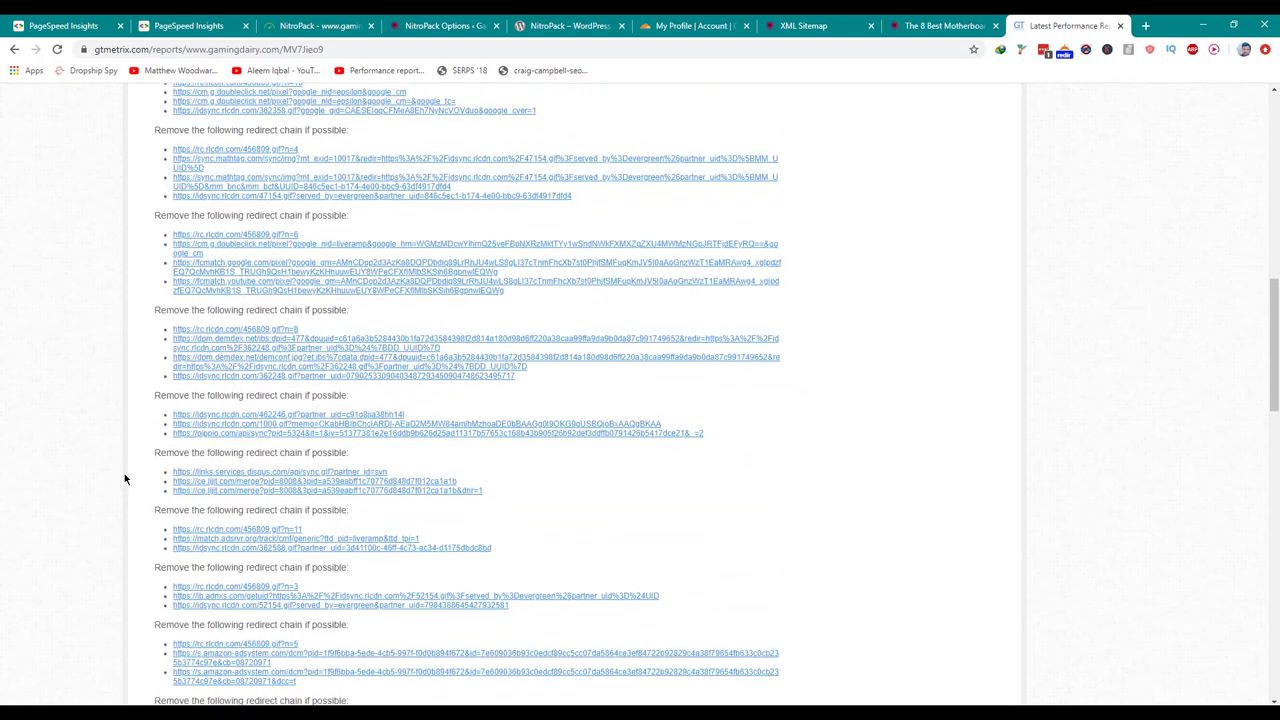
- Switch to the Gaming Dairy WordPress admin and search the plugins available to add for "Disqus"
{"action": "left_click", "coordinate": [408, 26]}
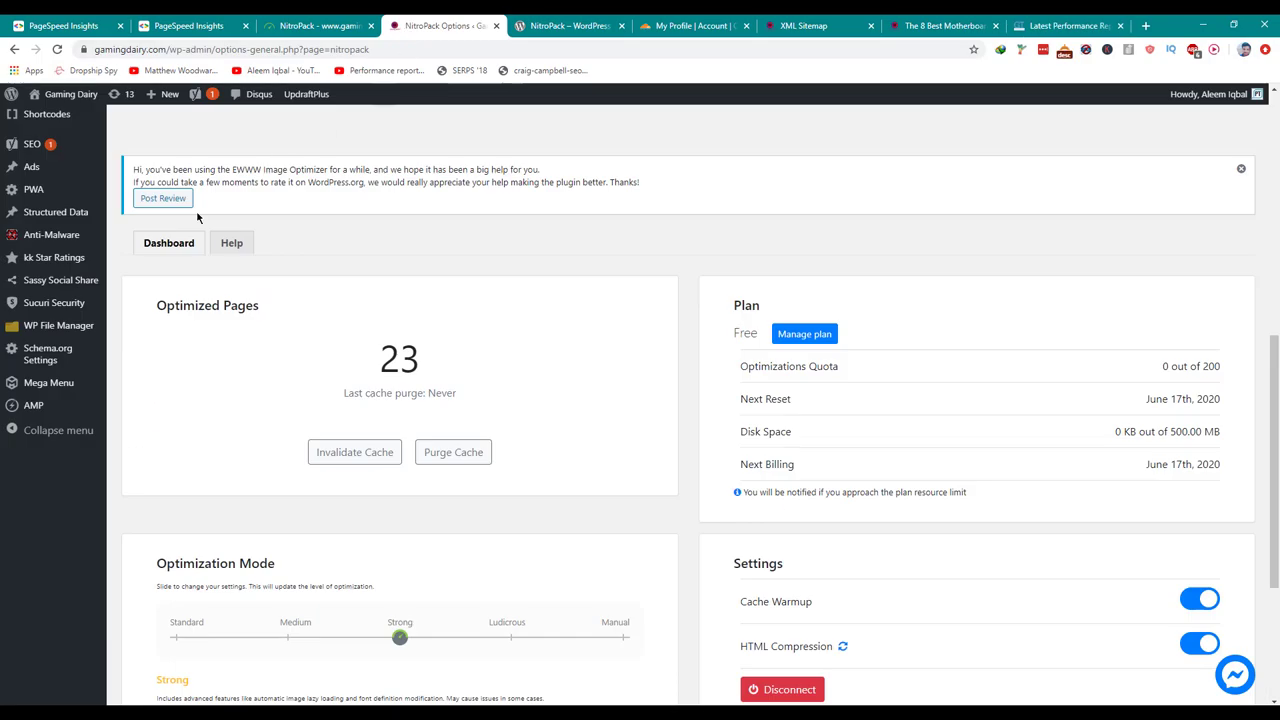
{"action": "scroll", "coordinate": [86, 289], "scroll_direction": "up", "scroll_amount": 3}
{"action": "scroll", "coordinate": [94, 391], "scroll_direction": "up", "scroll_amount": 3}
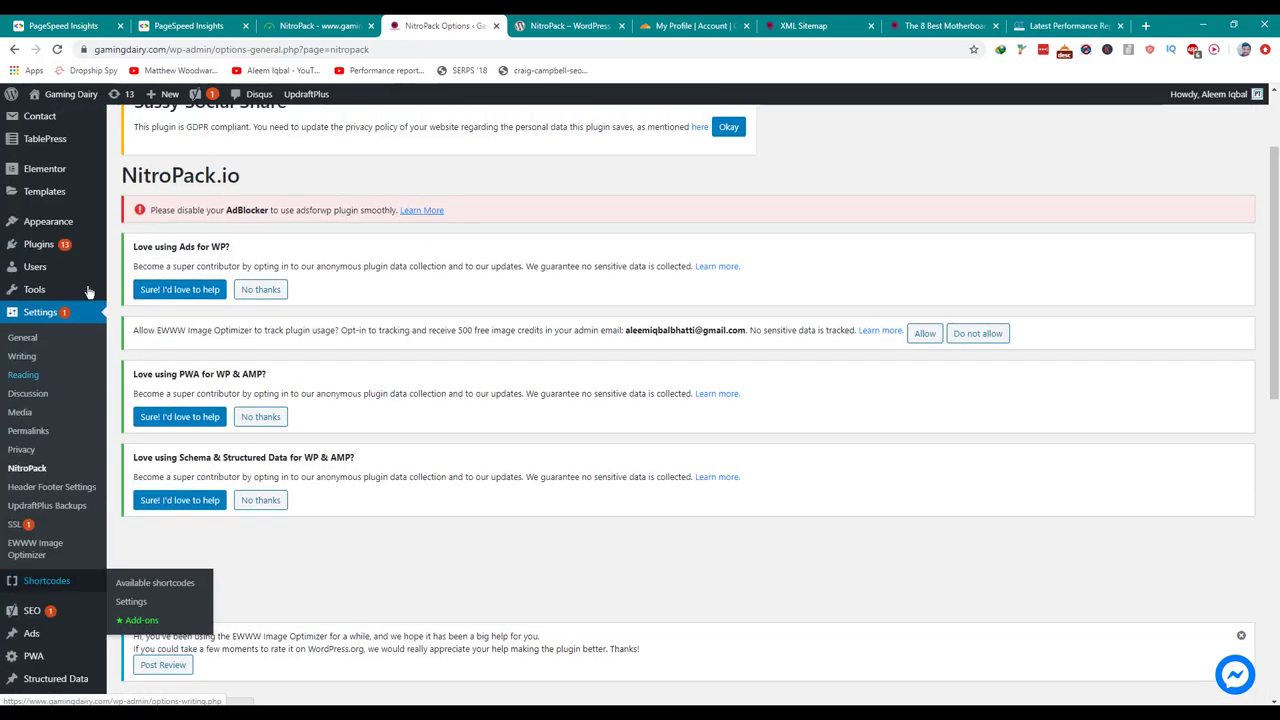
{"action": "left_click", "coordinate": [160, 264]}
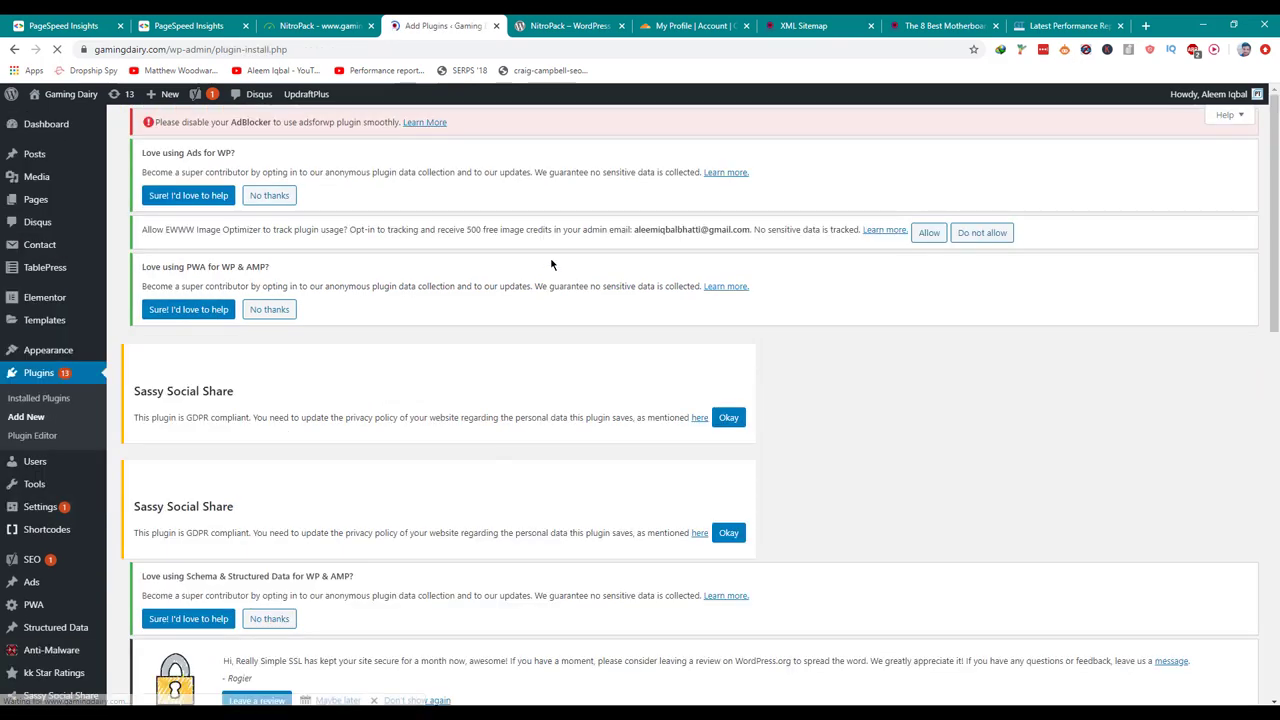
{"action": "scroll", "coordinate": [576, 293], "scroll_direction": "down", "scroll_amount": 2}
{"action": "scroll", "coordinate": [1043, 401], "scroll_direction": "down", "scroll_amount": 4}
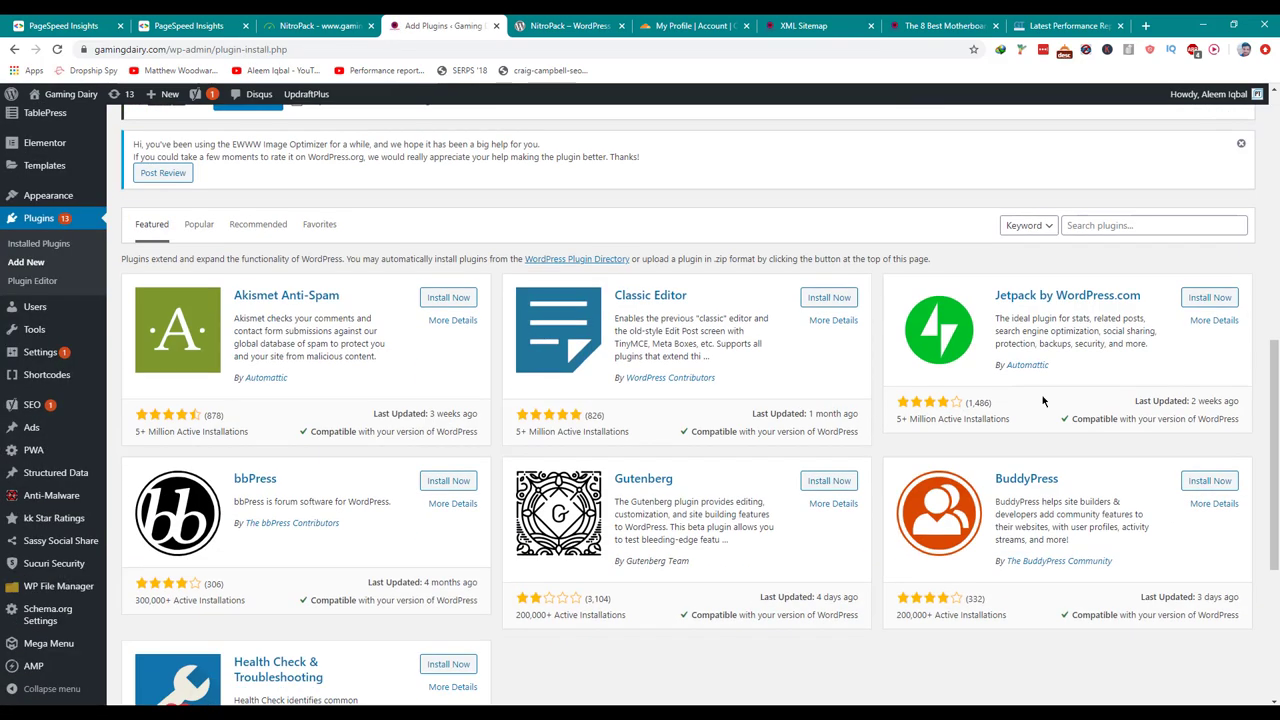
{"action": "left_click", "coordinate": [1153, 226]}
{"action": "type", "text": "Disqus"}
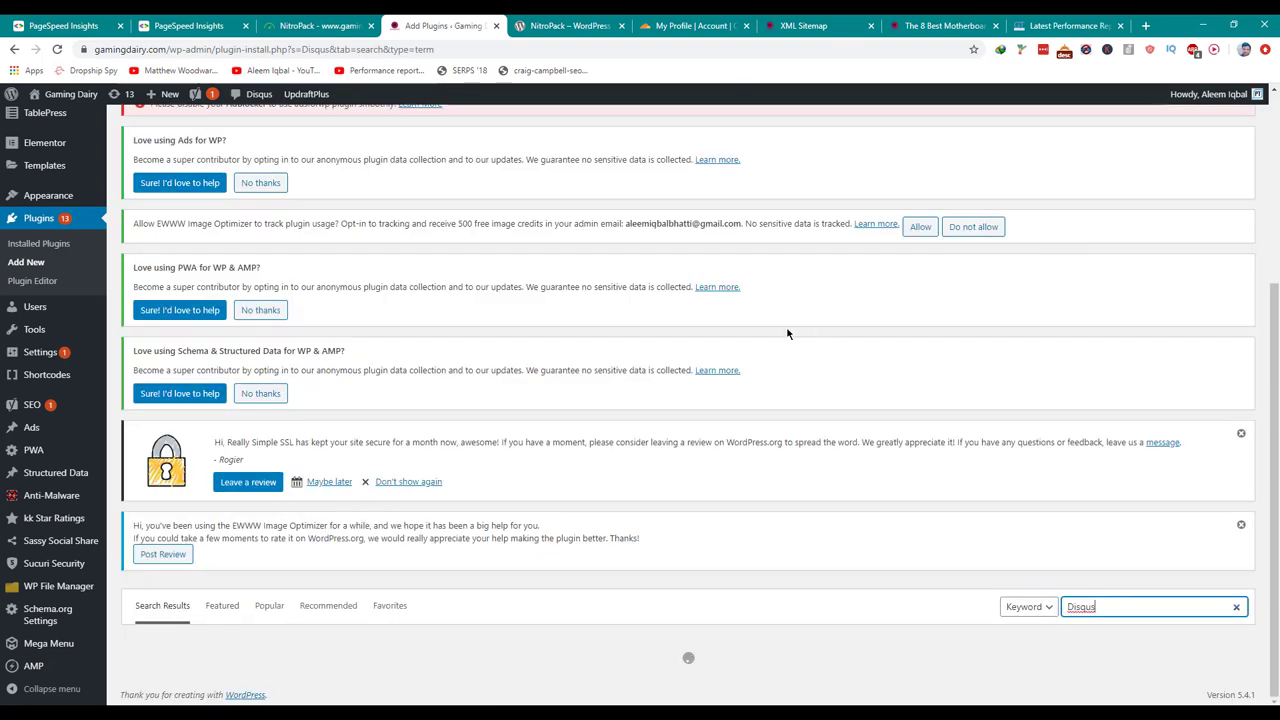
- Install and activate the Disqus Conditional Load plugin
{"action": "scroll", "coordinate": [787, 334], "scroll_direction": "down", "scroll_amount": 5}
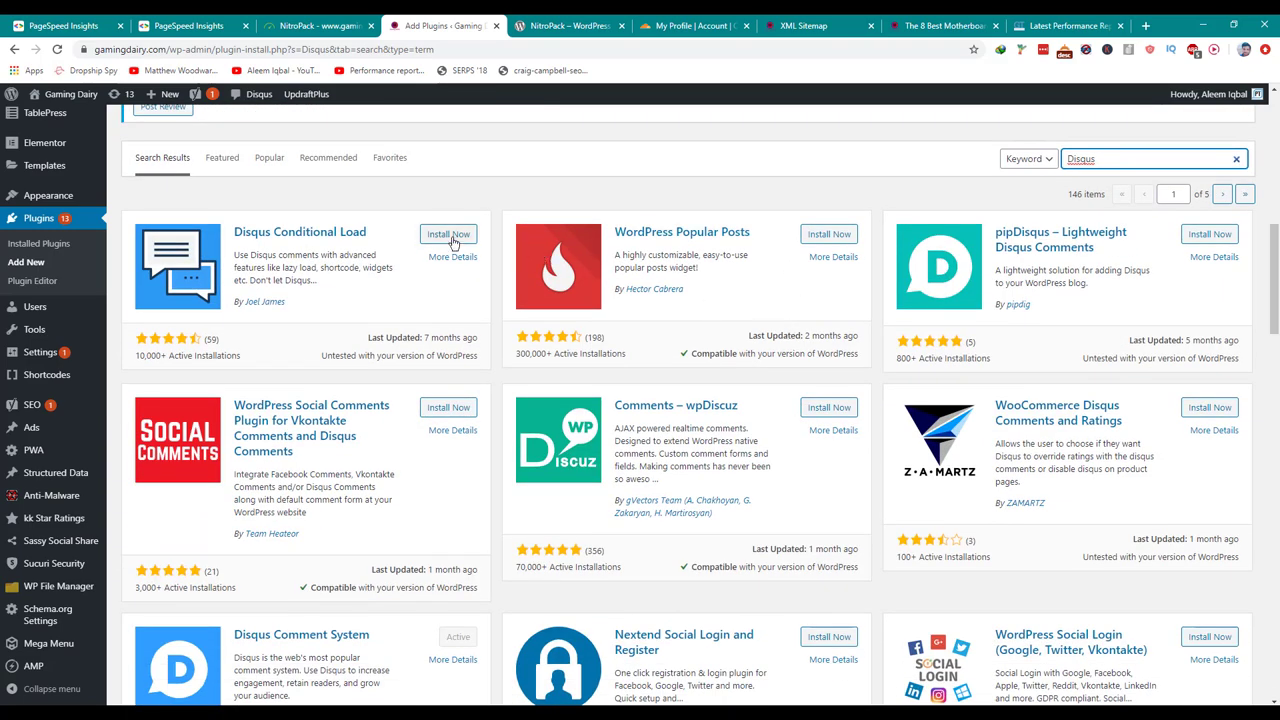
{"action": "left_click", "coordinate": [452, 236]}
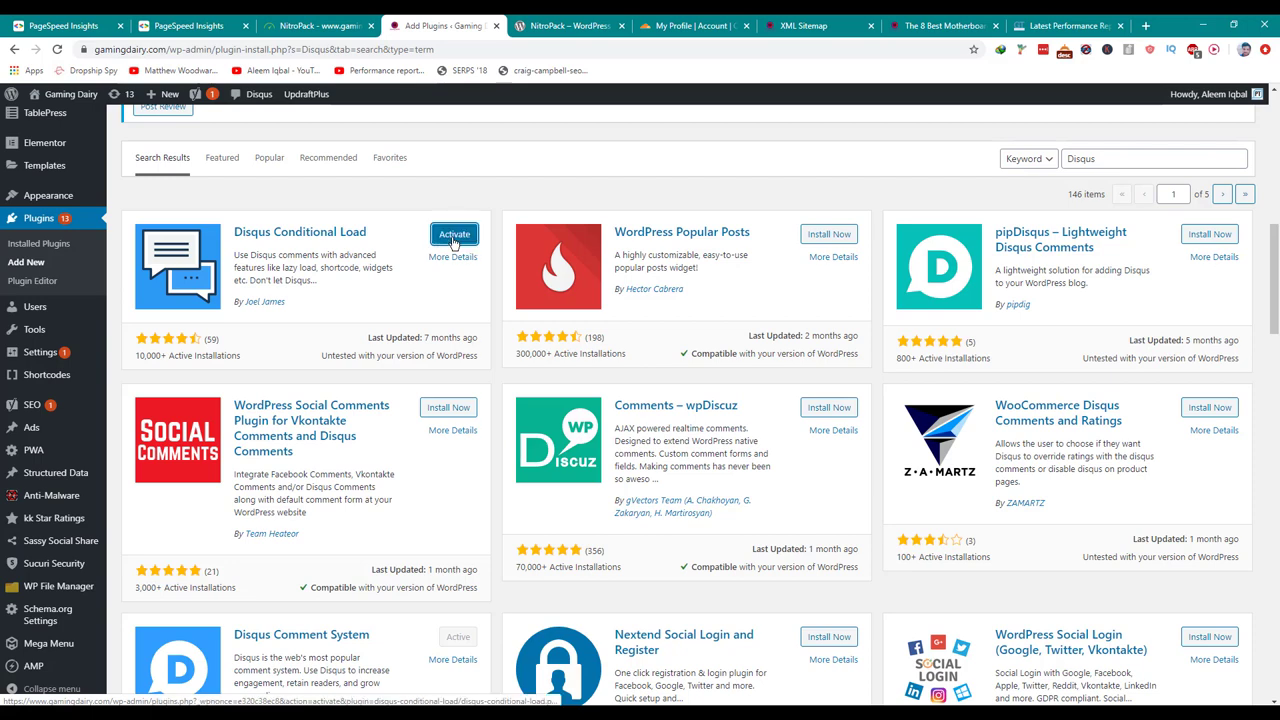
{"action": "left_click", "coordinate": [454, 240]}
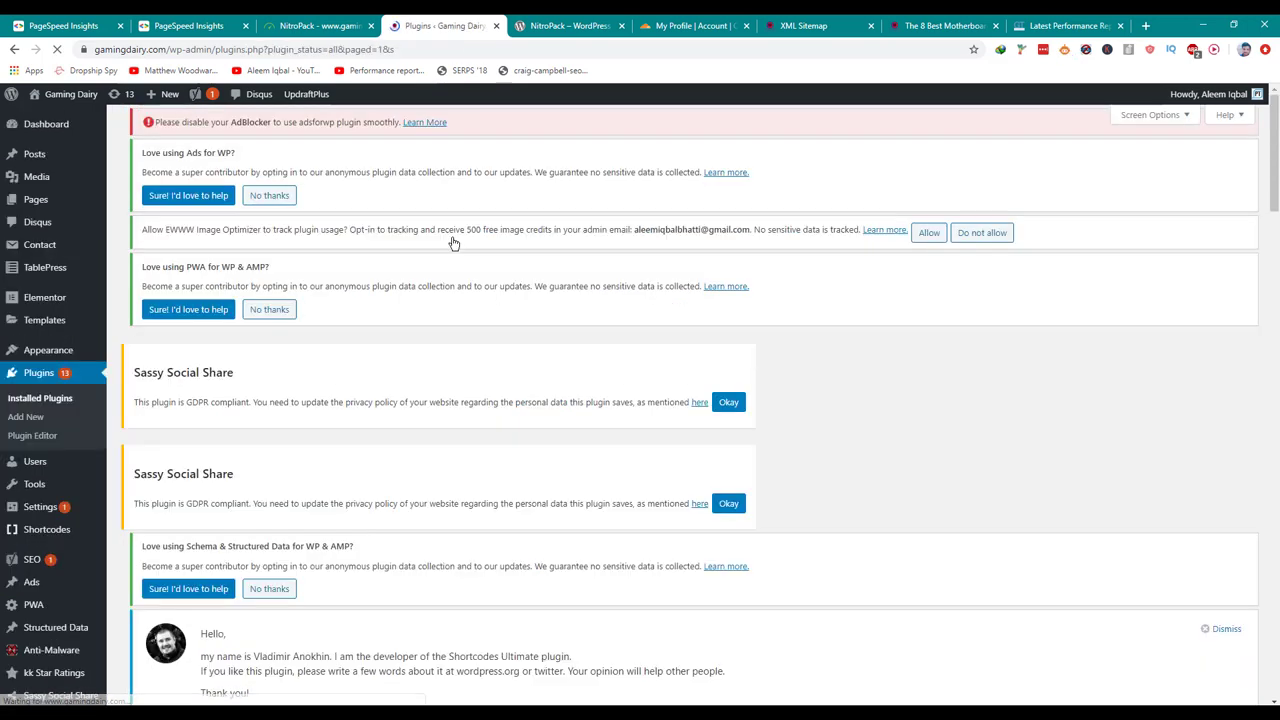
{"action": "scroll", "coordinate": [453, 243], "scroll_direction": "down", "scroll_amount": 10}
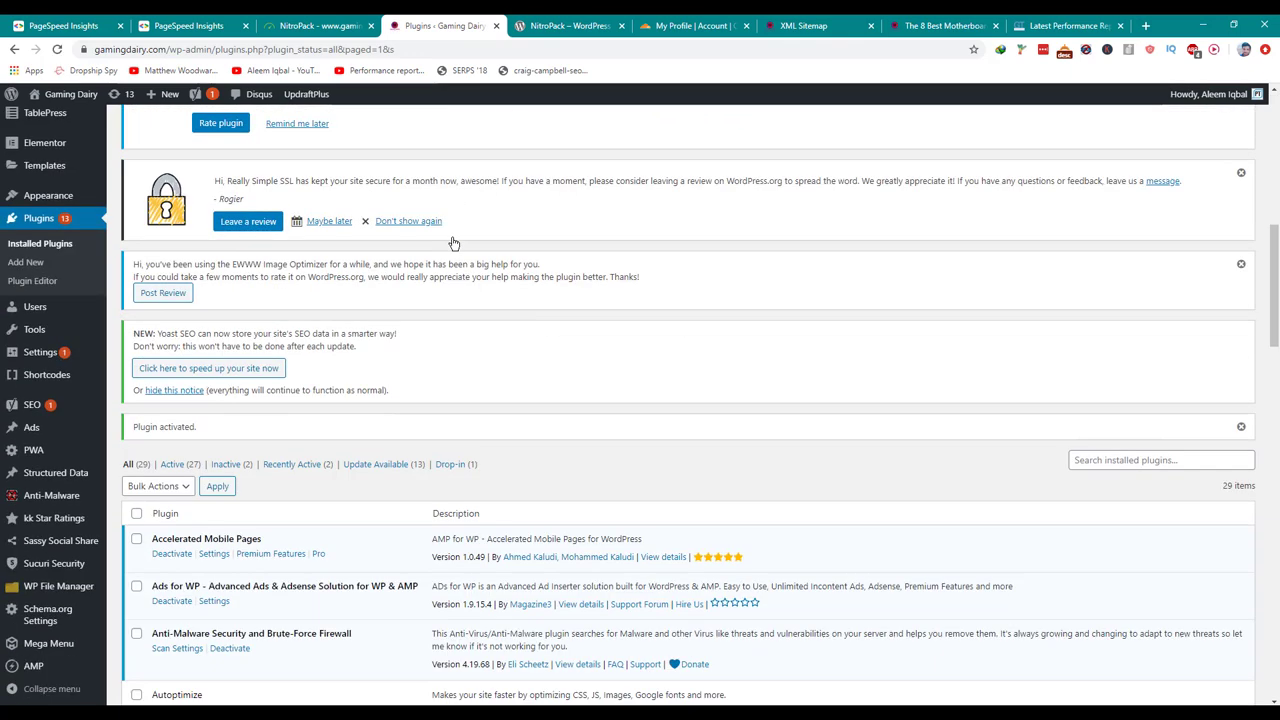
{"action": "mouse_move", "coordinate": [258, 97]}
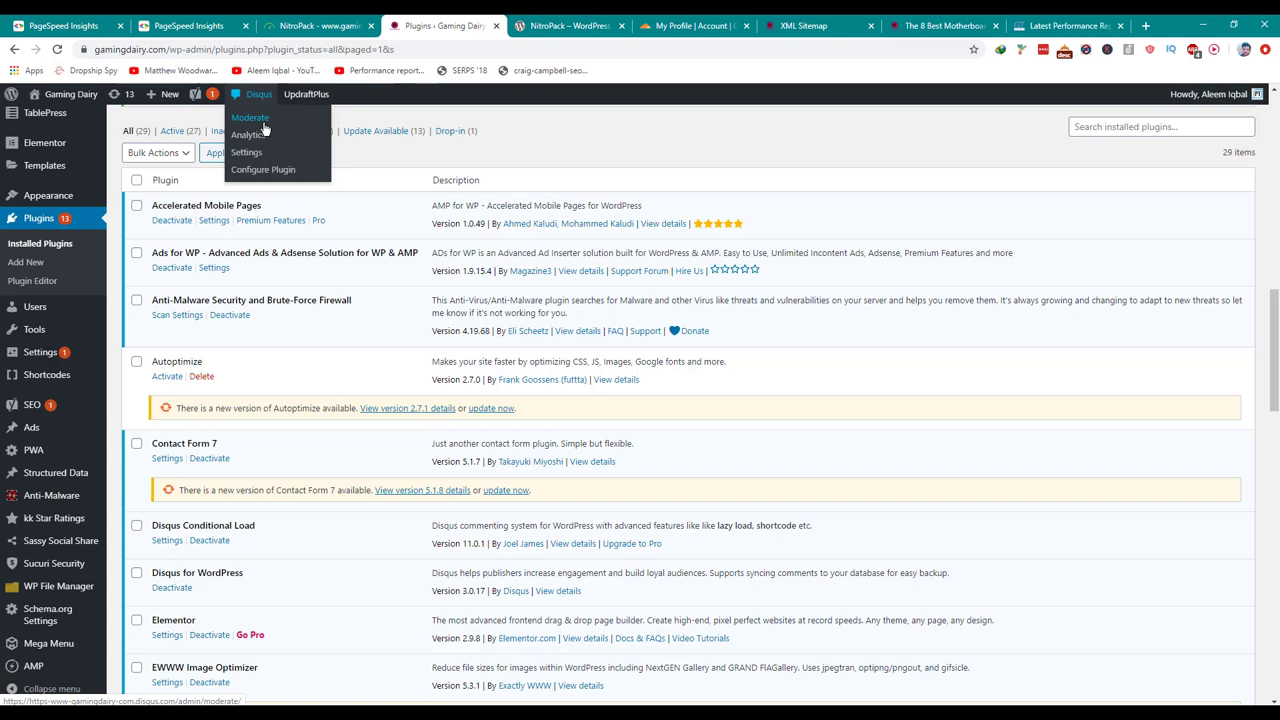
{"action": "left_click", "coordinate": [270, 153]}
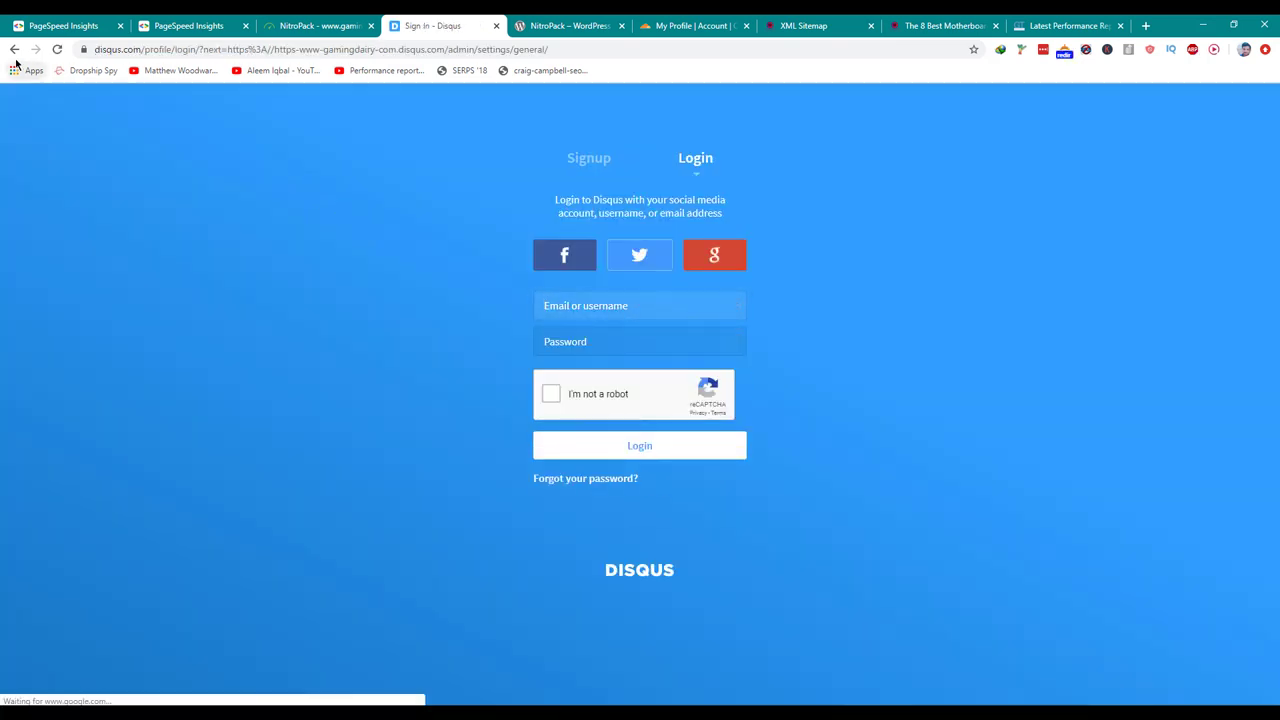
{"action": "left_click", "coordinate": [14, 49]}
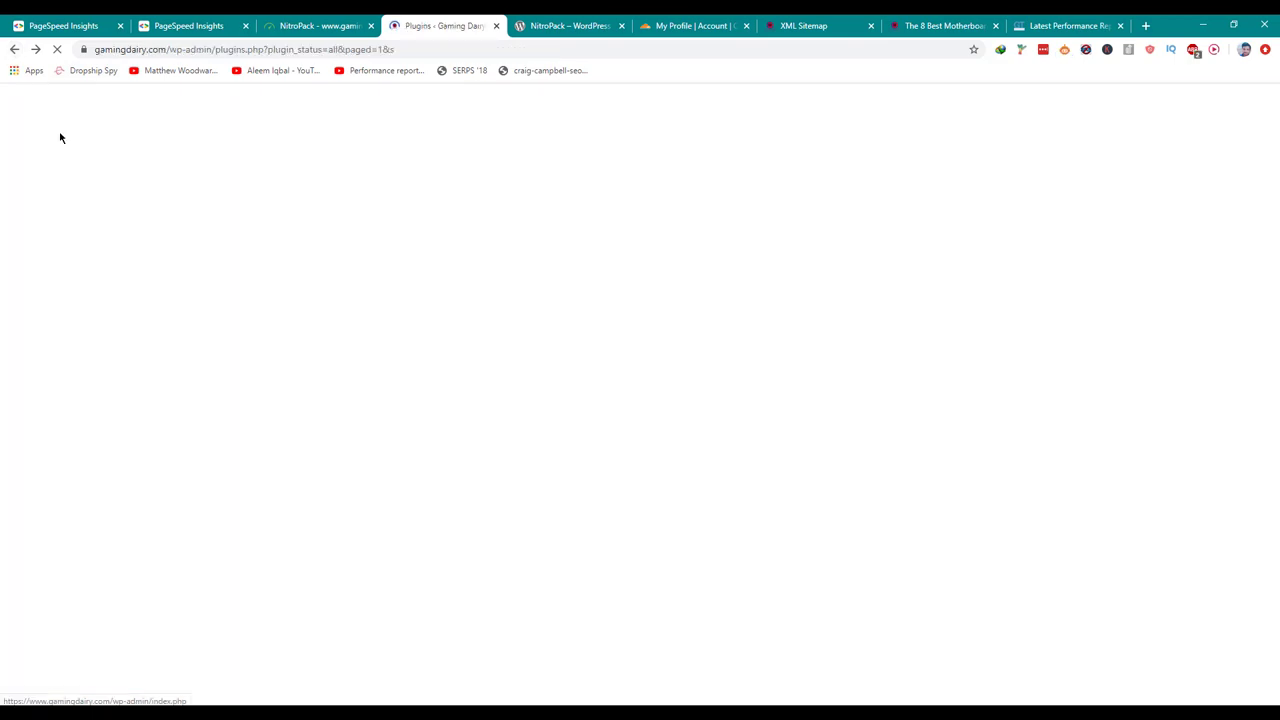
- Open the settings of the Disqus Conditional Load plugin from the installed plugins list
{"action": "scroll", "coordinate": [40, 350], "scroll_direction": "down", "scroll_amount": 2}
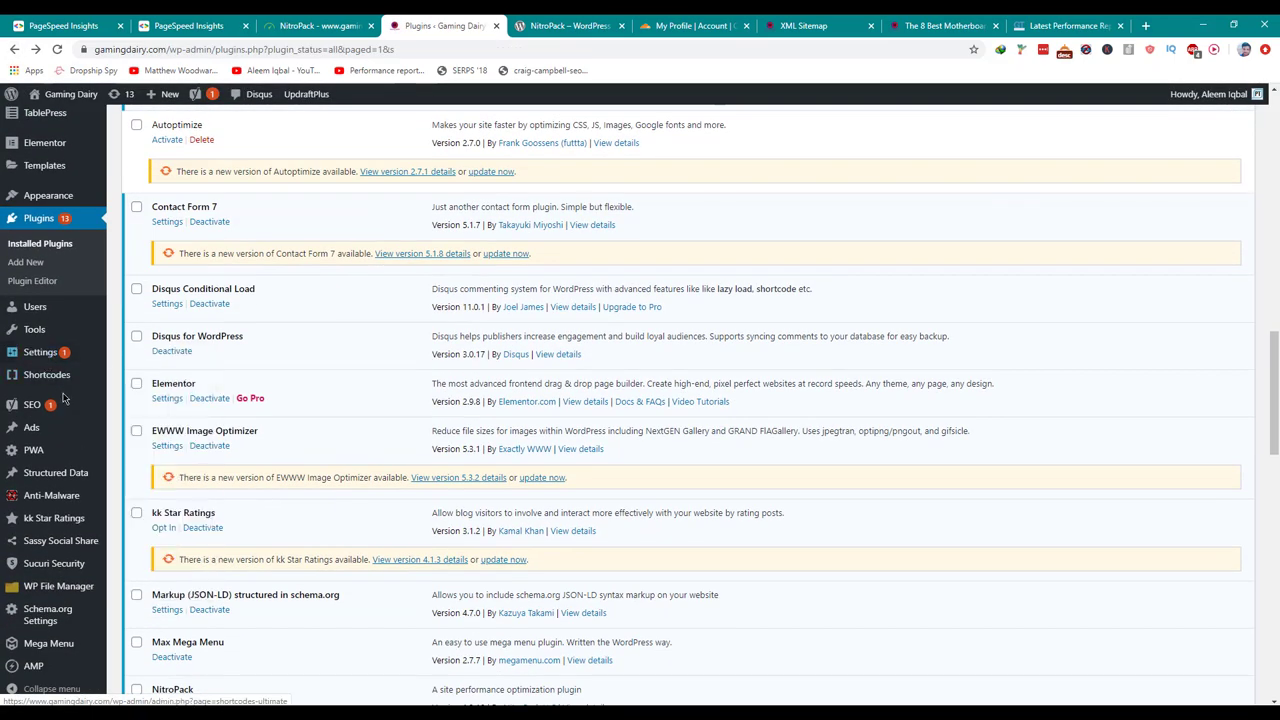
{"action": "mouse_move", "coordinate": [57, 365]}
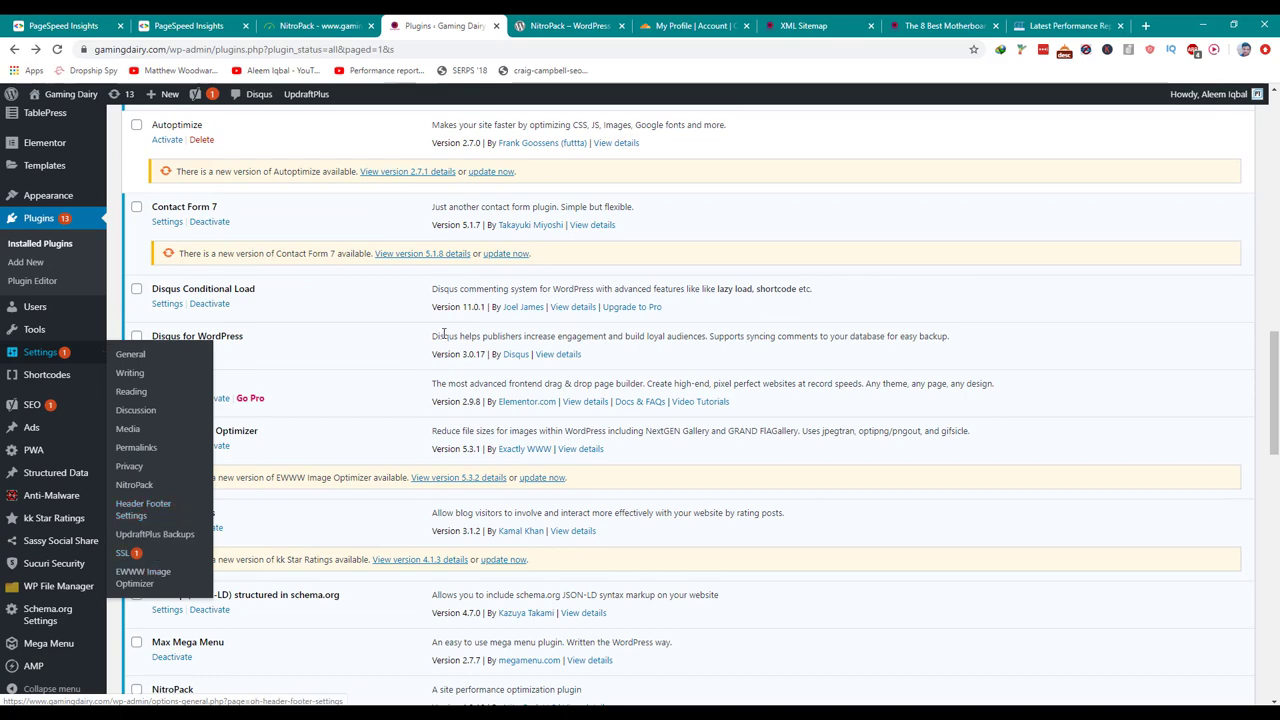
{"action": "scroll", "coordinate": [440, 333], "scroll_direction": "up", "scroll_amount": 2}
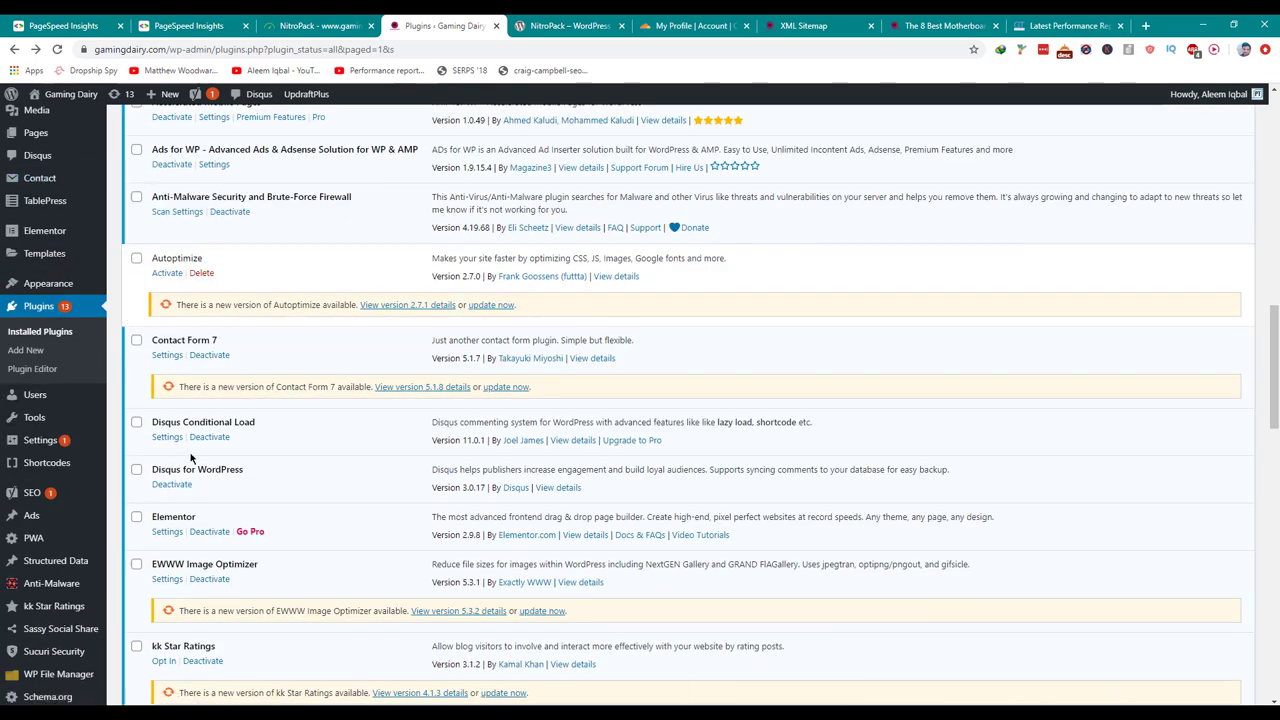
{"action": "left_click", "coordinate": [168, 438]}
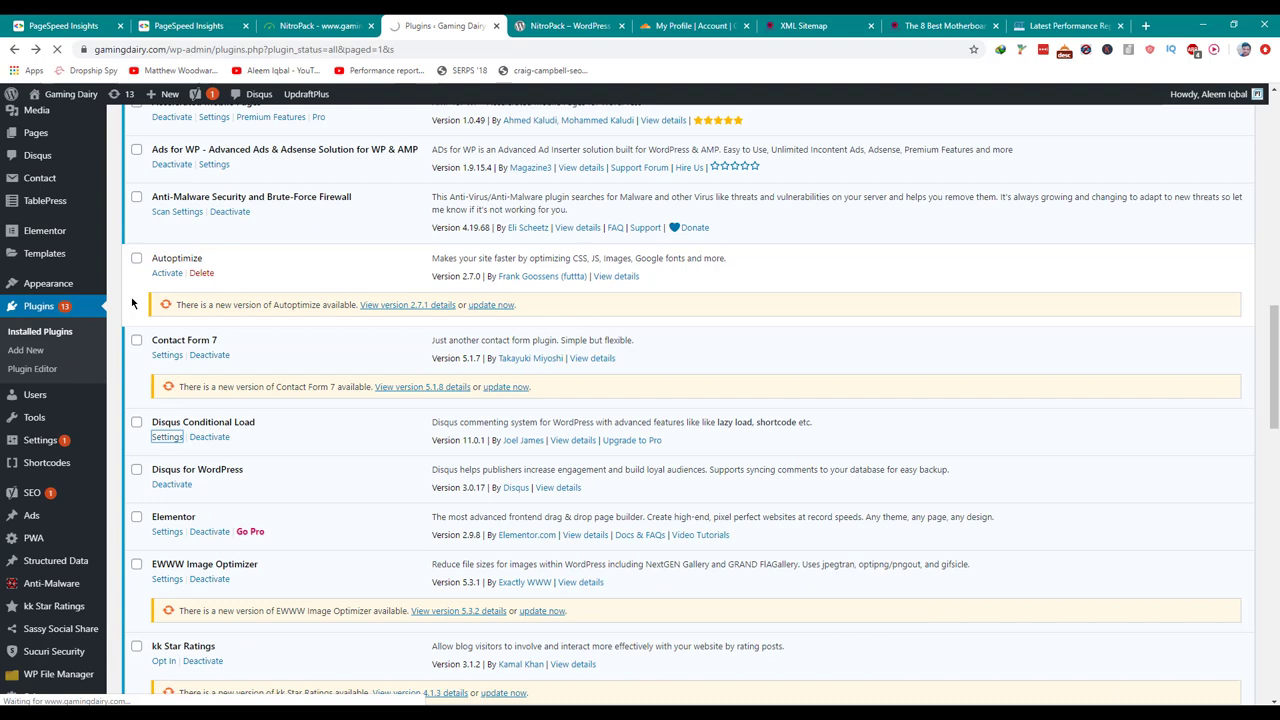
- Keep Disqus comments loading with the On Scroll option and save all Disqus Conditional Load settings
{"action": "scroll", "coordinate": [324, 291], "scroll_direction": "down", "scroll_amount": 1}
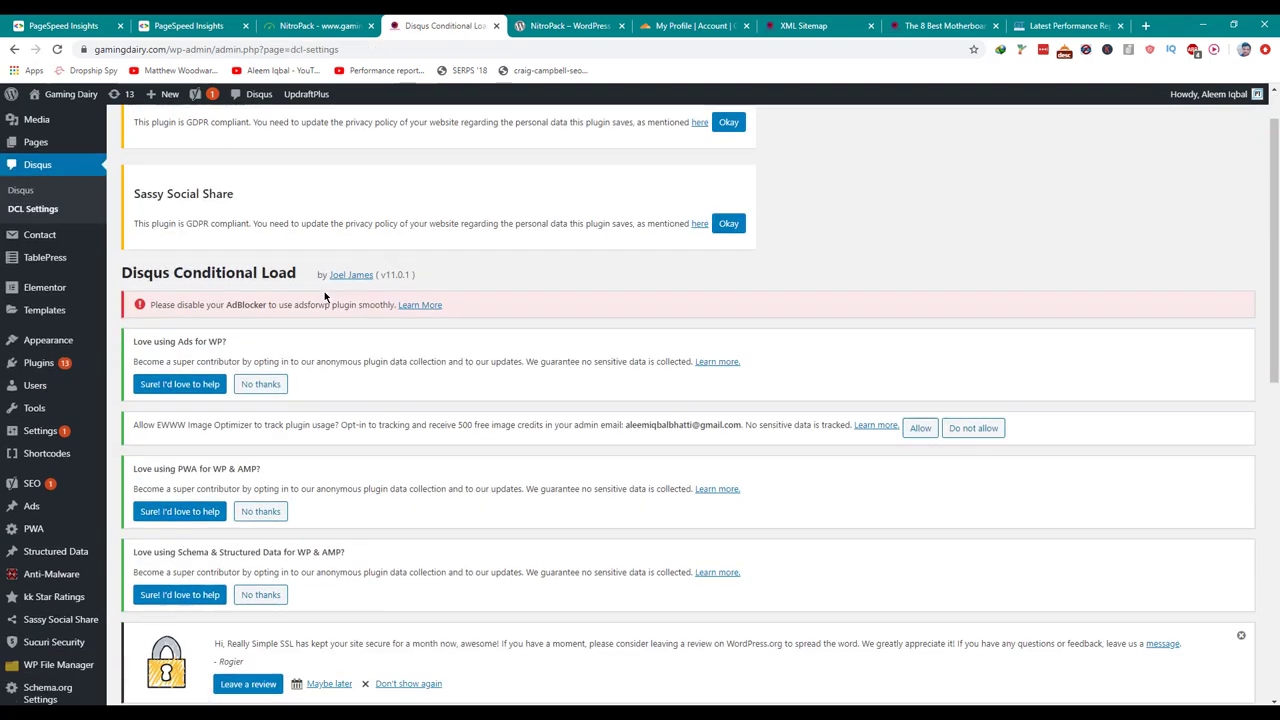
{"action": "scroll", "coordinate": [324, 291], "scroll_direction": "down", "scroll_amount": 5}
{"action": "scroll", "coordinate": [324, 291], "scroll_direction": "down", "scroll_amount": 1}
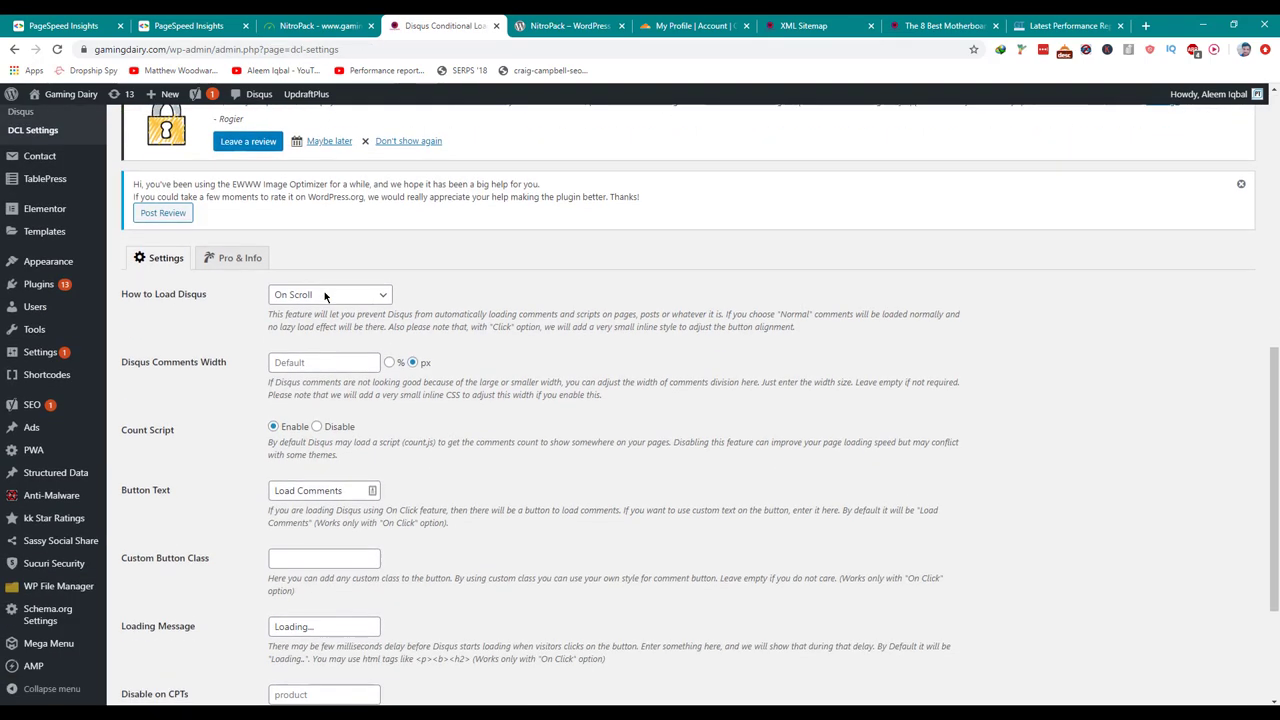
{"action": "left_click", "coordinate": [325, 295]}
{"action": "left_click", "coordinate": [325, 295]}
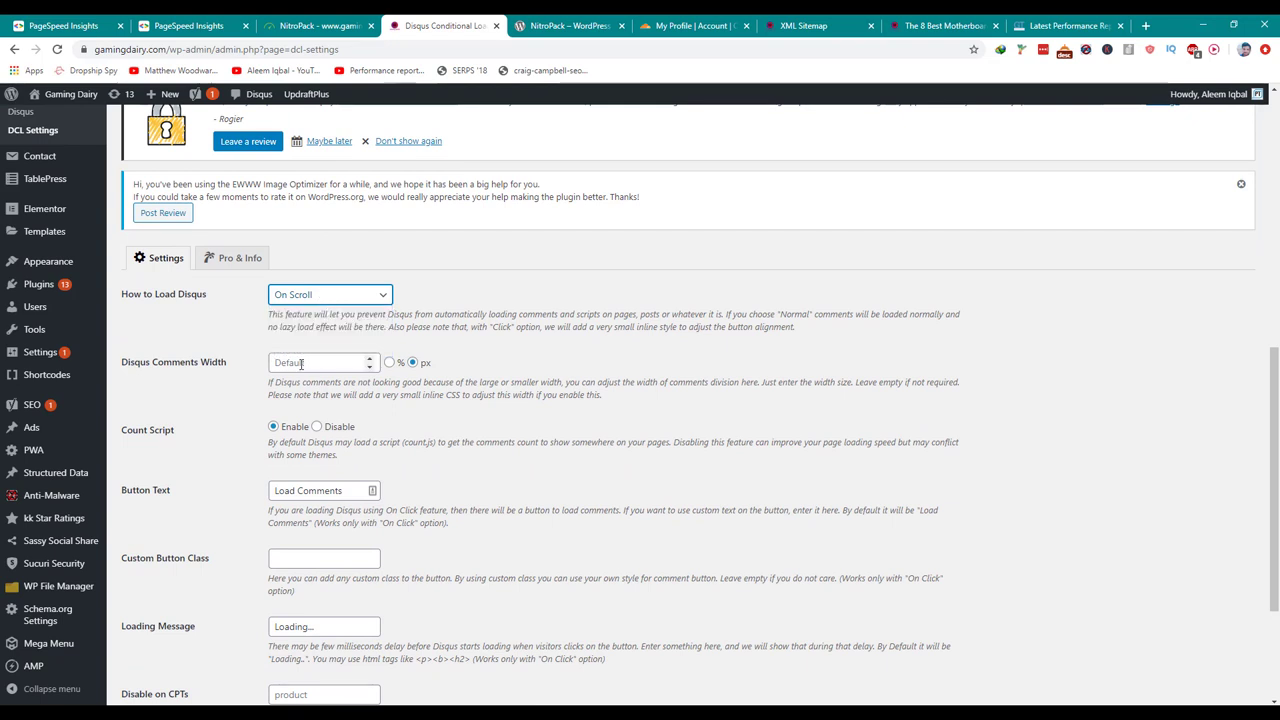
{"action": "scroll", "coordinate": [301, 364], "scroll_direction": "down", "scroll_amount": 2}
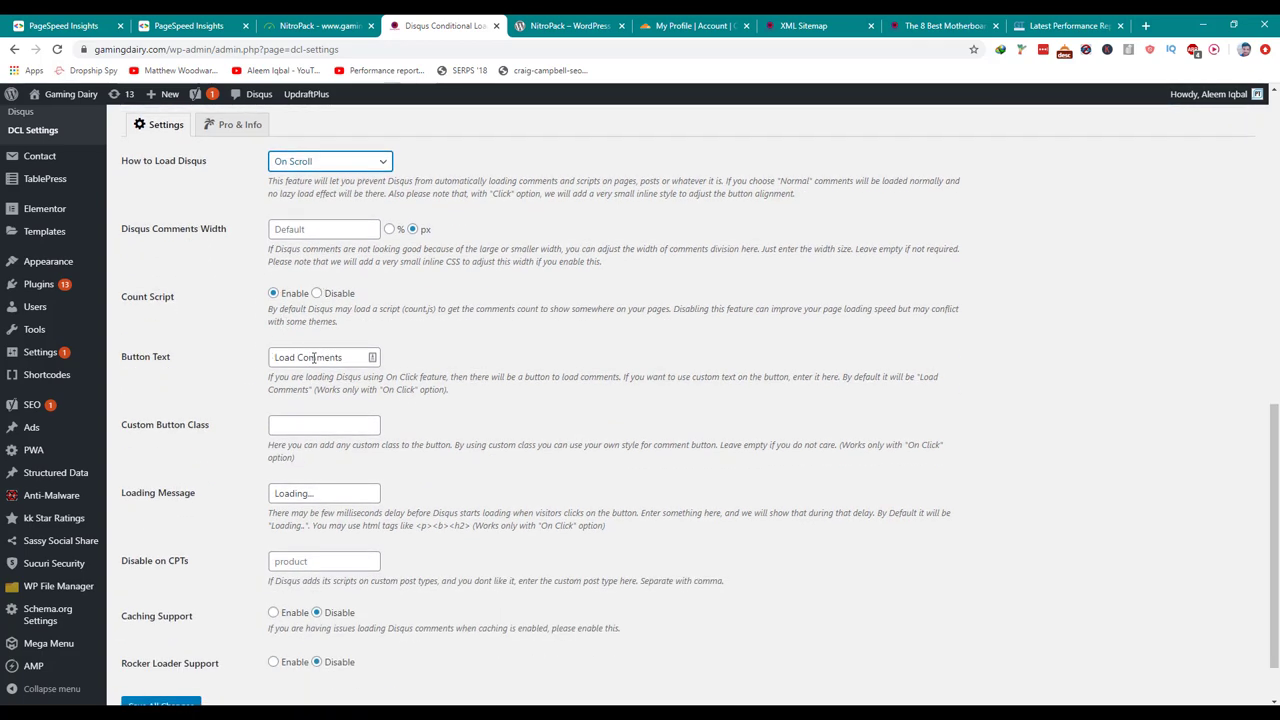
{"action": "scroll", "coordinate": [268, 440], "scroll_direction": "down", "scroll_amount": 1}
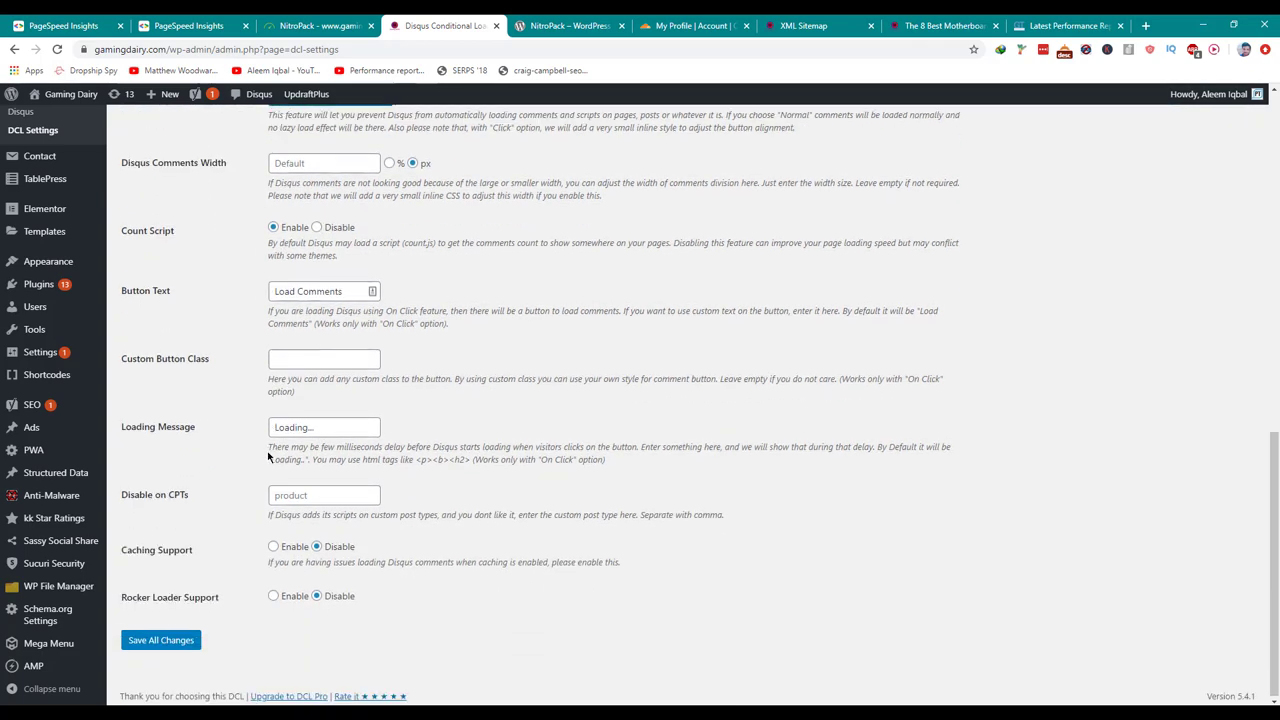
{"action": "left_click", "coordinate": [177, 641]}
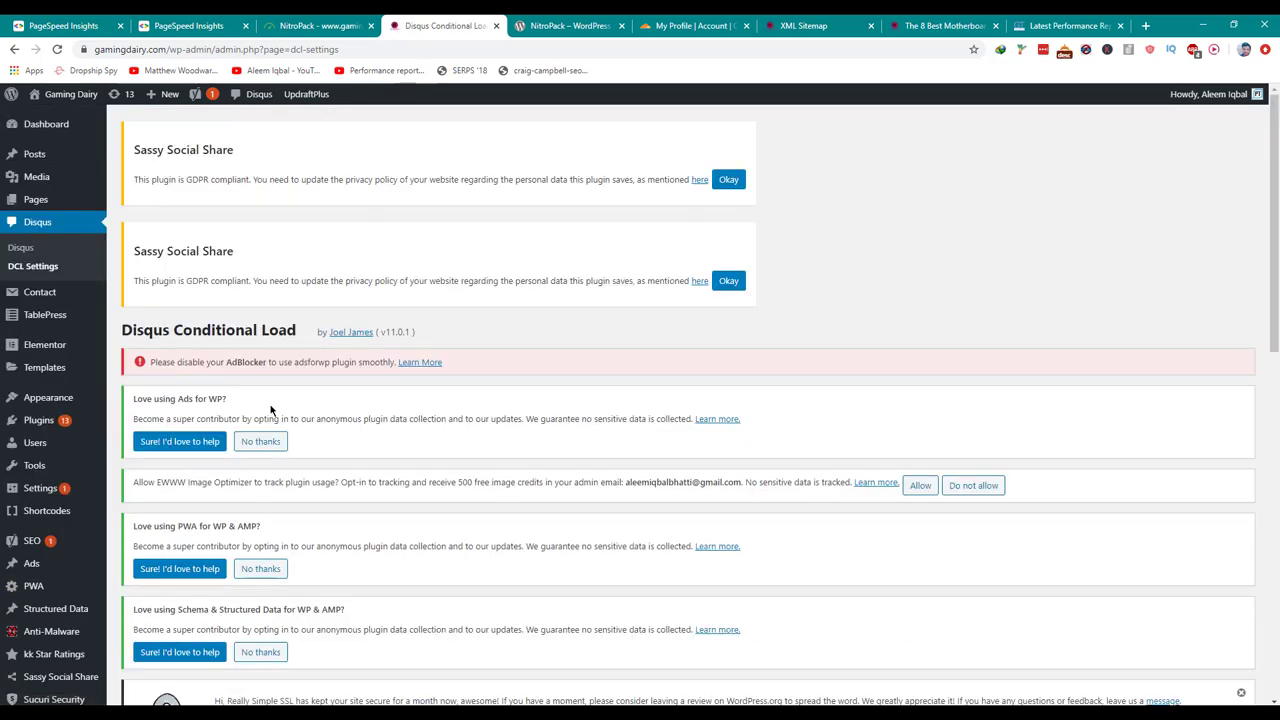
{"action": "scroll", "coordinate": [270, 409], "scroll_direction": "down", "scroll_amount": 15}
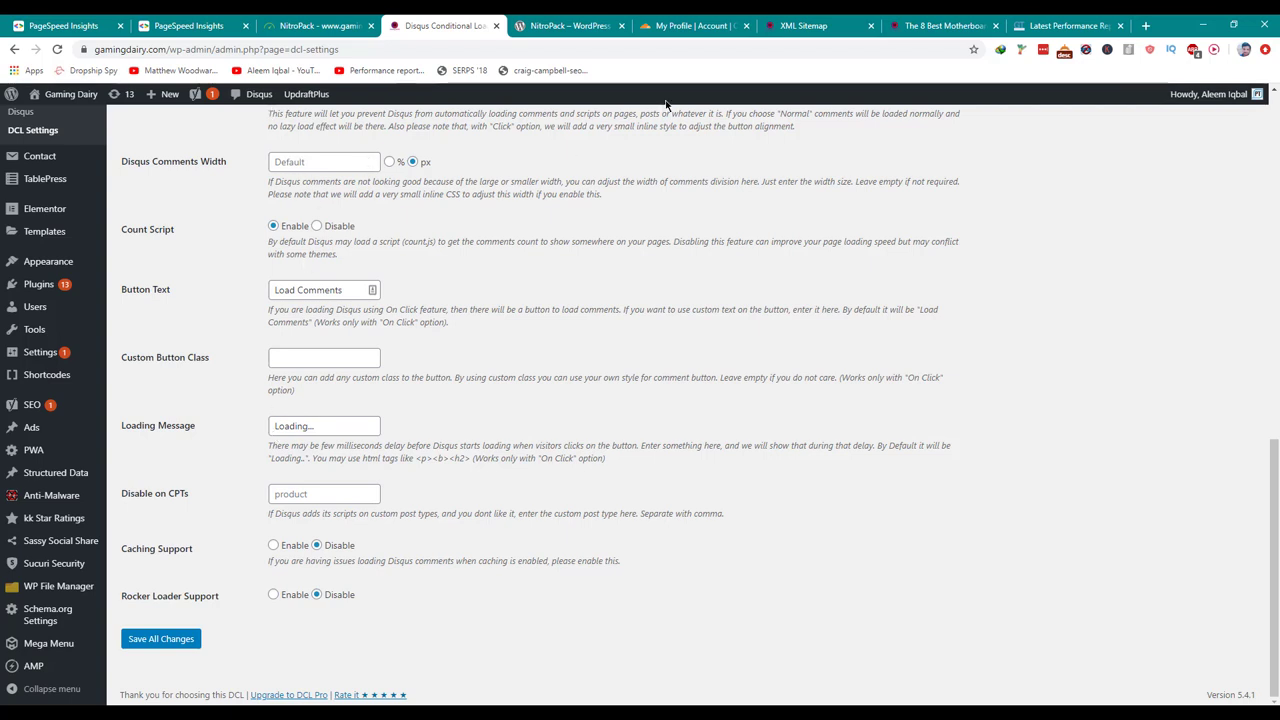
{"action": "left_click", "coordinate": [315, 25]}
{"action": "left_click", "coordinate": [213, 18]}
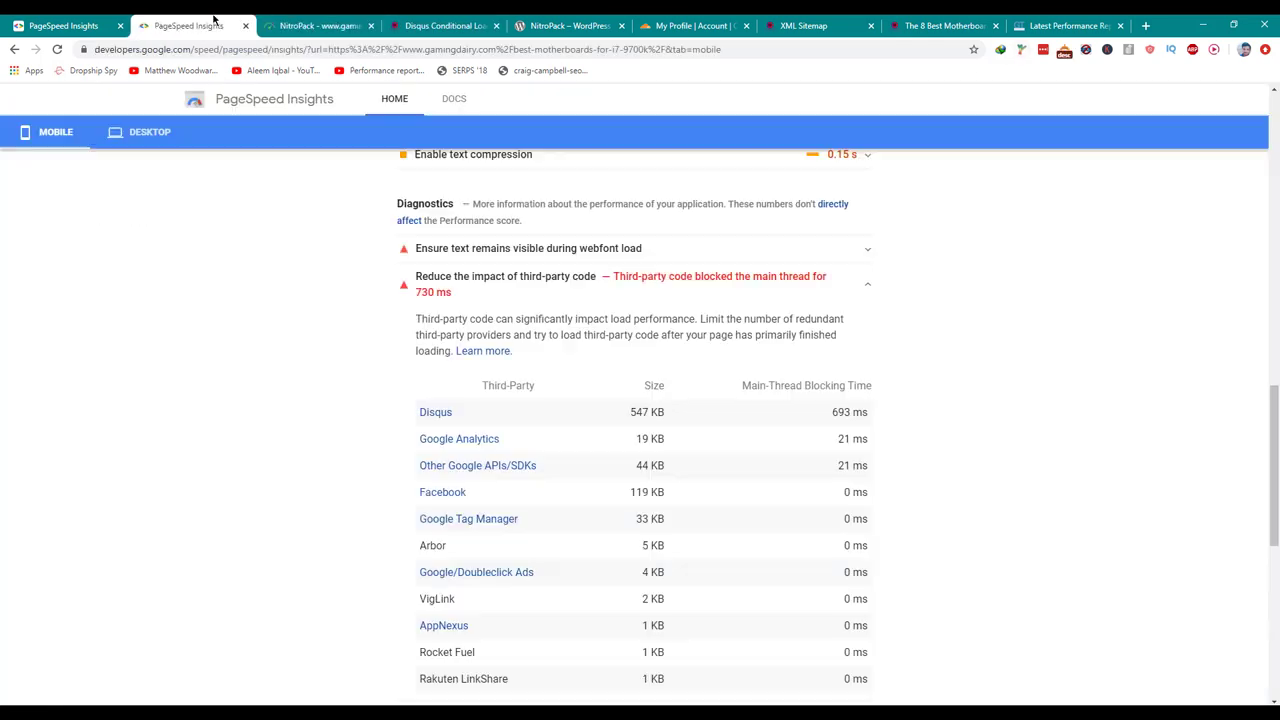
{"action": "left_click", "coordinate": [292, 30]}
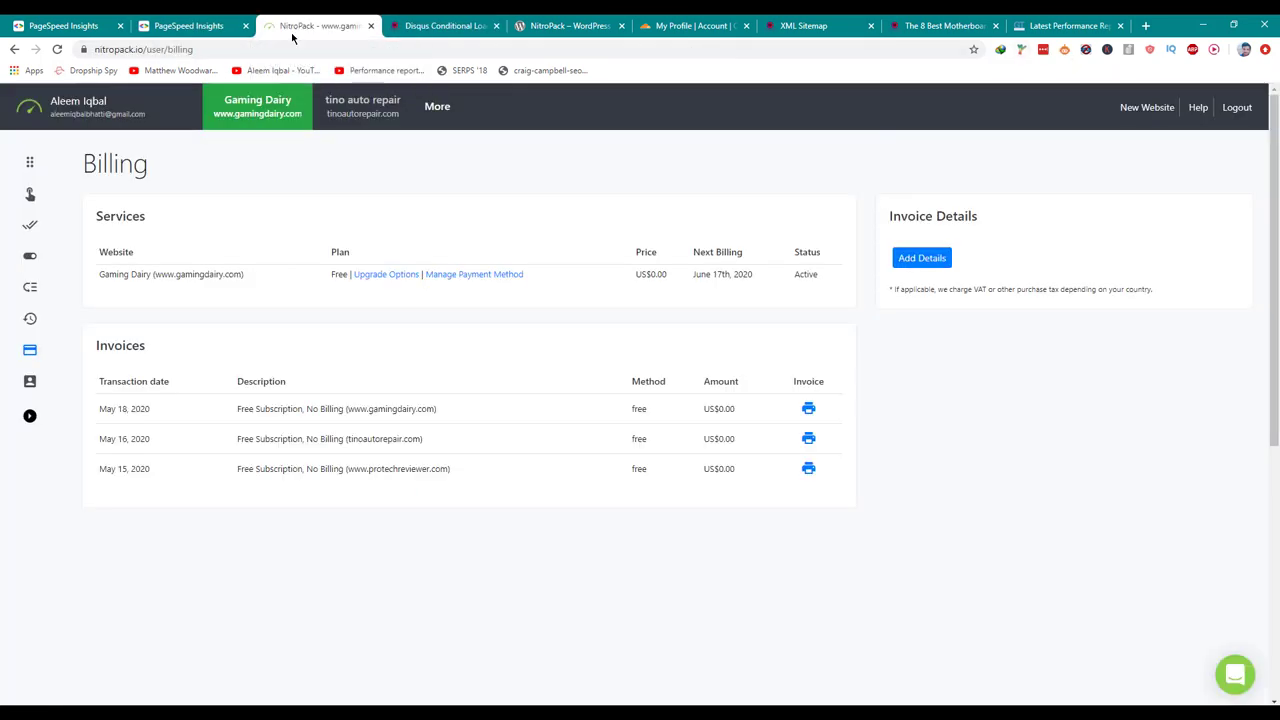
{"action": "left_click", "coordinate": [31, 170]}
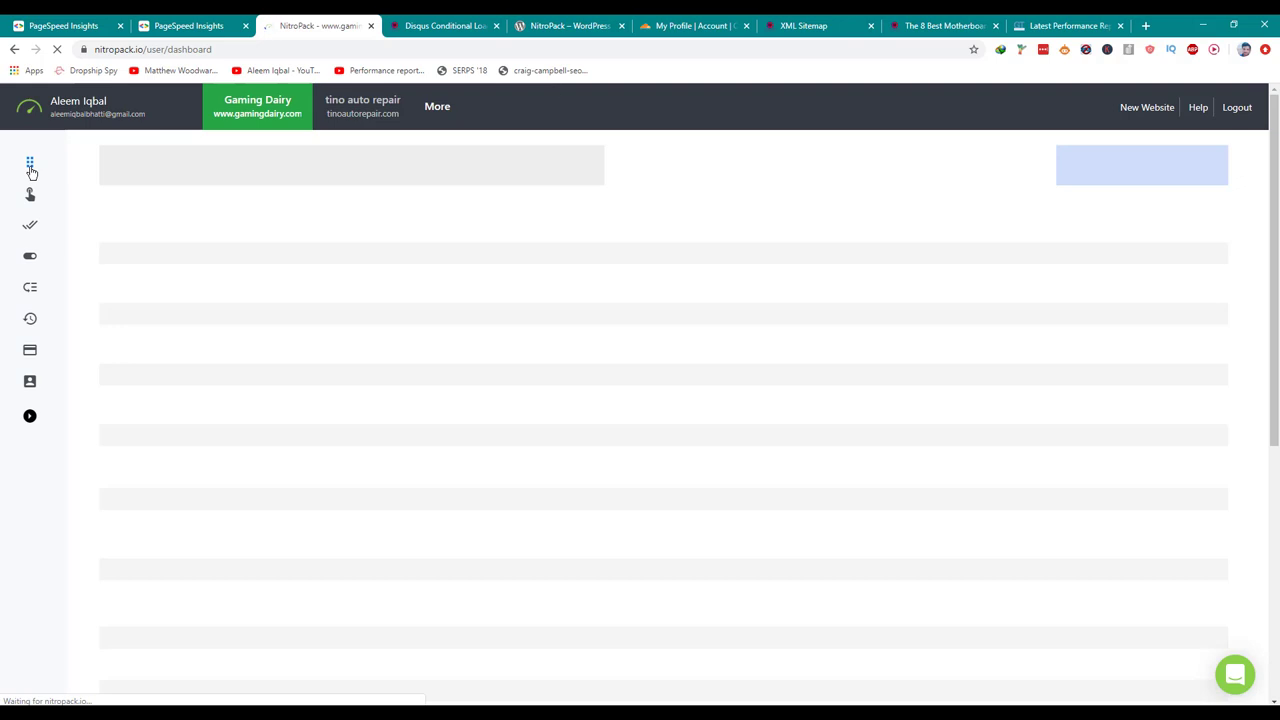
{"action": "left_click", "coordinate": [380, 392]}
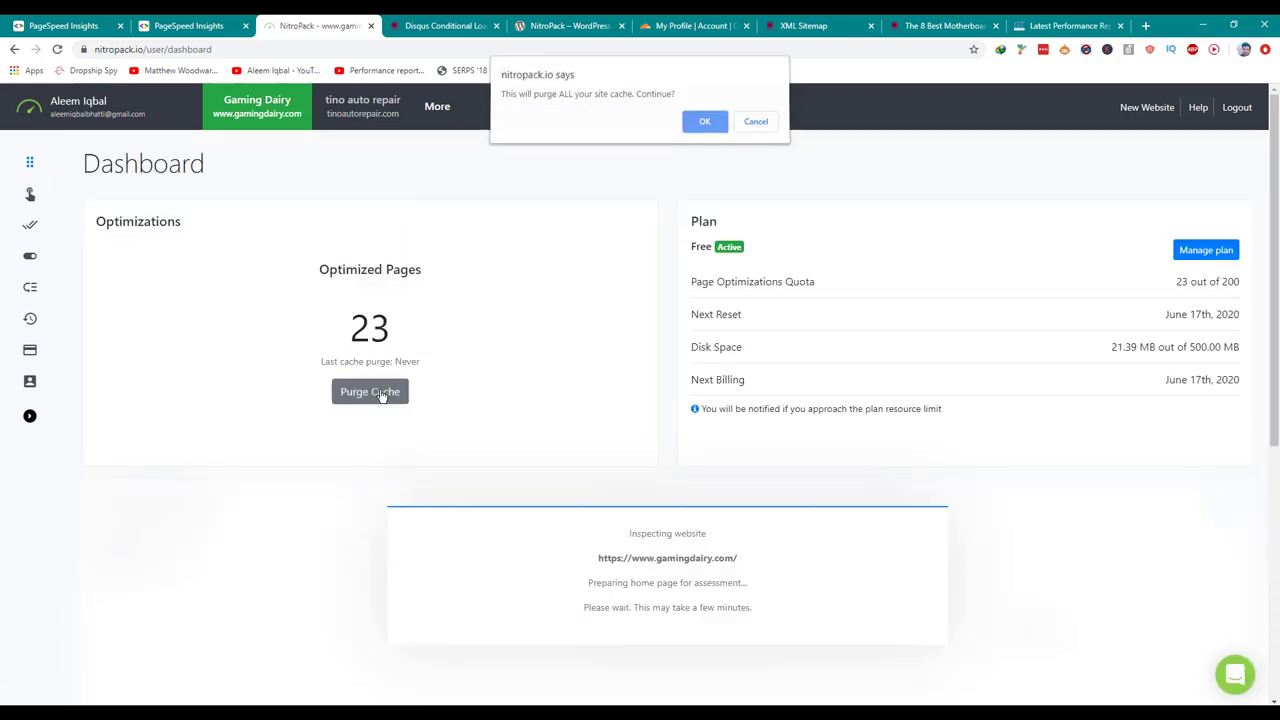
{"action": "left_click", "coordinate": [704, 124]}
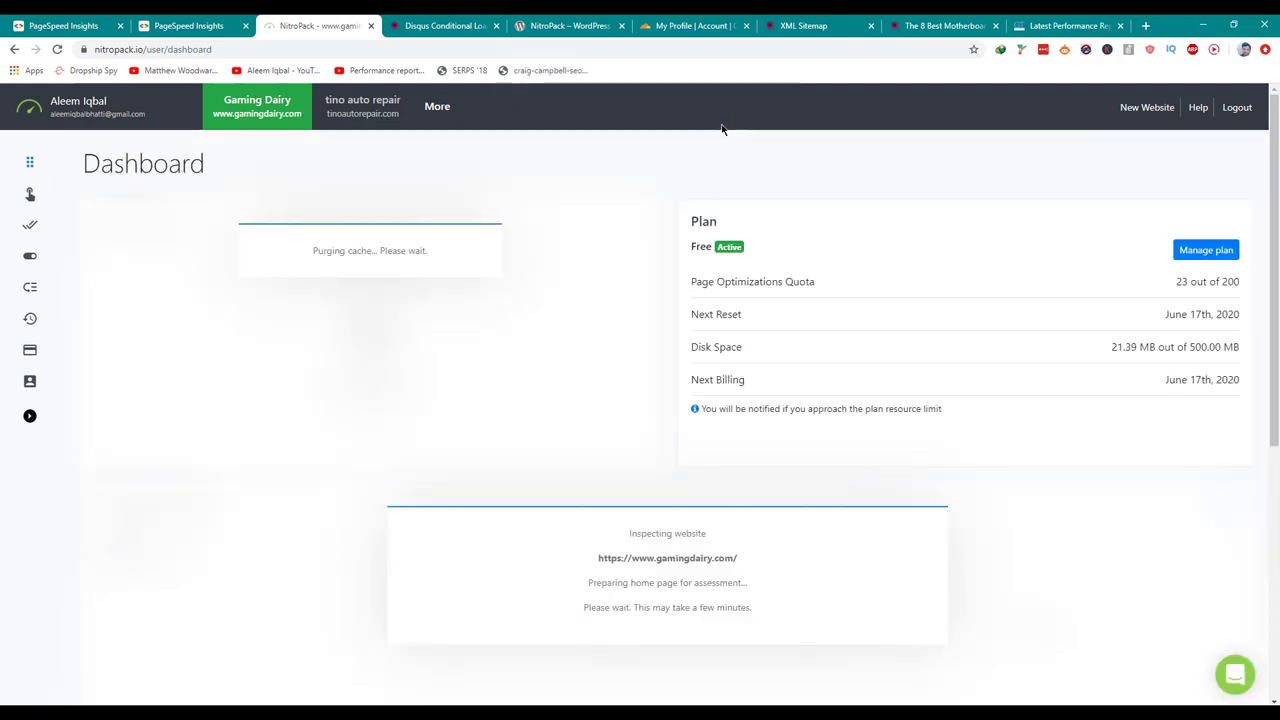
- Switch to the GTmetrix report and re-test the best motherboards page
{"action": "left_click", "coordinate": [1070, 25]}
{"action": "scroll", "coordinate": [1025, 166], "scroll_direction": "up", "scroll_amount": 5}
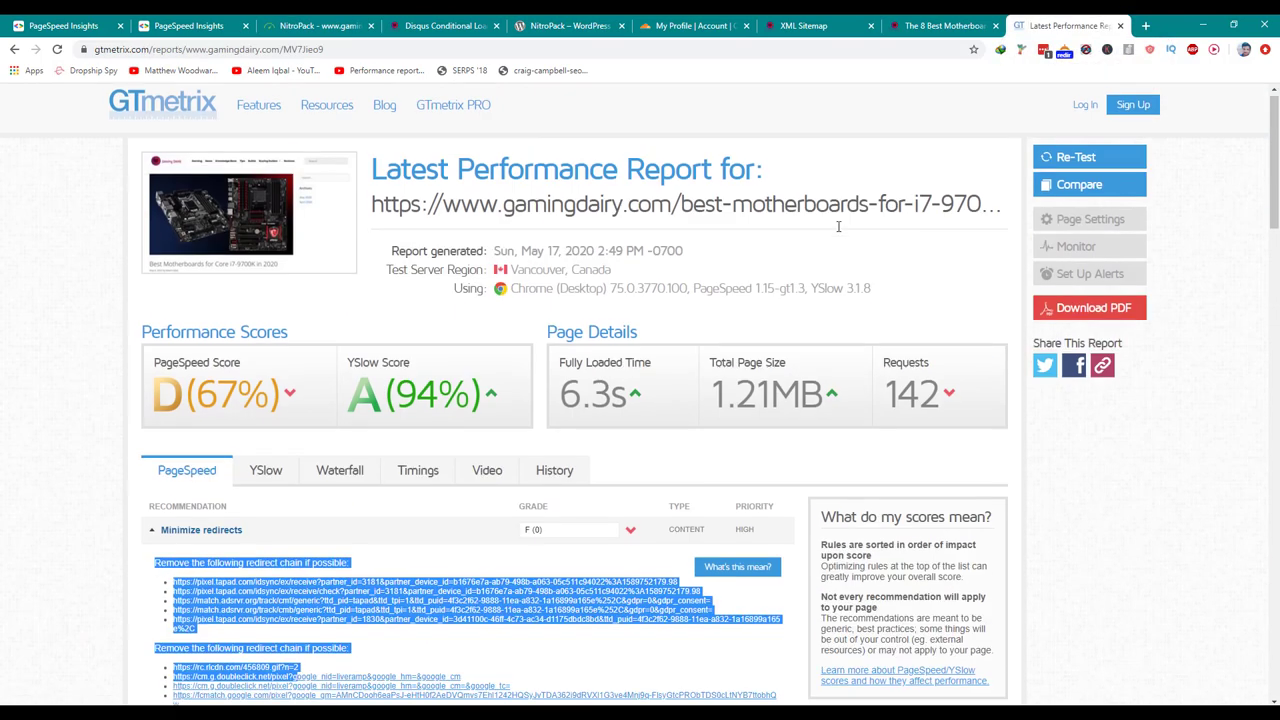
{"action": "left_click", "coordinate": [1042, 165]}
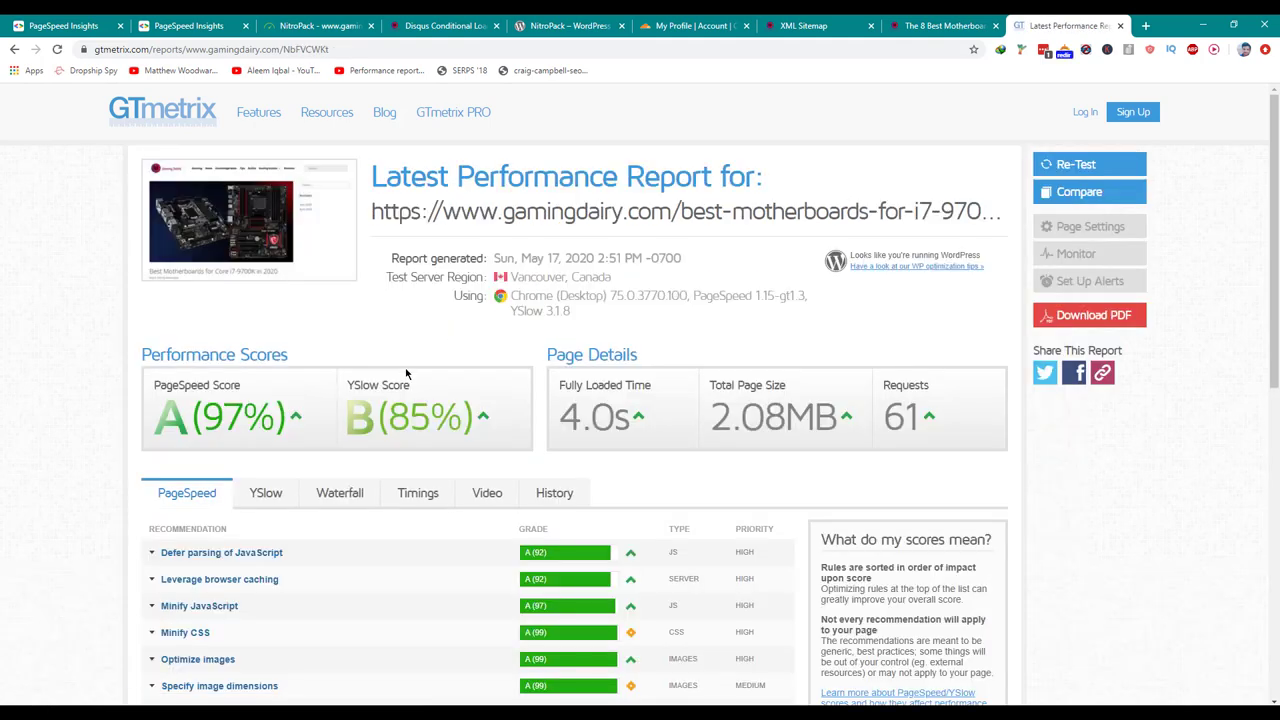
- Check the new PageSpeed score and sort the waterfall chart's requests by size, largest first
{"action": "double_click", "coordinate": [226, 418]}
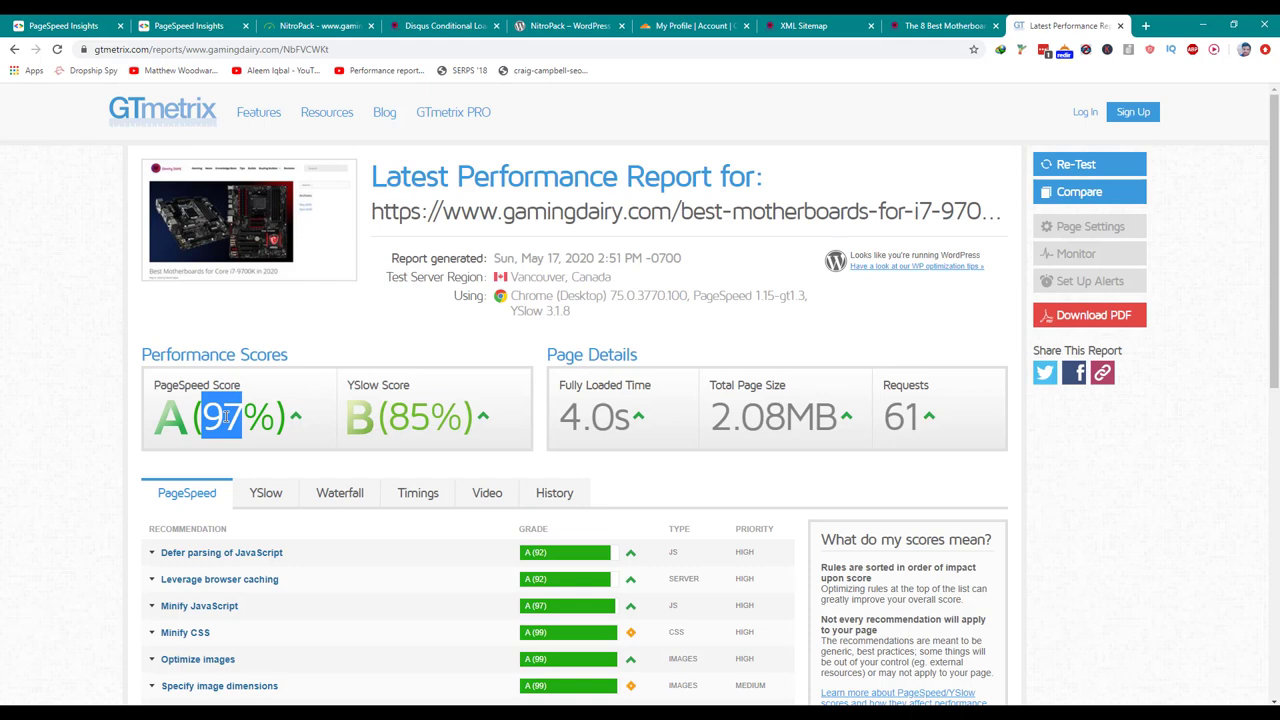
{"action": "left_click", "coordinate": [374, 496]}
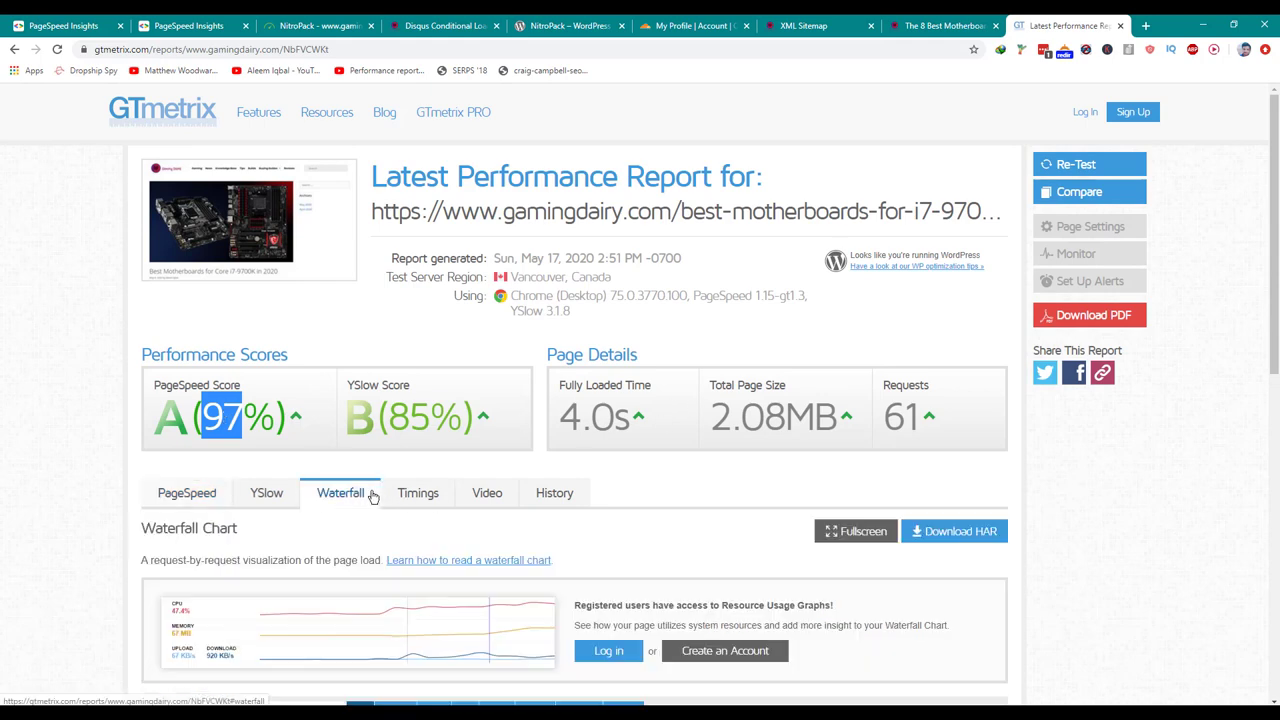
{"action": "scroll", "coordinate": [371, 498], "scroll_direction": "down", "scroll_amount": 3}
{"action": "left_click", "coordinate": [414, 543]}
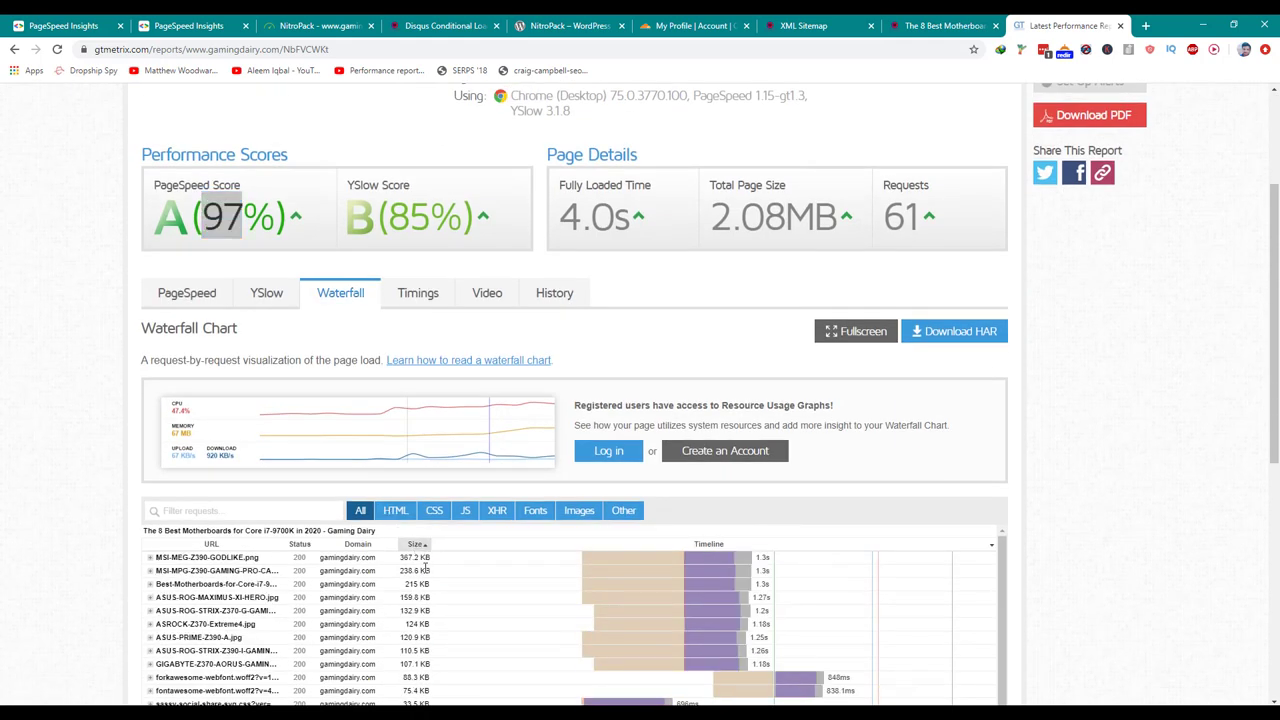
- Expand the MSI-MEG-Z390-GODLIKE.png request and view its image in a new browser tab
{"action": "left_click", "coordinate": [416, 567]}
{"action": "scroll", "coordinate": [418, 567], "scroll_direction": "up", "scroll_amount": 5}
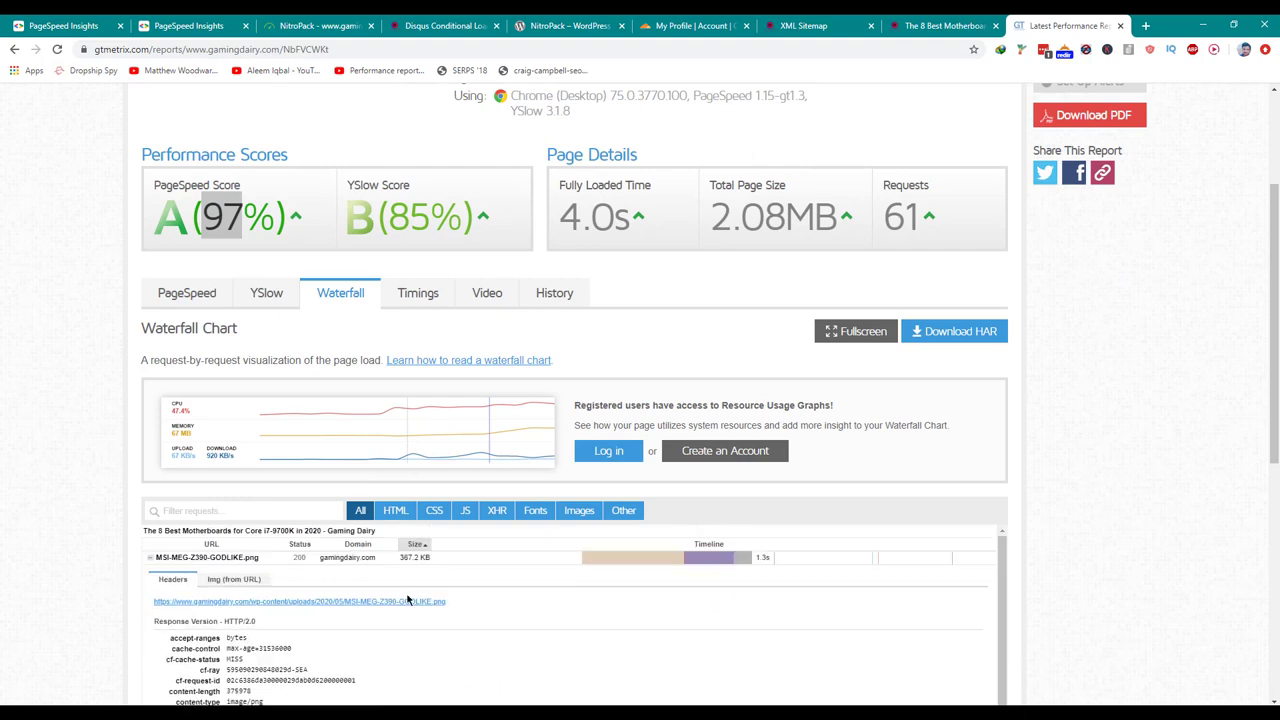
{"action": "middle_click", "coordinate": [408, 601]}
{"action": "left_click", "coordinate": [1084, 25]}
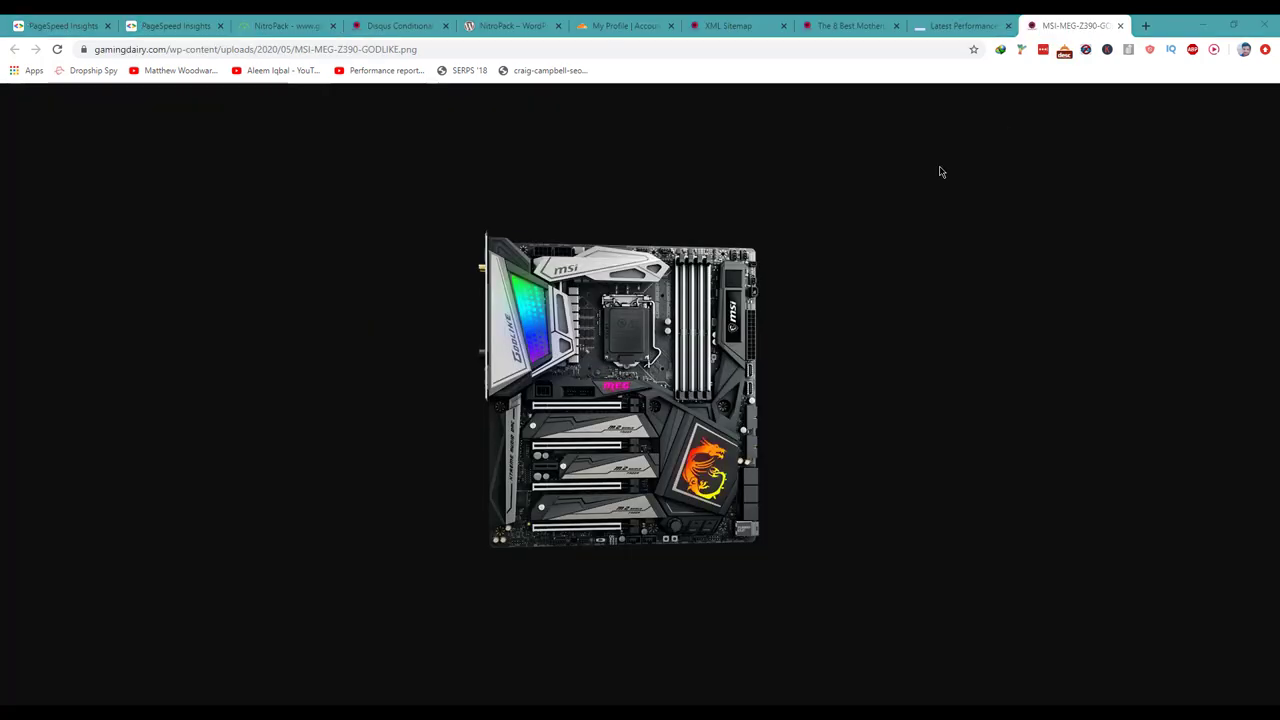
- Save MSI-MEG-Z390-GODLIKE.png to the Downloads folder and upload it to tinypng.com for compression
{"action": "key", "text": "ctrl+s"}
{"action": "key", "text": "Return"}
{"action": "key", "text": "ctrl+t"}
{"action": "type", "text": "tinyo"}
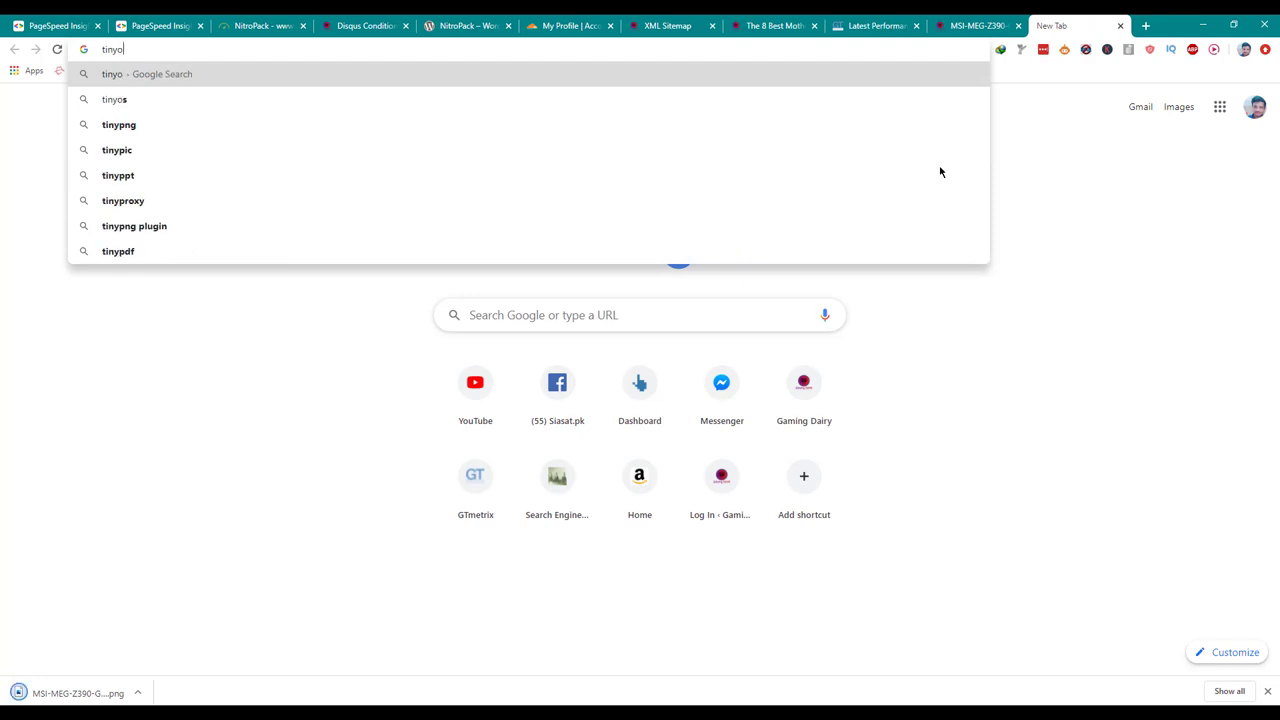
{"action": "key", "text": "BackSpace"}
{"action": "type", "text": "png.com"}
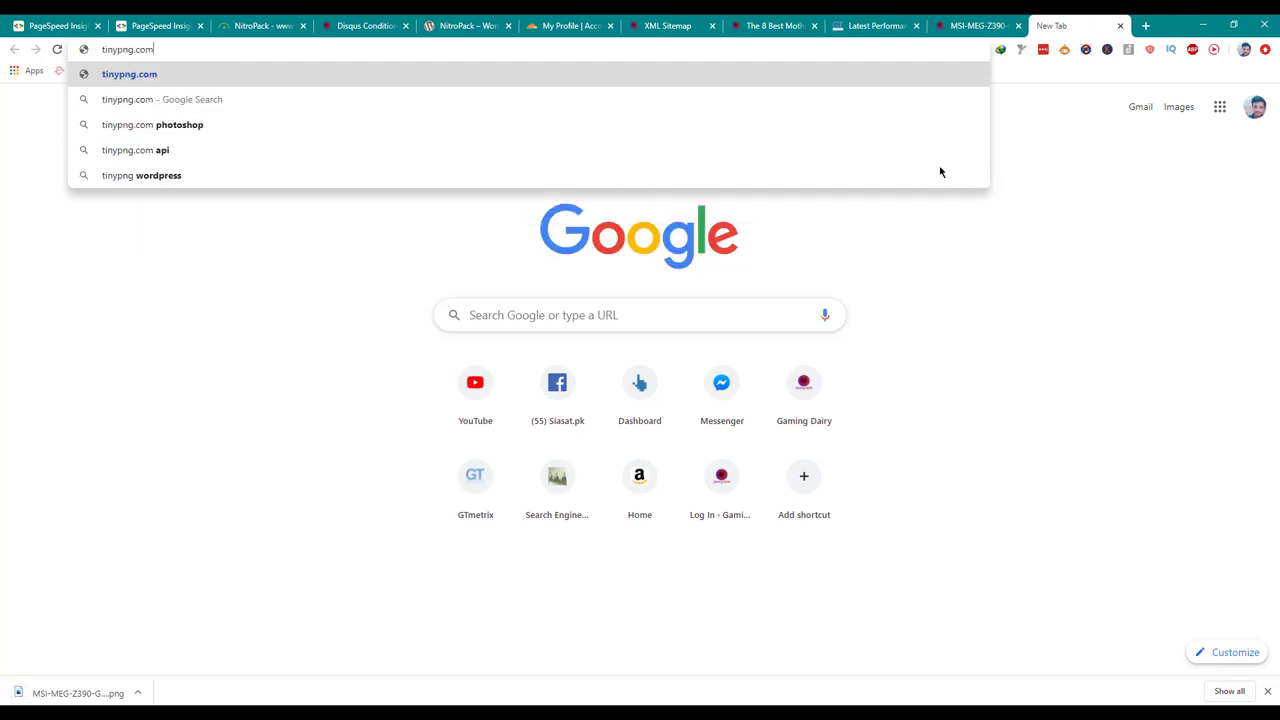
{"action": "key", "text": "Return"}
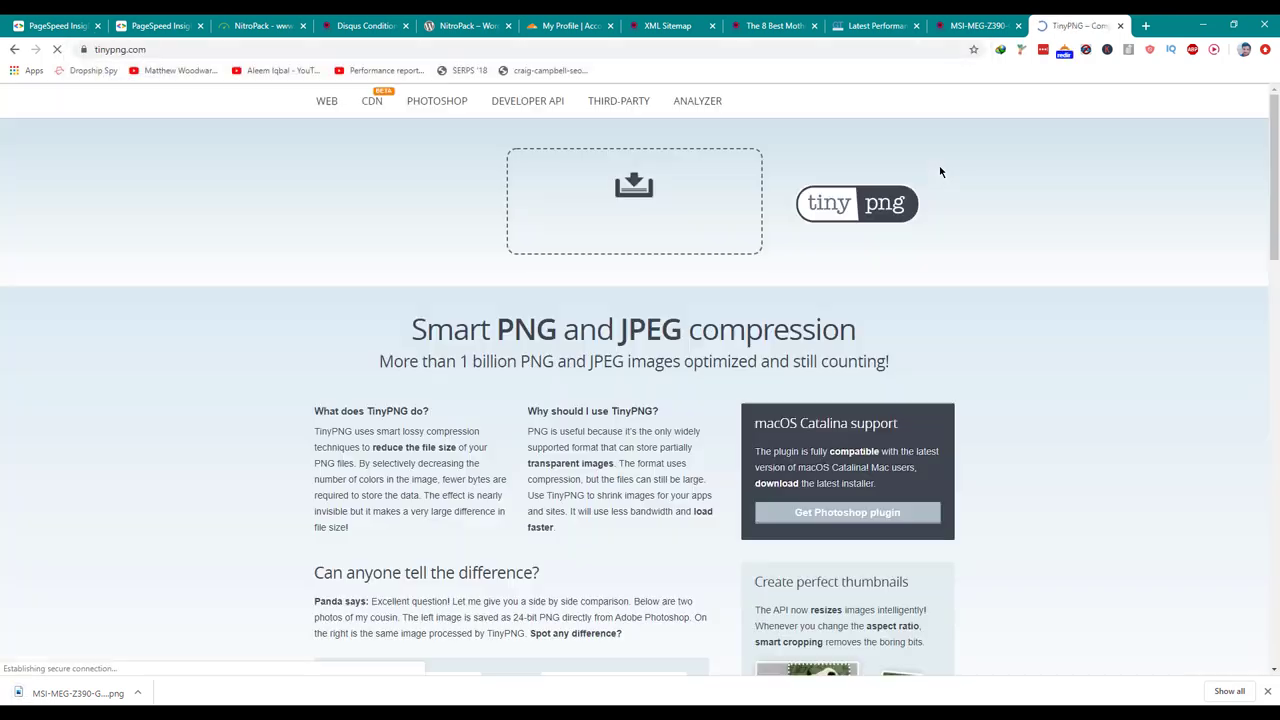
{"action": "left_click_drag", "start_coordinate": [84, 700], "coordinate": [587, 222]}
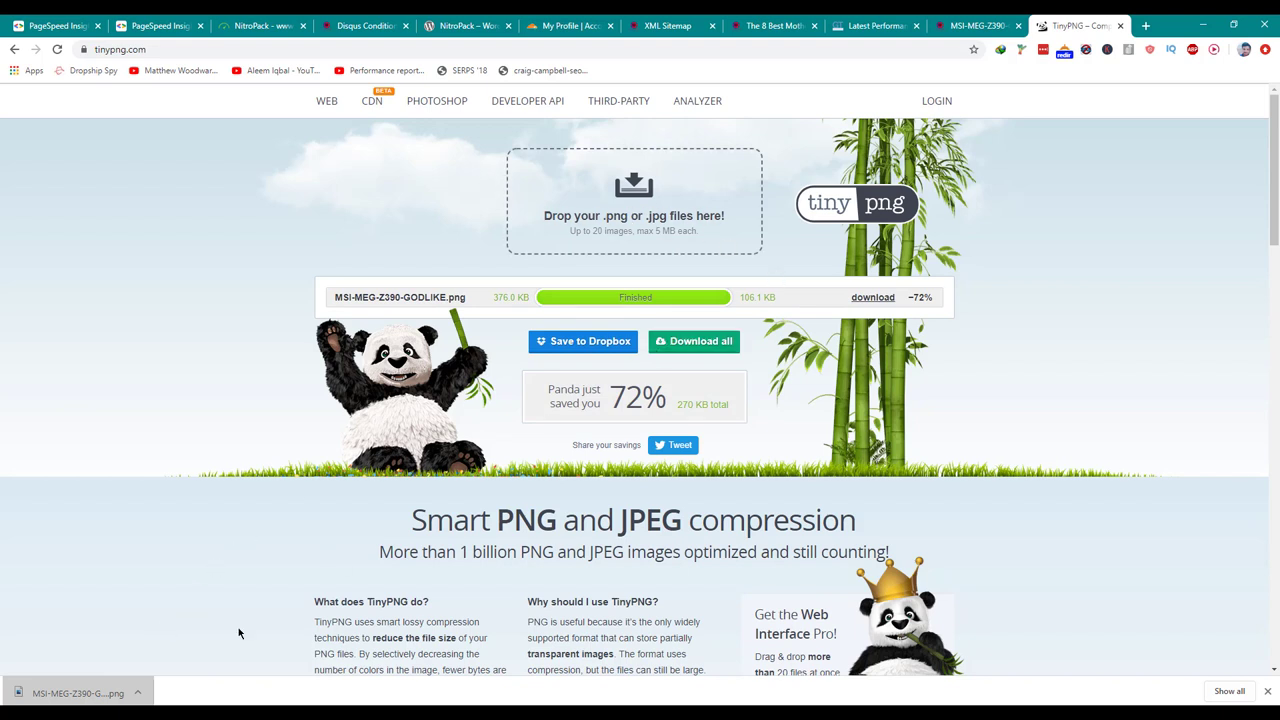
- Permanently delete the original MSI-MEG-Z390-GODLIKE.png from the Downloads folder and download its compressed version from TinyPNG
{"action": "right_click", "coordinate": [95, 688]}
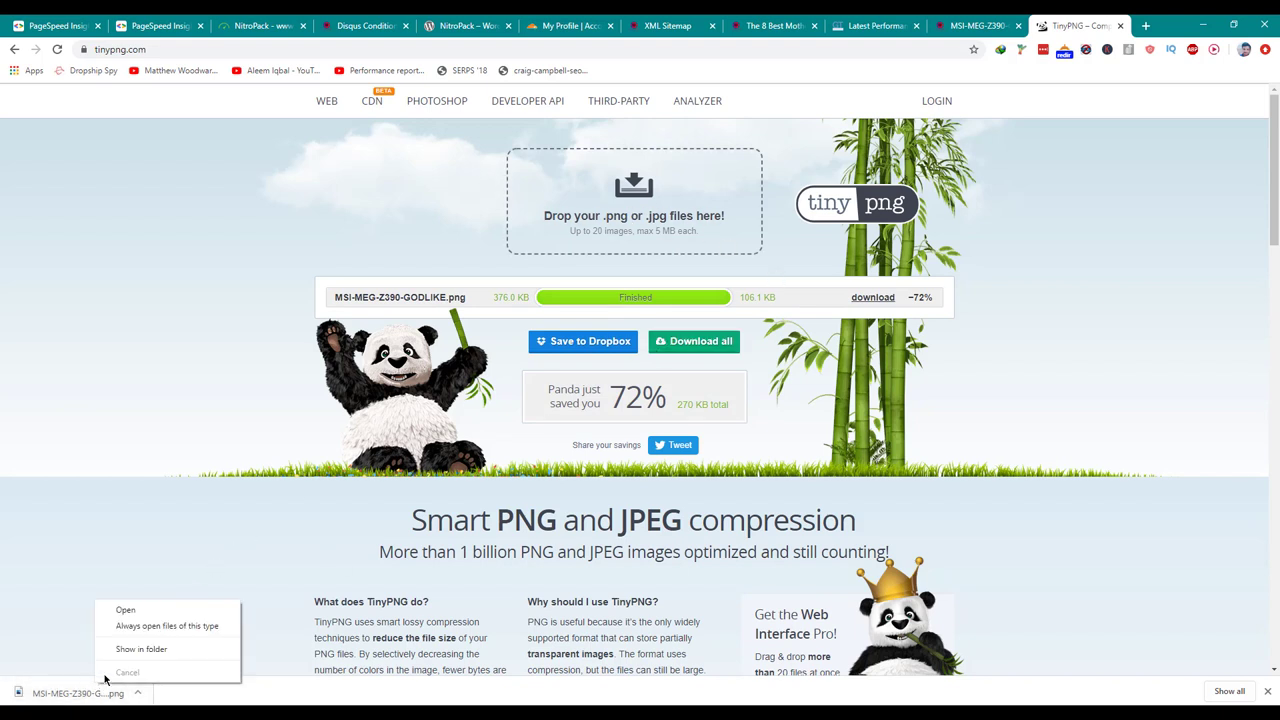
{"action": "left_click", "coordinate": [141, 649]}
{"action": "key", "text": "shift+Delete"}
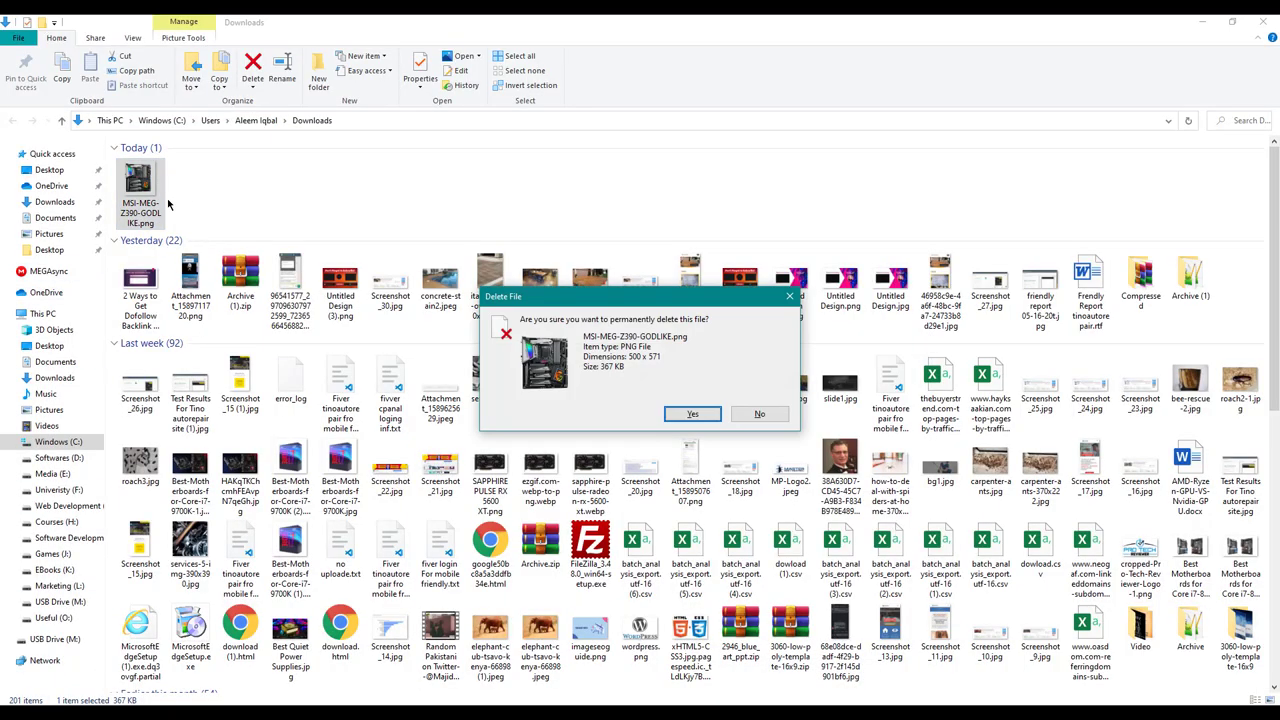
{"action": "key", "text": "Return"}
{"action": "key", "text": "alt+Tab"}
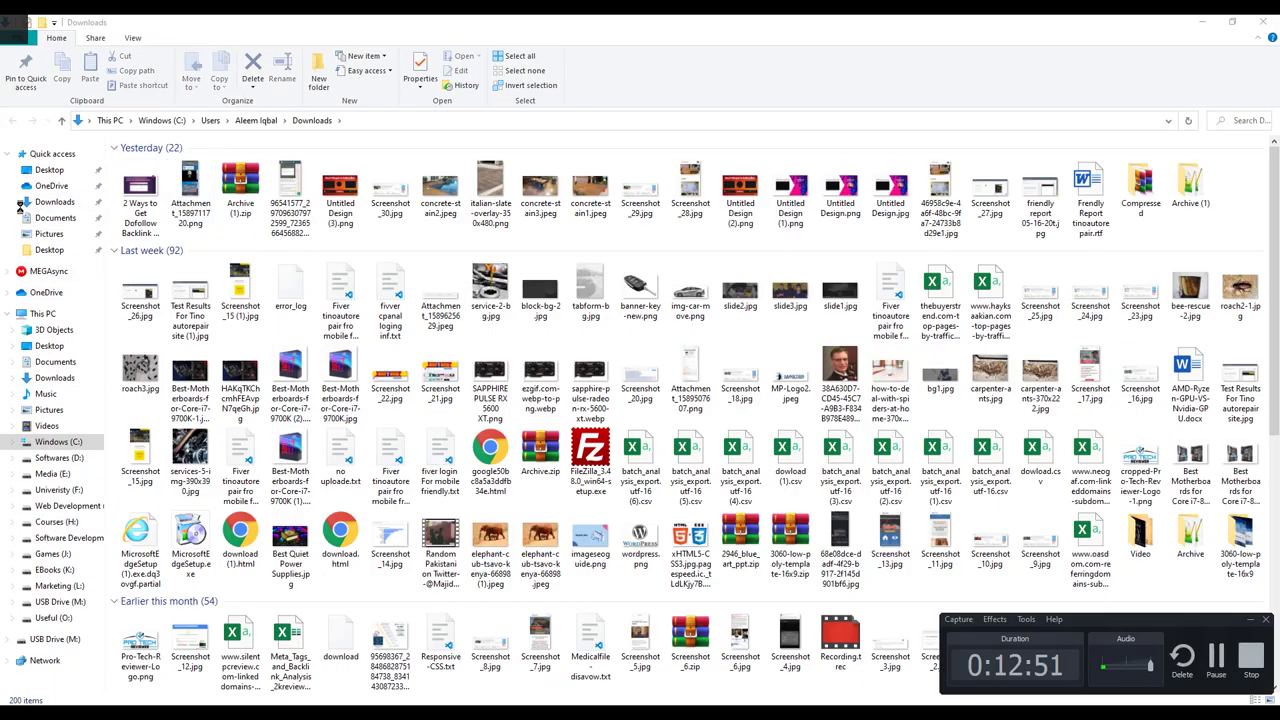
{"action": "key", "text": "alt+Tab"}
{"action": "left_click", "coordinate": [862, 297]}
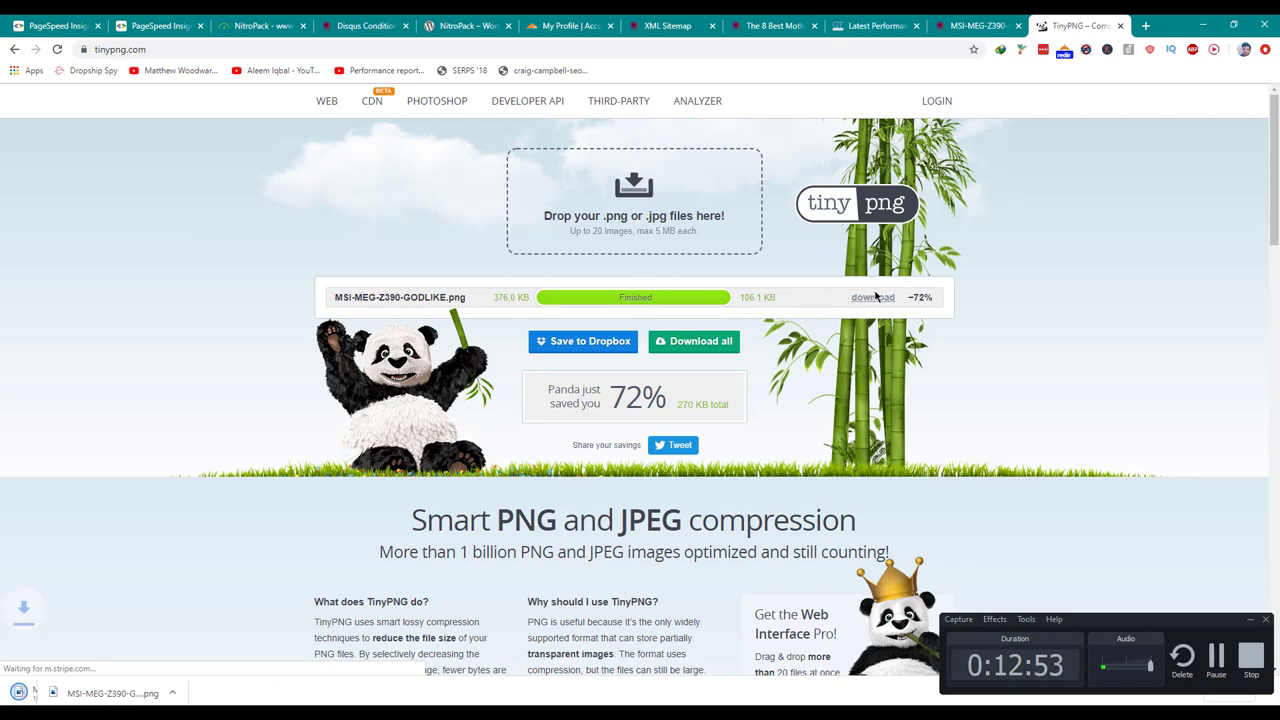
- Open MSI-MPG-Z390-GAMING-PRO-CARBON-1.jpg from the GTmetrix waterfall, save it to Downloads and upload it to TinyPNG
{"action": "left_click", "coordinate": [963, 26]}
{"action": "left_click", "coordinate": [875, 26]}
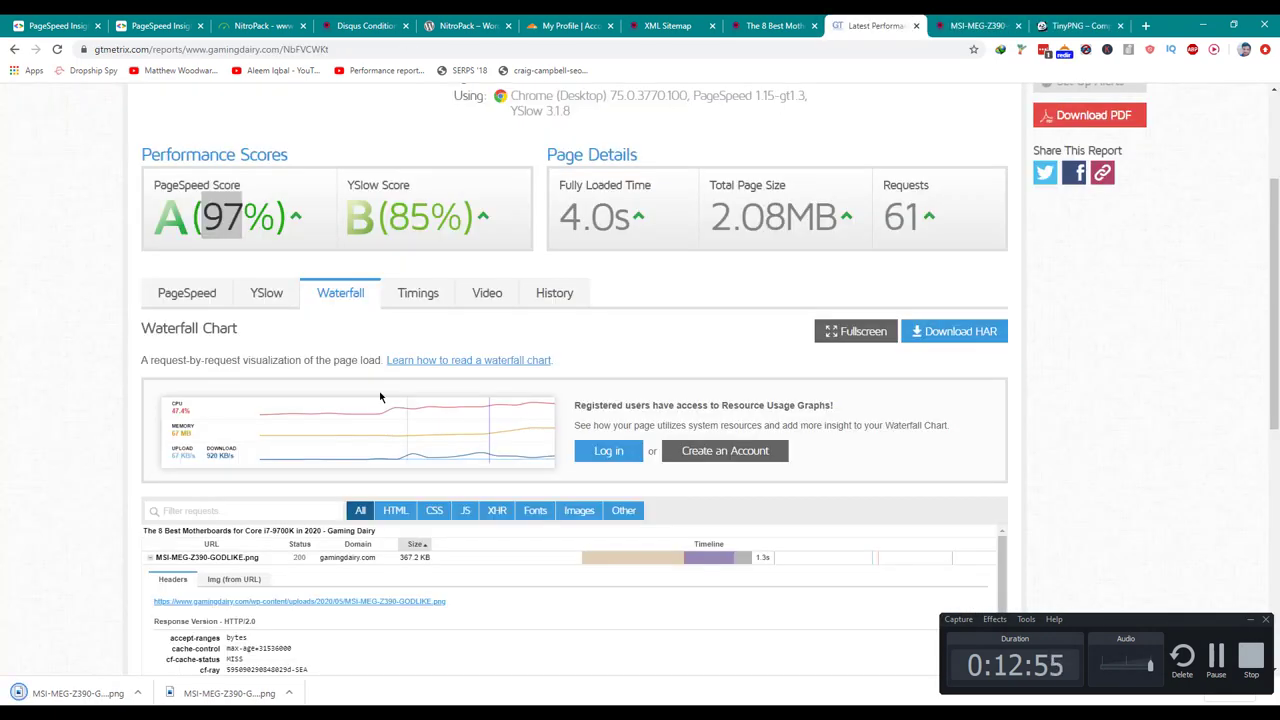
{"action": "scroll", "coordinate": [386, 460], "scroll_direction": "down", "scroll_amount": 3}
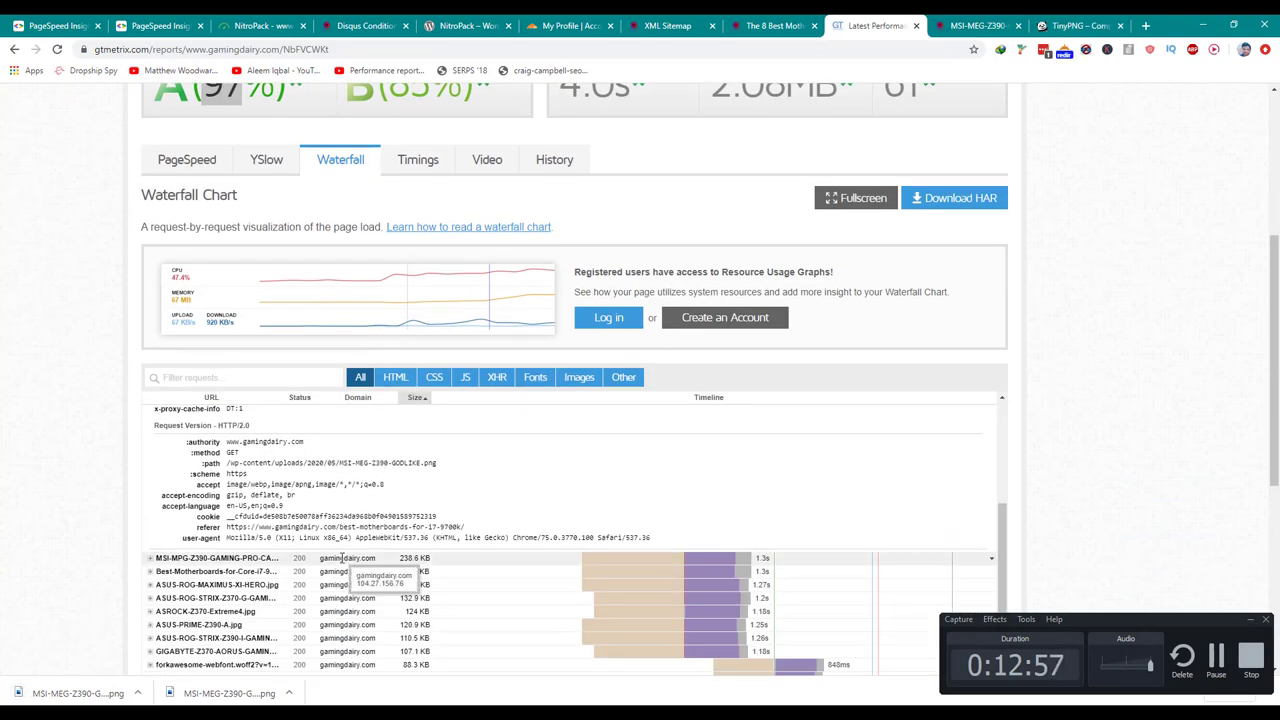
{"action": "left_click", "coordinate": [340, 558]}
{"action": "middle_click", "coordinate": [349, 602]}
{"action": "left_click", "coordinate": [917, 19]}
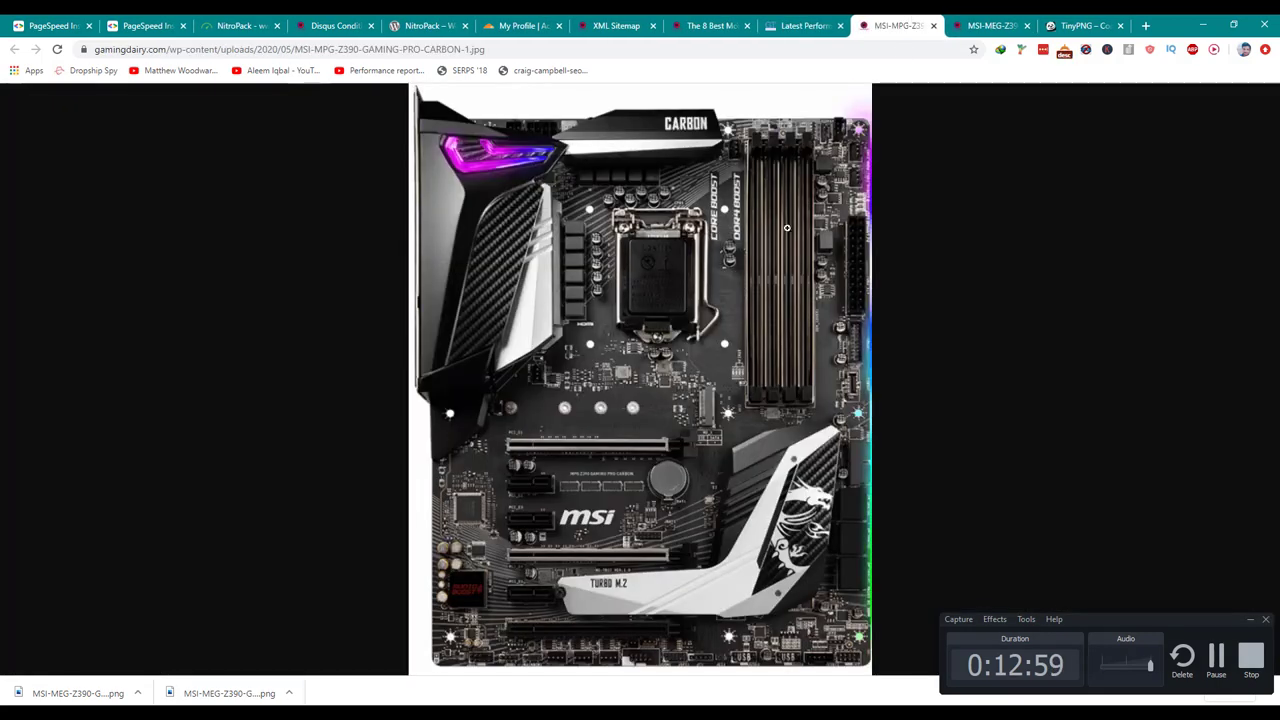
{"action": "key", "text": "ctrl+s"}
{"action": "key", "text": "Return"}
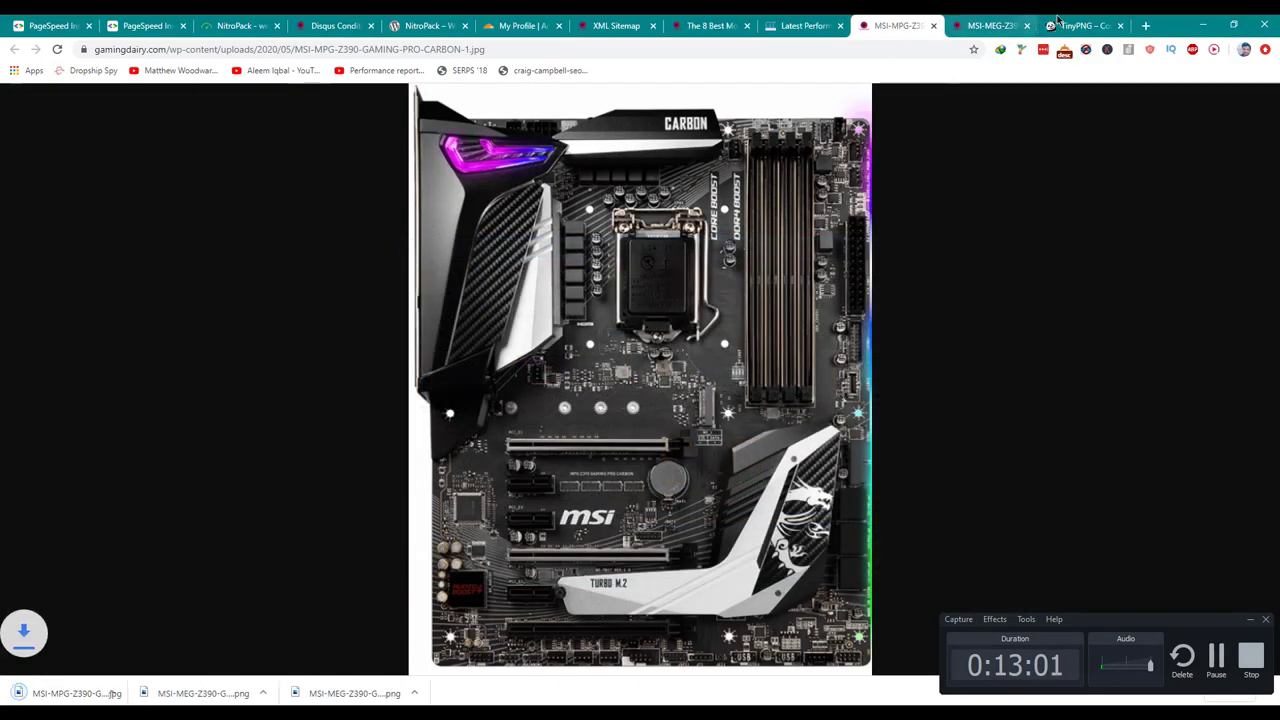
{"action": "left_click", "coordinate": [1085, 25]}
{"action": "left_click_drag", "start_coordinate": [70, 693], "coordinate": [558, 236]}
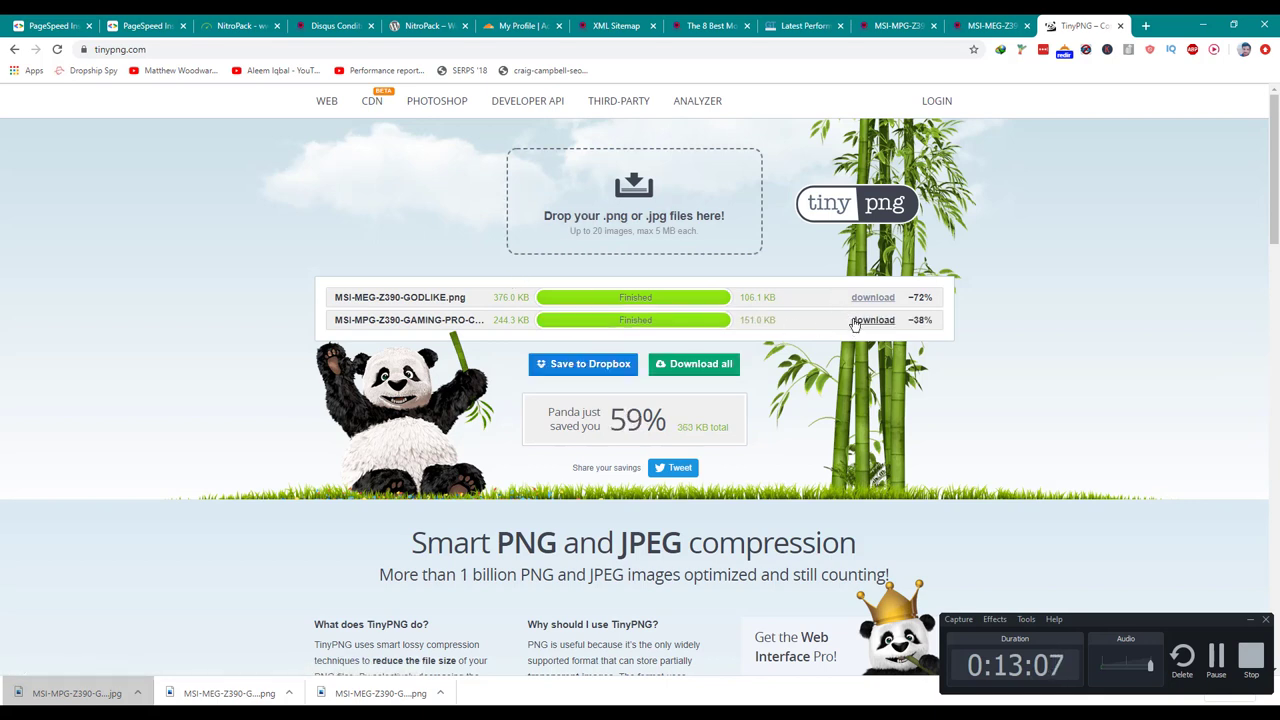
- Remove the uncompressed MSI-MPG-Z390-GAMING-PRO-CARBON-1.jpg from the Downloads folder and download its compressed version from TinyPNG
{"action": "right_click", "coordinate": [97, 693]}
{"action": "left_click", "coordinate": [130, 659]}
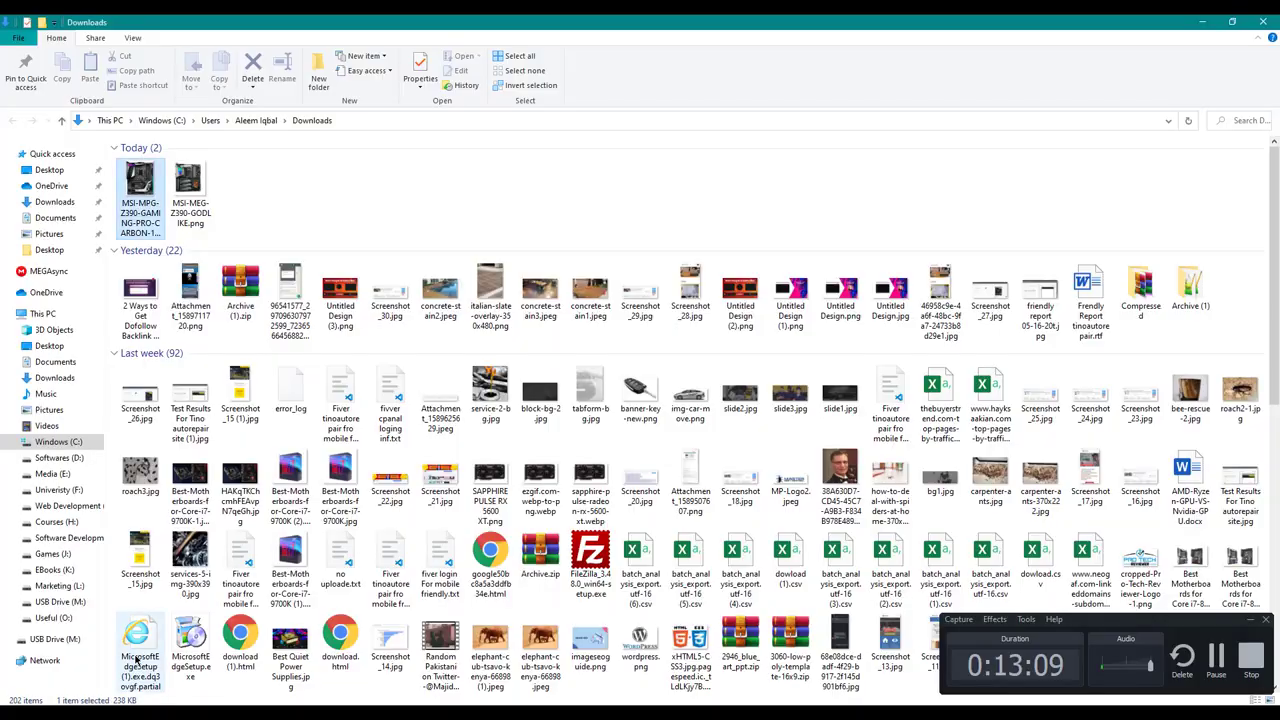
{"action": "key", "text": "alt+Tab"}
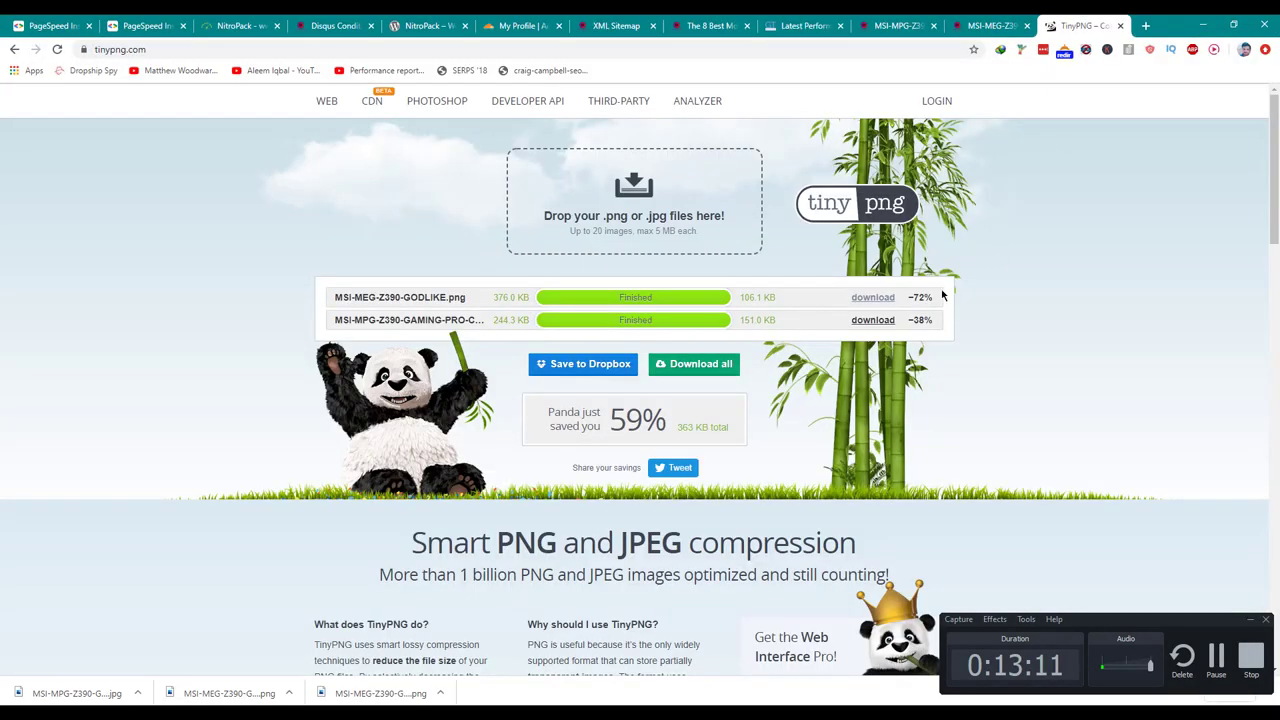
{"action": "left_click", "coordinate": [873, 320]}
- Examine the motherboard product images in the best motherboards article on Gaming Dairy
{"action": "left_click", "coordinate": [897, 25]}
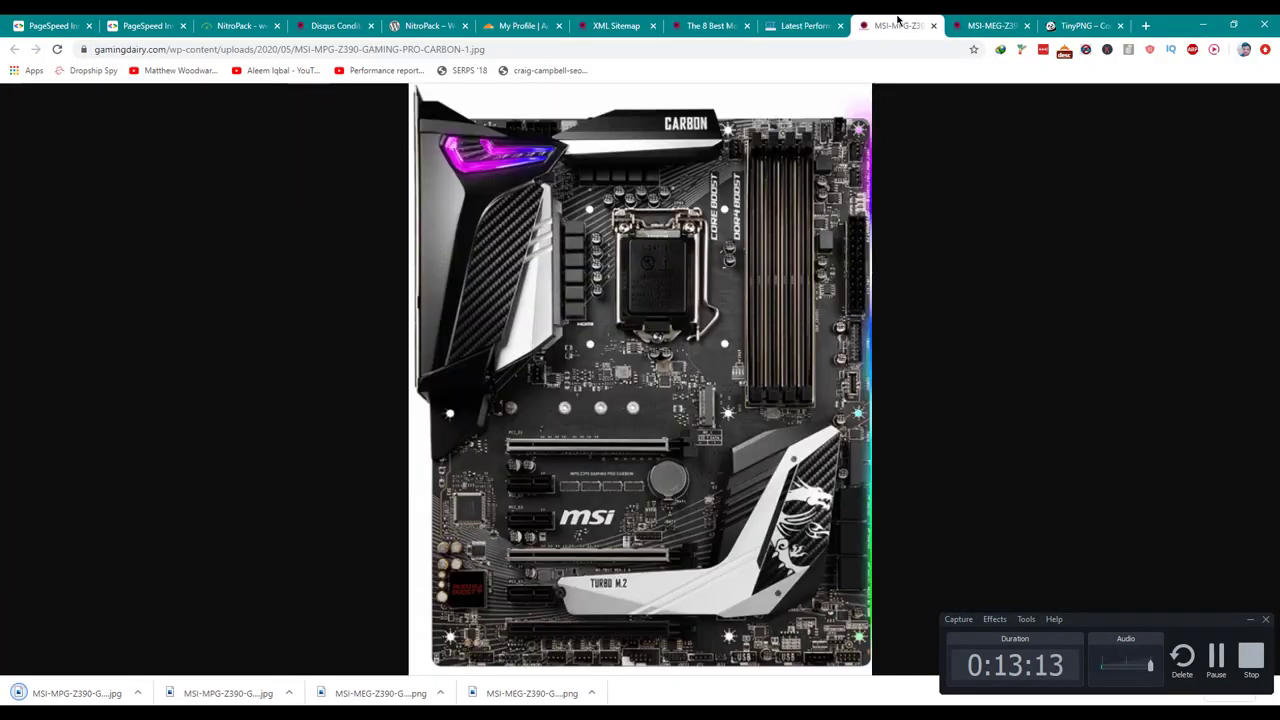
{"action": "left_click", "coordinate": [805, 25]}
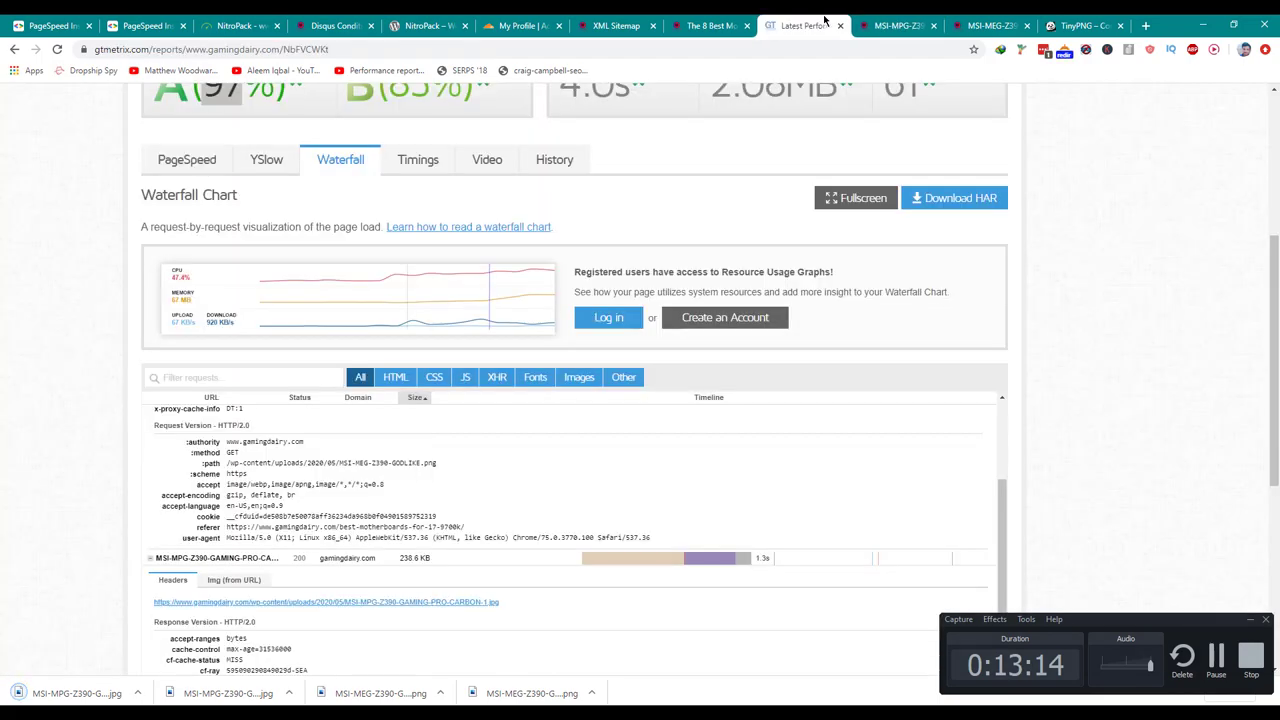
{"action": "left_click", "coordinate": [712, 25]}
{"action": "scroll", "coordinate": [707, 228], "scroll_direction": "down", "scroll_amount": 20}
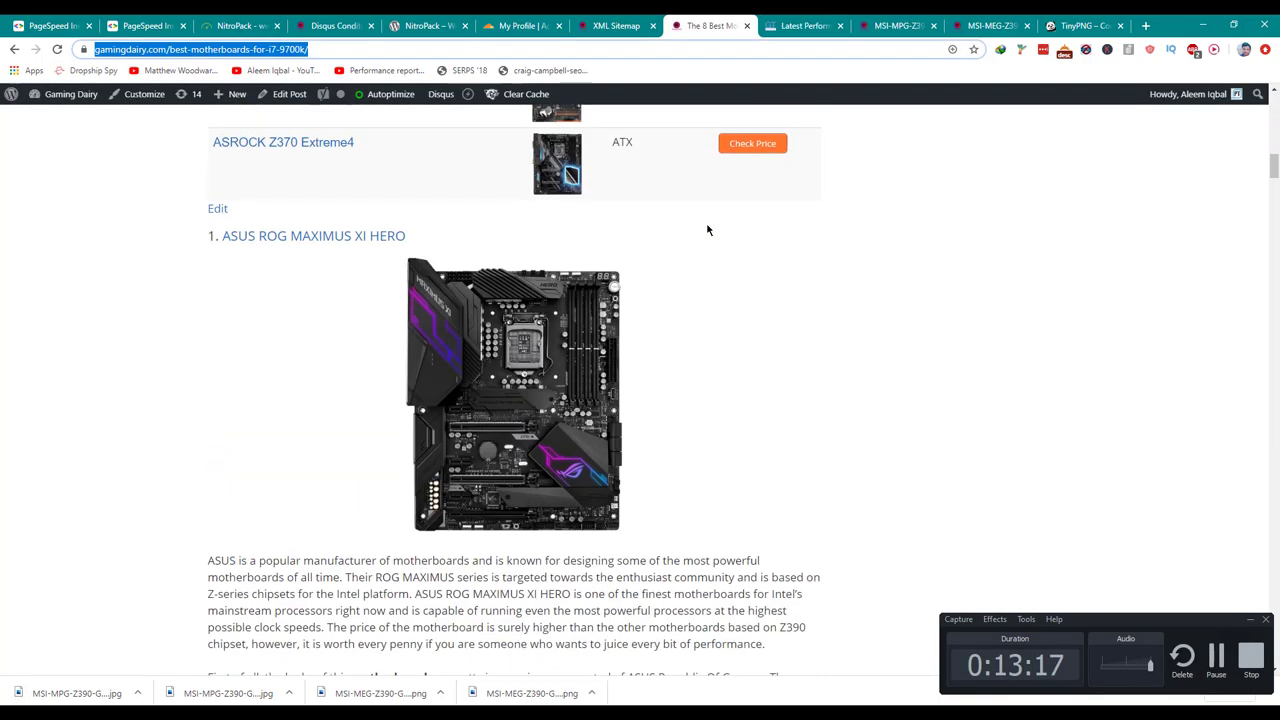
{"action": "scroll", "coordinate": [707, 250], "scroll_direction": "down", "scroll_amount": 4}
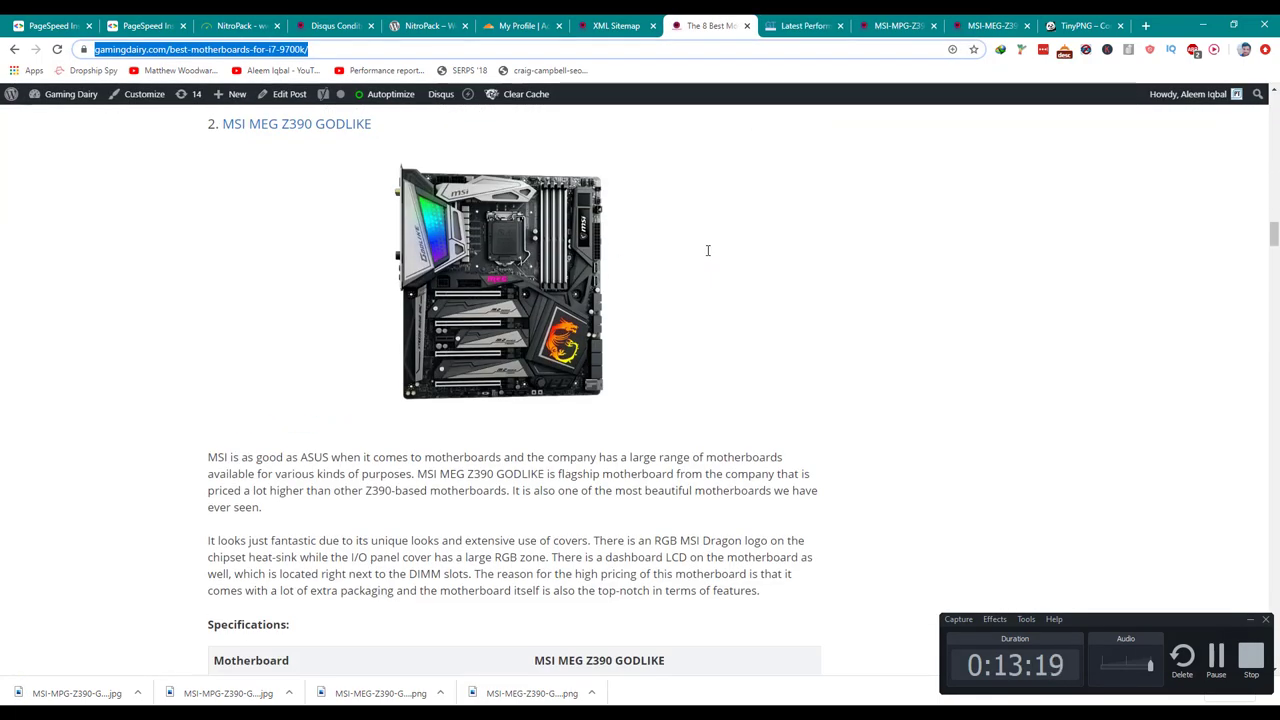
{"action": "scroll", "coordinate": [708, 251], "scroll_direction": "down", "scroll_amount": 7}
{"action": "left_click", "coordinate": [930, 20]}
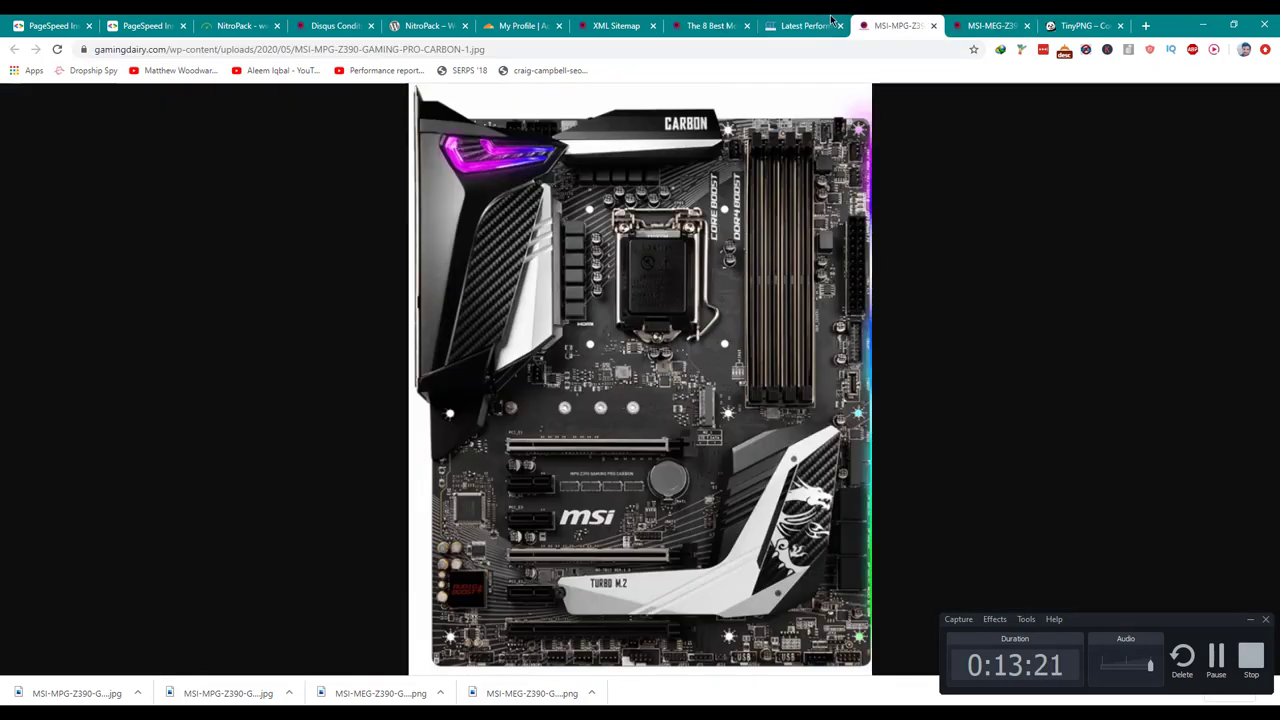
- Open Best-Motherboards-for-Core-i7-9700K-1.jpg from the GTmetrix waterfall, save it to Downloads and upload it to TinyPNG
{"action": "left_click", "coordinate": [805, 25]}
{"action": "scroll", "coordinate": [474, 492], "scroll_direction": "down", "scroll_amount": 2}
{"action": "scroll", "coordinate": [474, 492], "scroll_direction": "down", "scroll_amount": 3}
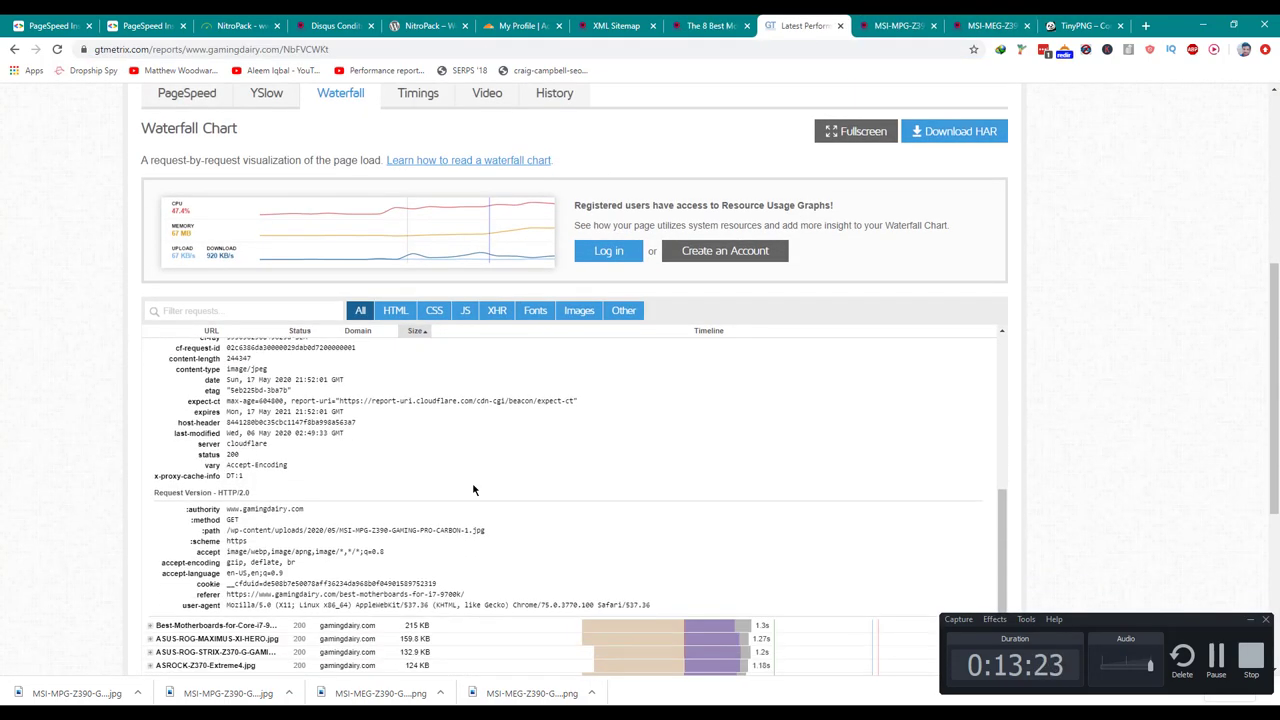
{"action": "left_click", "coordinate": [438, 427]}
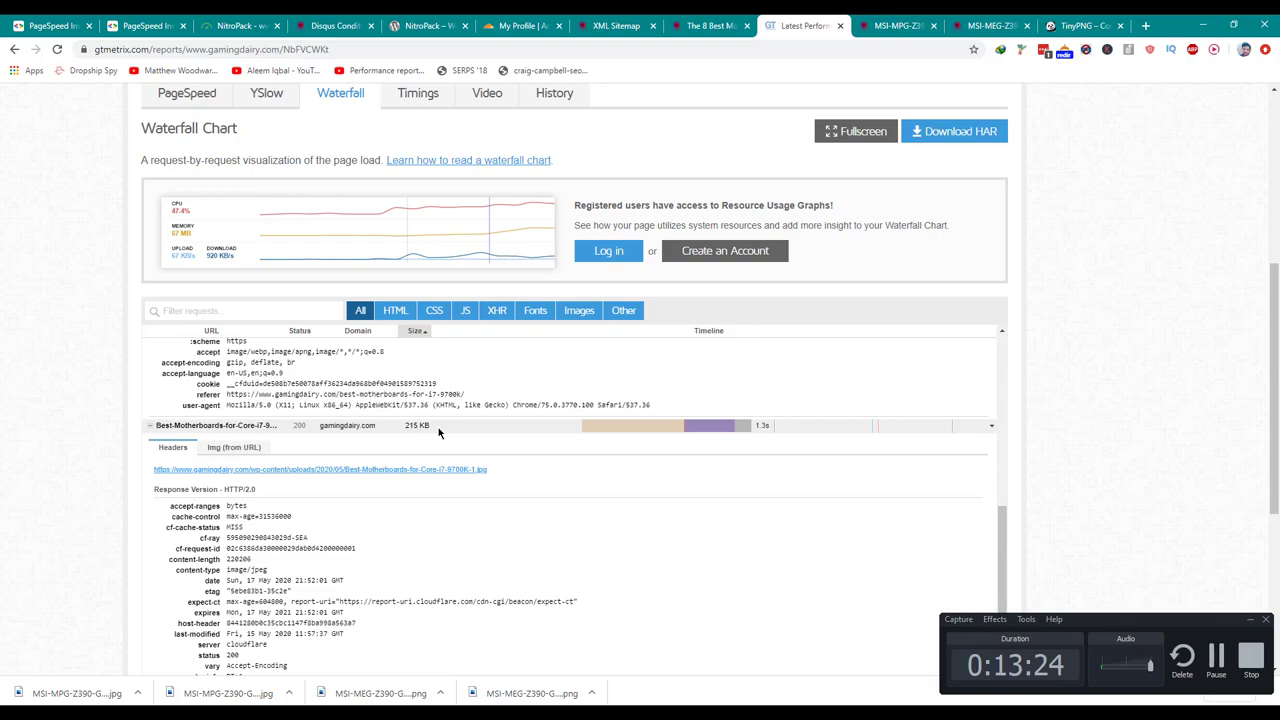
{"action": "left_click", "coordinate": [394, 470]}
{"action": "key", "text": "ctrl+s"}
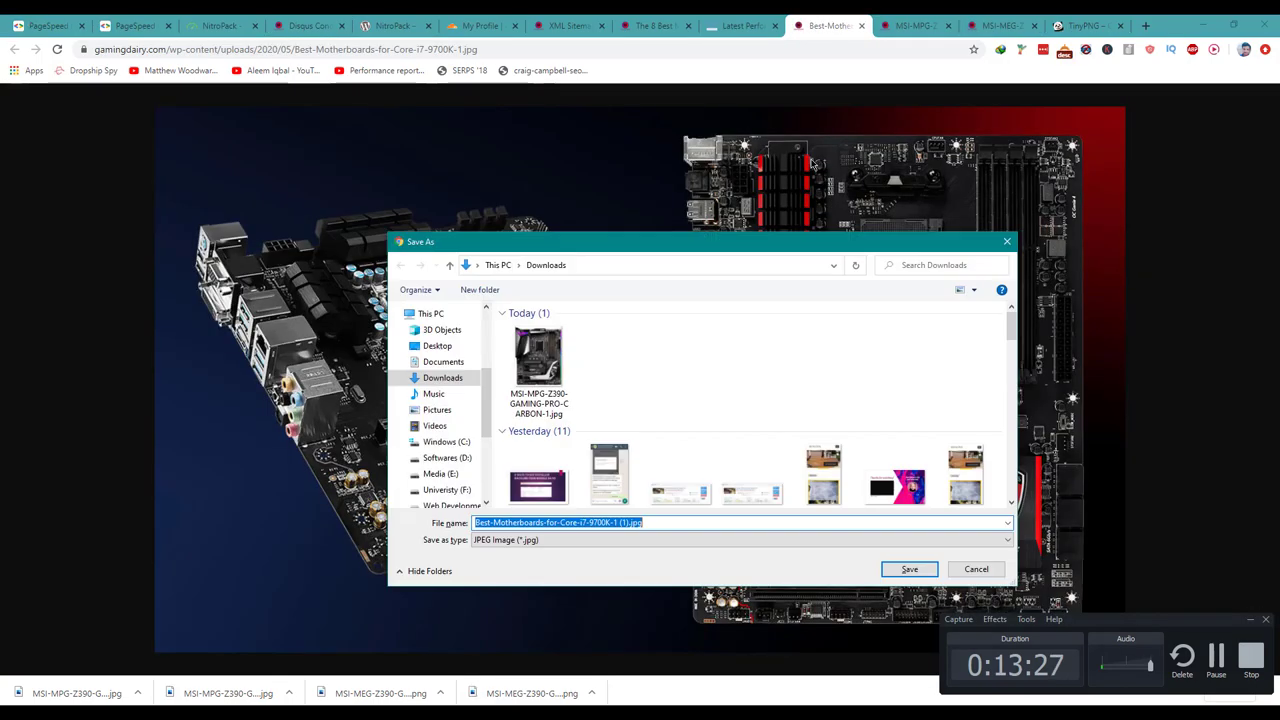
{"action": "key", "text": "Return"}
{"action": "left_click", "coordinate": [1095, 25]}
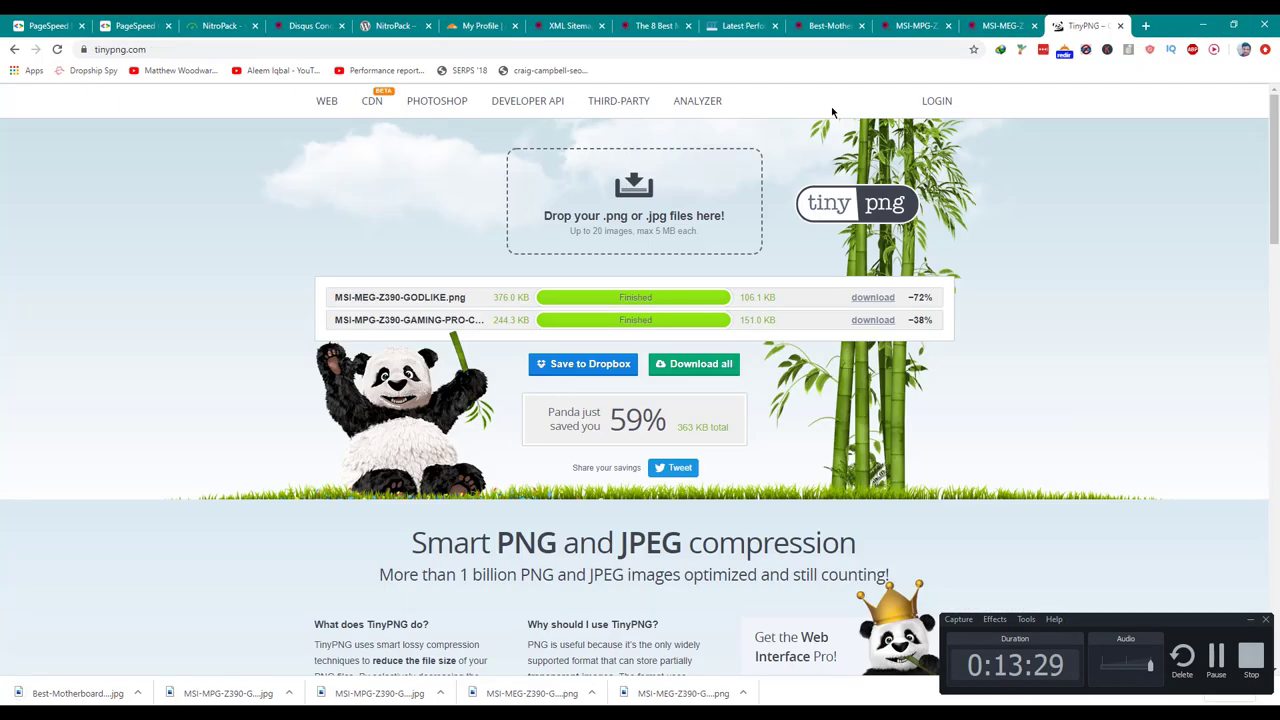
{"action": "left_click_drag", "start_coordinate": [60, 692], "coordinate": [586, 236]}
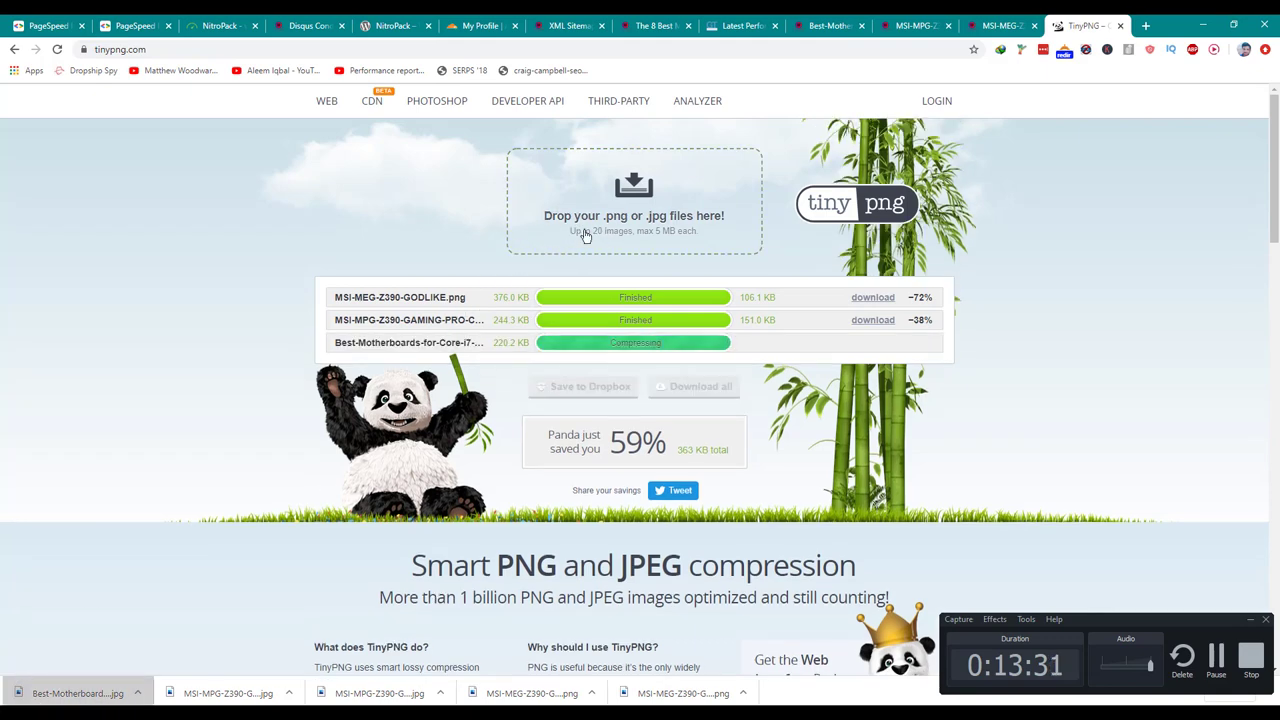
- Open ASUS-ROG-MAXIMUS-XI-HERO.jpg from the GTmetrix waterfall, save it to Downloads and upload it to TinyPNG
{"action": "left_click", "coordinate": [818, 25]}
{"action": "left_click", "coordinate": [738, 25]}
{"action": "scroll", "coordinate": [482, 485], "scroll_direction": "down", "scroll_amount": 5}
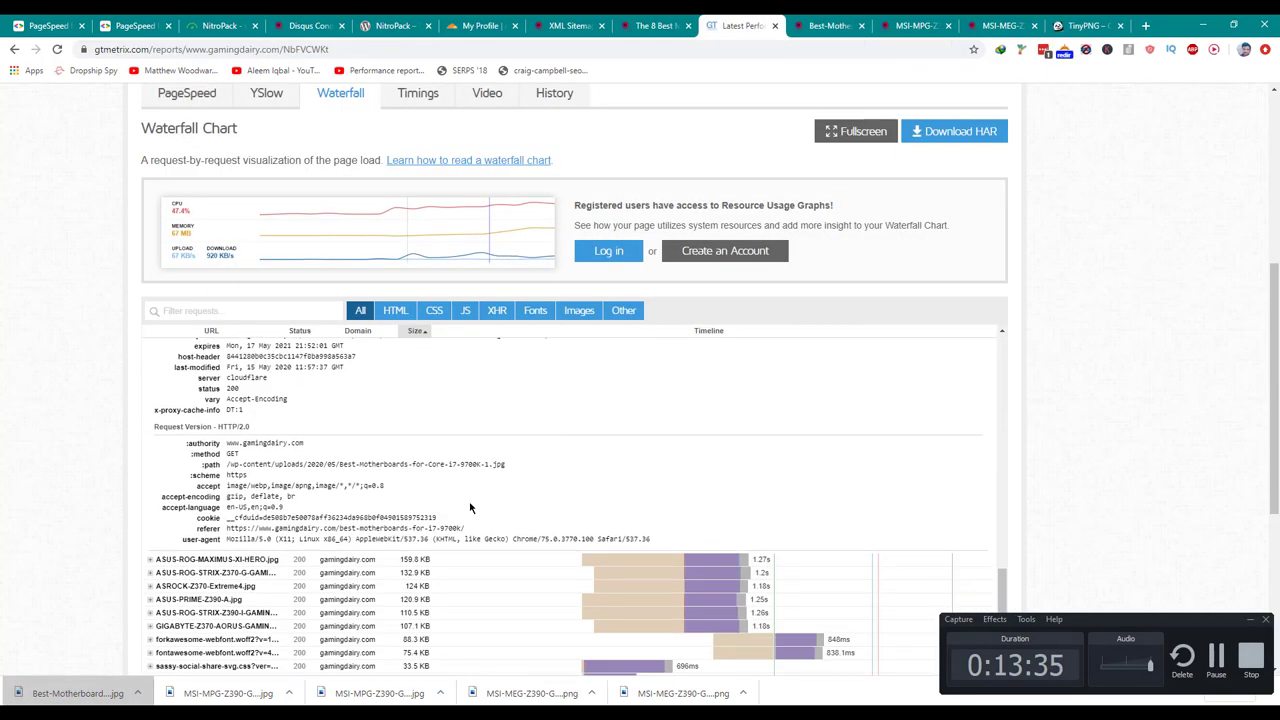
{"action": "left_click", "coordinate": [372, 425]}
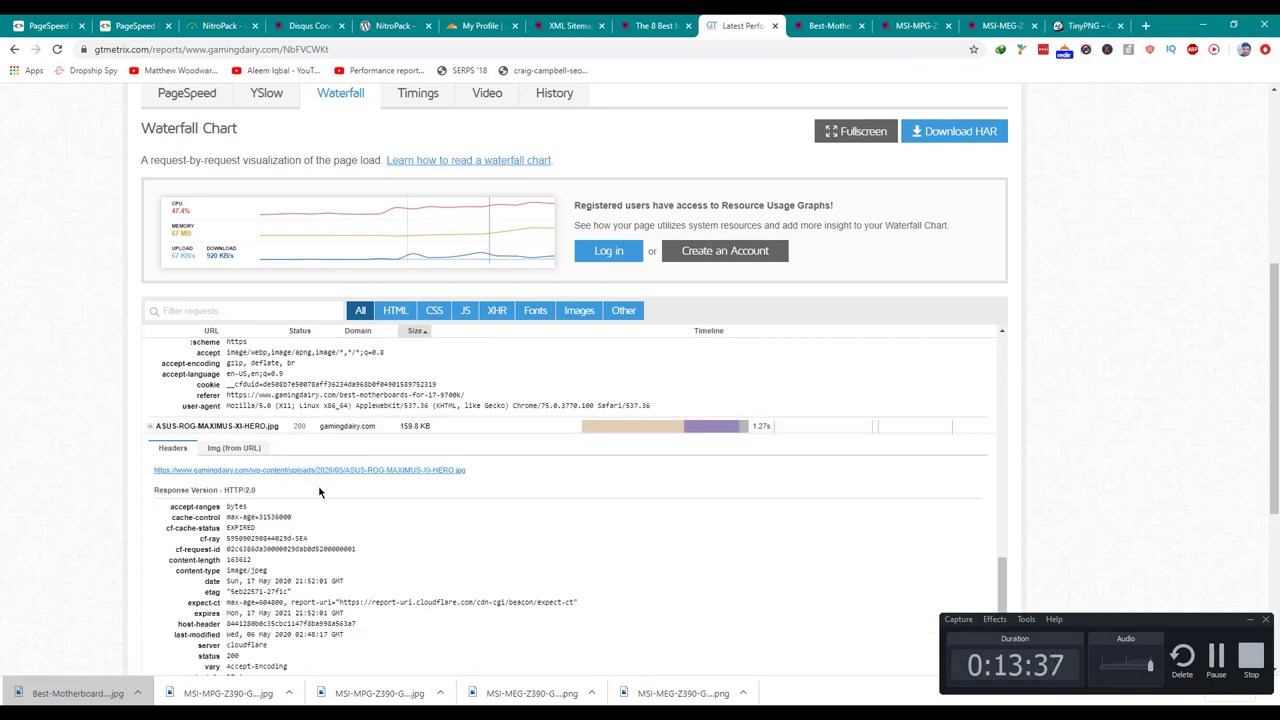
{"action": "left_click", "coordinate": [352, 468]}
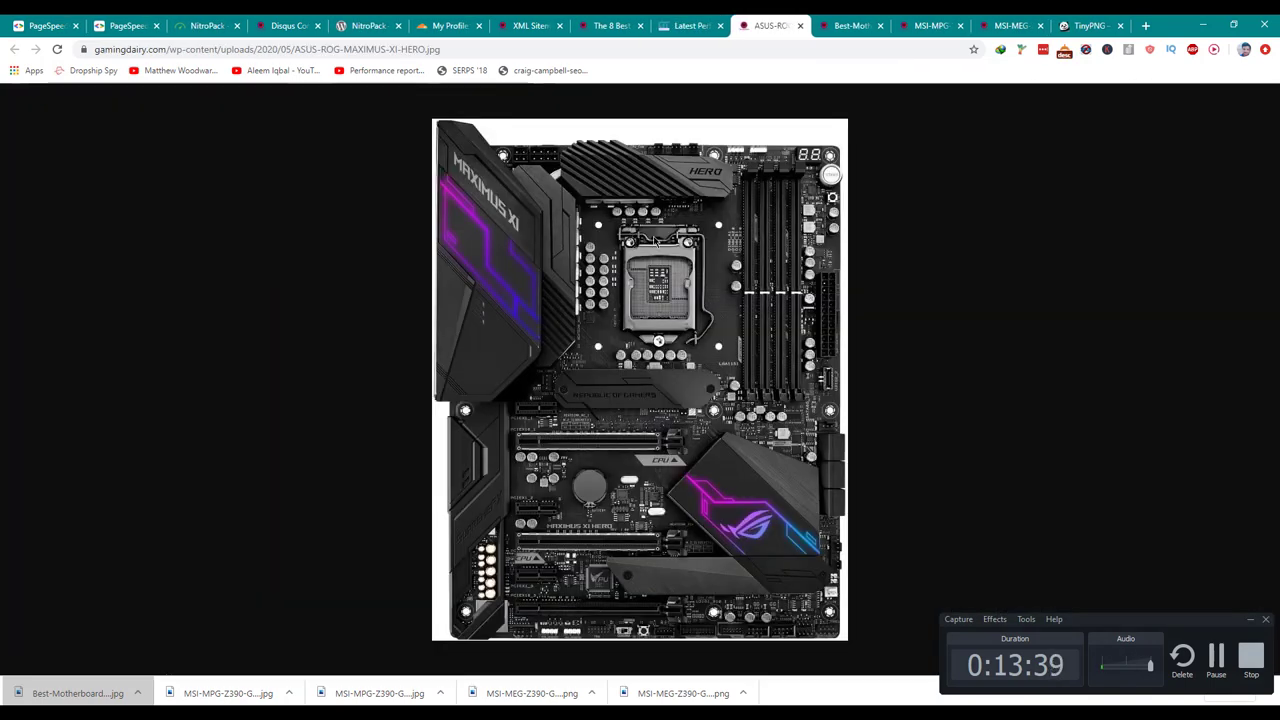
{"action": "key", "text": "ctrl+s"}
{"action": "key", "text": "Return"}
{"action": "left_click", "coordinate": [1085, 25]}
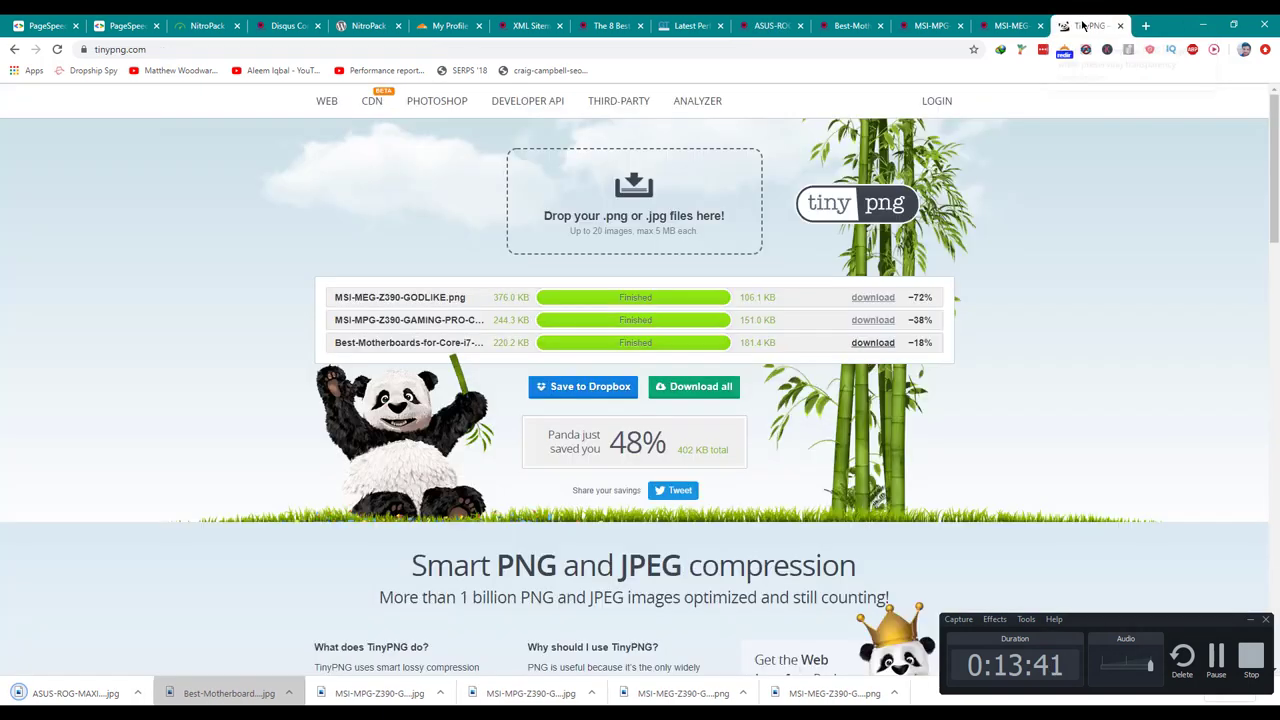
{"action": "left_click_drag", "start_coordinate": [20, 690], "coordinate": [443, 348]}
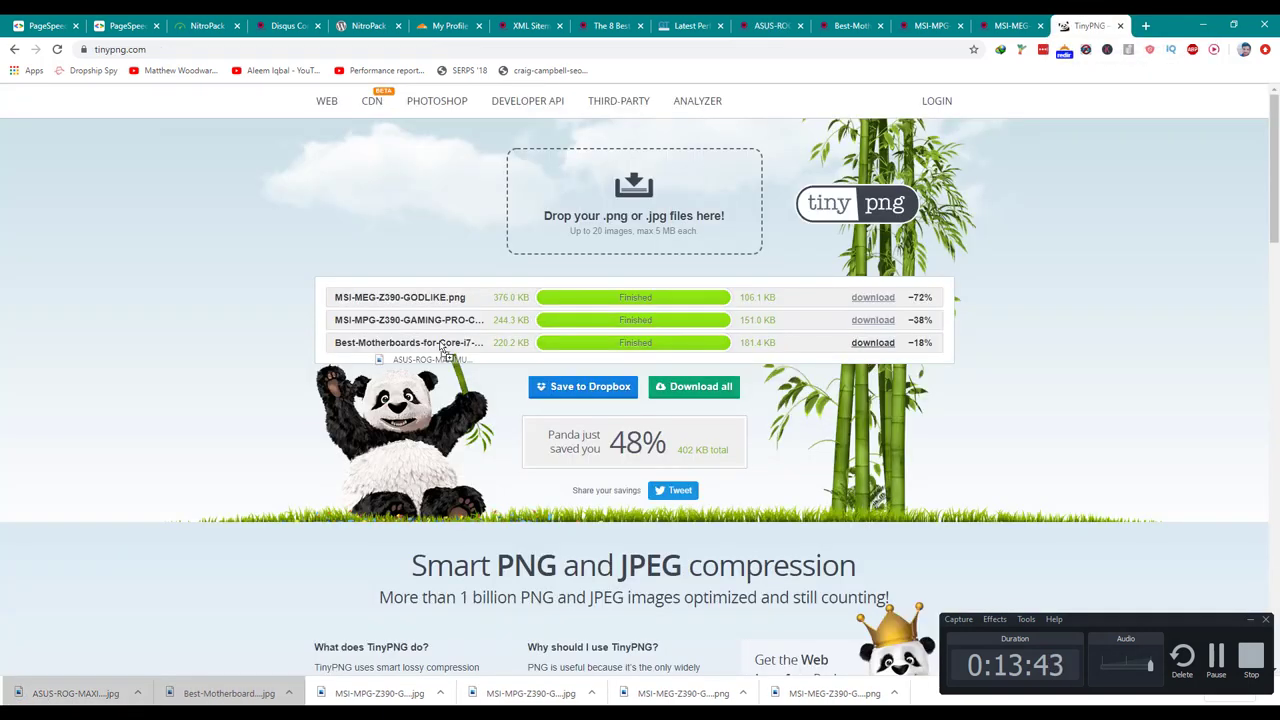
{"action": "left_click_drag", "start_coordinate": [585, 235], "coordinate": [588, 236]}
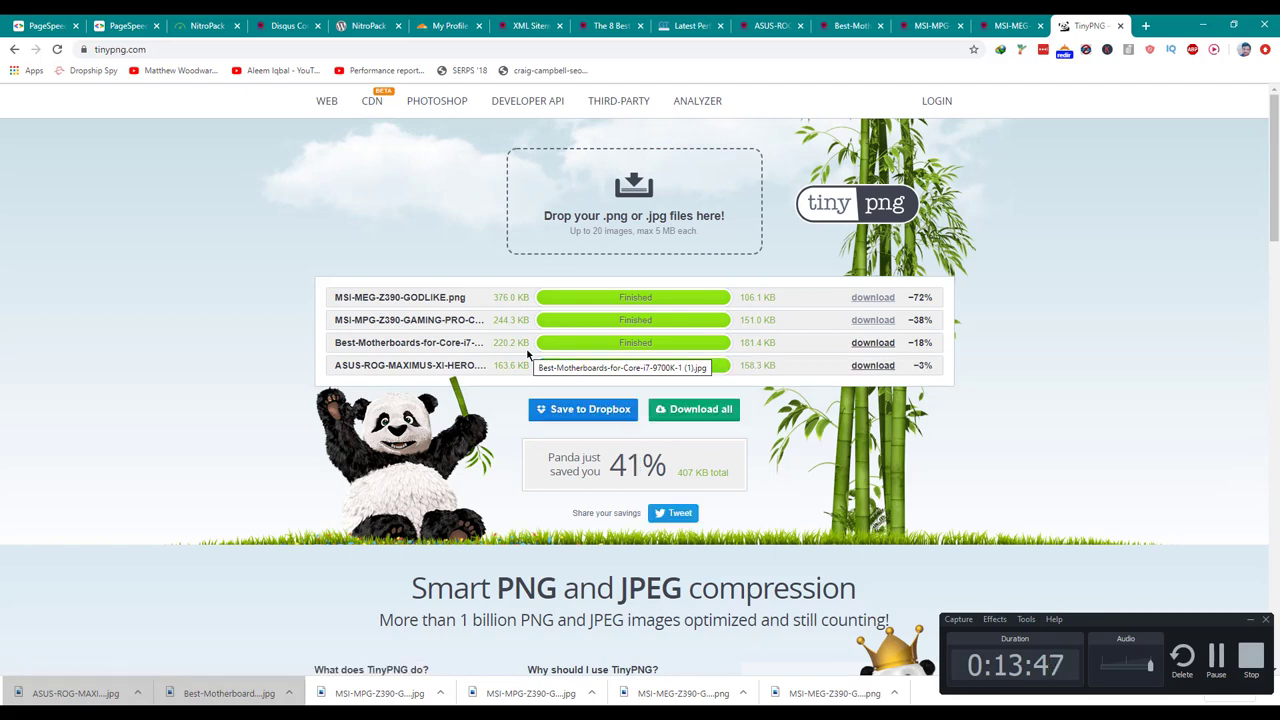
- Open ASUS-ROG-STRIX-Z370-G-GAMING.jpg from the GTmetrix waterfall in a new tab and save it to Downloads
{"action": "left_click", "coordinate": [833, 22]}
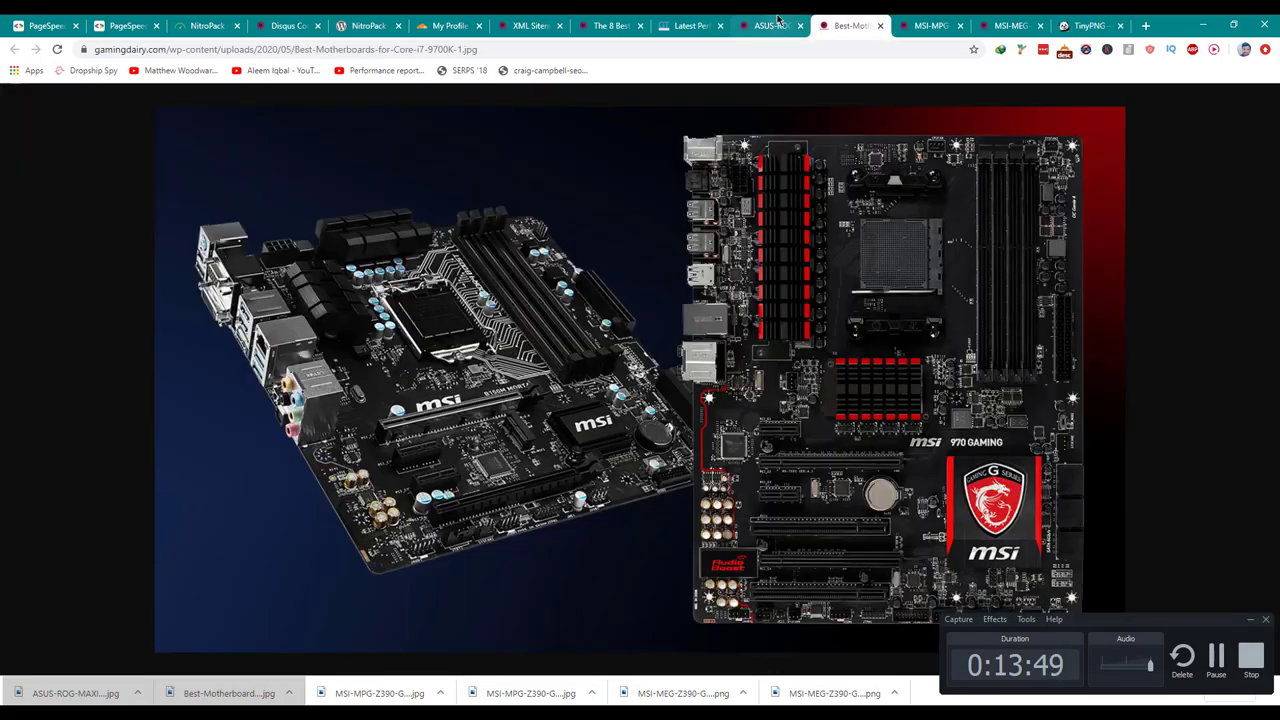
{"action": "left_click", "coordinate": [768, 25]}
{"action": "left_click", "coordinate": [690, 25]}
{"action": "scroll", "coordinate": [518, 533], "scroll_direction": "down", "scroll_amount": 5}
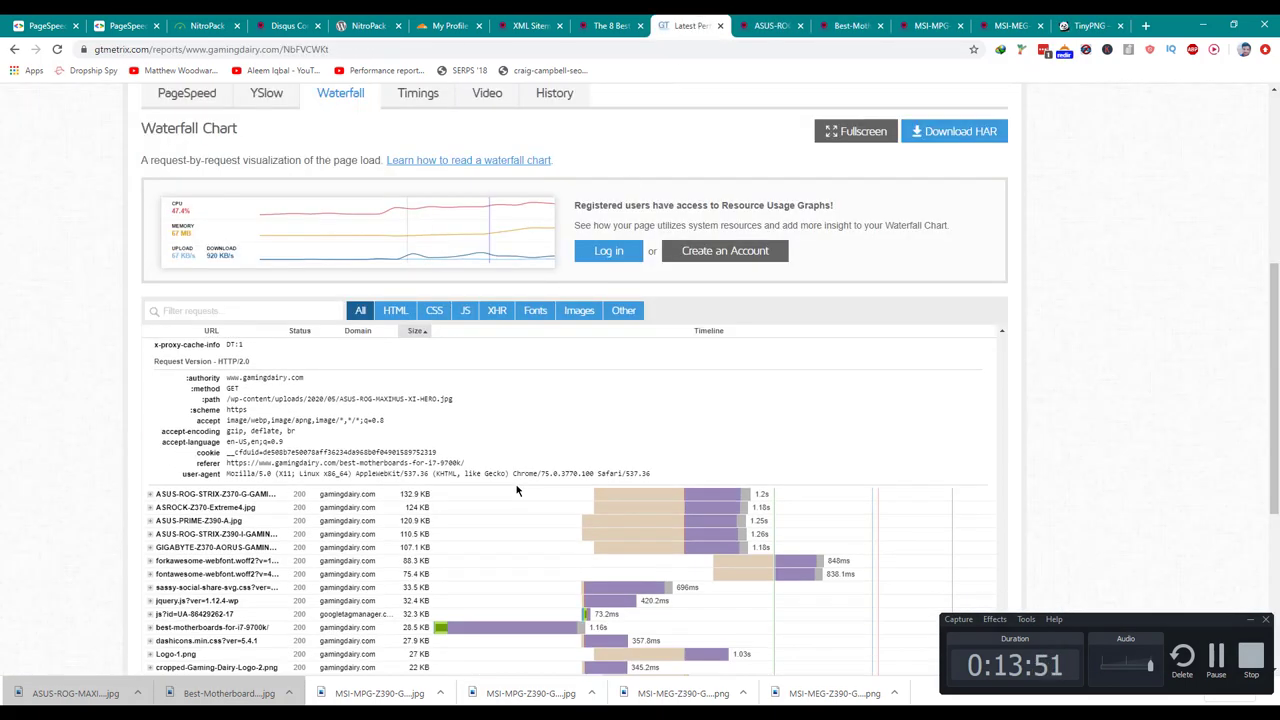
{"action": "left_click", "coordinate": [450, 493]}
{"action": "middle_click", "coordinate": [405, 540]}
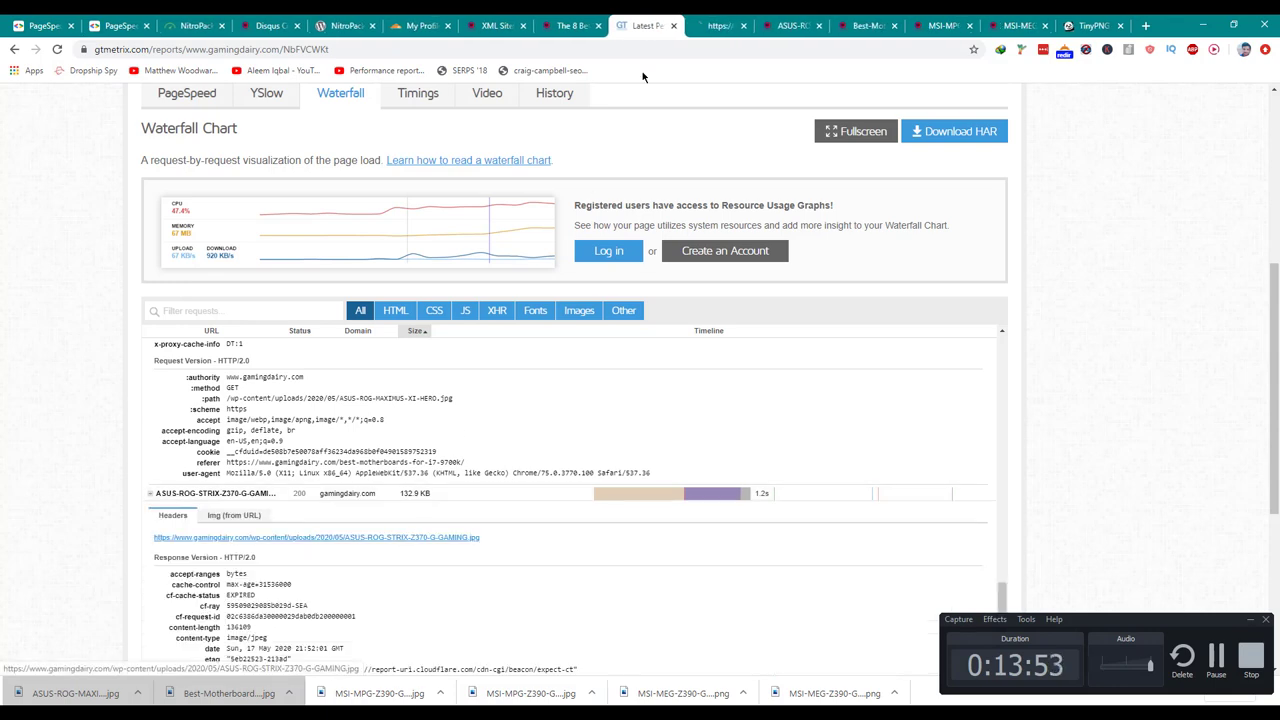
{"action": "left_click", "coordinate": [728, 24]}
{"action": "key", "text": "ctrl+s"}
{"action": "key", "text": "Return"}
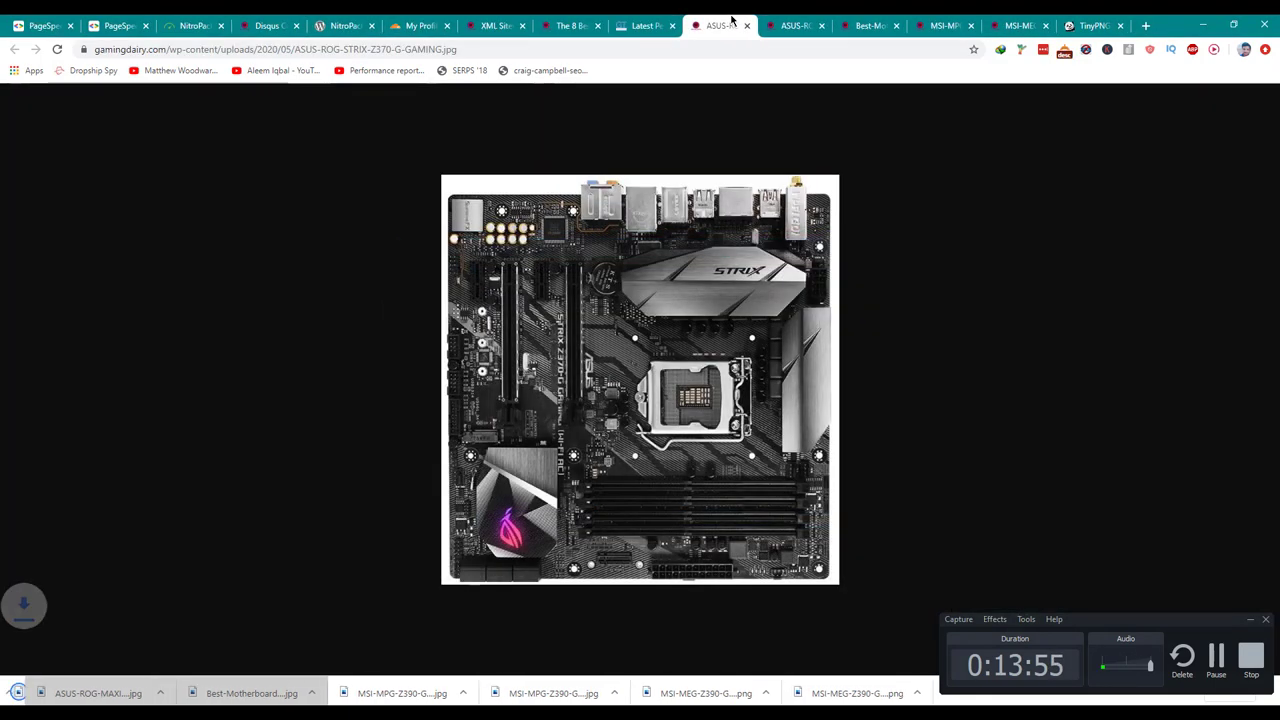
- Upload ASUS-ROG-STRIX-Z370-G-GAMING.jpg to TinyPNG and download its compressed version
{"action": "left_click", "coordinate": [1093, 25]}
{"action": "left_click_drag", "start_coordinate": [83, 697], "coordinate": [588, 223]}
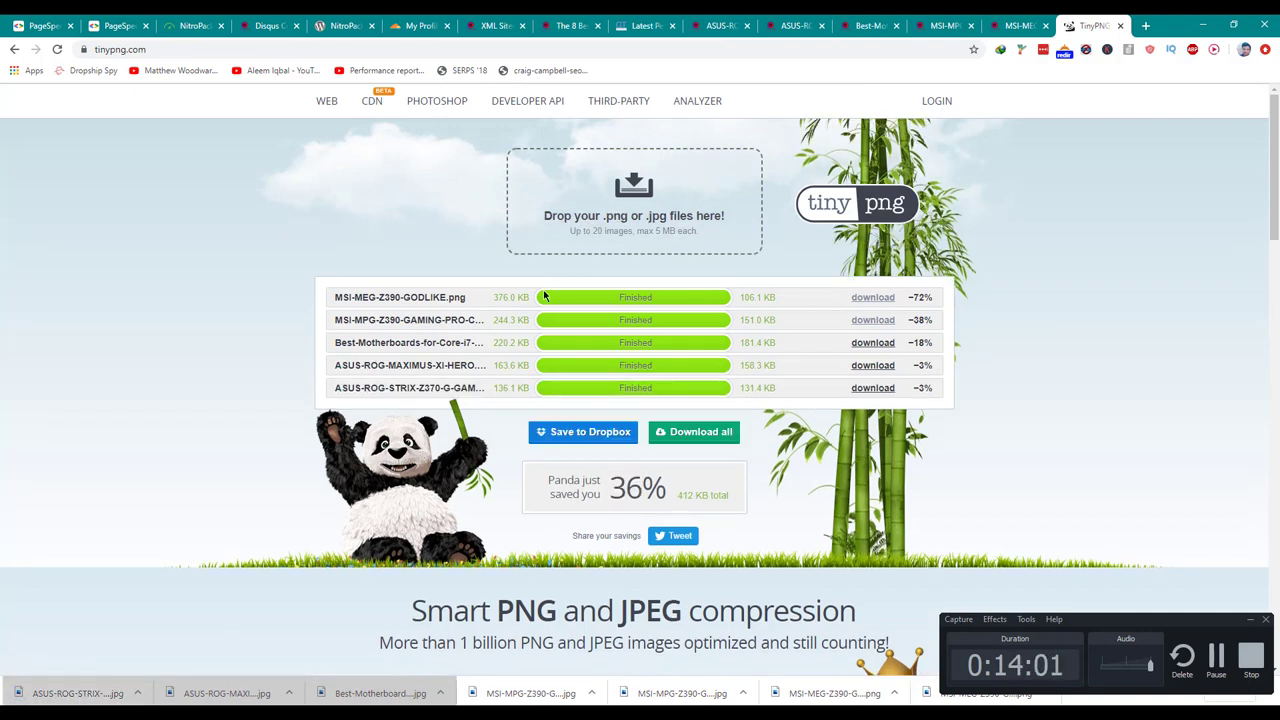
{"action": "left_click", "coordinate": [860, 387]}
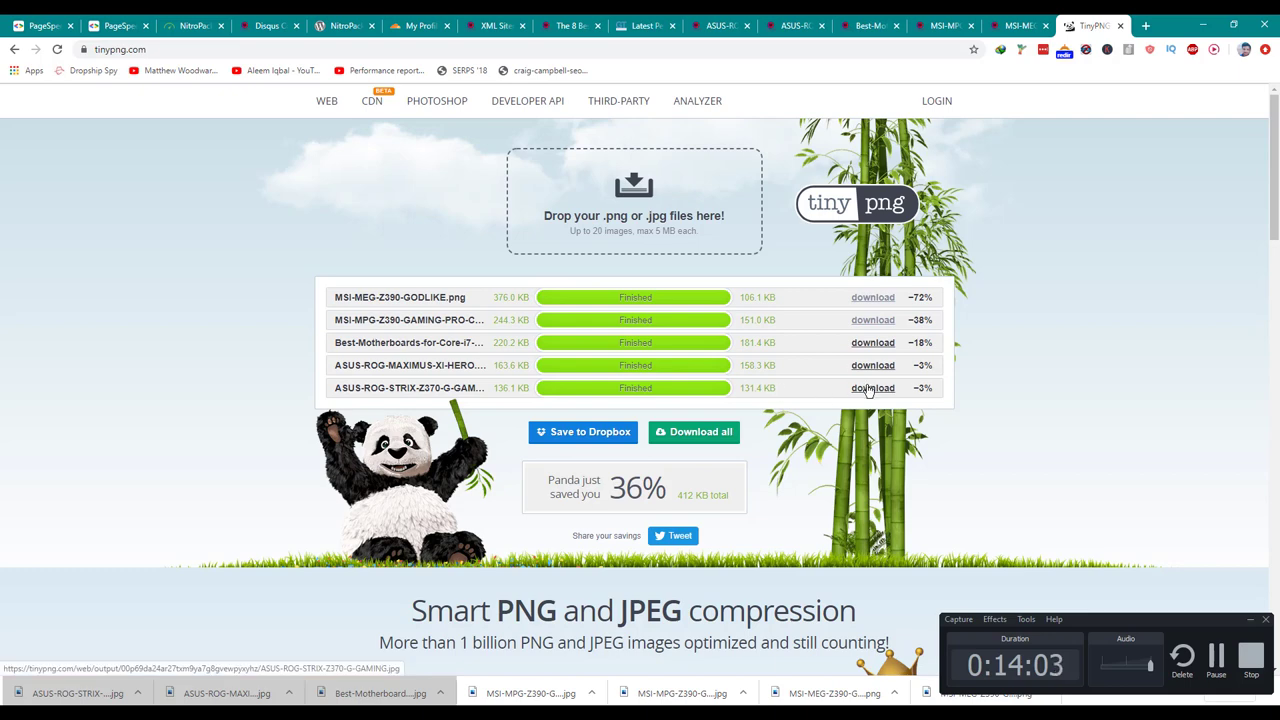
- In the Downloads folder, permanently delete the original ASUS-ROG-STRIX-Z370-G-GAMING.jpg and remove the (1) from the compressed copy's name
{"action": "right_click", "coordinate": [100, 704]}
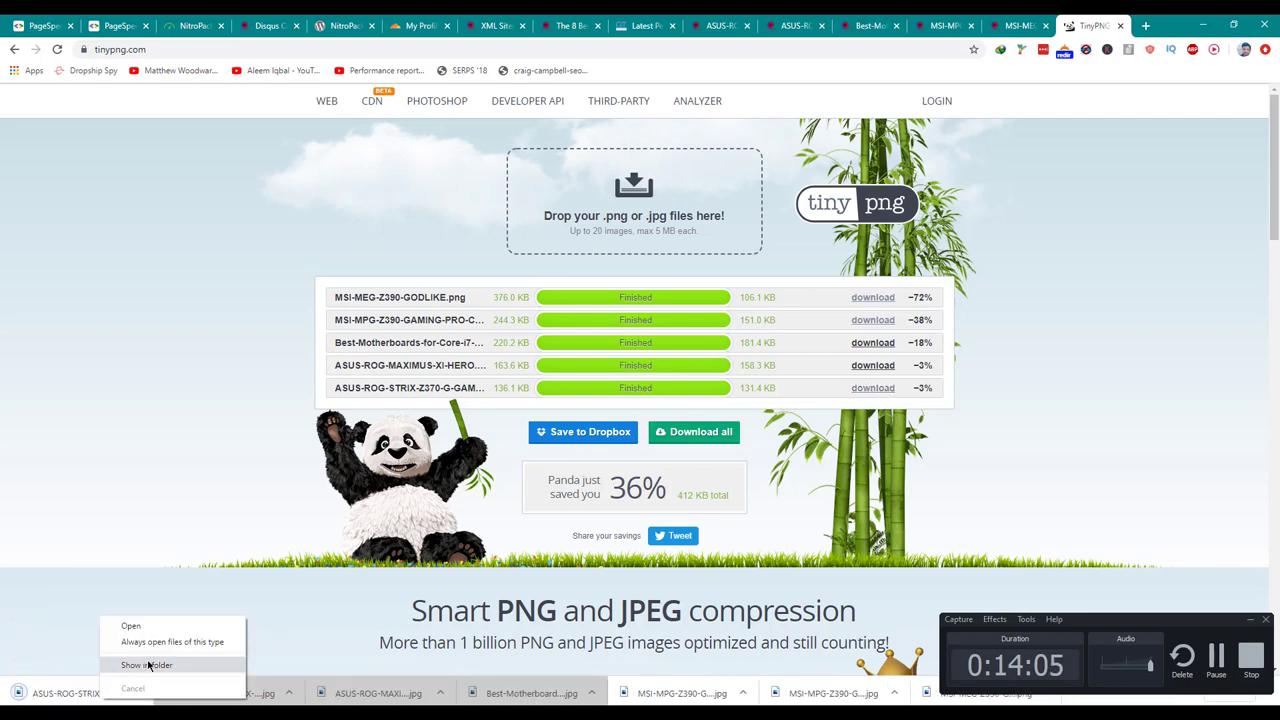
{"action": "left_click", "coordinate": [150, 663]}
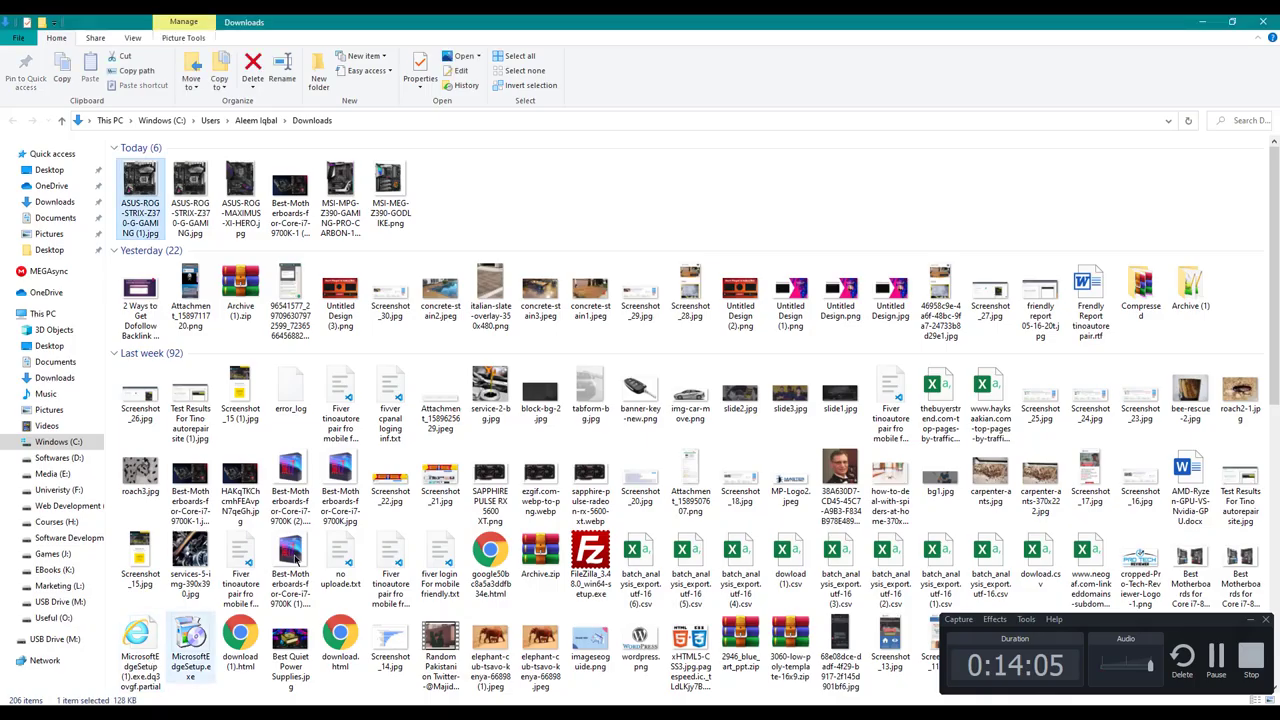
{"action": "left_click", "coordinate": [200, 230]}
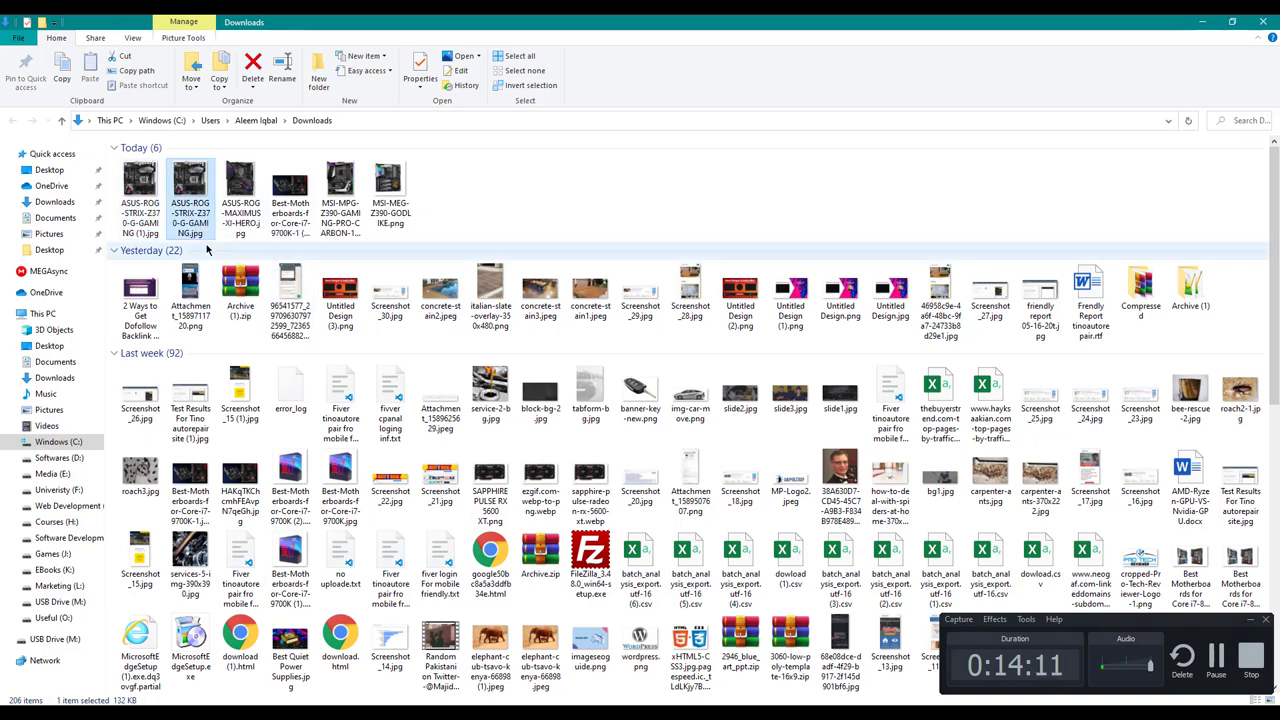
{"action": "key", "text": "shift+Delete"}
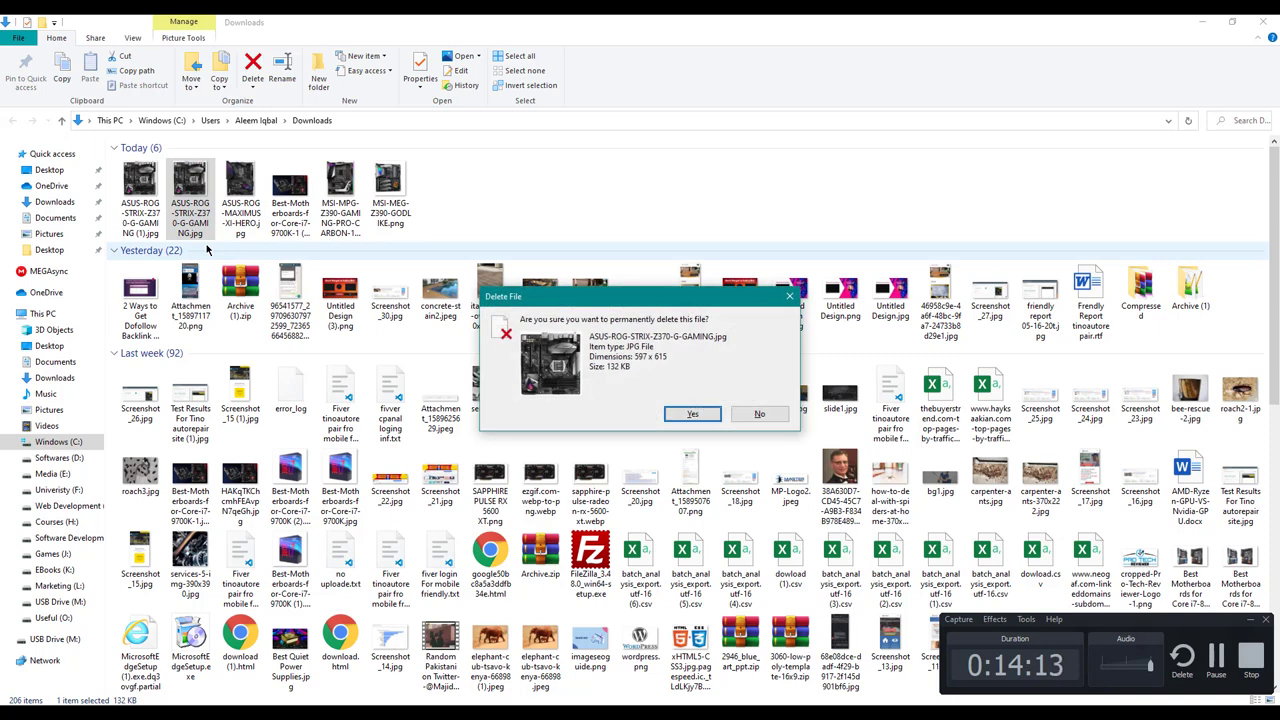
{"action": "key", "text": "Return"}
{"action": "left_click", "coordinate": [150, 230]}
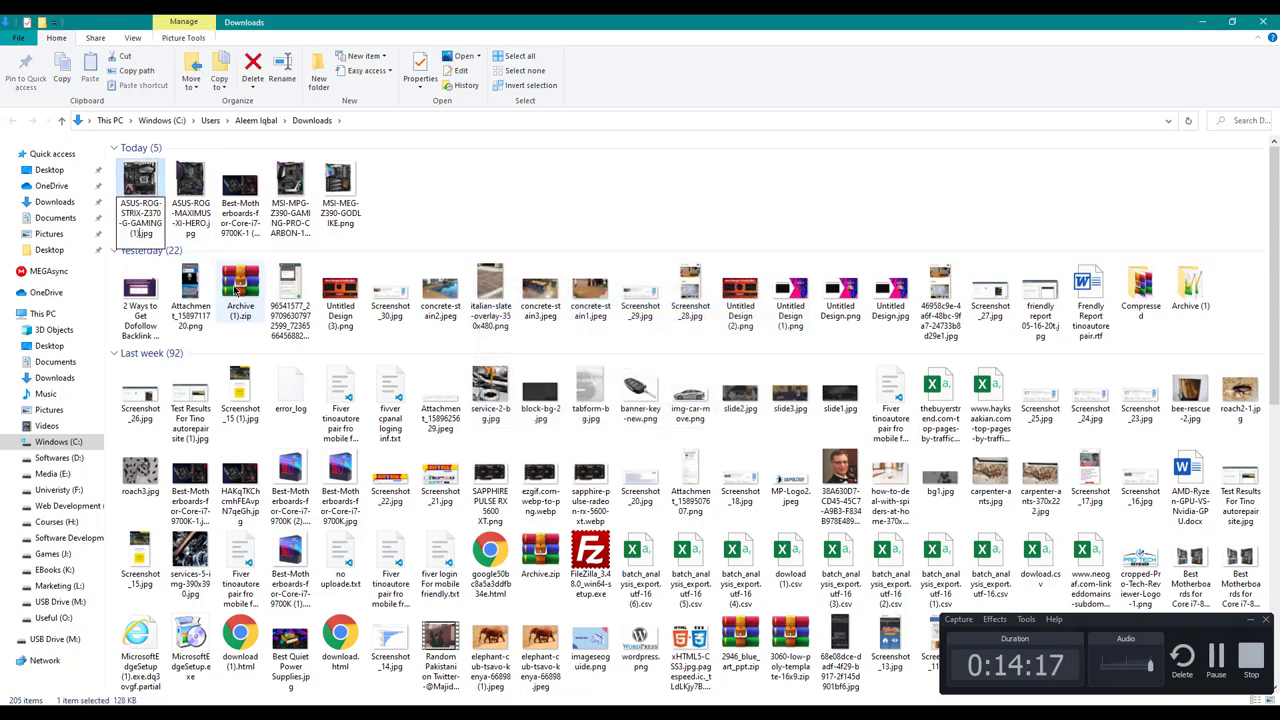
- Compare the ASUS-ROG-MAXIMUS-XI-HERO and Best-Motherboards files in Downloads with the compressed images listed on TinyPNG
{"action": "left_click", "coordinate": [185, 208]}
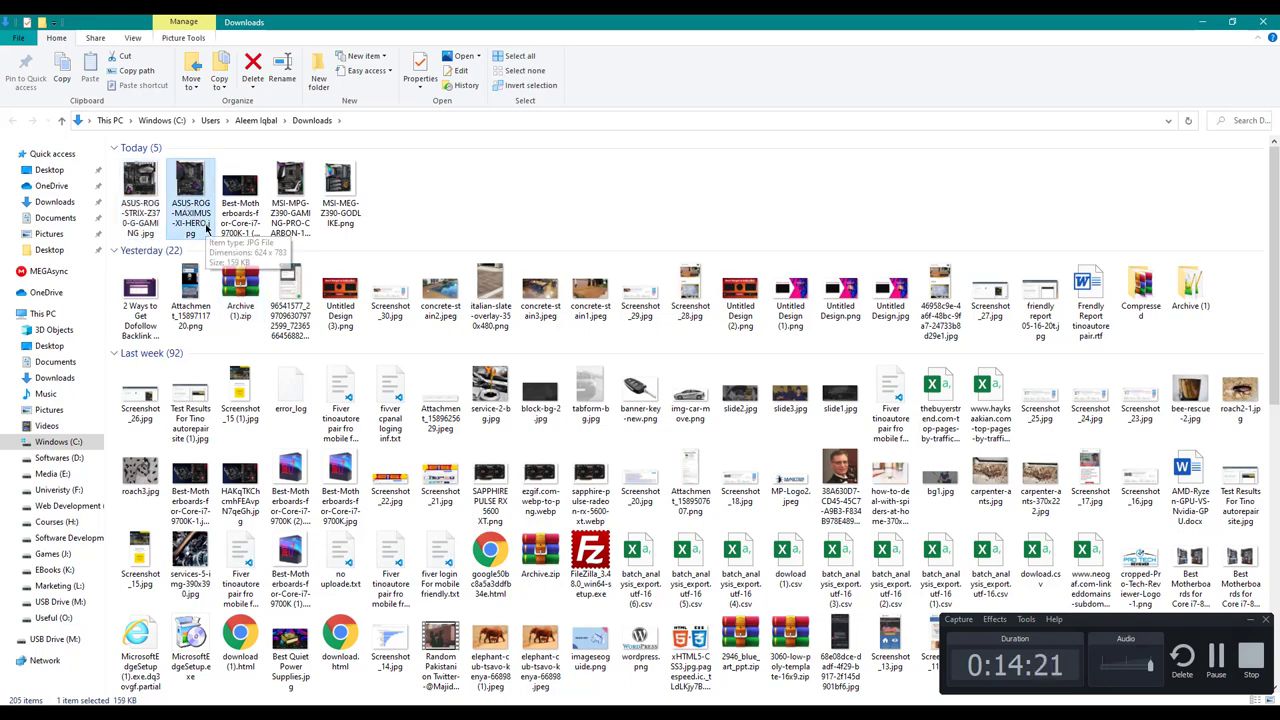
{"action": "key", "text": "alt+Tab"}
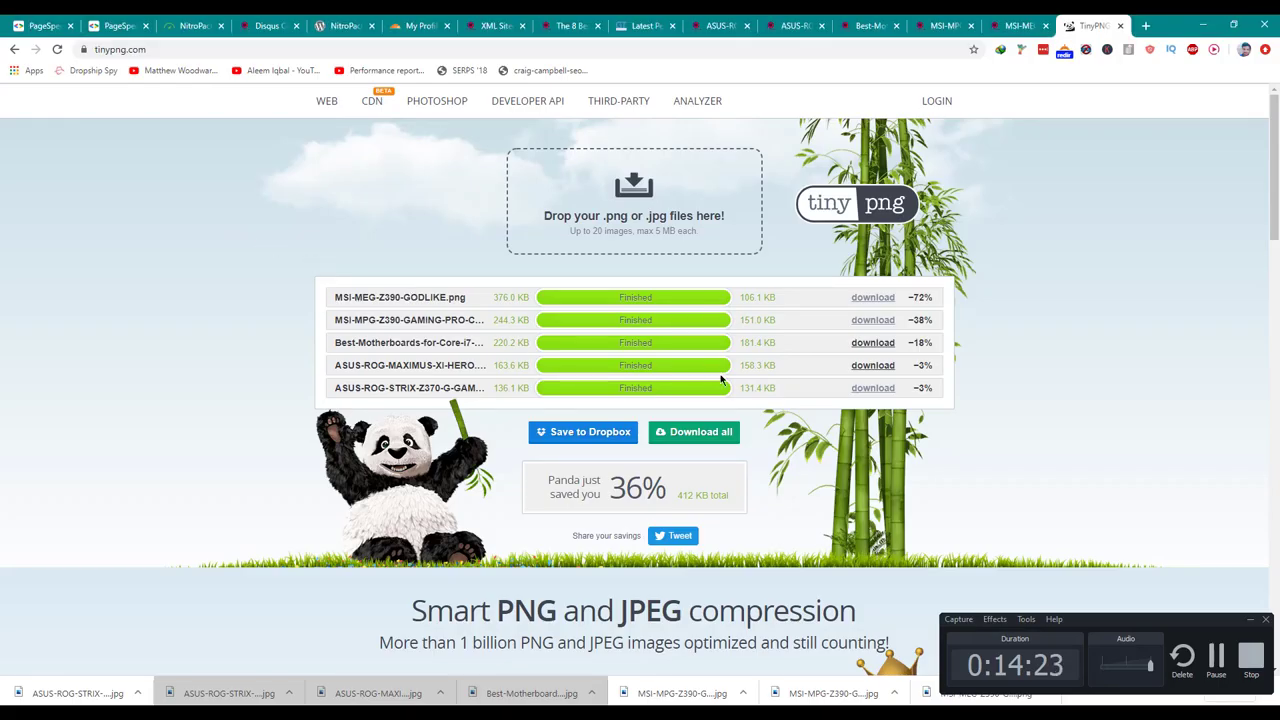
{"action": "key", "text": "alt+Tab"}
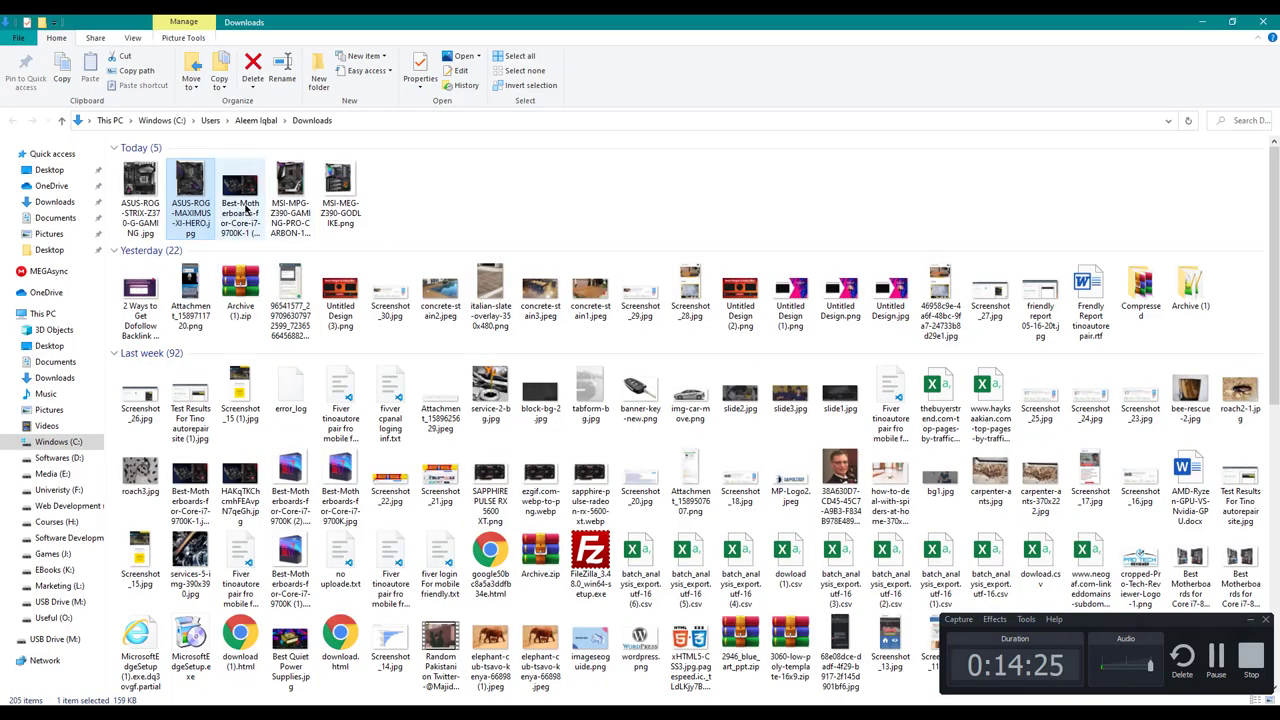
{"action": "left_click", "coordinate": [248, 208]}
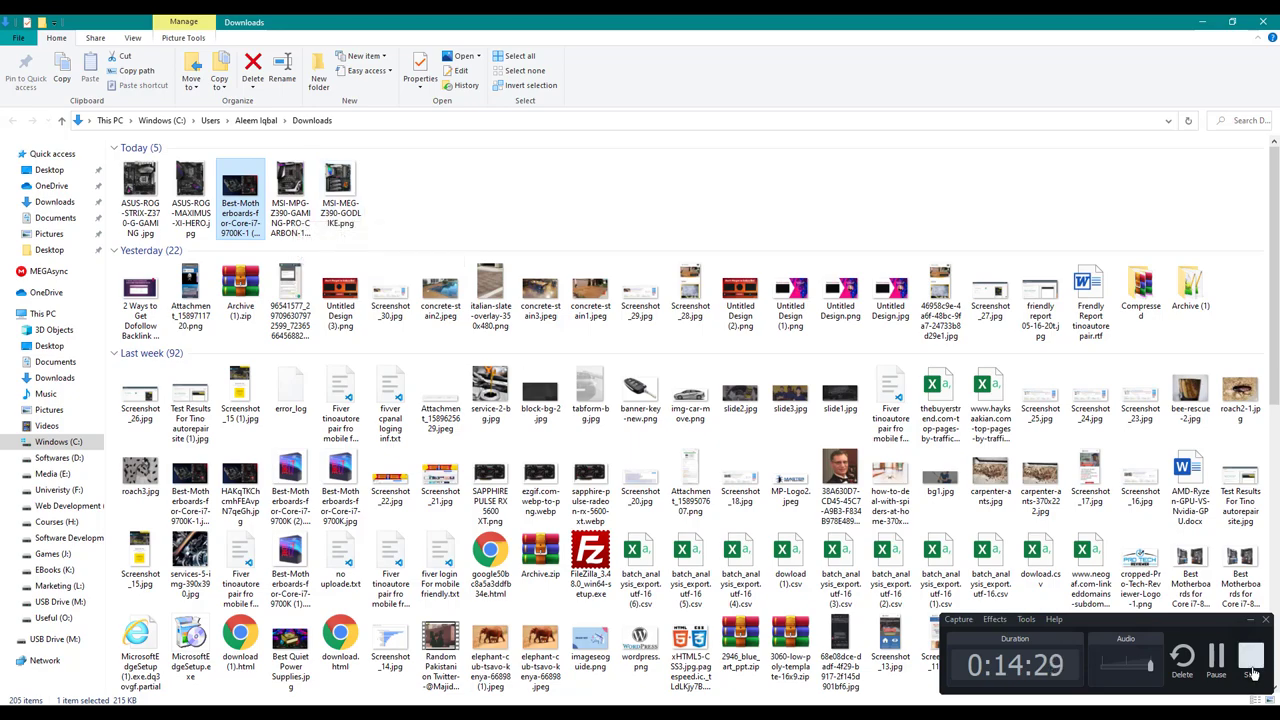
{"action": "key", "text": "alt+Tab"}
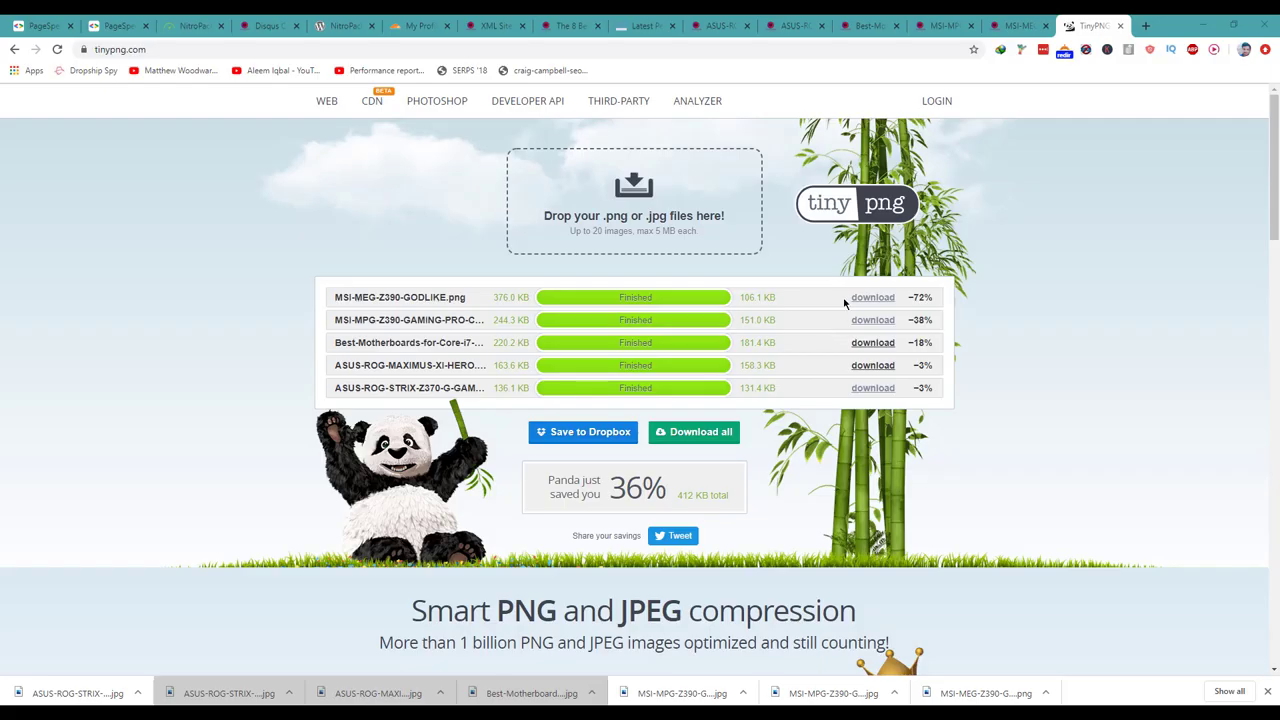
- Replace the motherboards article with the Gaming Dairy WordPress dashboard at gamingdairy.com/wp-admin/ in the same browser tab
{"action": "left_click", "coordinate": [716, 22]}
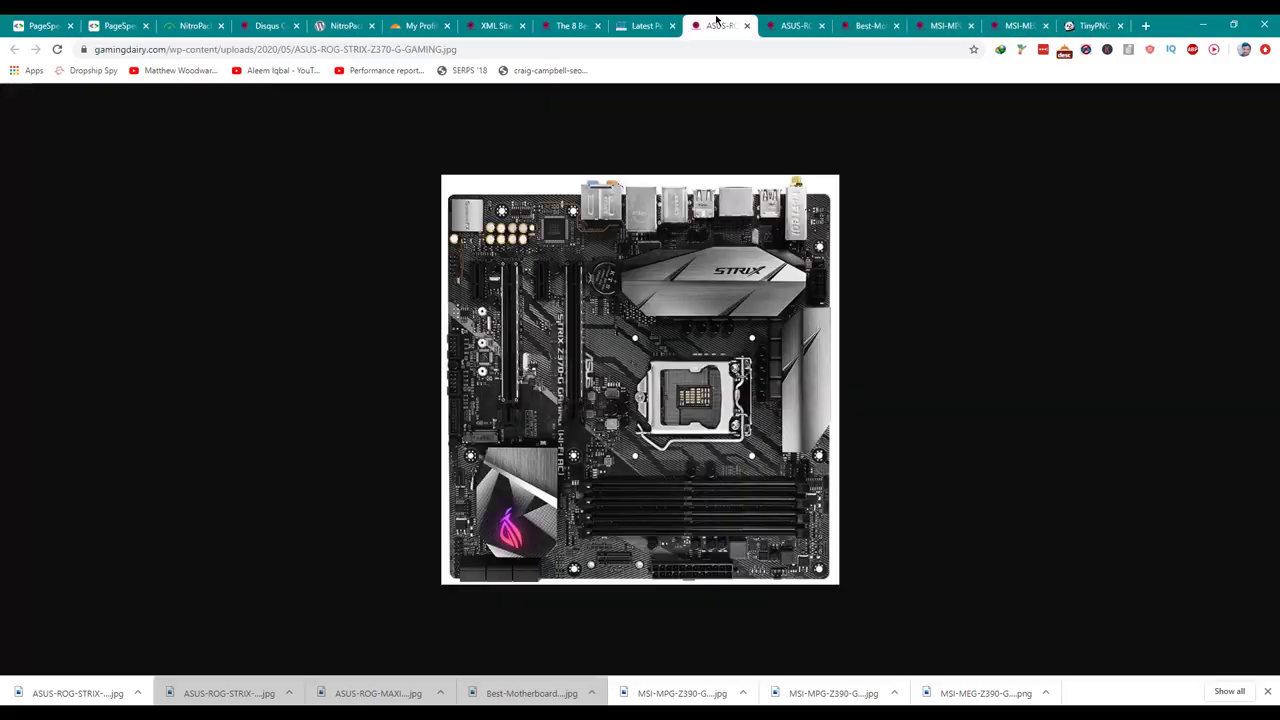
{"action": "left_click", "coordinate": [561, 22]}
{"action": "left_click", "coordinate": [512, 22]}
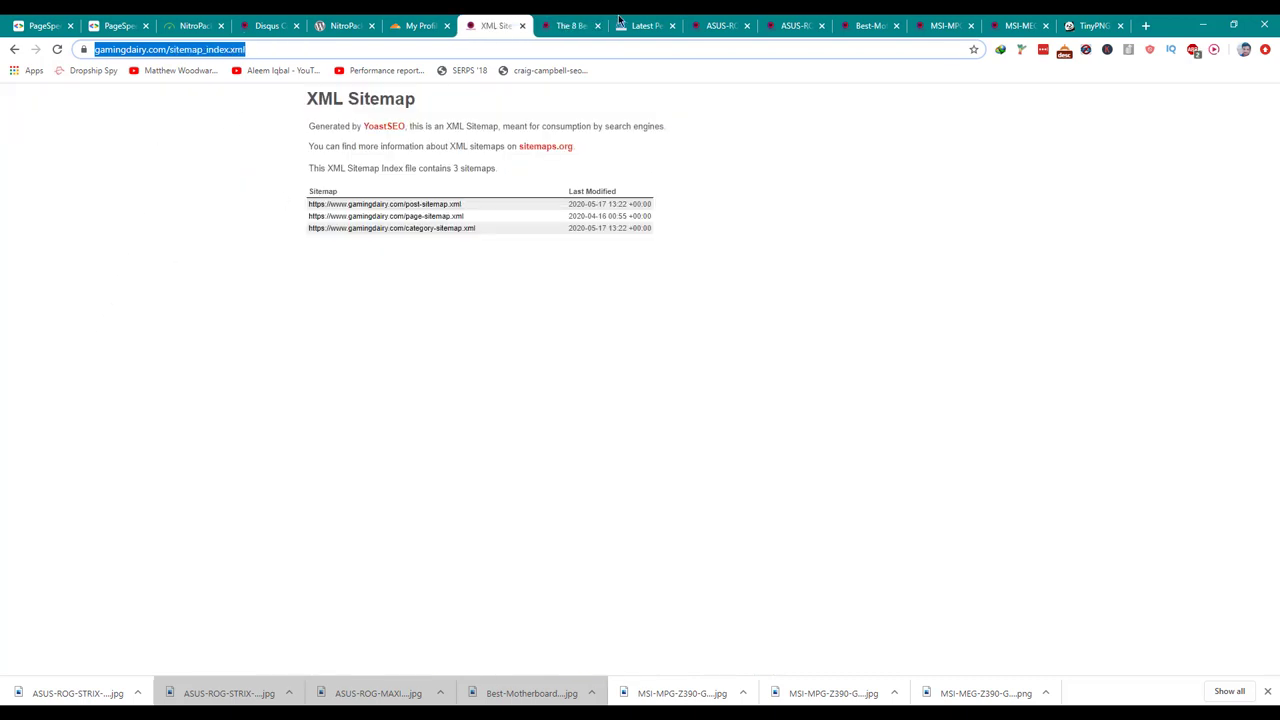
{"action": "left_click", "coordinate": [575, 22]}
{"action": "left_click", "coordinate": [173, 49]}
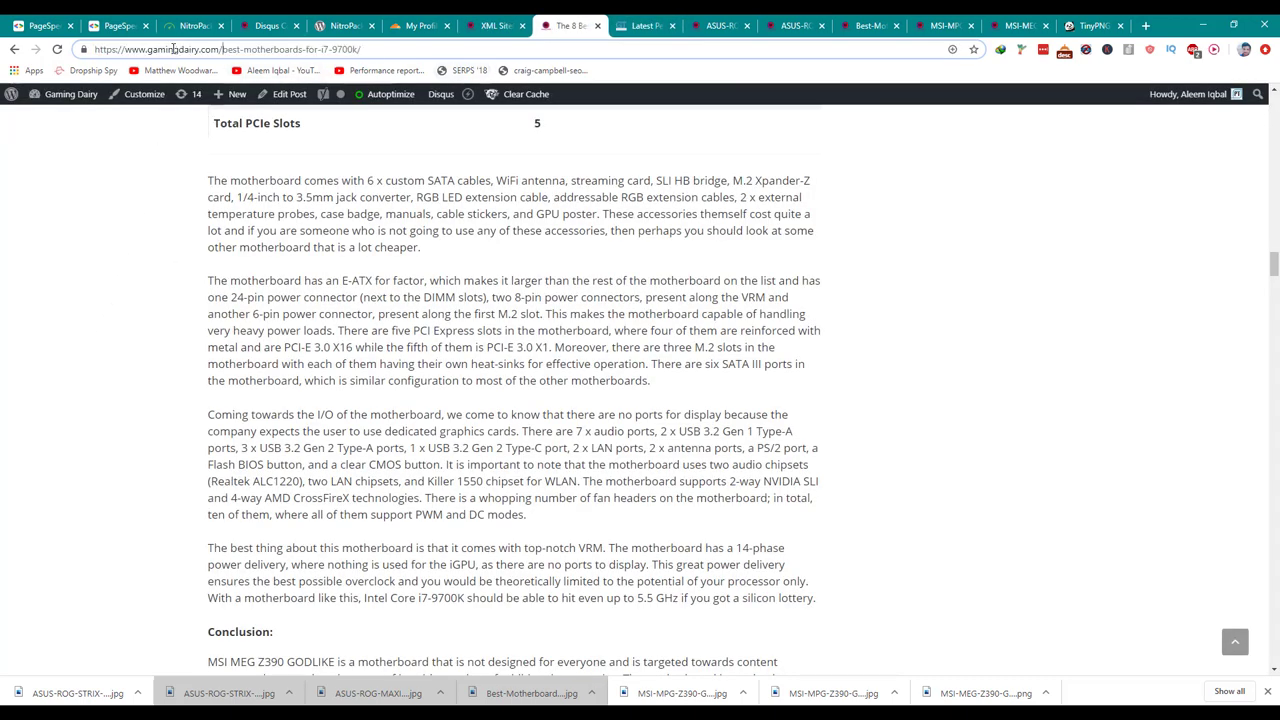
{"action": "key", "text": "shift+End"}
{"action": "type", "text": "w"}
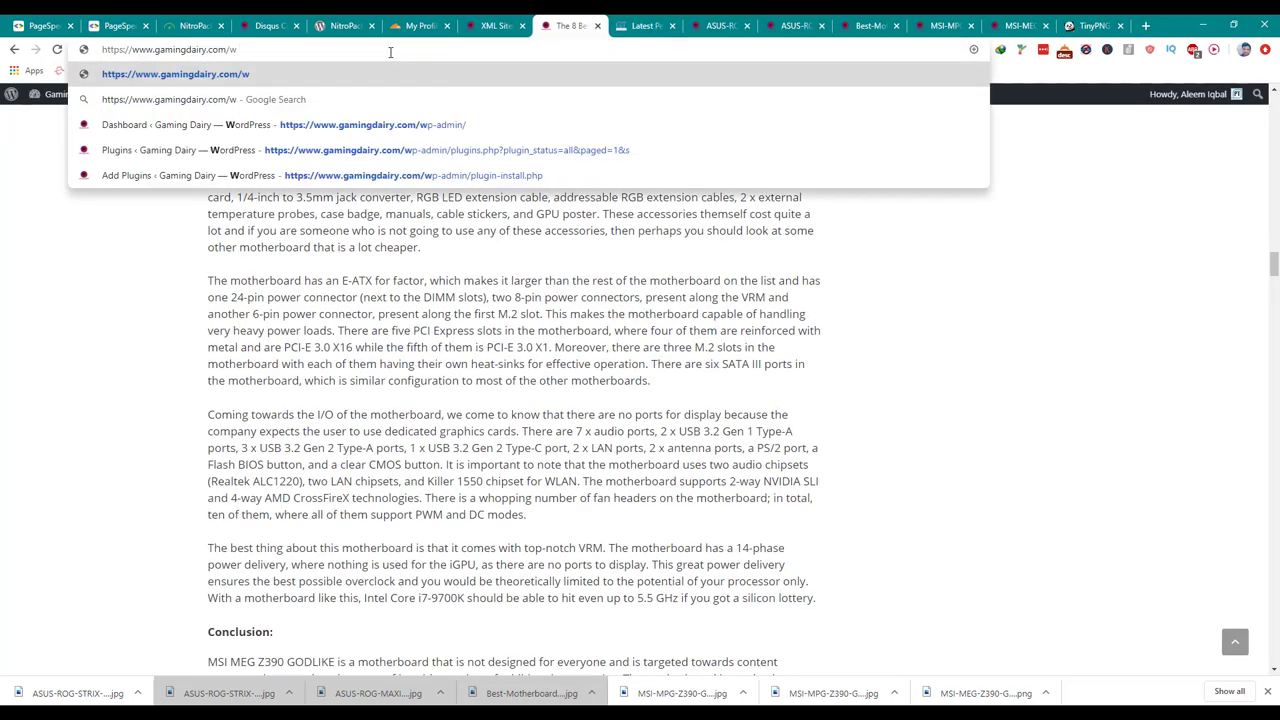
{"action": "key", "text": "Down"}
{"action": "key", "text": "Down"}
{"action": "key", "text": "Return"}
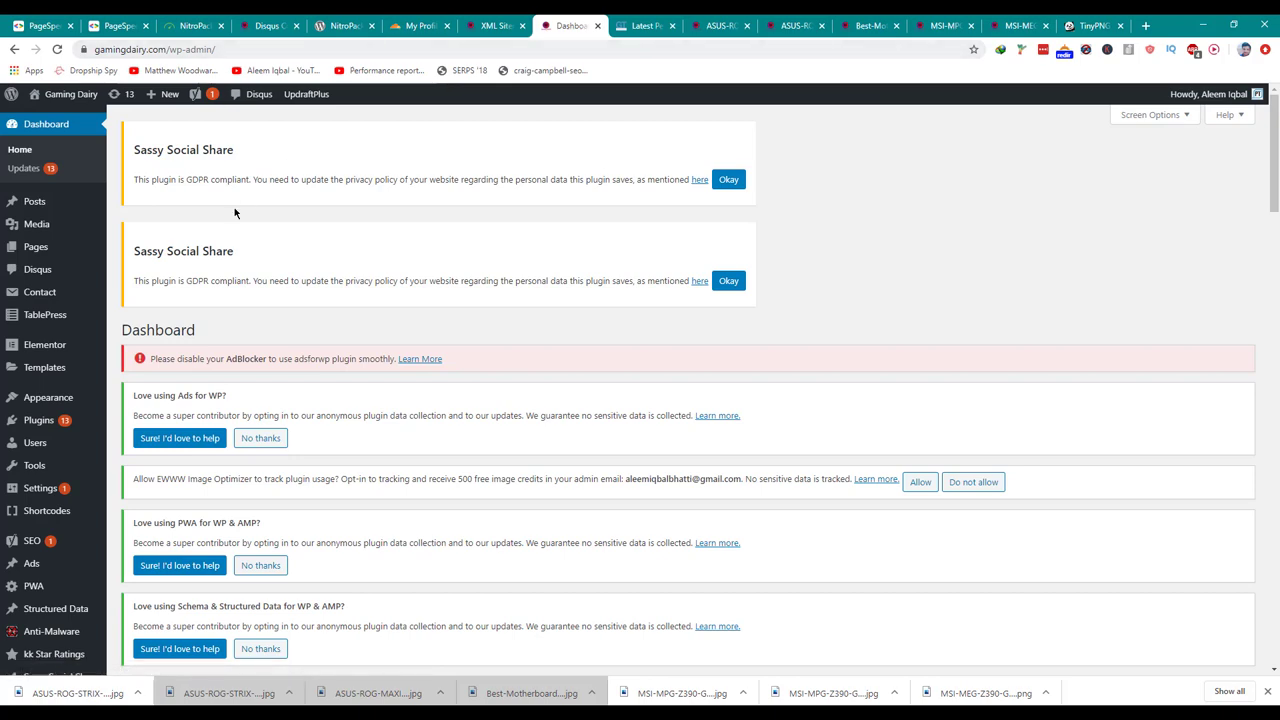
- Open WP File Manager from the WordPress dashboard and check the images' upload path in the GTmetrix waterfall
{"action": "scroll", "coordinate": [200, 350], "scroll_direction": "down", "scroll_amount": 6}
{"action": "left_click", "coordinate": [60, 554]}
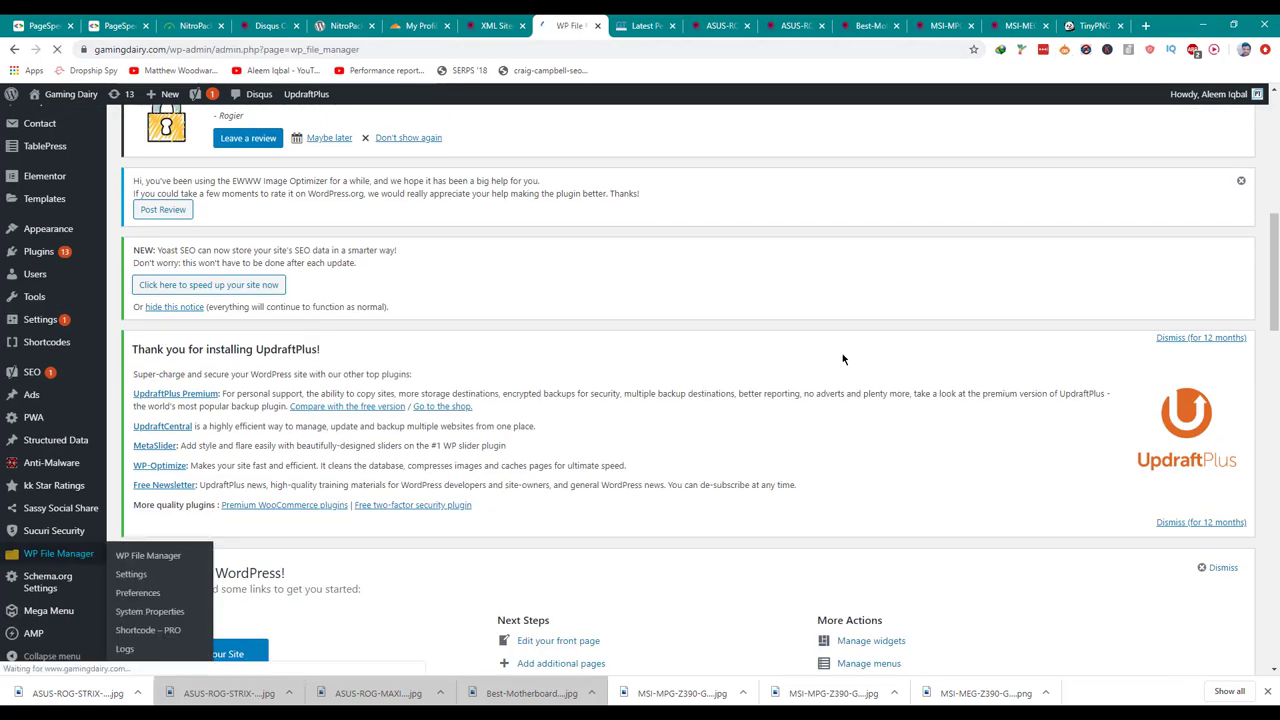
{"action": "scroll", "coordinate": [842, 359], "scroll_direction": "up", "scroll_amount": 5}
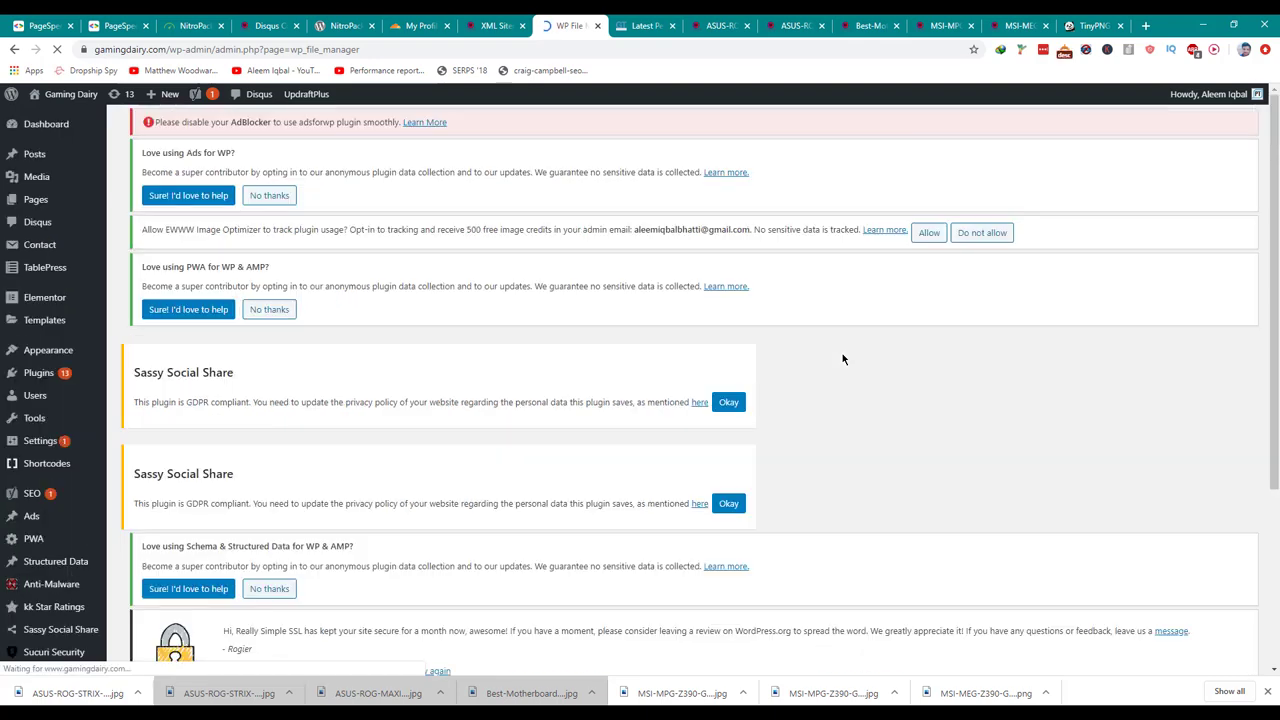
{"action": "scroll", "coordinate": [830, 380], "scroll_direction": "down", "scroll_amount": 5}
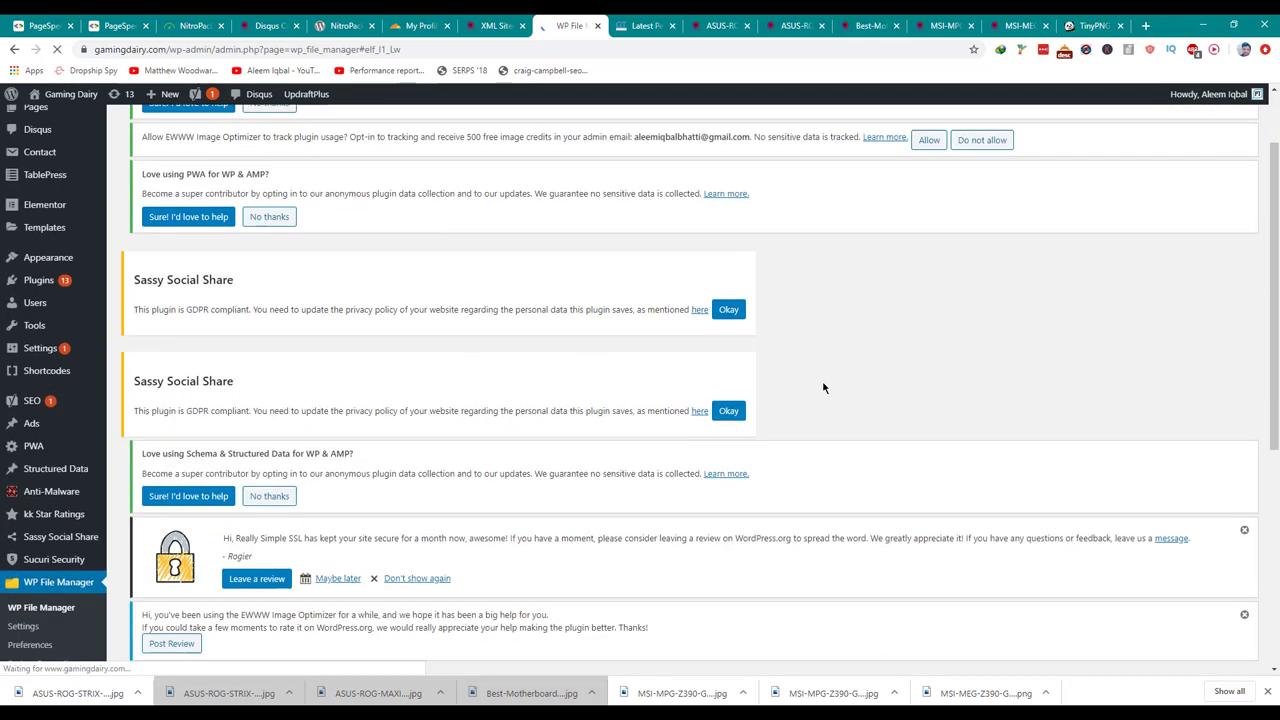
{"action": "left_click", "coordinate": [634, 22]}
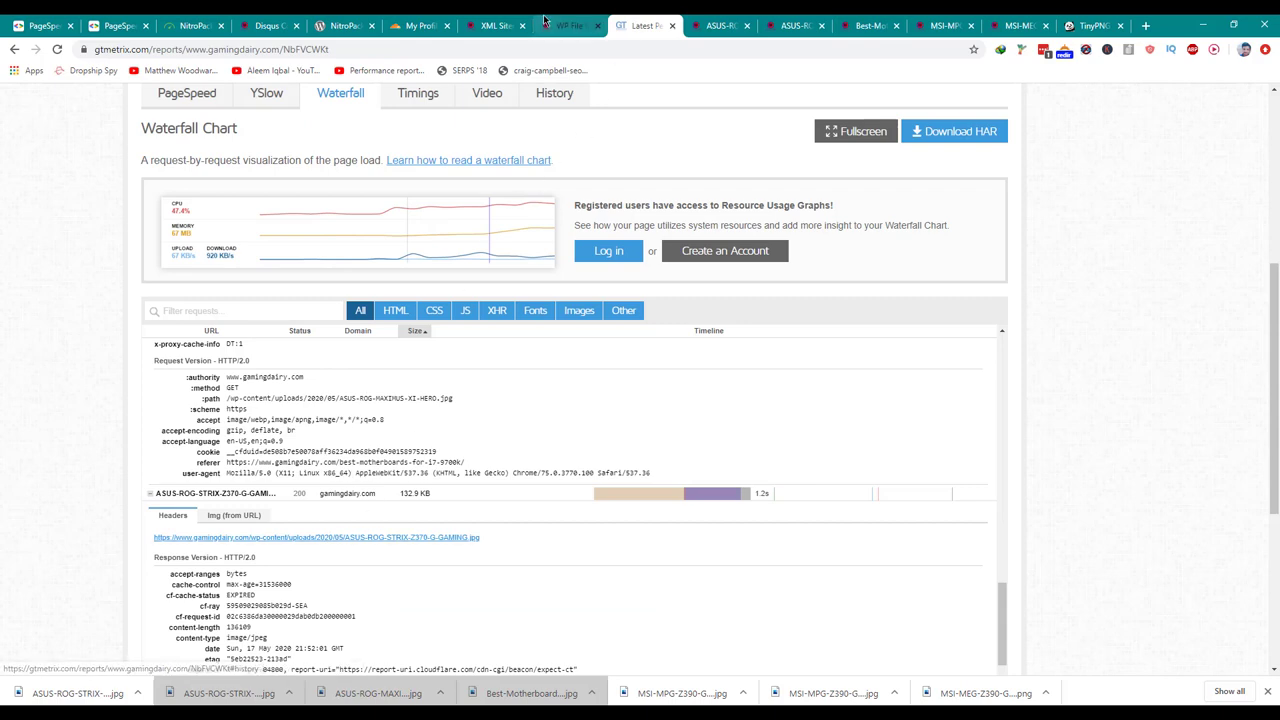
{"action": "key", "text": "ctrl+shift+Tab"}
- Open the wp-content/uploads/2020 folder in the file manager's folder tree
{"action": "left_click", "coordinate": [249, 408]}
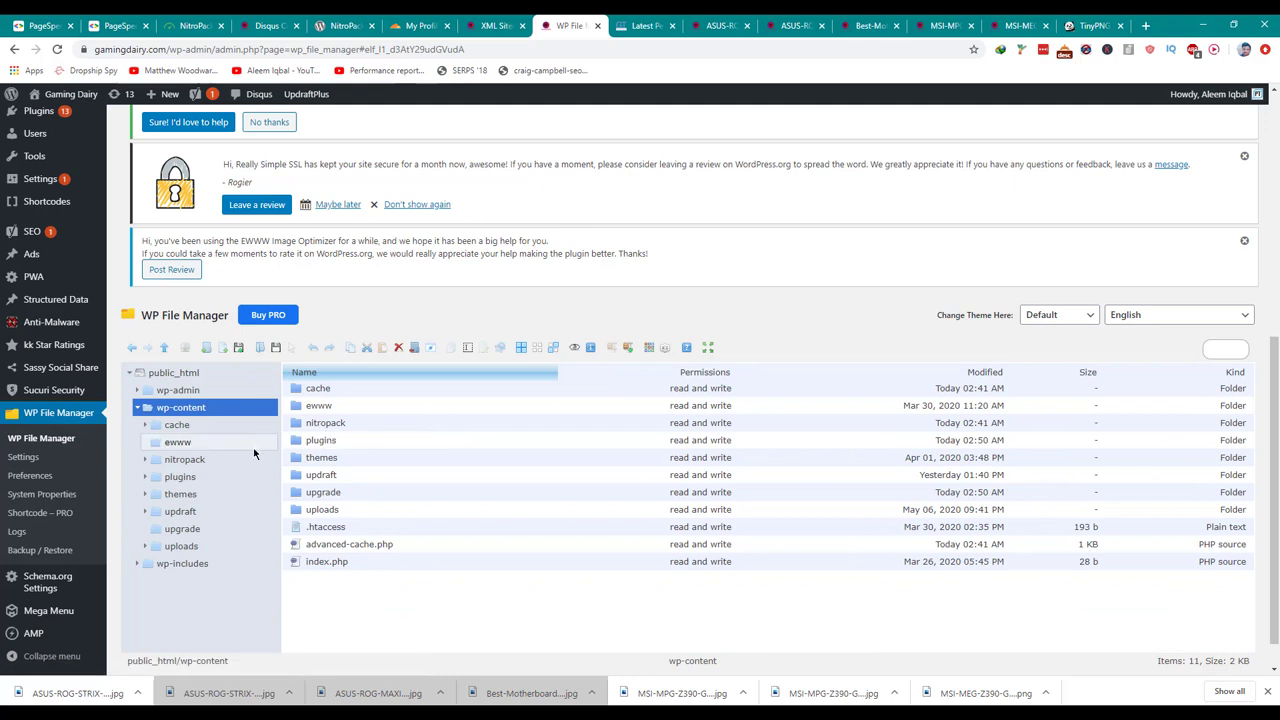
{"action": "left_click", "coordinate": [233, 542]}
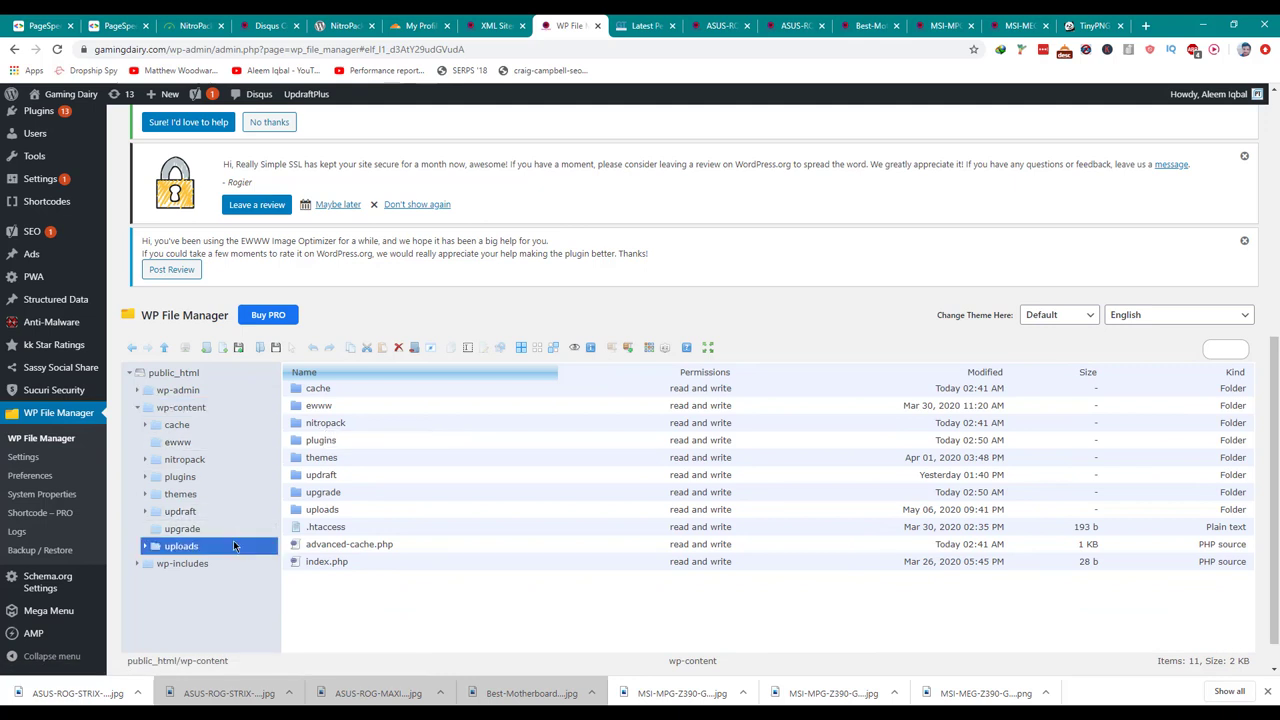
{"action": "scroll", "coordinate": [230, 490], "scroll_direction": "down", "scroll_amount": 1}
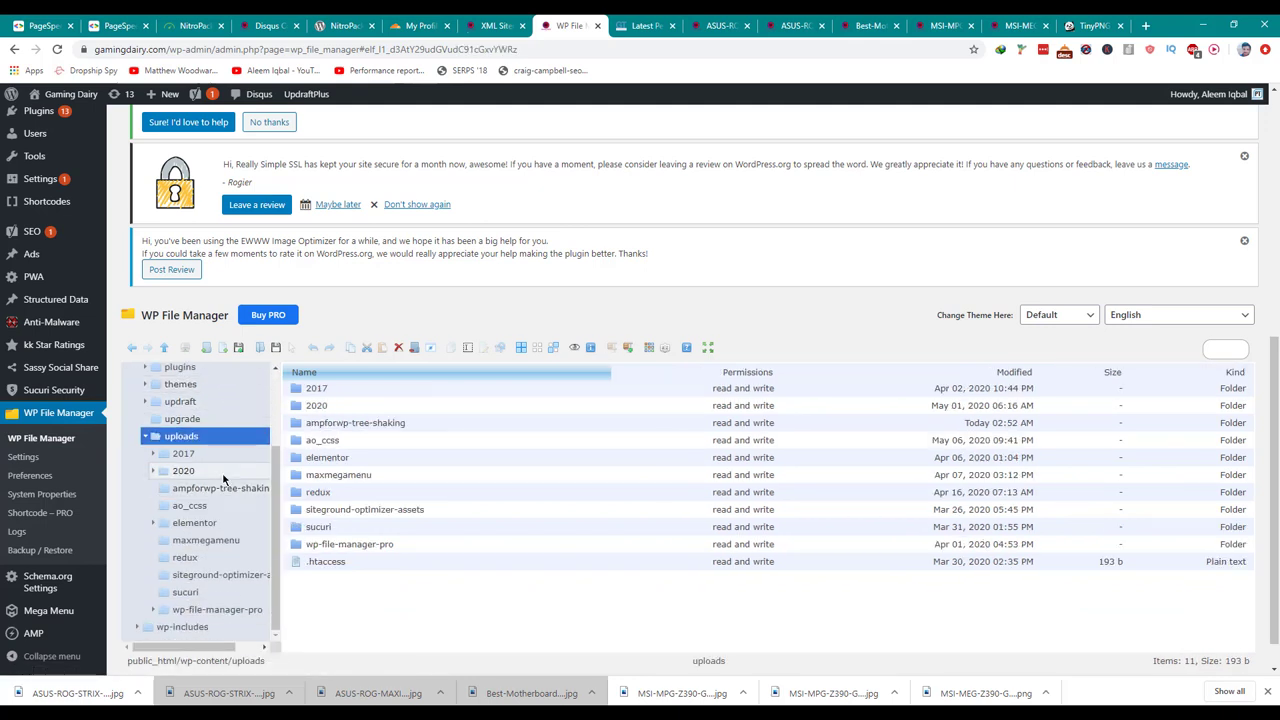
{"action": "left_click", "coordinate": [223, 472]}
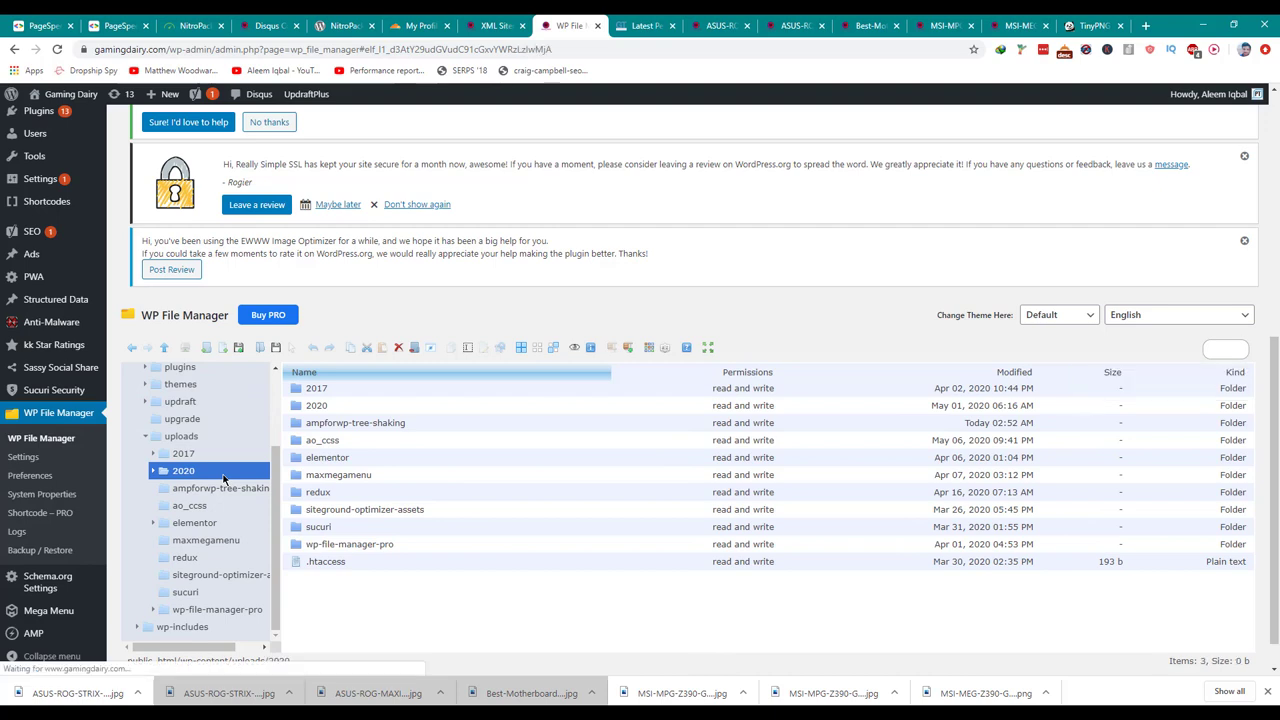
- Upload the five compressed motherboard images from Downloads into the 2020/05 folder, backing up and replacing the existing files
{"action": "key", "text": "alt+Tab"}
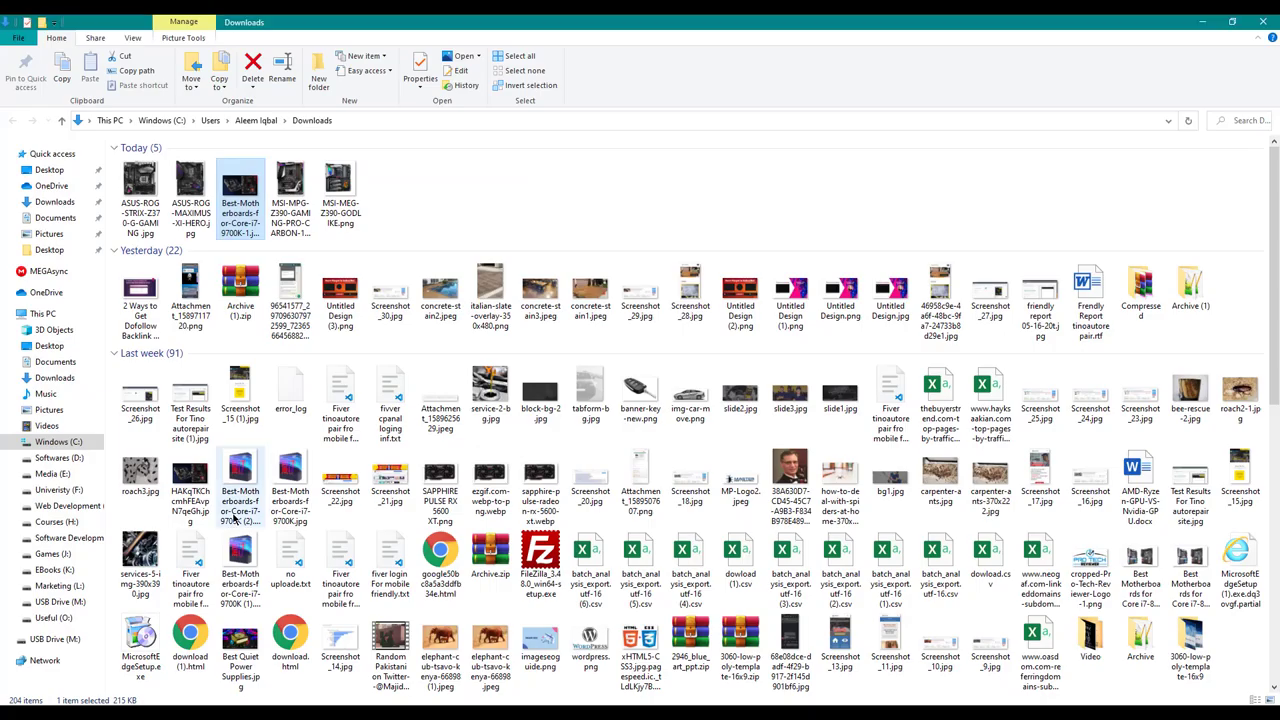
{"action": "left_click_drag", "start_coordinate": [420, 235], "coordinate": [150, 200]}
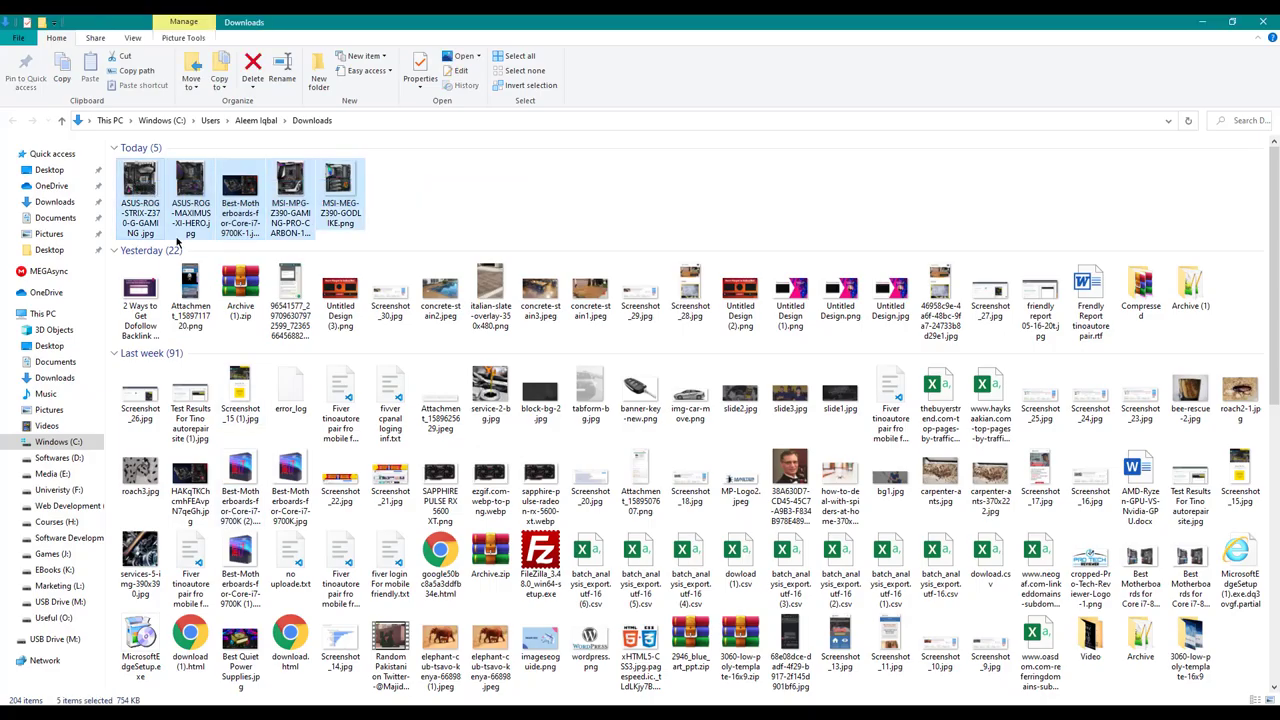
{"action": "key", "text": "alt+Tab"}
{"action": "left_click_drag", "start_coordinate": [197, 332], "coordinate": [220, 568]}
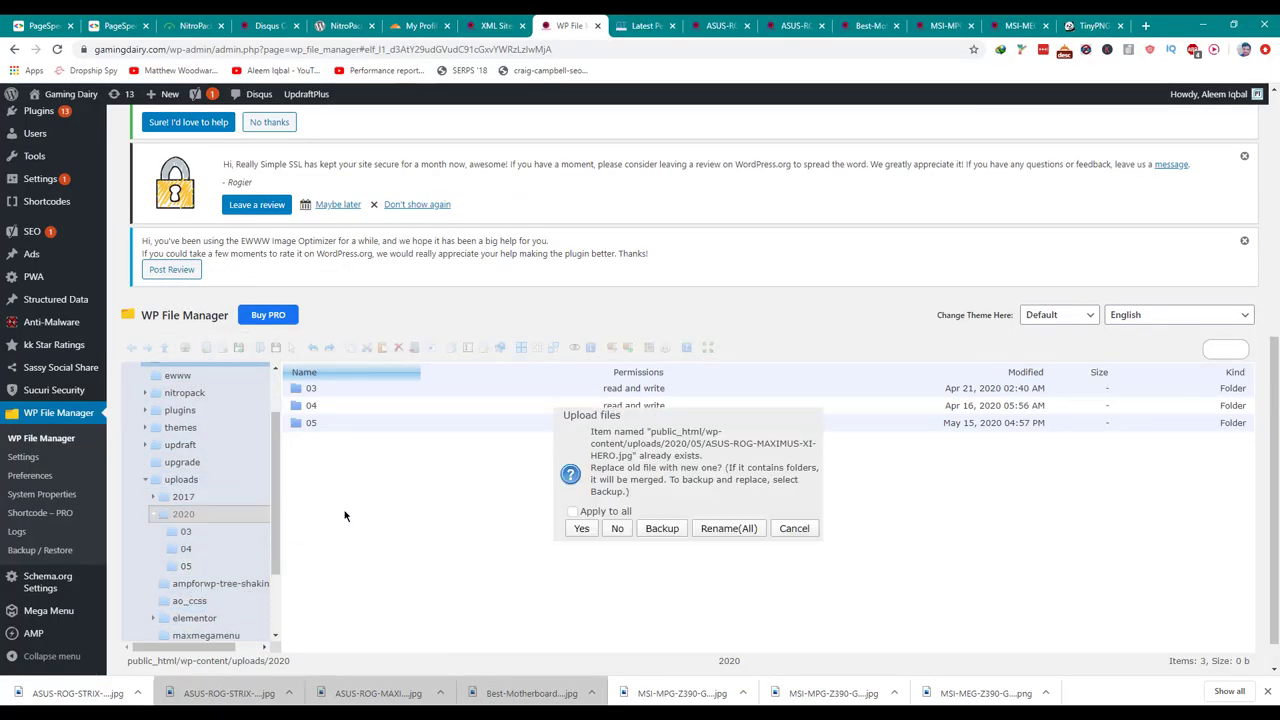
{"action": "left_click", "coordinate": [674, 535]}
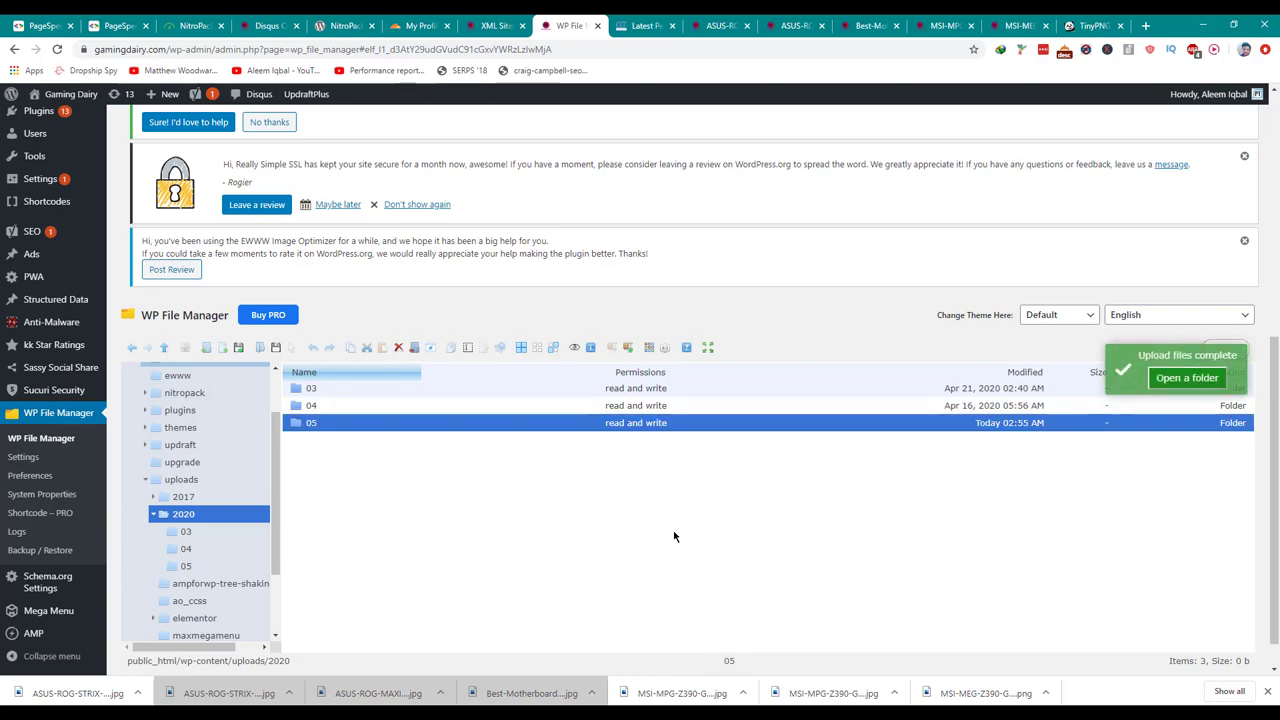
- Purge the Gaming Dairy cache from the NitroPack dashboard
{"action": "scroll", "coordinate": [437, 133], "scroll_direction": "up", "scroll_amount": 5}
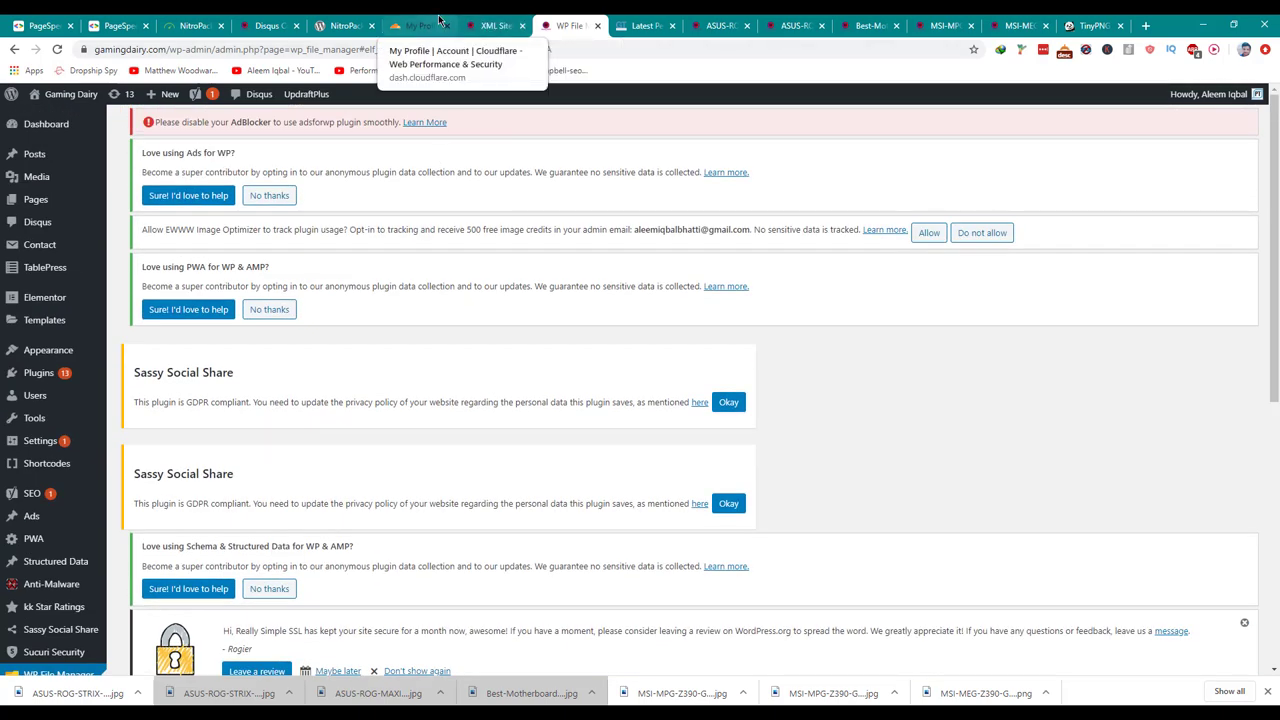
{"action": "left_click", "coordinate": [200, 20]}
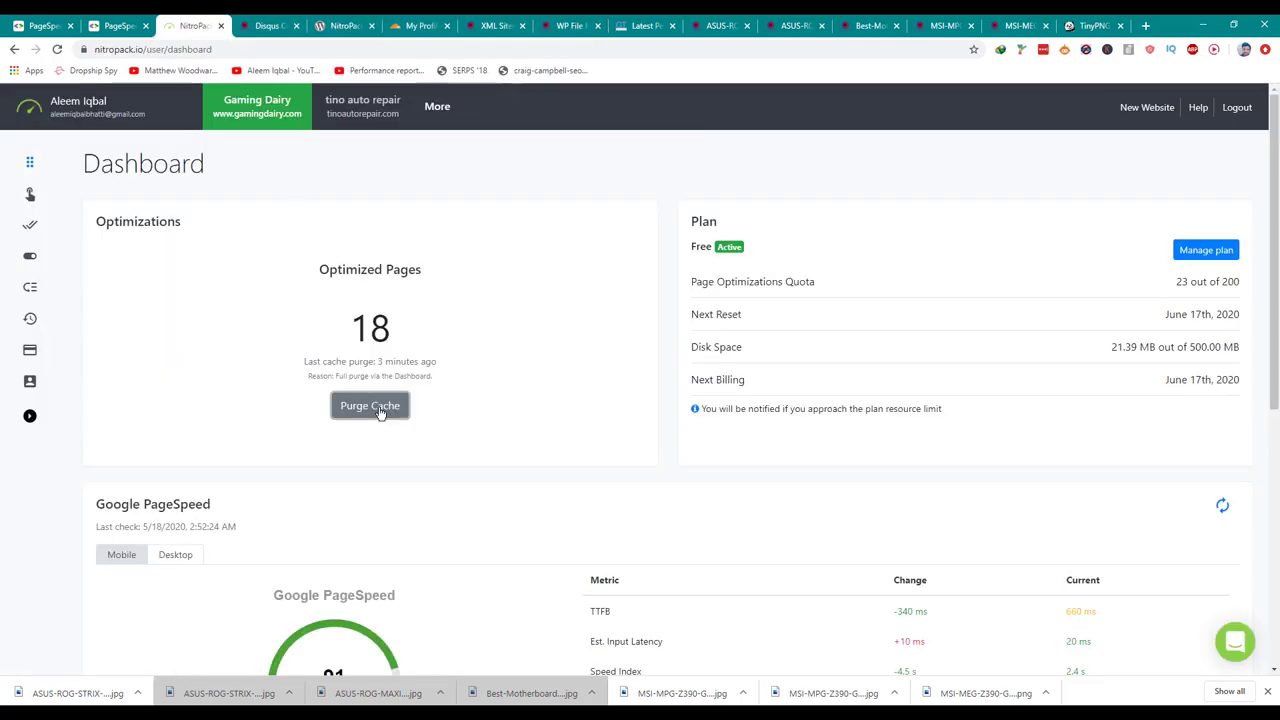
{"action": "left_click", "coordinate": [380, 413]}
{"action": "left_click", "coordinate": [704, 124]}
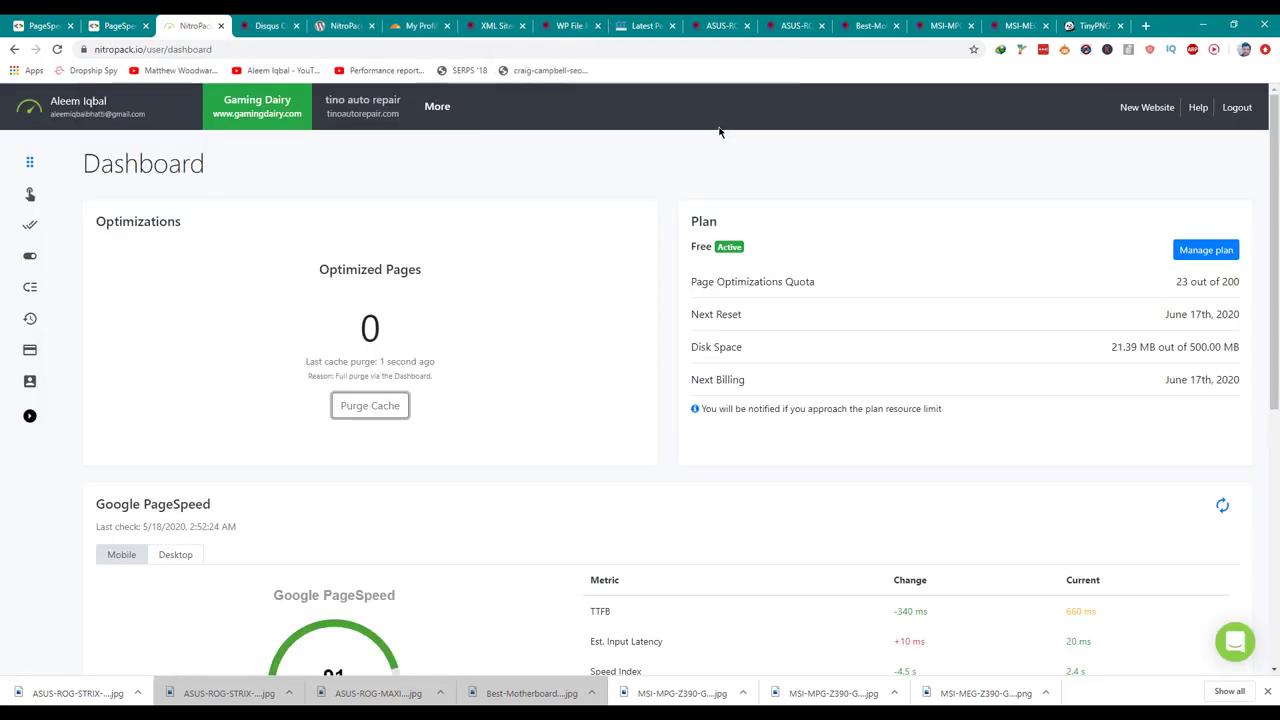
- Re-test the best motherboards article in GTmetrix and review the new report's page size, load time and scores
{"action": "left_click", "coordinate": [645, 25]}
{"action": "scroll", "coordinate": [1190, 170], "scroll_direction": "up", "scroll_amount": 4}
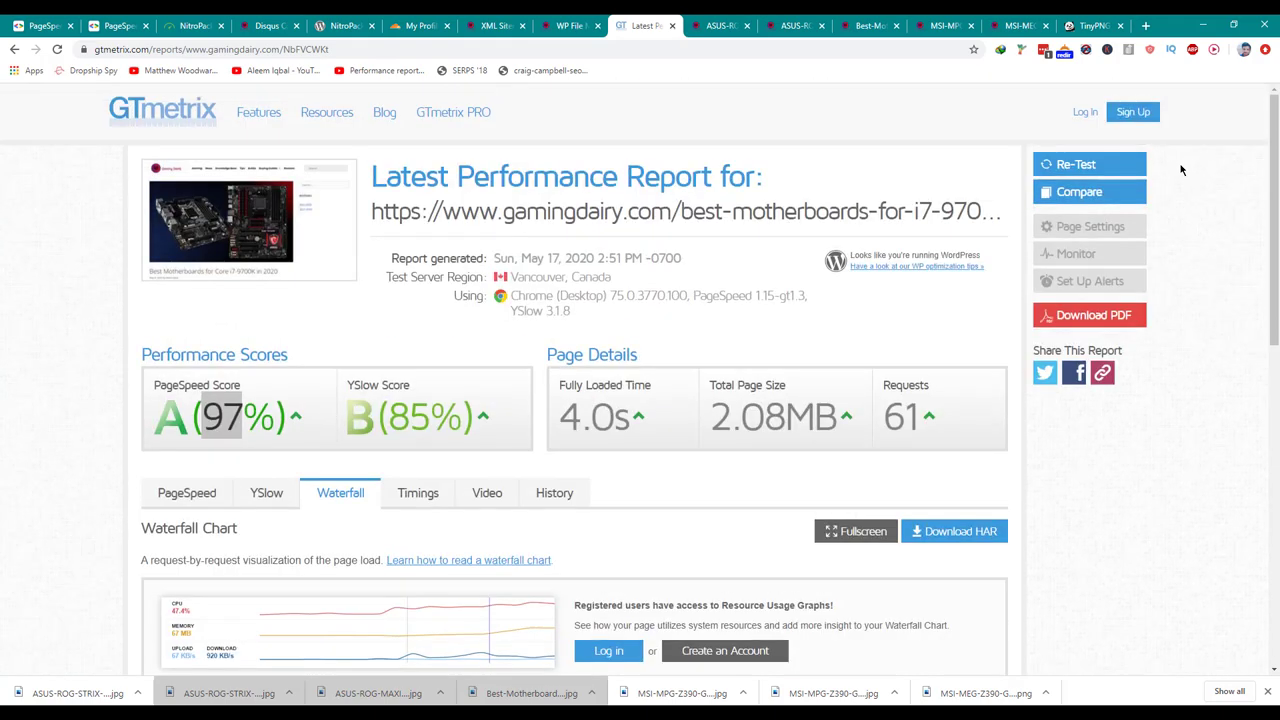
{"action": "left_click", "coordinate": [1133, 167]}
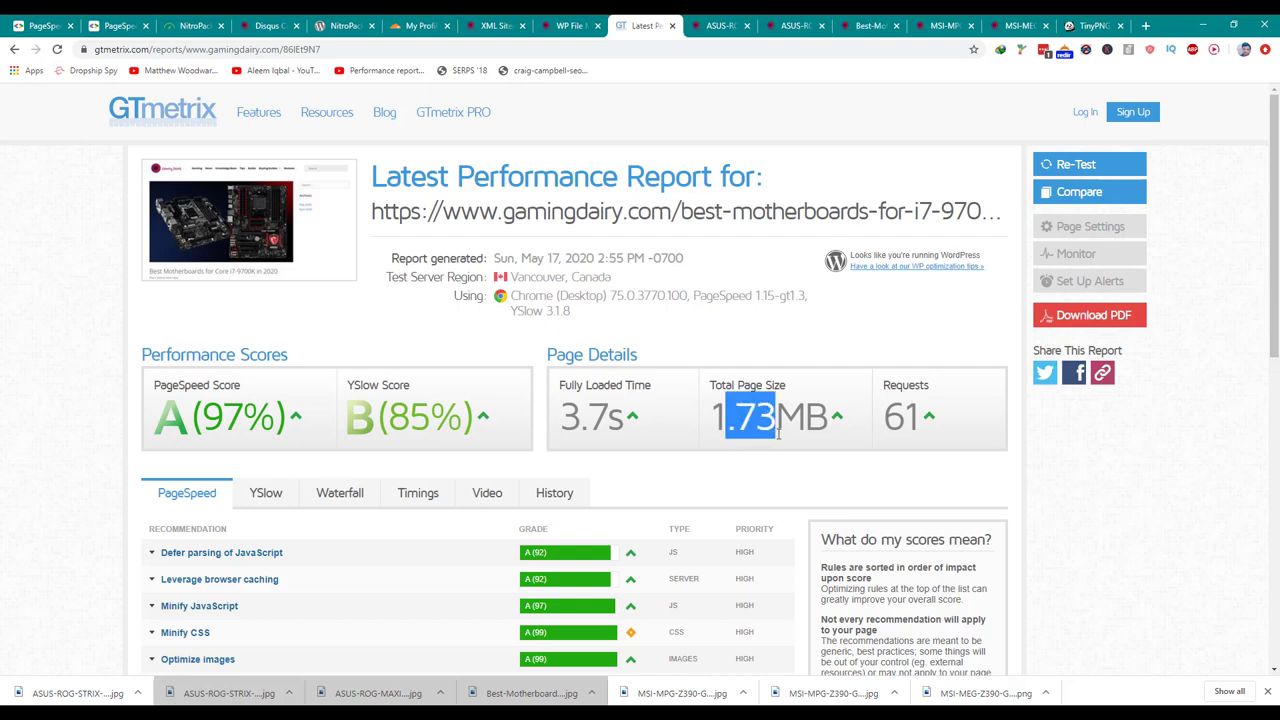
{"action": "left_click", "coordinate": [645, 442]}
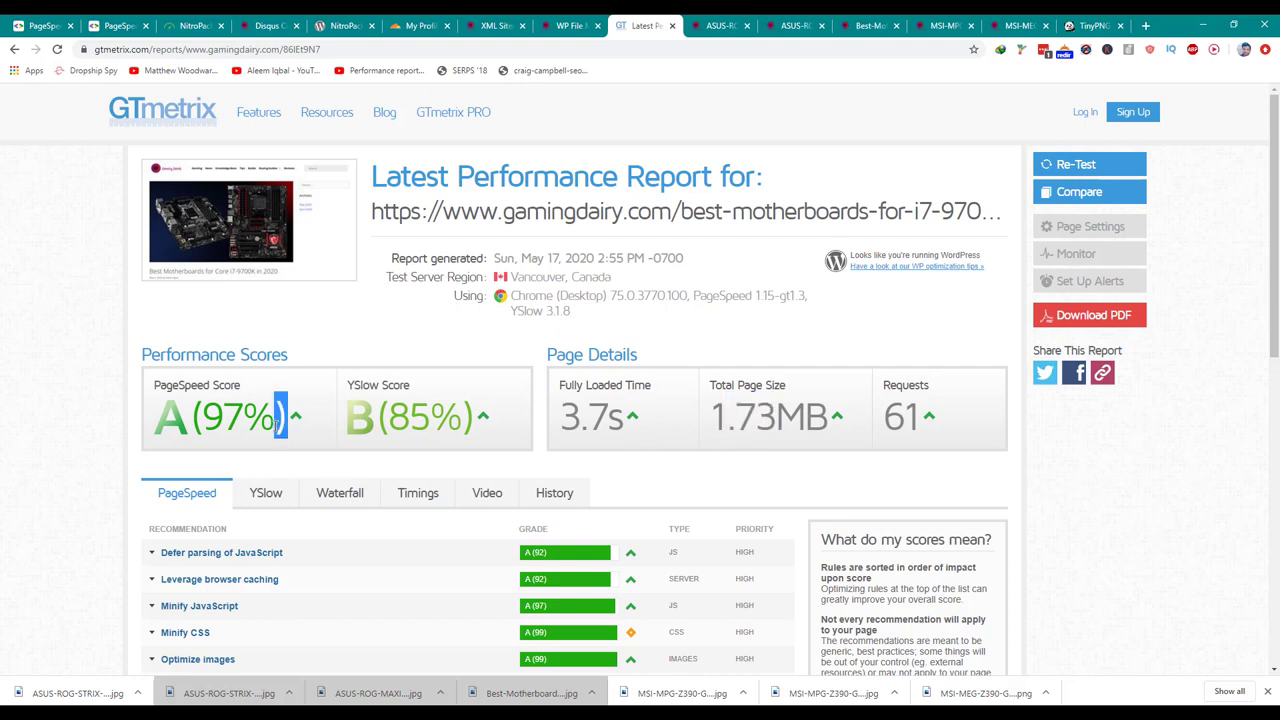
- Examine the Minify JavaScript and Minify CSS recommendations and the total page size in the GTmetrix reports for the motherboards article
{"action": "scroll", "coordinate": [175, 347], "scroll_direction": "down", "scroll_amount": 3}
{"action": "left_click", "coordinate": [234, 272]}
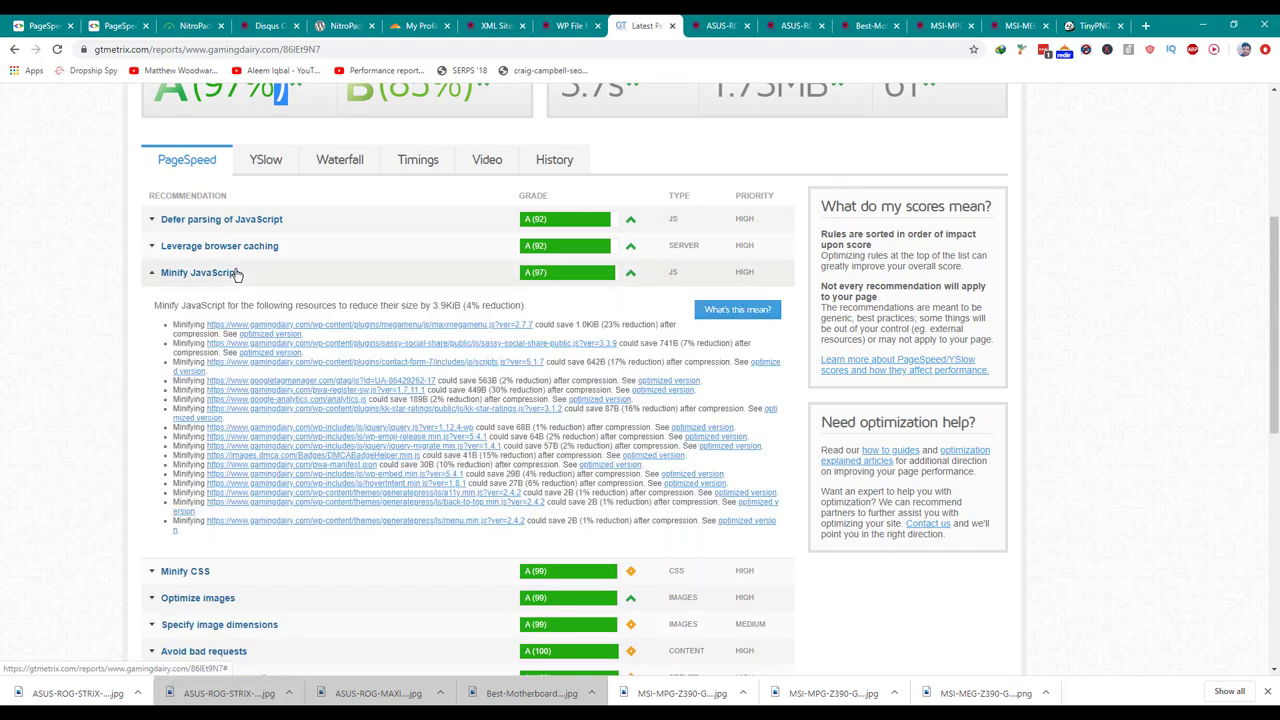
{"action": "left_click", "coordinate": [236, 273]}
{"action": "left_click", "coordinate": [227, 311]}
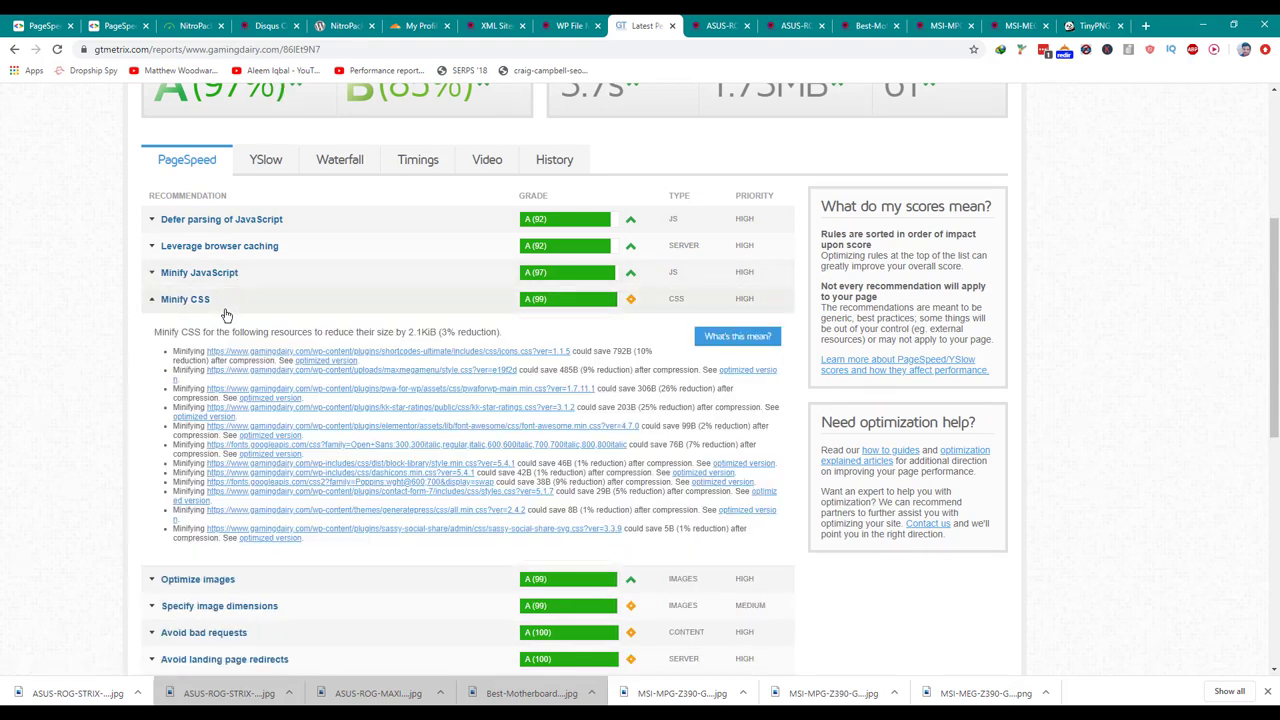
{"action": "left_click", "coordinate": [227, 315]}
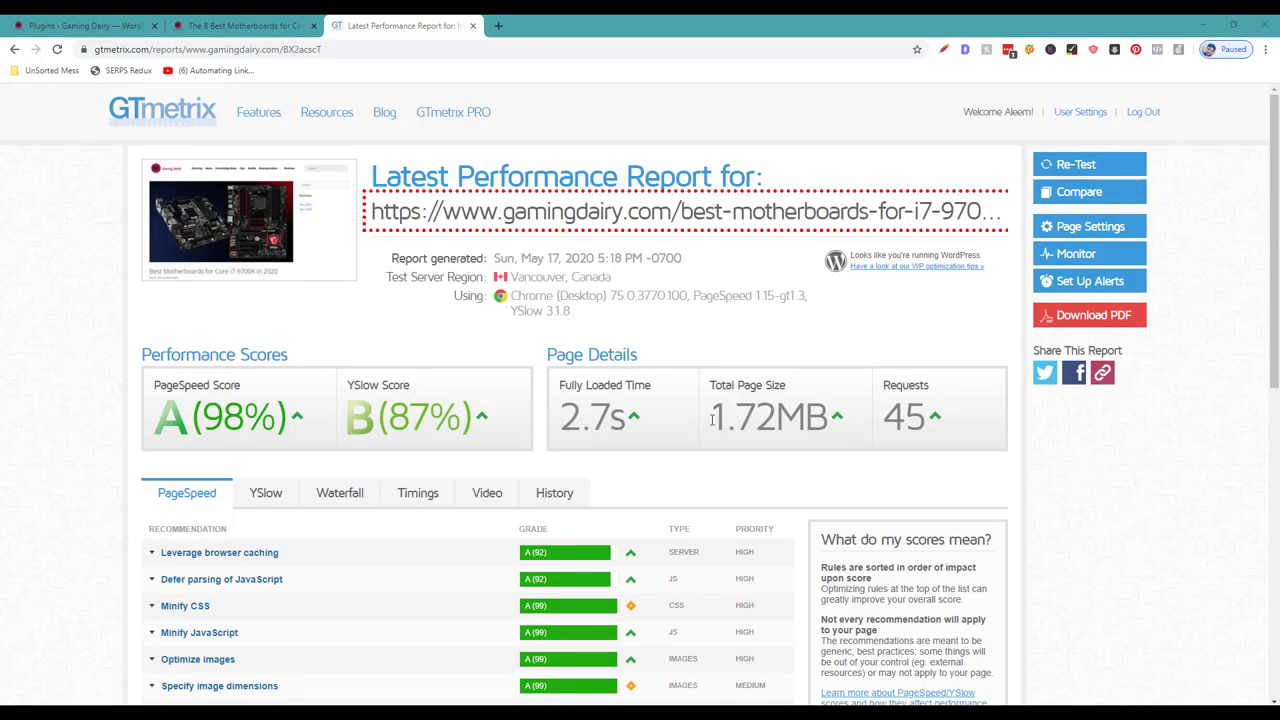
{"action": "left_click_drag", "start_coordinate": [712, 420], "coordinate": [800, 424]}
{"action": "left_click", "coordinate": [674, 336]}
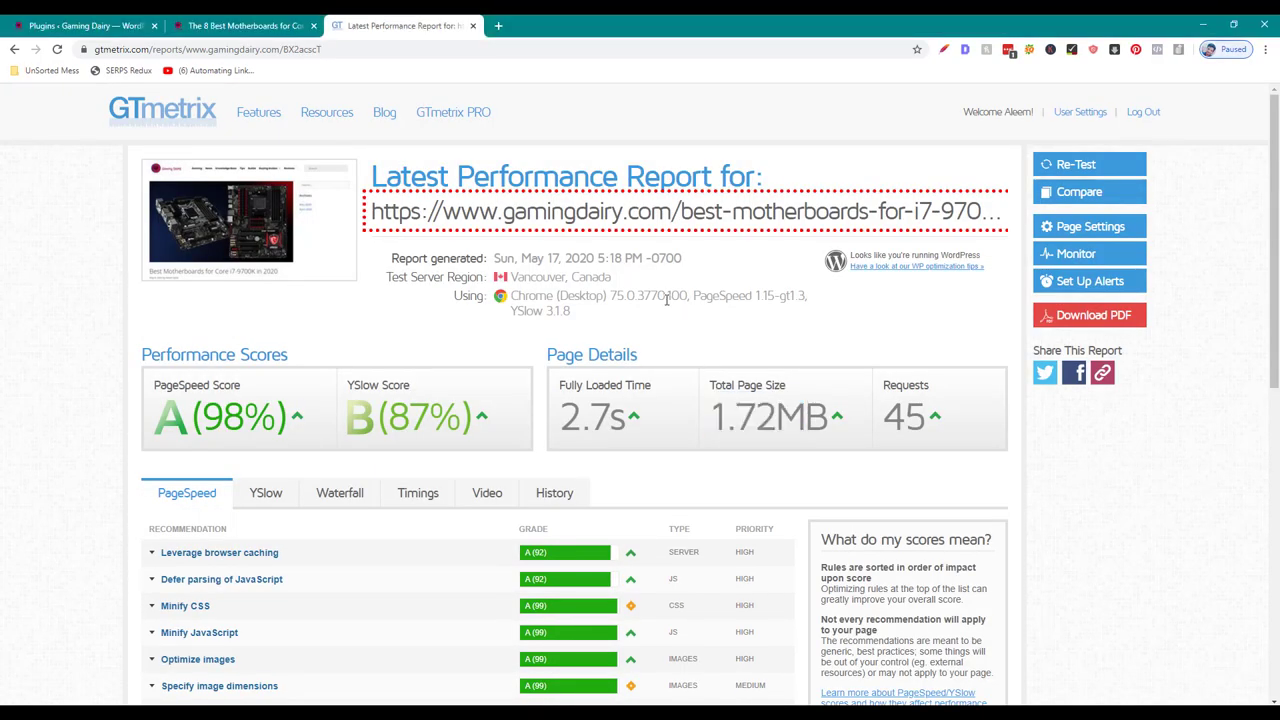
- Open imageresizer.com in a new tab and return to the product comparison table in the motherboards article
{"action": "key", "text": "ctrl+t"}
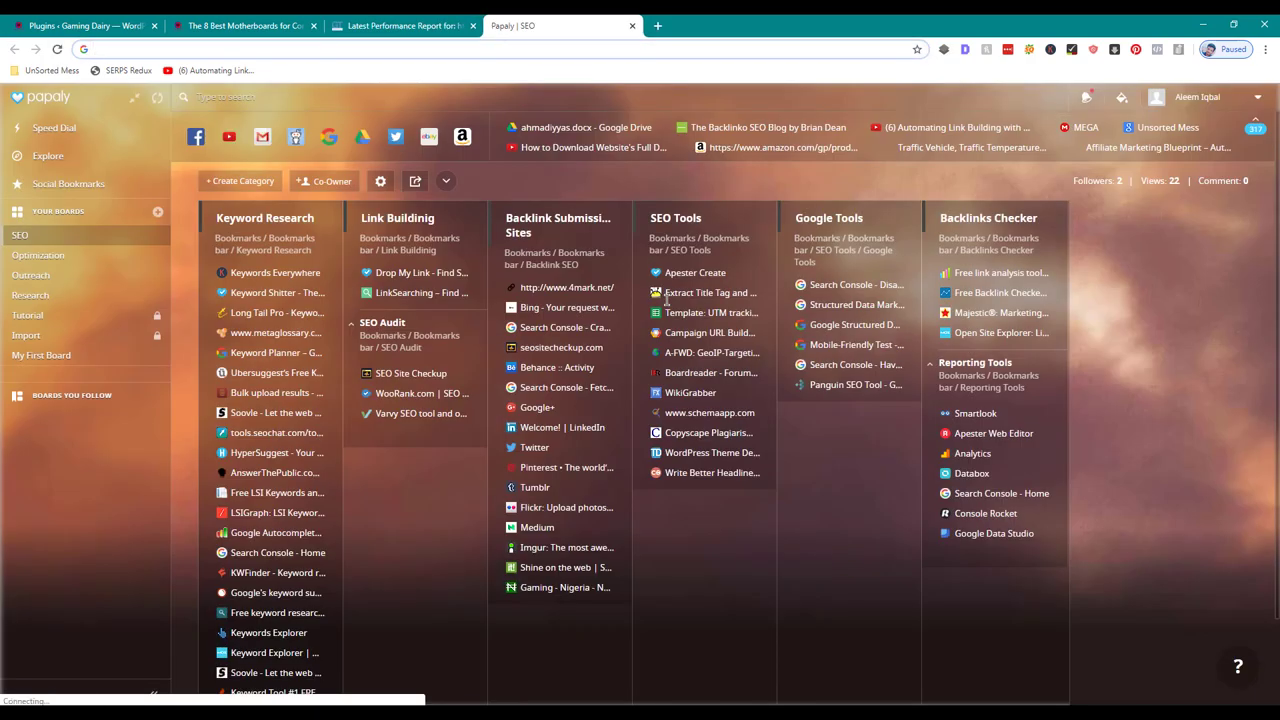
{"action": "type", "text": "images"}
{"action": "key", "text": "Return"}
{"action": "key", "text": "ctrl+2"}
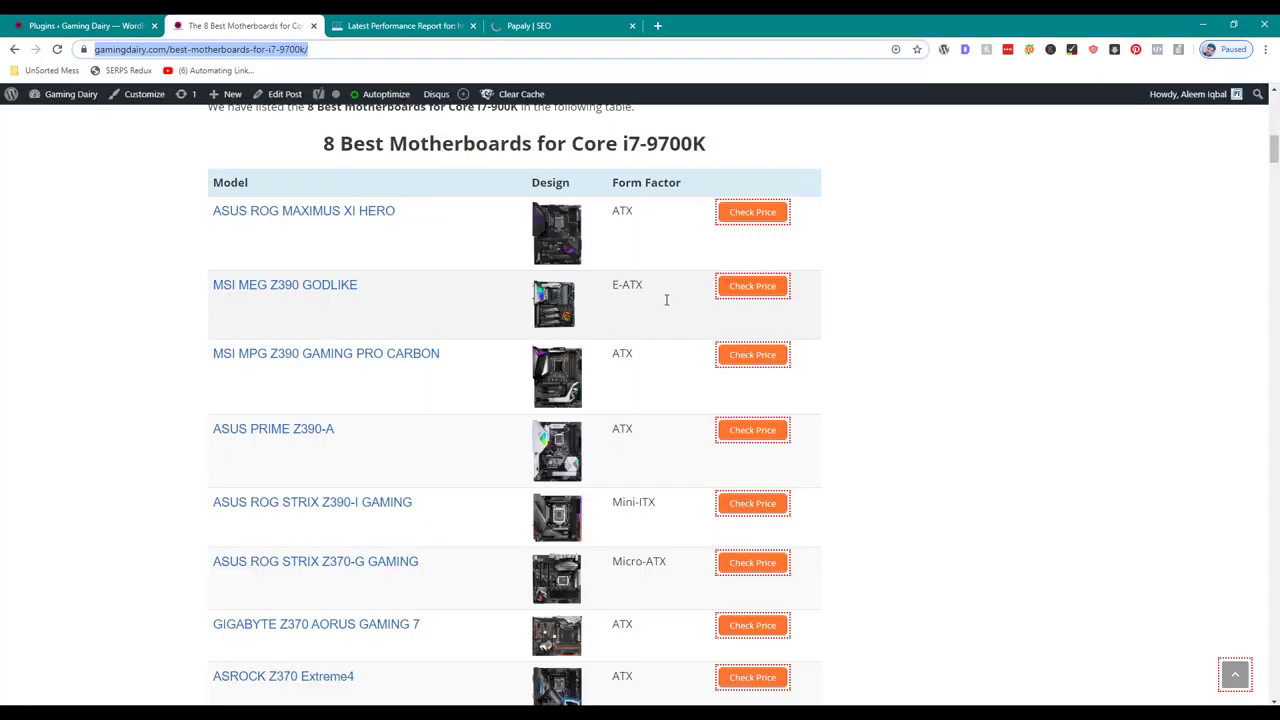
{"action": "scroll", "coordinate": [661, 318], "scroll_direction": "down", "scroll_amount": 2}
{"action": "scroll", "coordinate": [606, 286], "scroll_direction": "up", "scroll_amount": 1}
{"action": "right_click", "coordinate": [557, 189]}
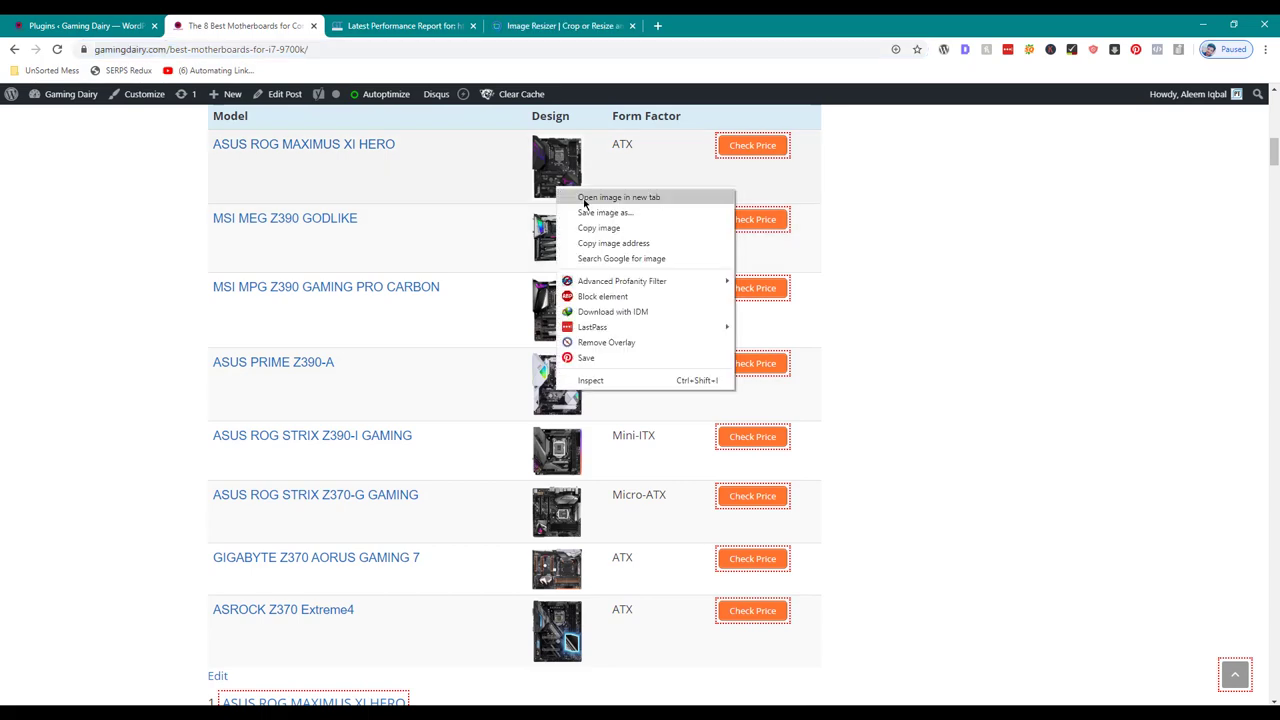
{"action": "left_click", "coordinate": [606, 212]}
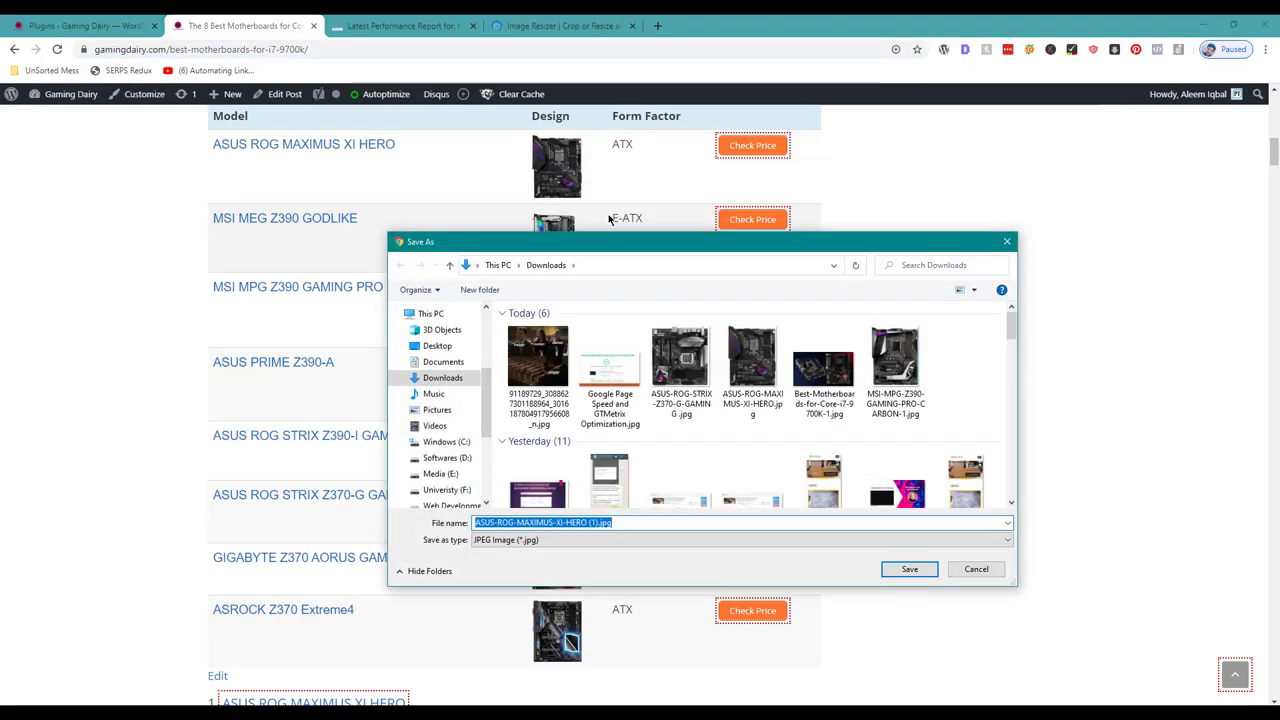
{"action": "key", "text": "Escape"}
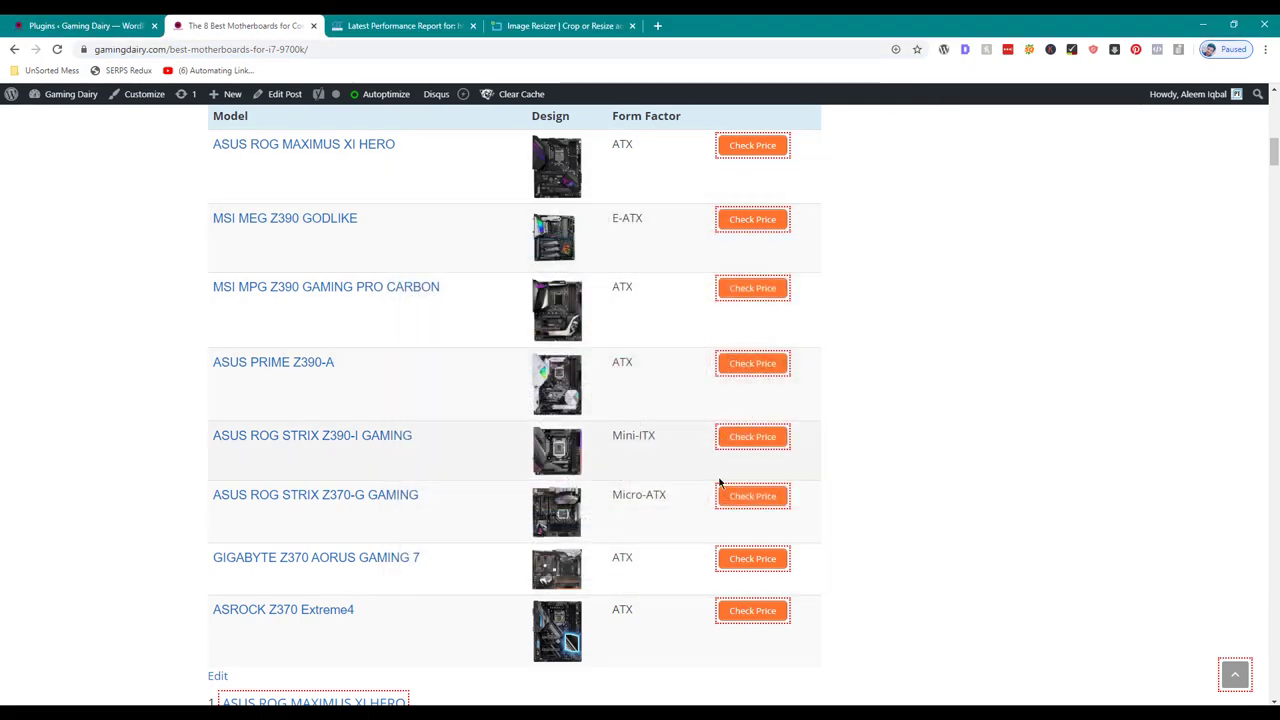
- Save the ASUS ROG MAXIMUS XI HERO, MSI MEG Z390 GODLIKE, MSI MPG Z390 GAMING PRO CARBON and ASUS PRIME Z390-A table images to Downloads
{"action": "right_click", "coordinate": [568, 176]}
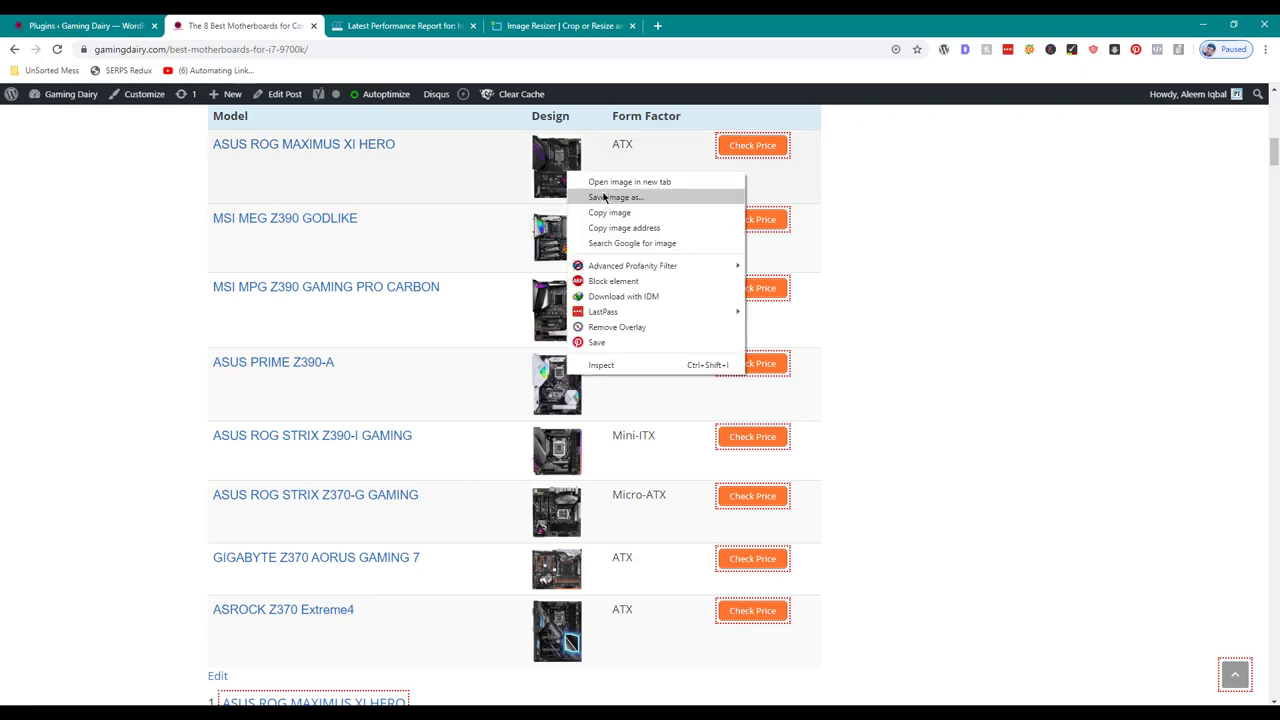
{"action": "left_click", "coordinate": [605, 196]}
{"action": "key", "text": "Return"}
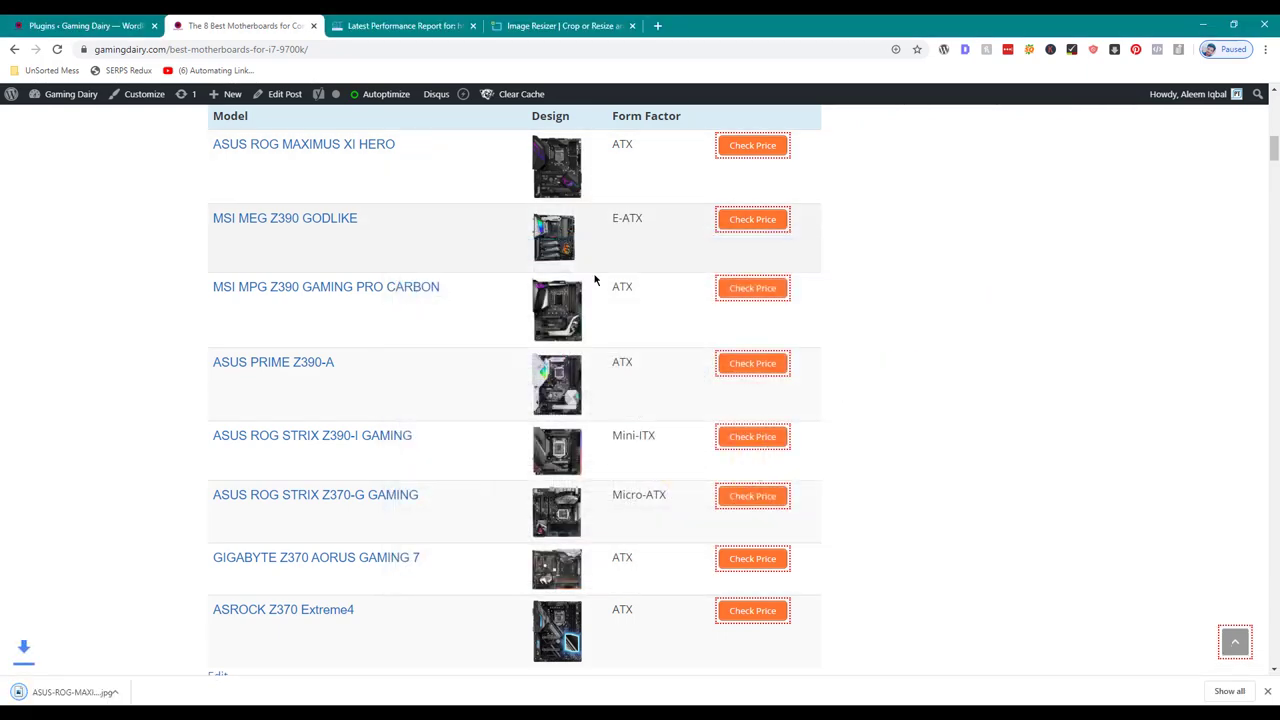
{"action": "right_click", "coordinate": [566, 244]}
{"action": "left_click", "coordinate": [600, 270]}
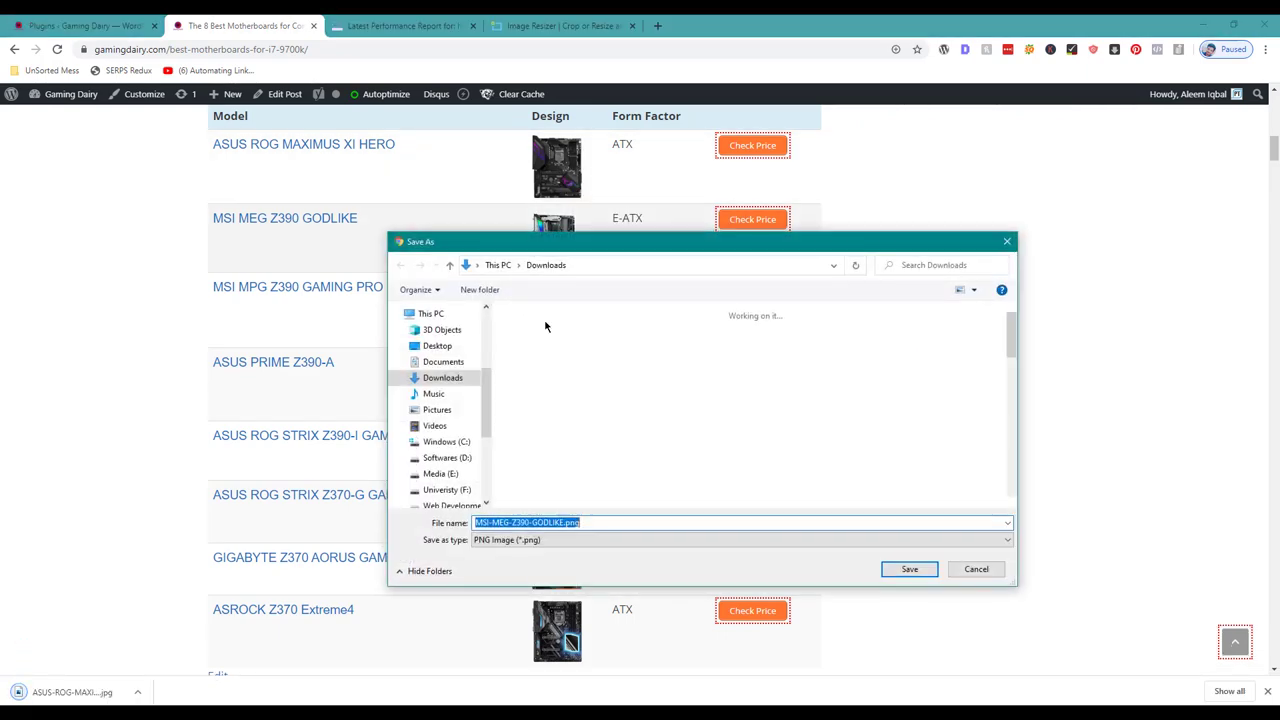
{"action": "key", "text": "Return"}
{"action": "right_click", "coordinate": [567, 314]}
{"action": "left_click", "coordinate": [582, 342]}
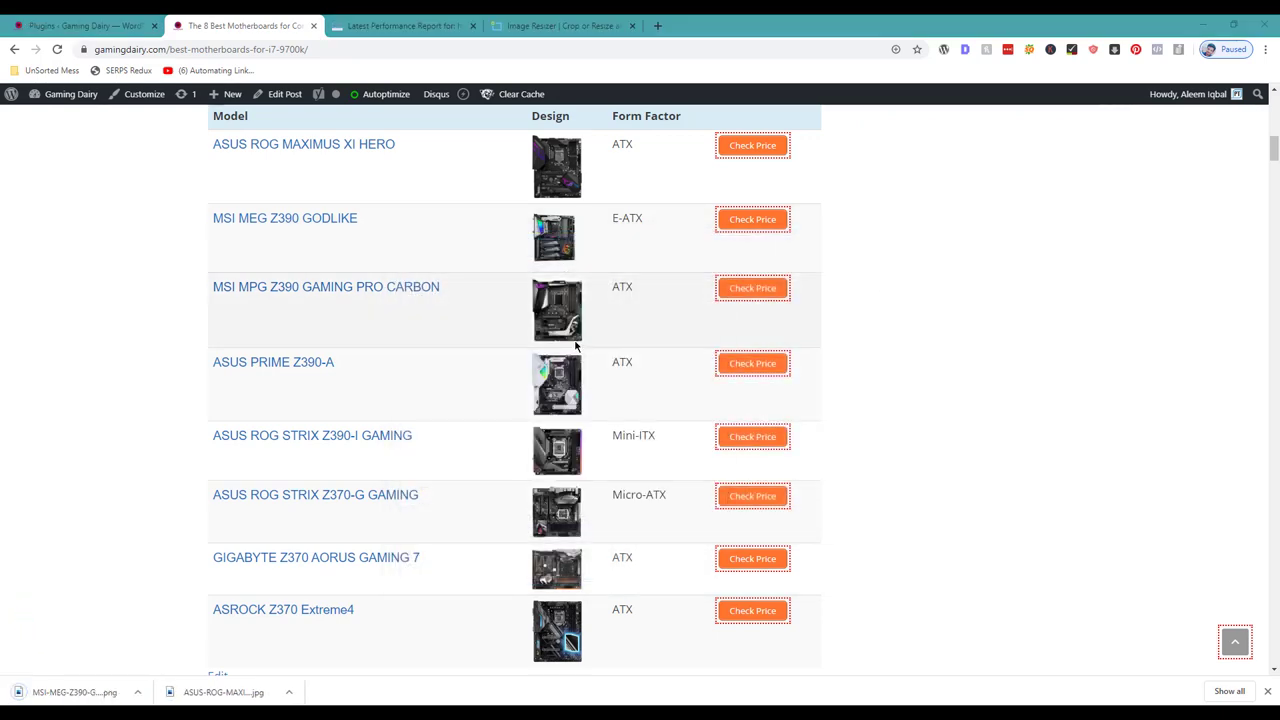
{"action": "key", "text": "Return"}
{"action": "right_click", "coordinate": [553, 388]}
{"action": "left_click", "coordinate": [582, 411]}
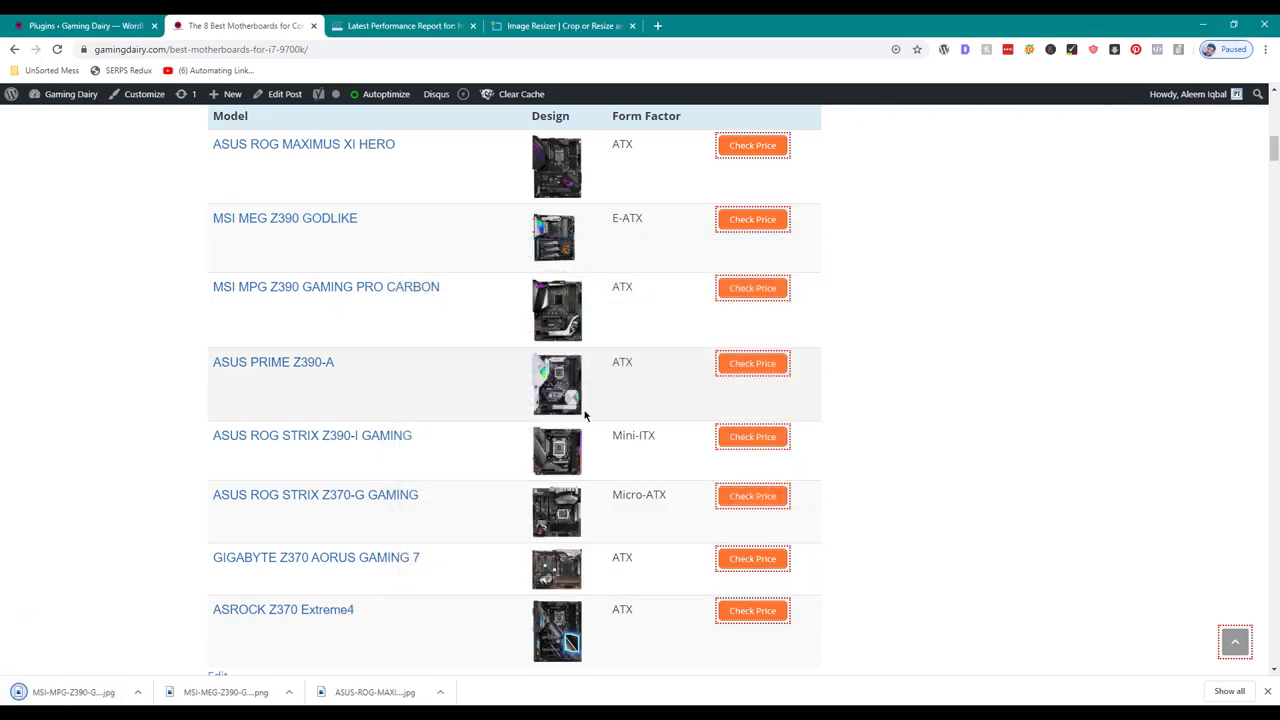
{"action": "key", "text": "Return"}
- Save the ASUS ROG STRIX Z390-I, ASUS ROG STRIX Z370-G, GIGABYTE Z370 AORUS GAMING 7 and ASROCK Z370 Extreme4 table images to Downloads
{"action": "right_click", "coordinate": [545, 455]}
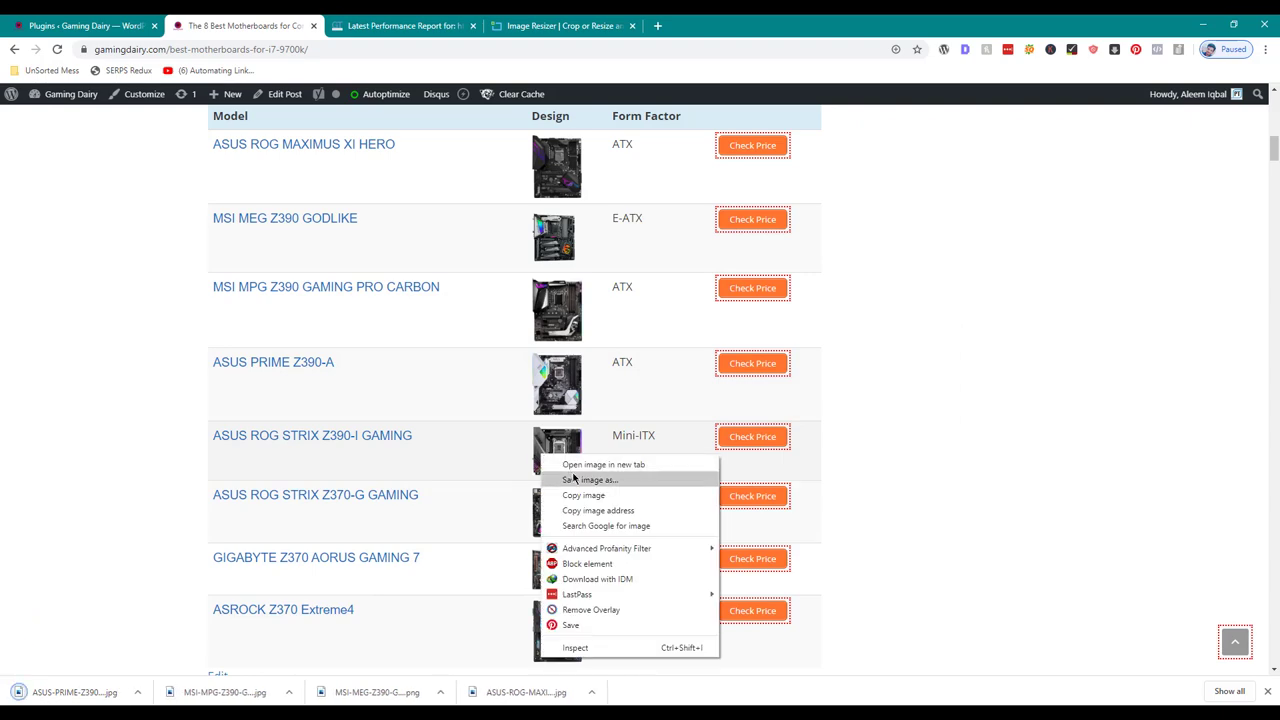
{"action": "left_click", "coordinate": [584, 477]}
{"action": "key", "text": "Return"}
{"action": "right_click", "coordinate": [561, 503]}
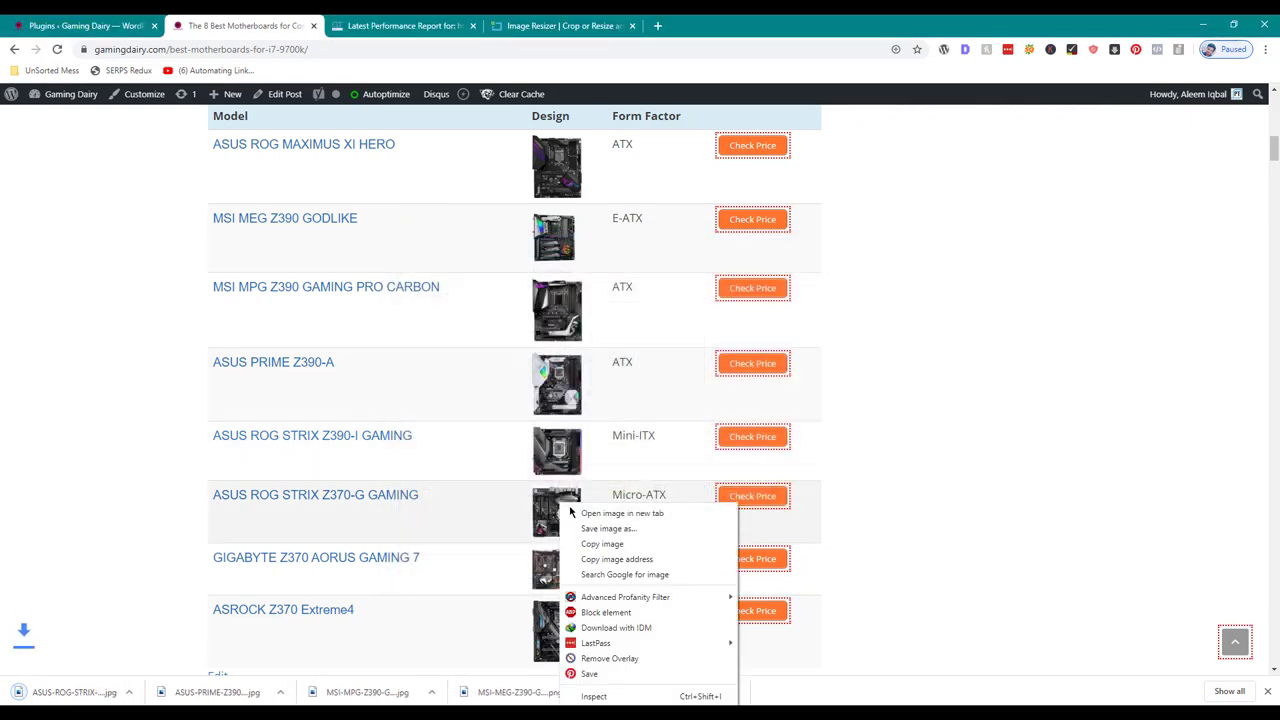
{"action": "left_click", "coordinate": [604, 528]}
{"action": "key", "text": "Return"}
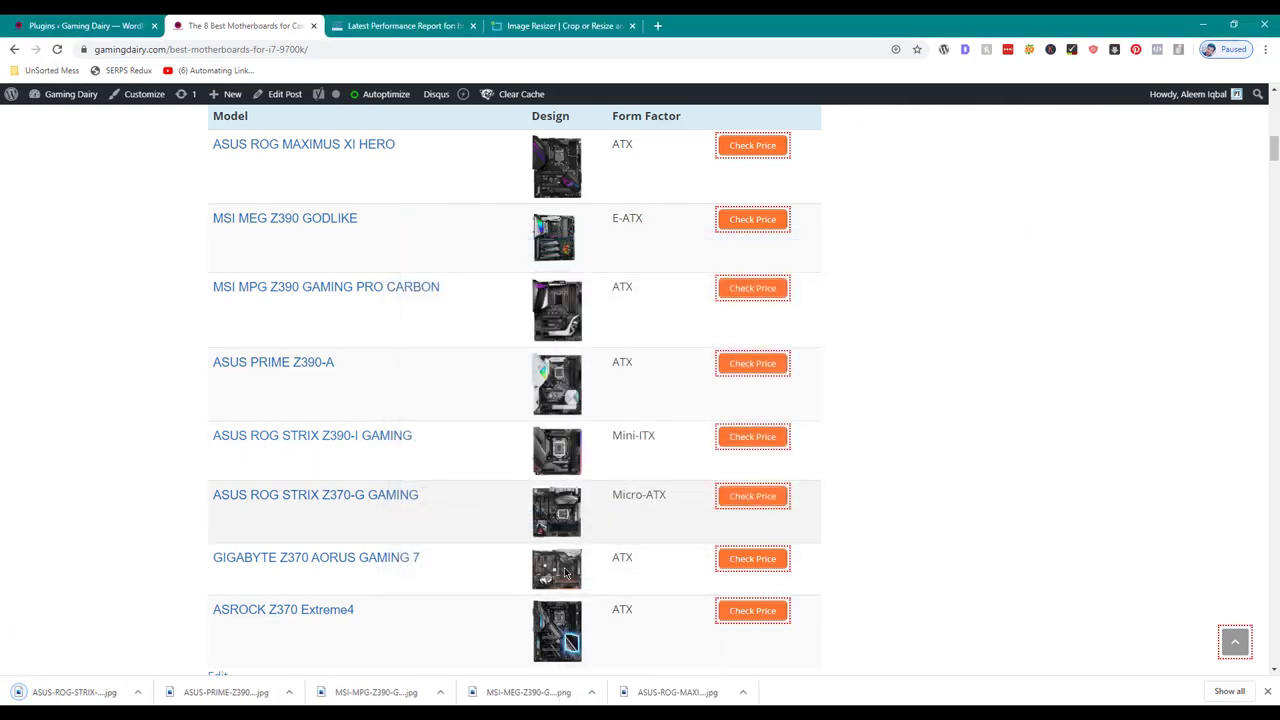
{"action": "right_click", "coordinate": [565, 366]}
{"action": "left_click", "coordinate": [596, 394]}
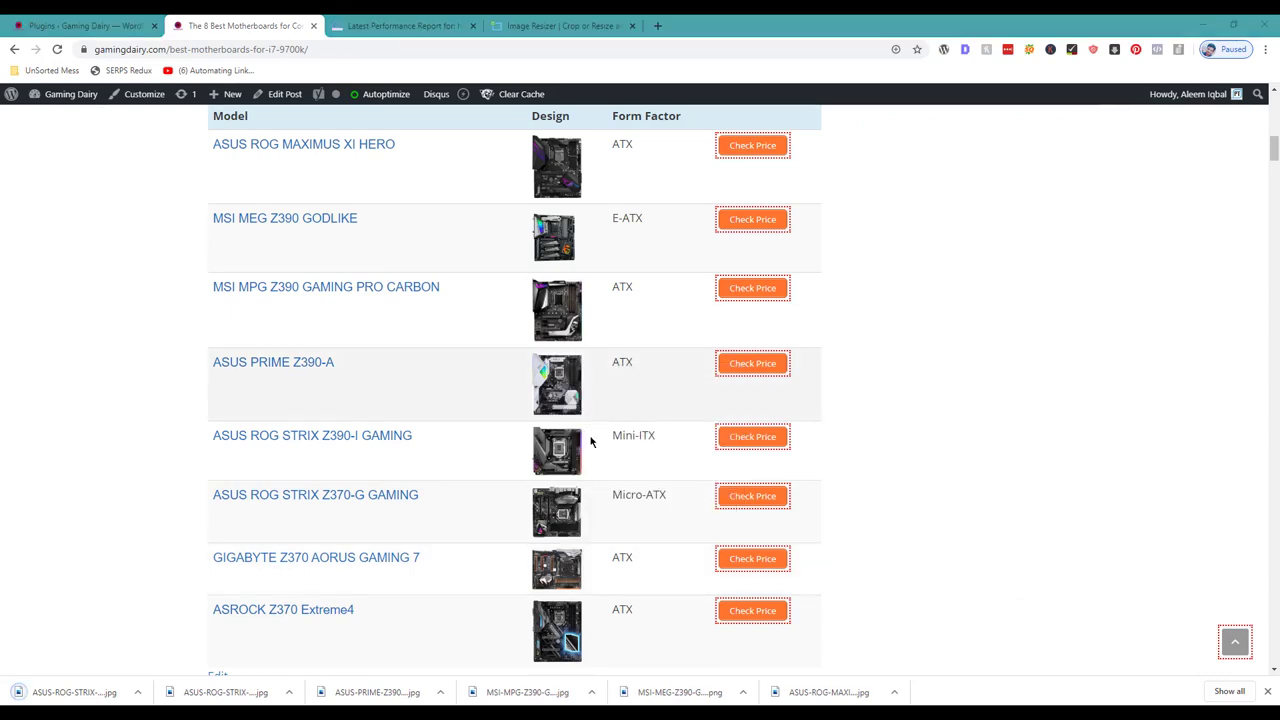
{"action": "key", "text": "Return"}
{"action": "right_click", "coordinate": [555, 619]}
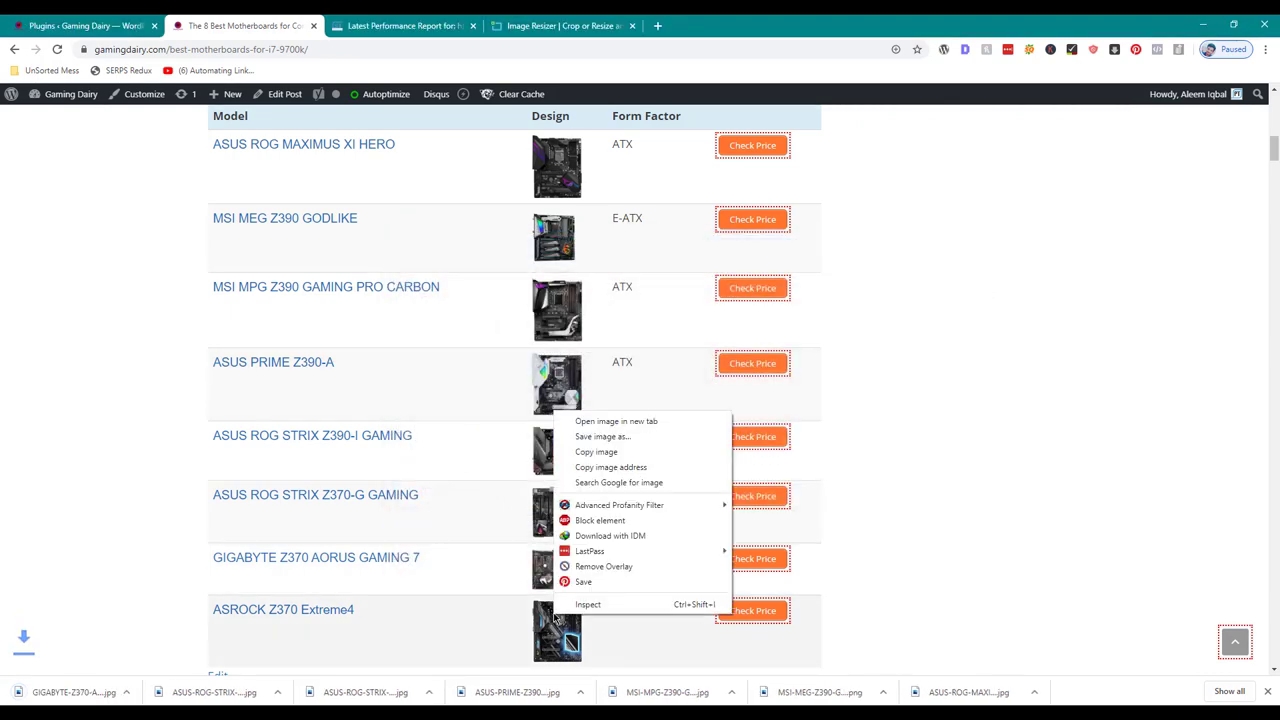
{"action": "left_click", "coordinate": [600, 437]}
{"action": "key", "text": "Return"}
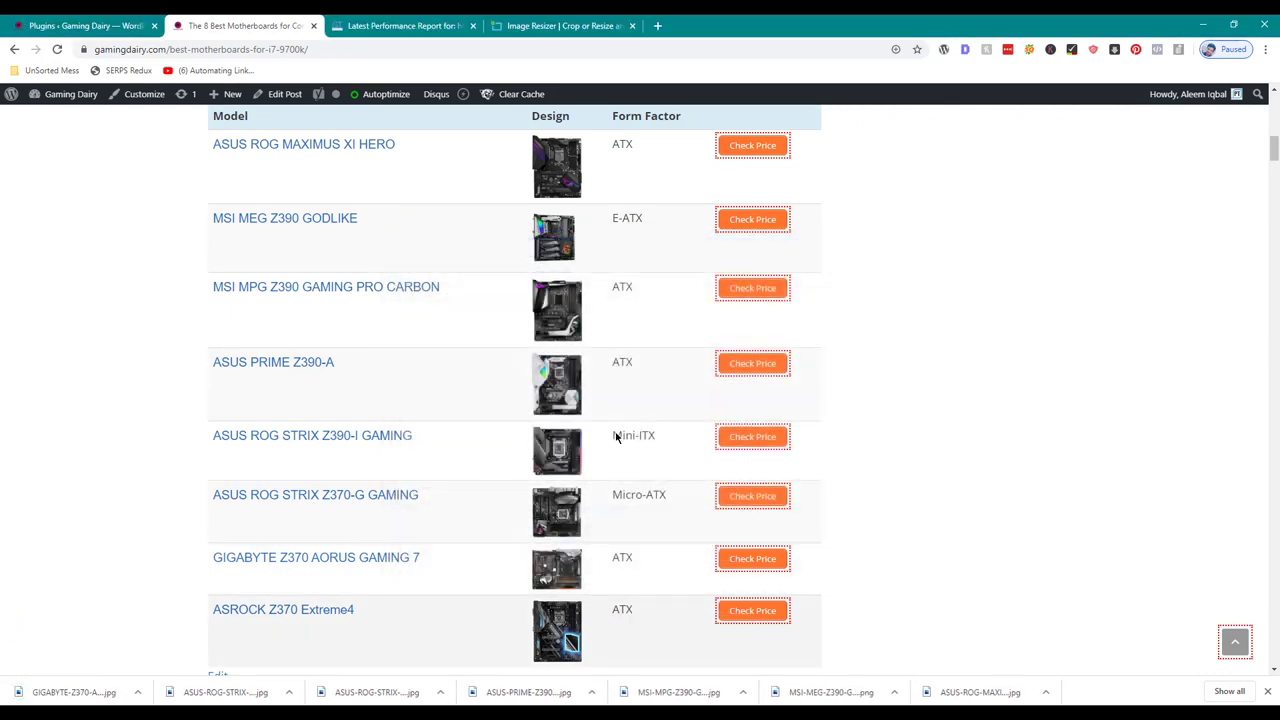
- Open imageresizer.com in eight additional browser tabs
{"action": "left_click", "coordinate": [598, 26]}
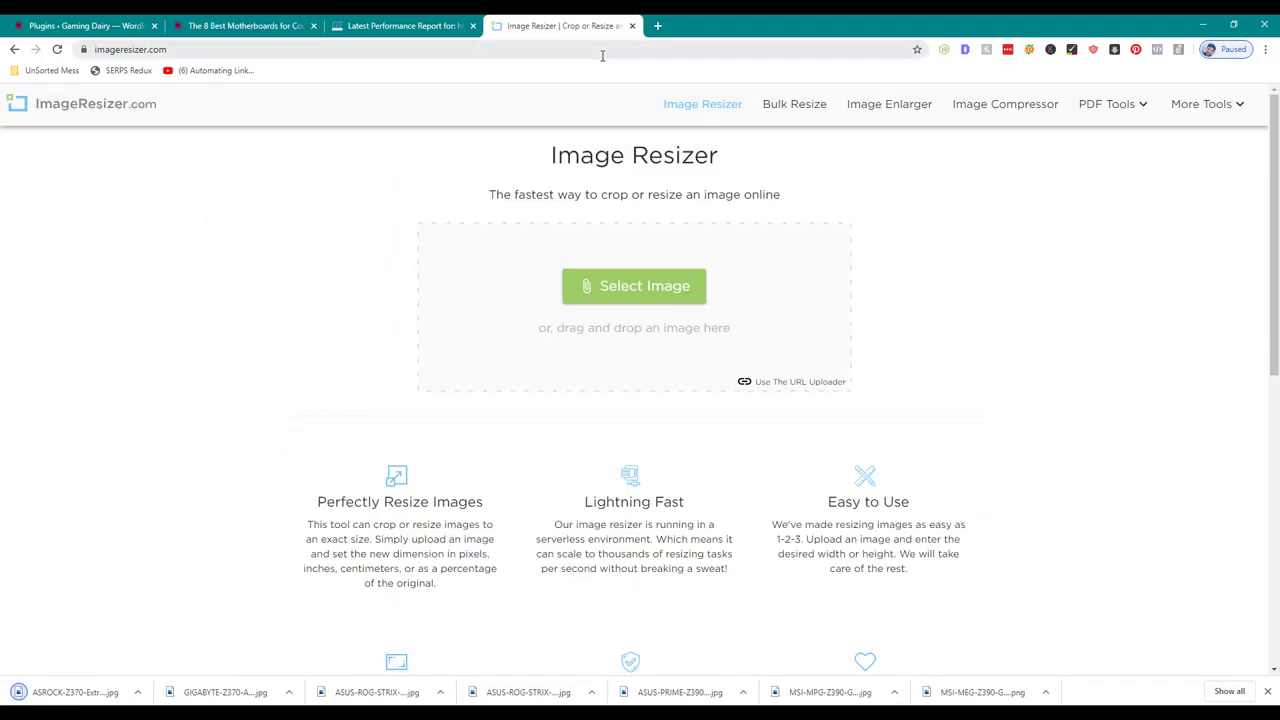
{"action": "left_click", "coordinate": [598, 49]}
{"action": "key", "text": "ctrl+c"}
{"action": "key", "text": "ctrl+t"}
{"action": "key", "text": "ctrl+v"}
{"action": "key", "text": "alt+Return"}
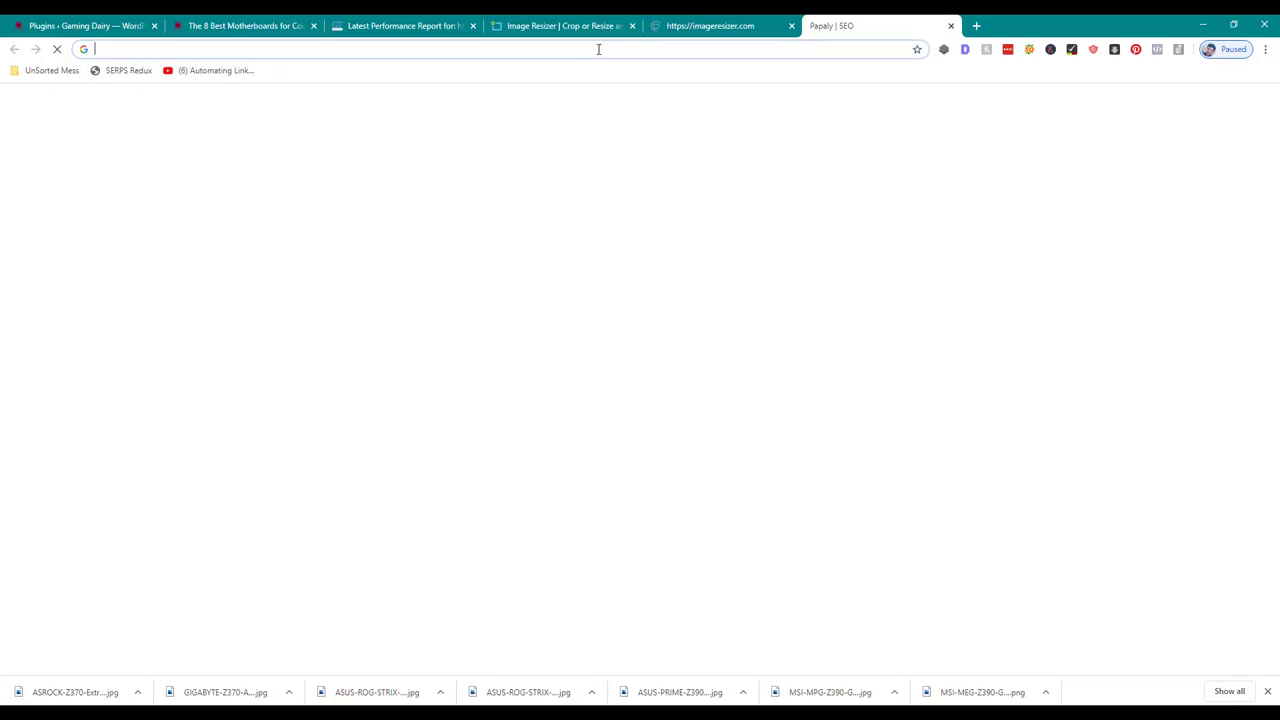
{"action": "key", "text": "alt+Return"}
{"action": "key", "text": "alt+Return"}
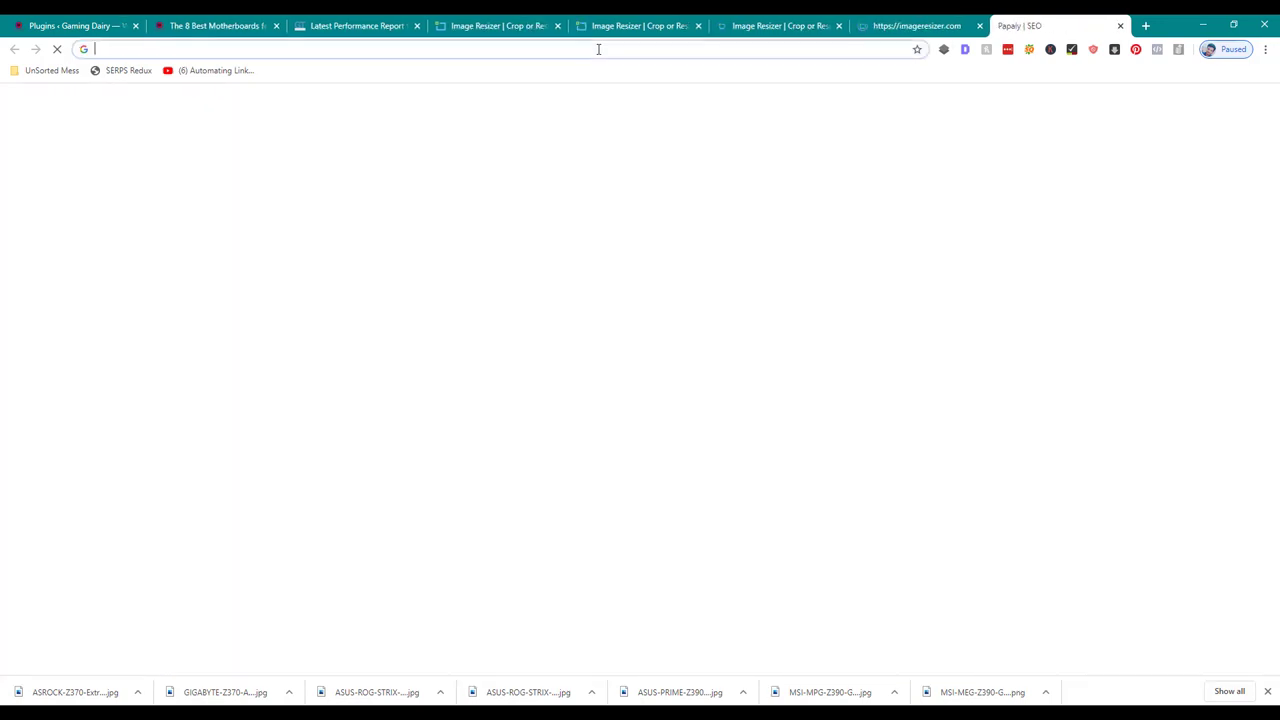
{"action": "key", "text": "alt+Return"}
{"action": "key", "text": "alt+Return"}
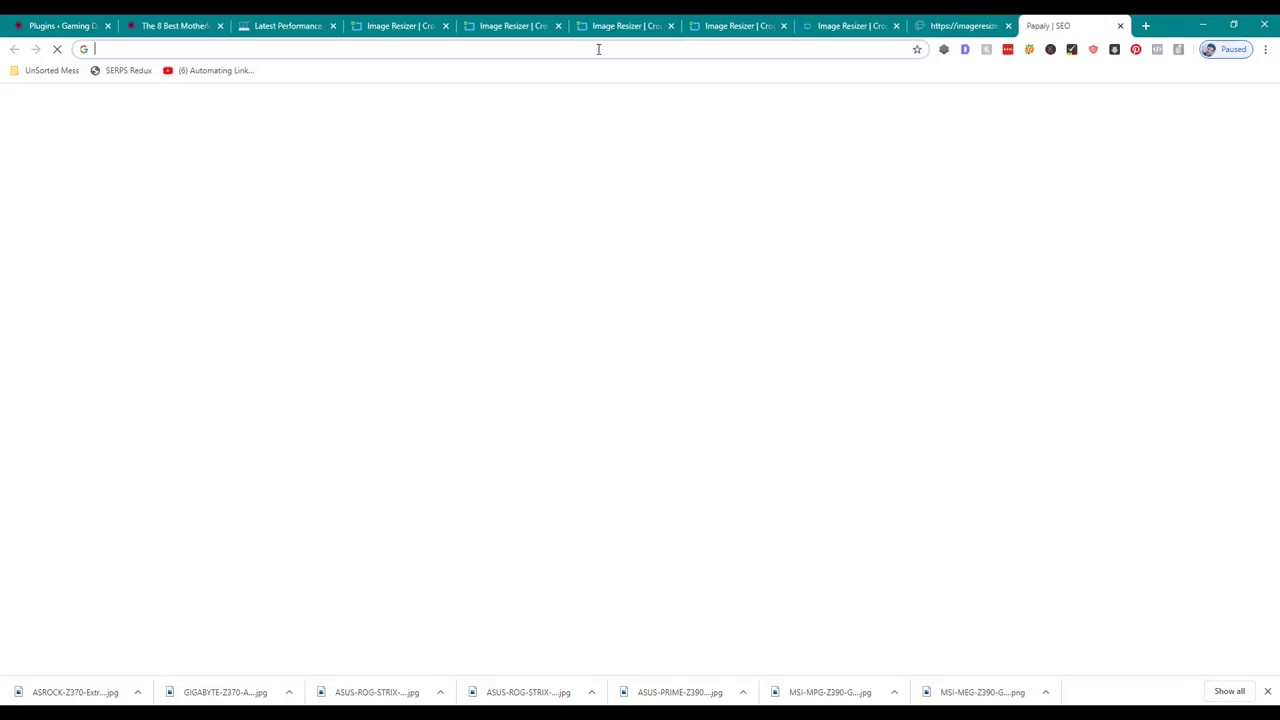
{"action": "key", "text": "alt+Return"}
{"action": "key", "text": "alt+Return"}
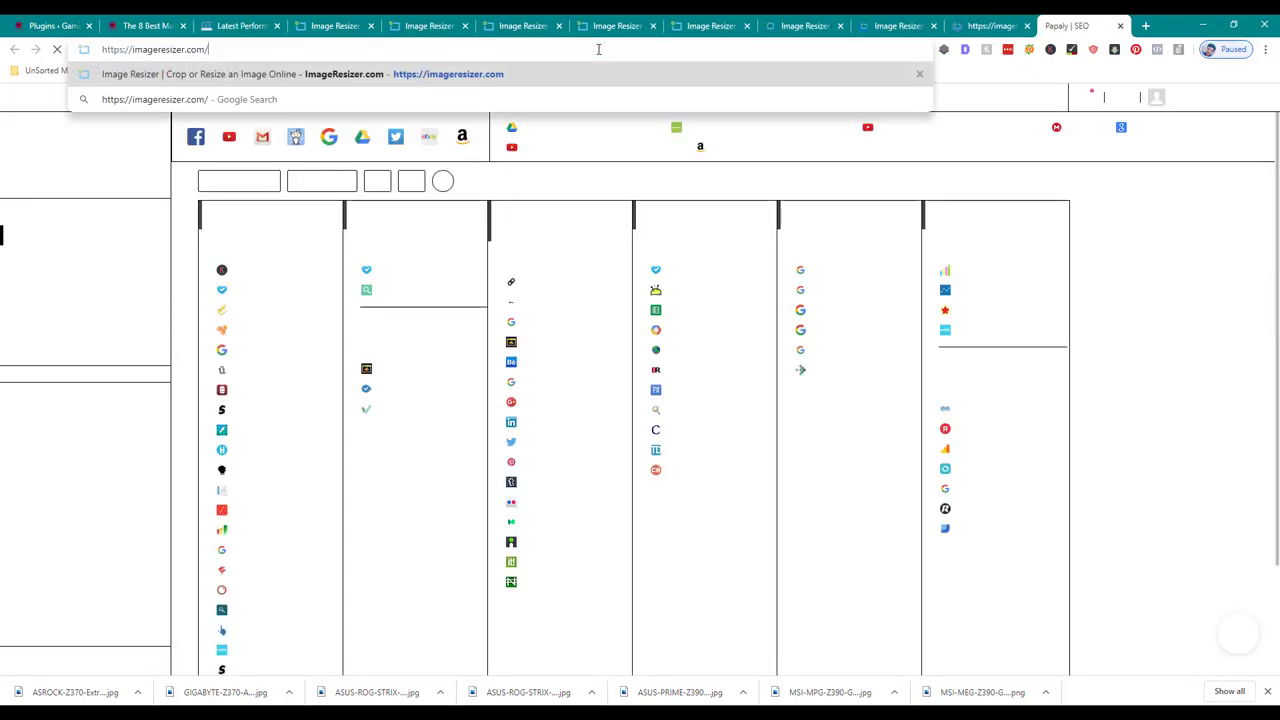
{"action": "key", "text": "Return"}
- Load GIGABYTE-Z370-AORUS-GAMING-7-768x626.jpg from the Downloads folder into the first Image Resizer tab
{"action": "key", "text": "alt+Tab"}
{"action": "key", "text": "alt+Tab"}
{"action": "key", "text": "alt+Tab"}
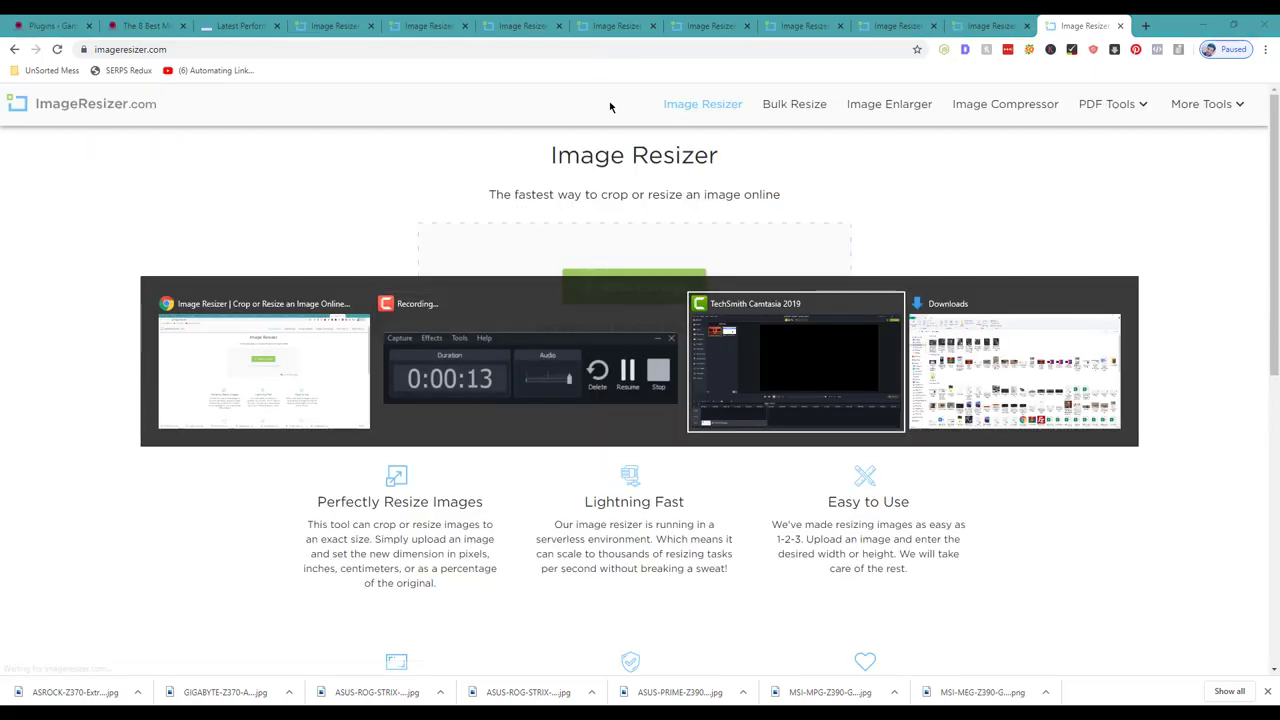
{"action": "key", "text": "alt+Tab"}
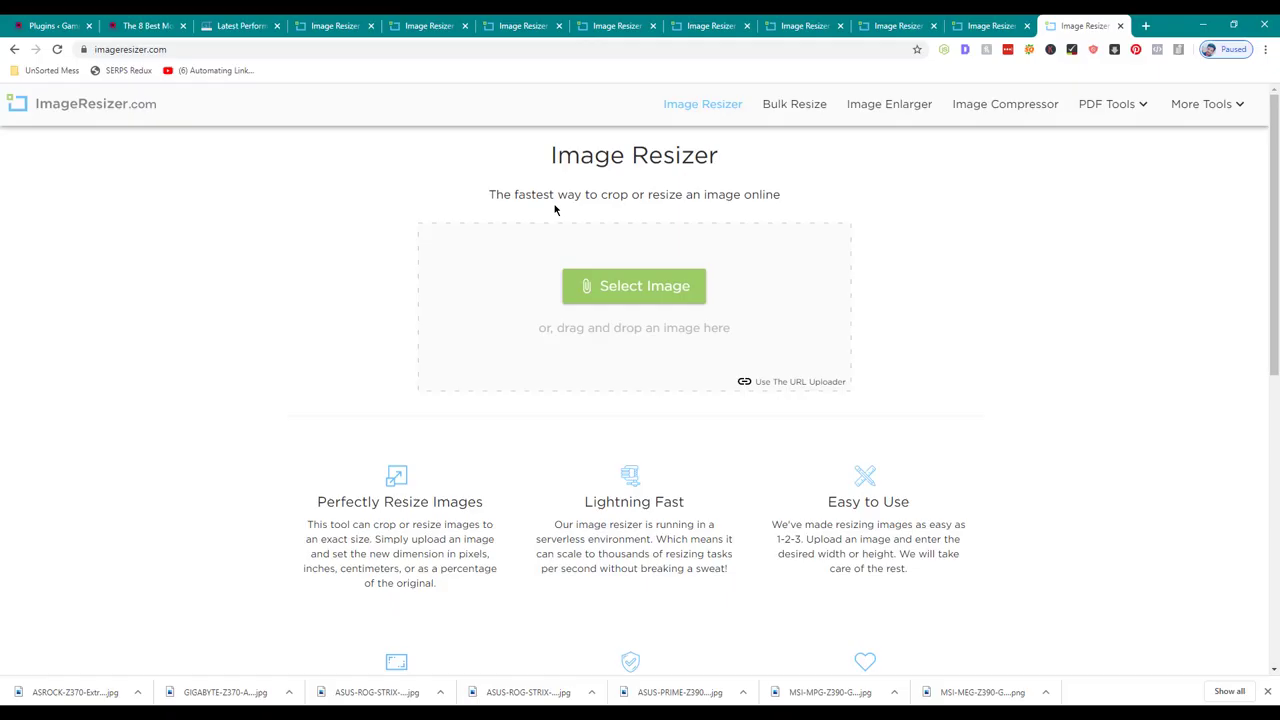
{"action": "left_click", "coordinate": [322, 20]}
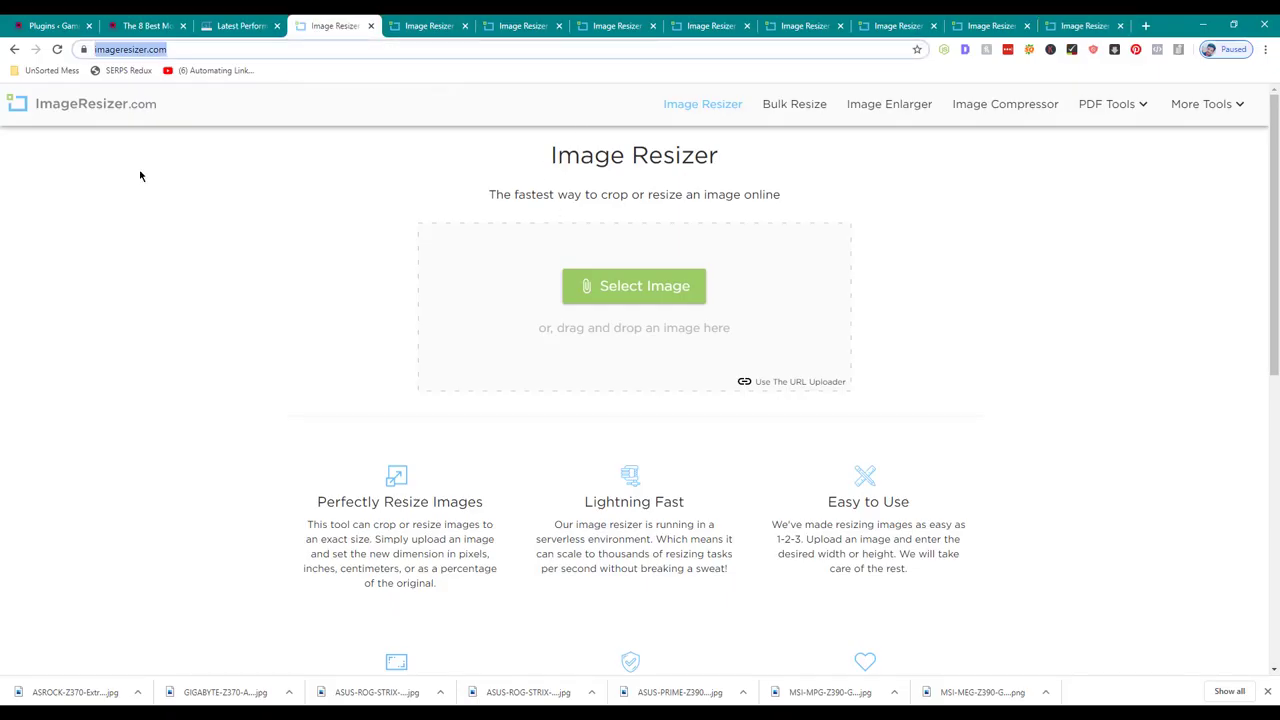
{"action": "key", "text": "alt+Tab"}
{"action": "key", "text": "alt+Tab"}
{"action": "left_click_drag", "start_coordinate": [286, 316], "coordinate": [476, 323]}
{"action": "key", "text": "alt+Tab"}
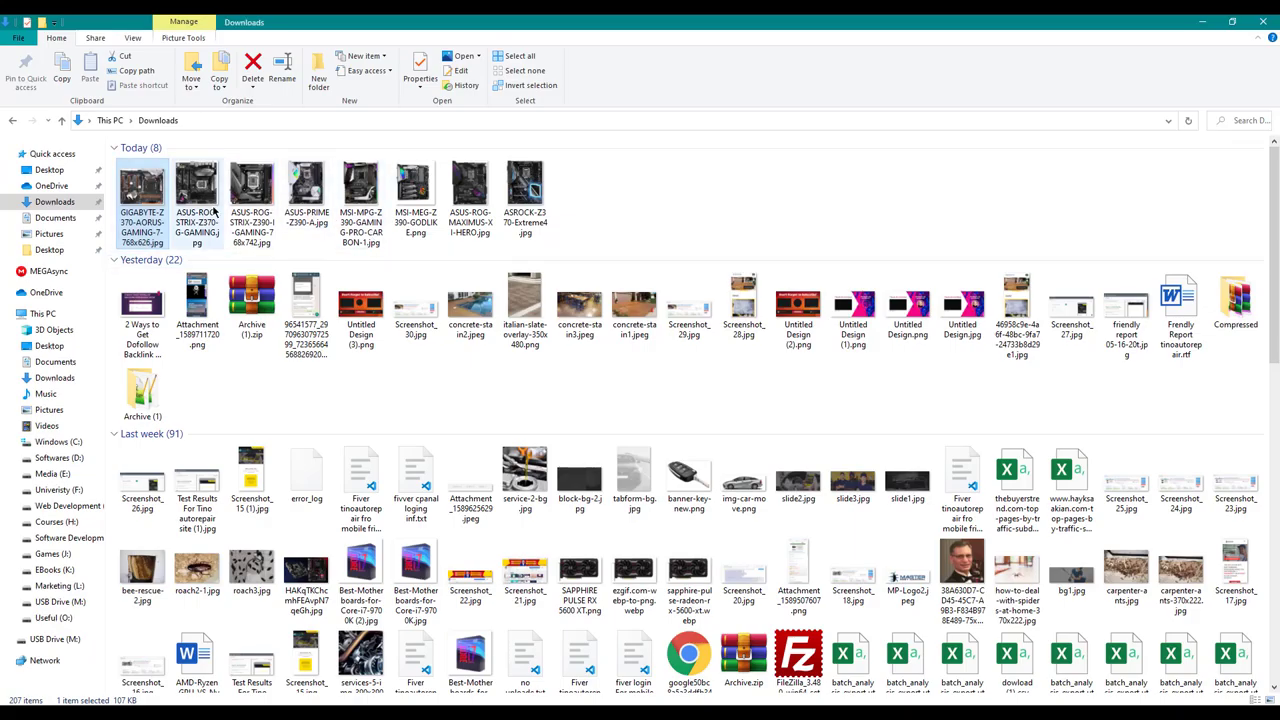
- Load ASUS-ROG-STRIX-Z370-G-GAMING.jpg into the second Image Resizer tab and ASUS-ROG-STRIX-Z390-I-GAMING-768x742.jpg into the third
{"action": "key", "text": "alt+Tab"}
{"action": "left_click", "coordinate": [445, 20]}
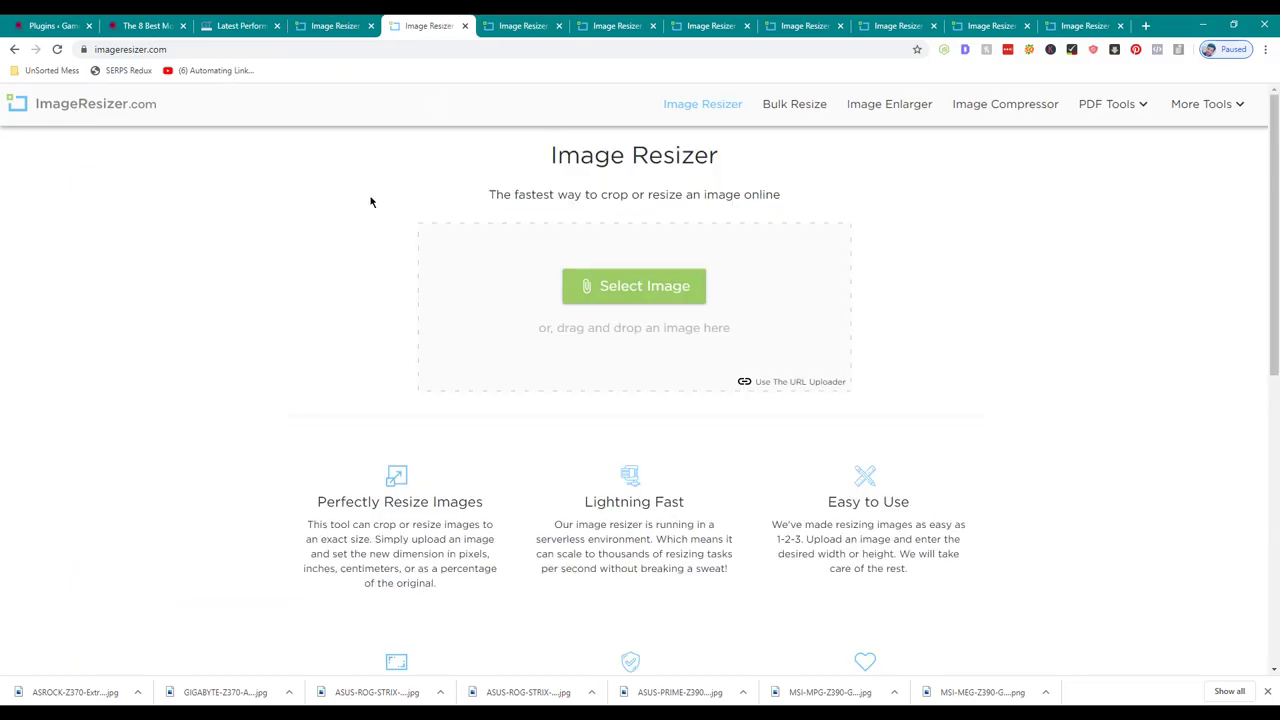
{"action": "key", "text": "alt+Tab"}
{"action": "left_click_drag", "start_coordinate": [200, 190], "coordinate": [471, 286]}
{"action": "key", "text": "alt+Tab"}
{"action": "left_click", "coordinate": [515, 25]}
{"action": "key", "text": "alt+Tab"}
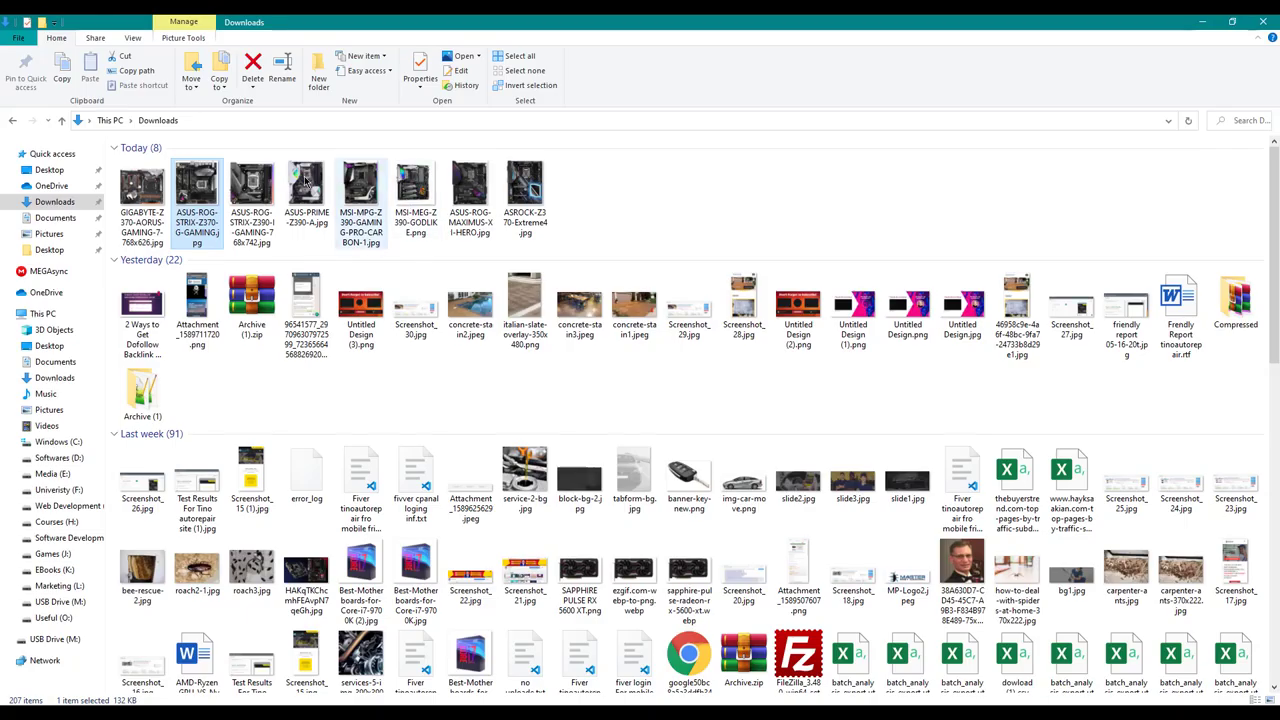
{"action": "left_click_drag", "start_coordinate": [251, 190], "coordinate": [600, 307]}
{"action": "key", "text": "alt+Tab"}
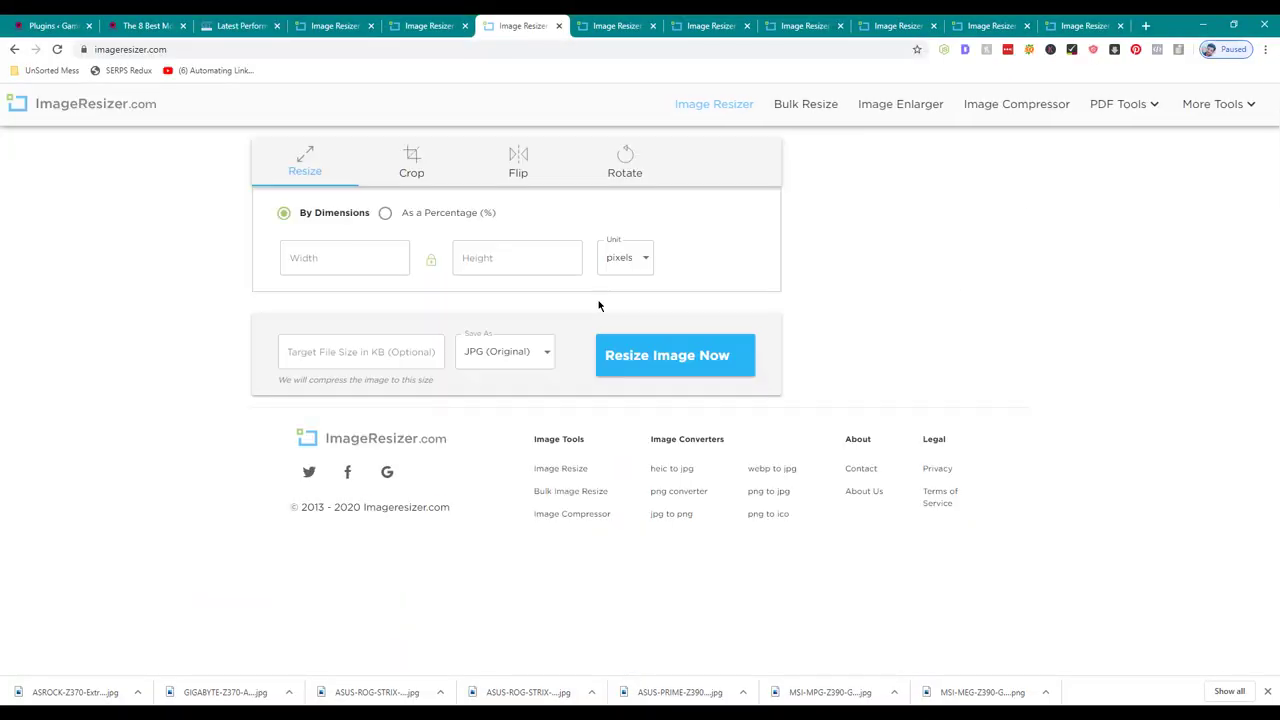
- Load ASUS-PRIME-Z390-A.jpg into the fourth Image Resizer tab and MSI-MPG-Z390-GAMING-PRO-CARBON-1.jpg into the fifth
{"action": "key", "text": "alt+Tab"}
{"action": "left_click_drag", "start_coordinate": [306, 190], "coordinate": [623, 266]}
{"action": "key", "text": "alt+Tab"}
{"action": "key", "text": "alt+Tab"}
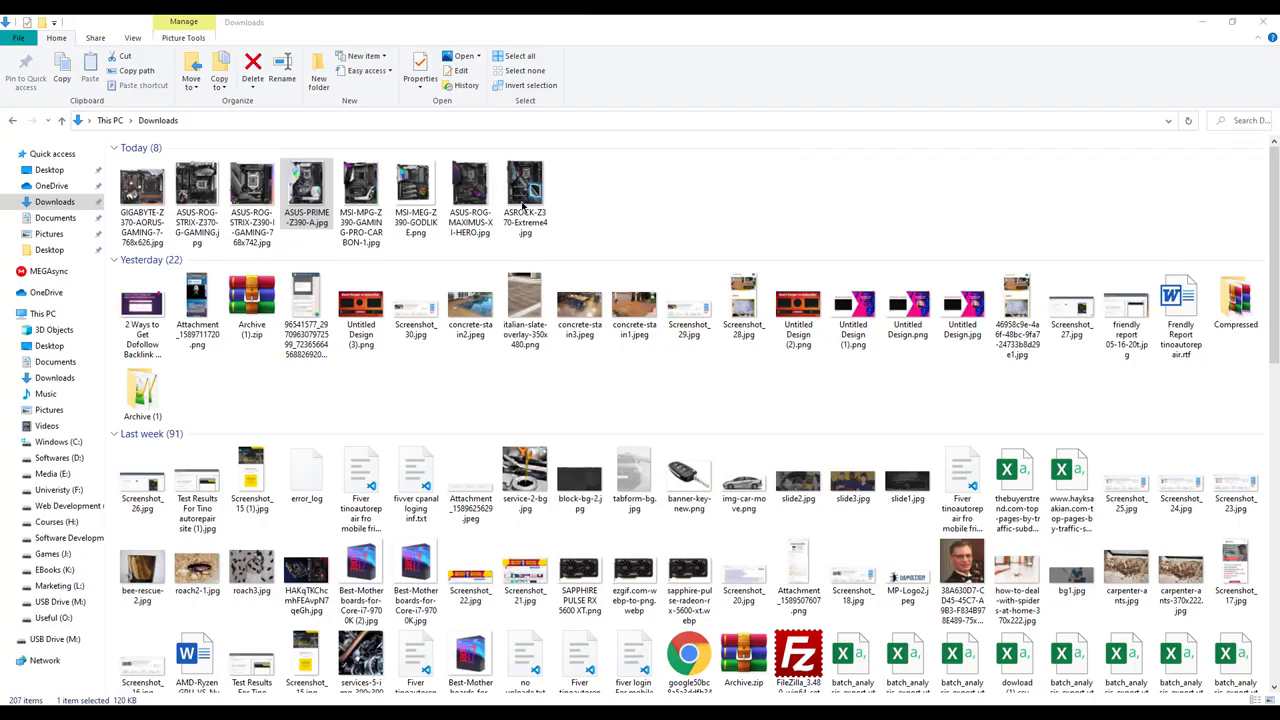
{"action": "left_click_drag", "start_coordinate": [360, 200], "coordinate": [680, 250]}
{"action": "key", "text": "alt+Tab"}
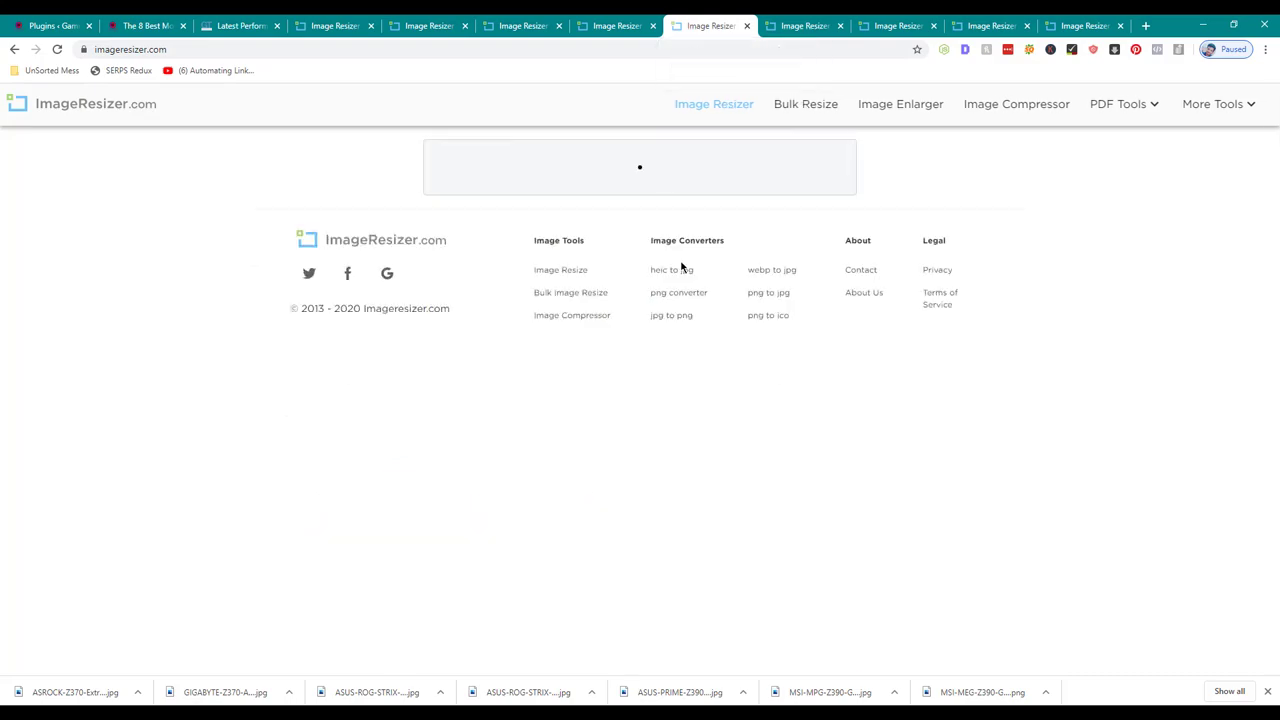
{"action": "key", "text": "ctrl+Tab"}
{"action": "key", "text": "alt+Tab"}
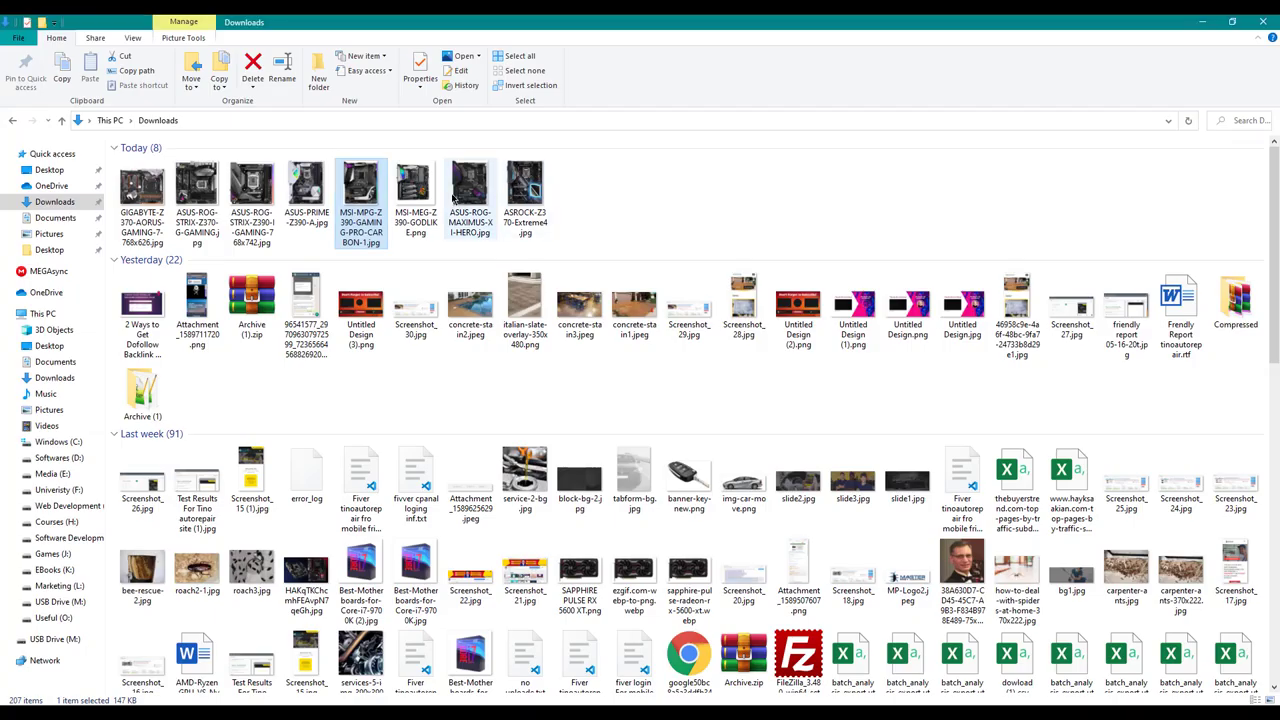
- Open MSI-MEG-Z390-GODLIKE.png in Paint, trim its white margins to 435 × 486 px, and save it
{"action": "mouse_move", "coordinate": [436, 195]}
{"action": "left_mouse_down"}
{"action": "mouse_move", "coordinate": [430, 262]}
{"action": "mouse_move", "coordinate": [433, 216]}
{"action": "left_mouse_up"}
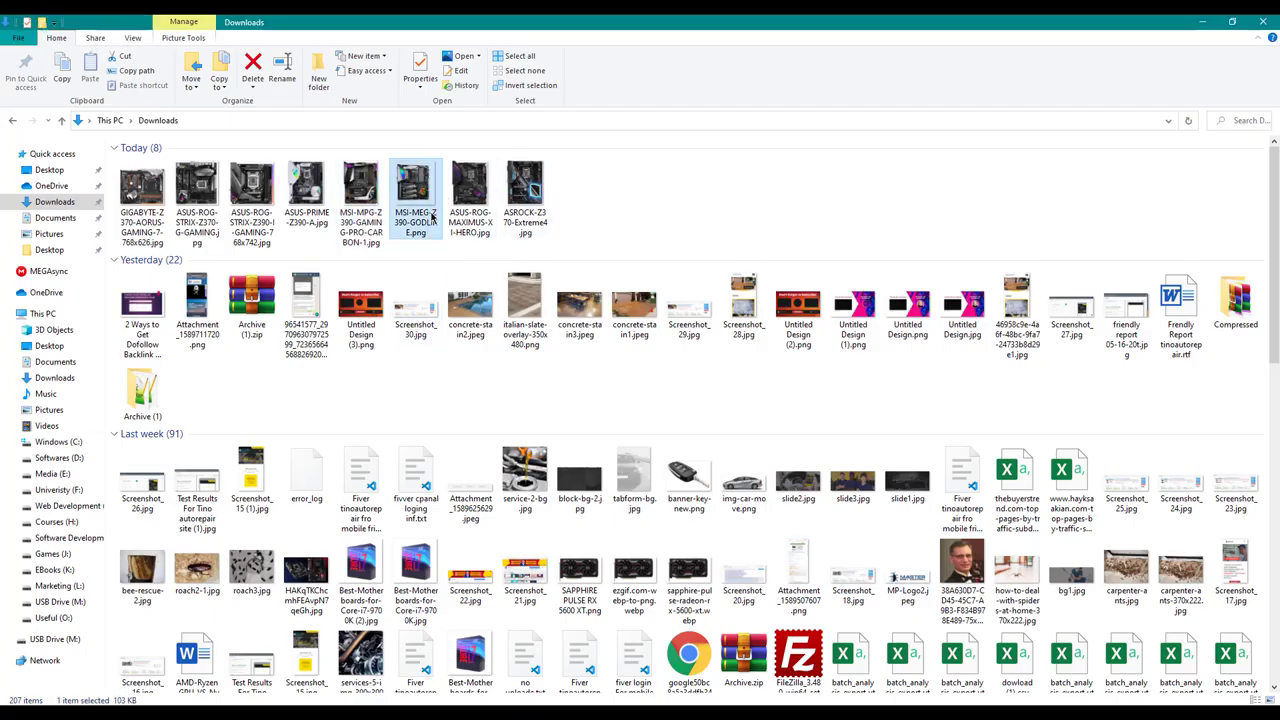
{"action": "right_click", "coordinate": [409, 197]}
{"action": "left_click", "coordinate": [437, 277]}
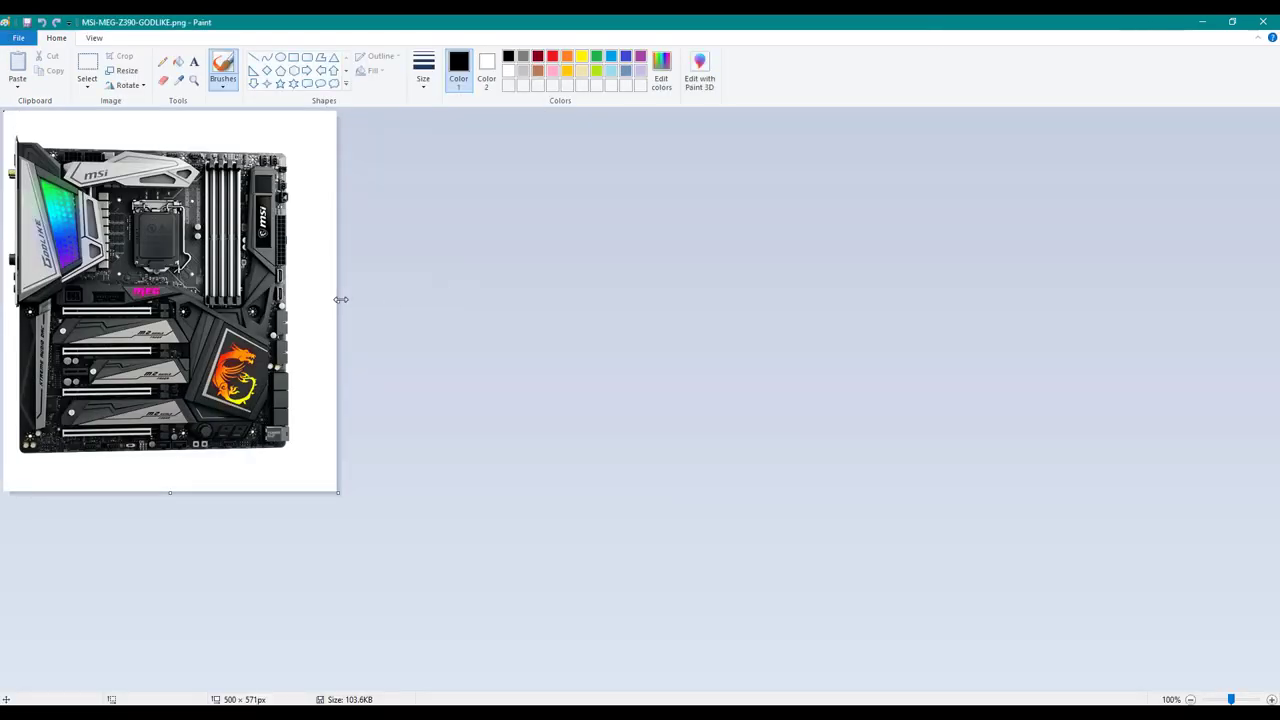
{"action": "left_click_drag", "start_coordinate": [340, 299], "coordinate": [293, 303]}
{"action": "key", "text": "ctrl+a"}
{"action": "left_click_drag", "start_coordinate": [197, 350], "coordinate": [194, 328]}
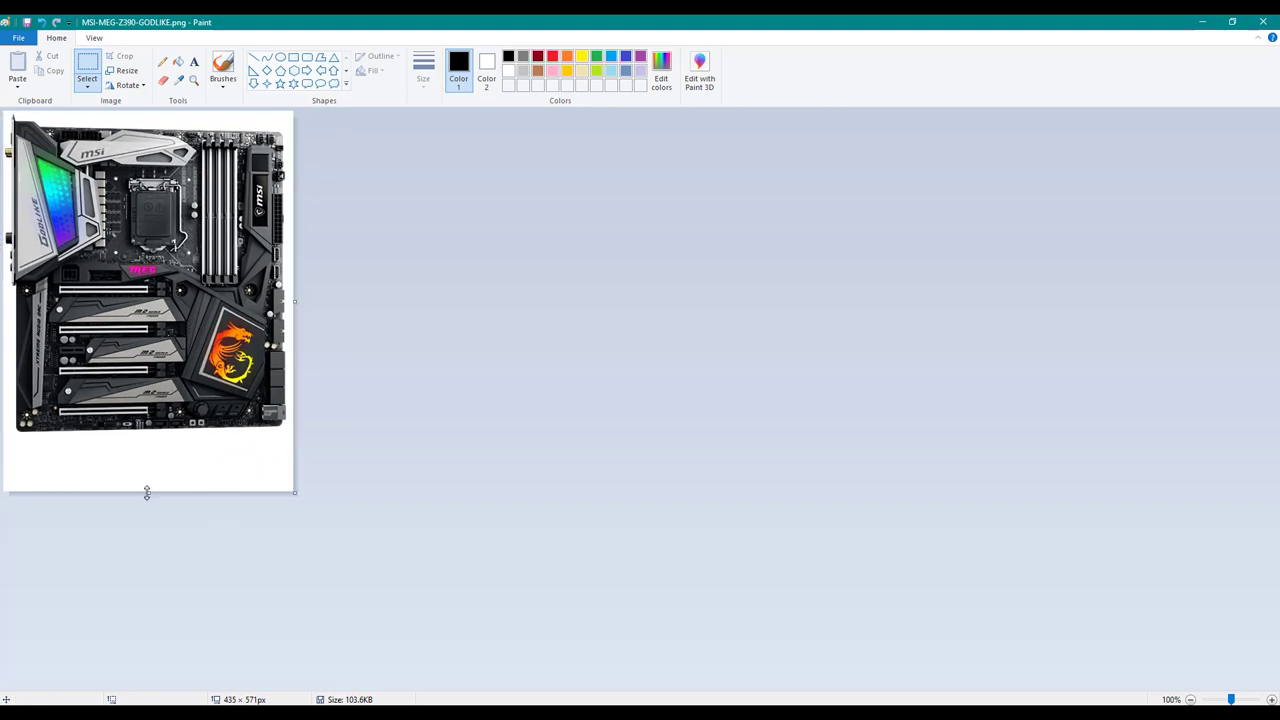
{"action": "left_click_drag", "start_coordinate": [146, 493], "coordinate": [149, 435]}
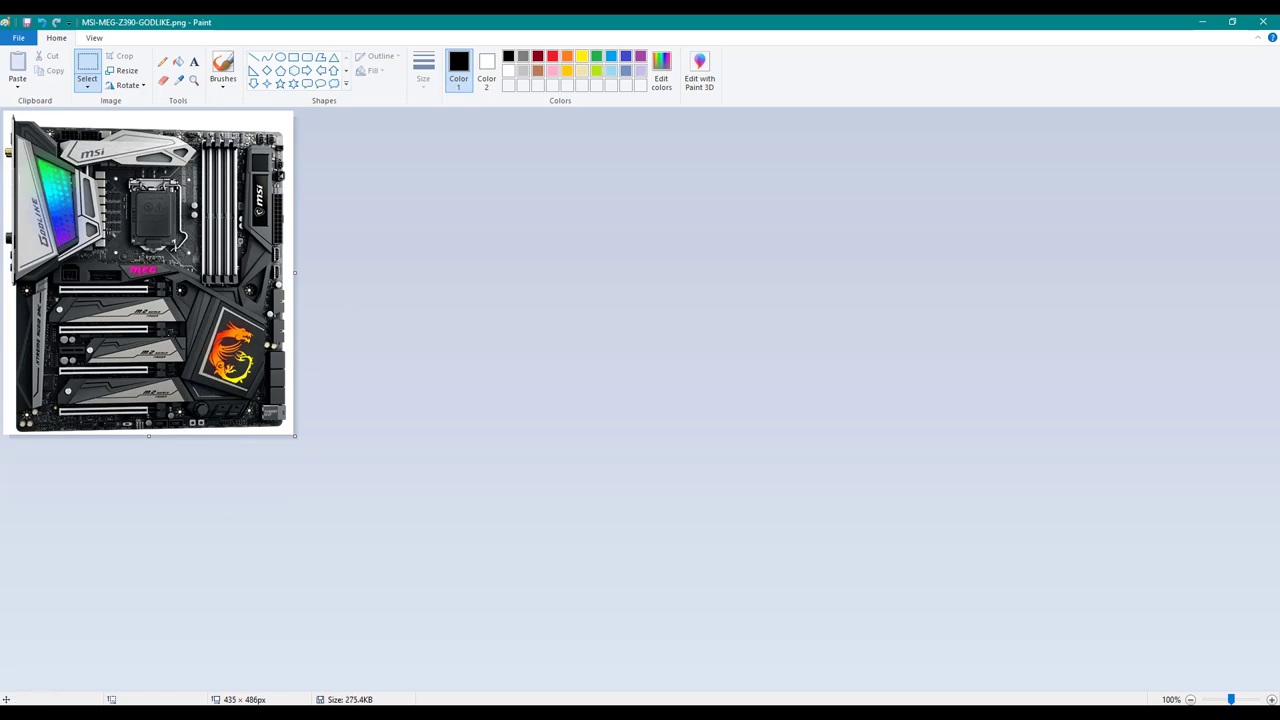
- Load the trimmed MSI-MEG-Z390-GODLIKE.png from the Downloads folder into the sixth Image Resizer tab
{"action": "key", "text": "alt+Tab"}
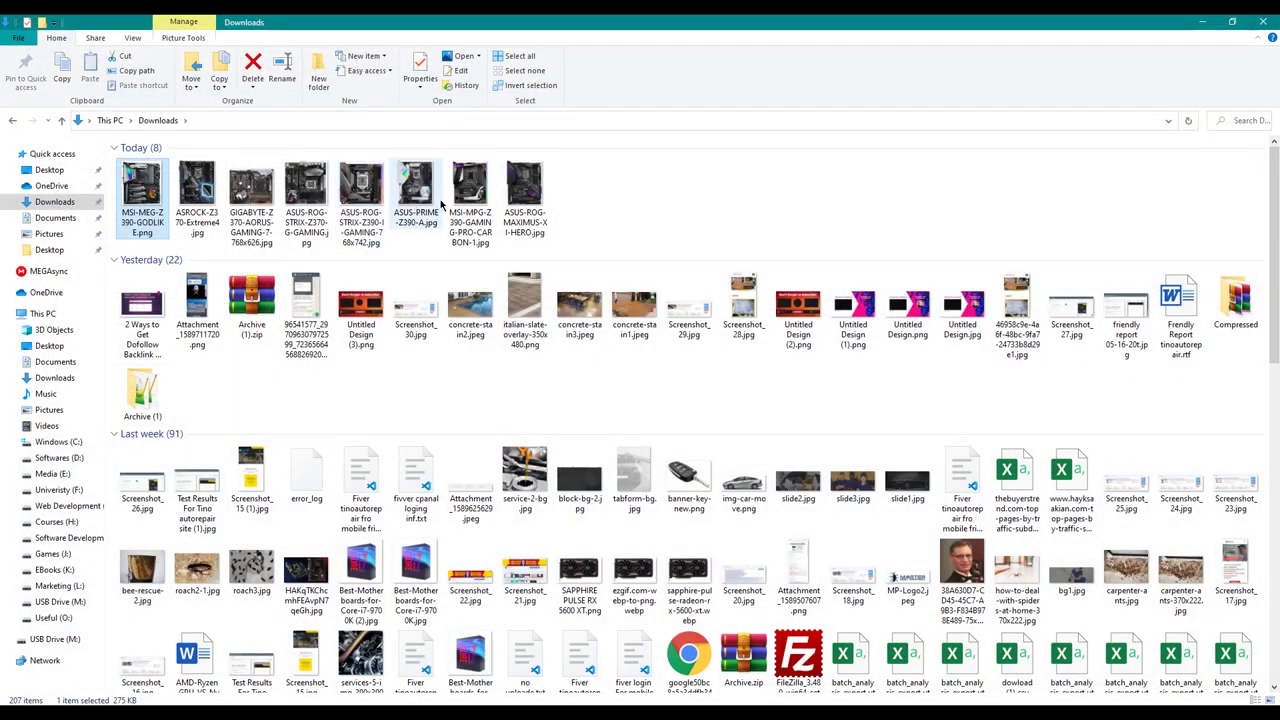
{"action": "key", "text": "alt+Tab"}
{"action": "key", "text": "alt+Tab"}
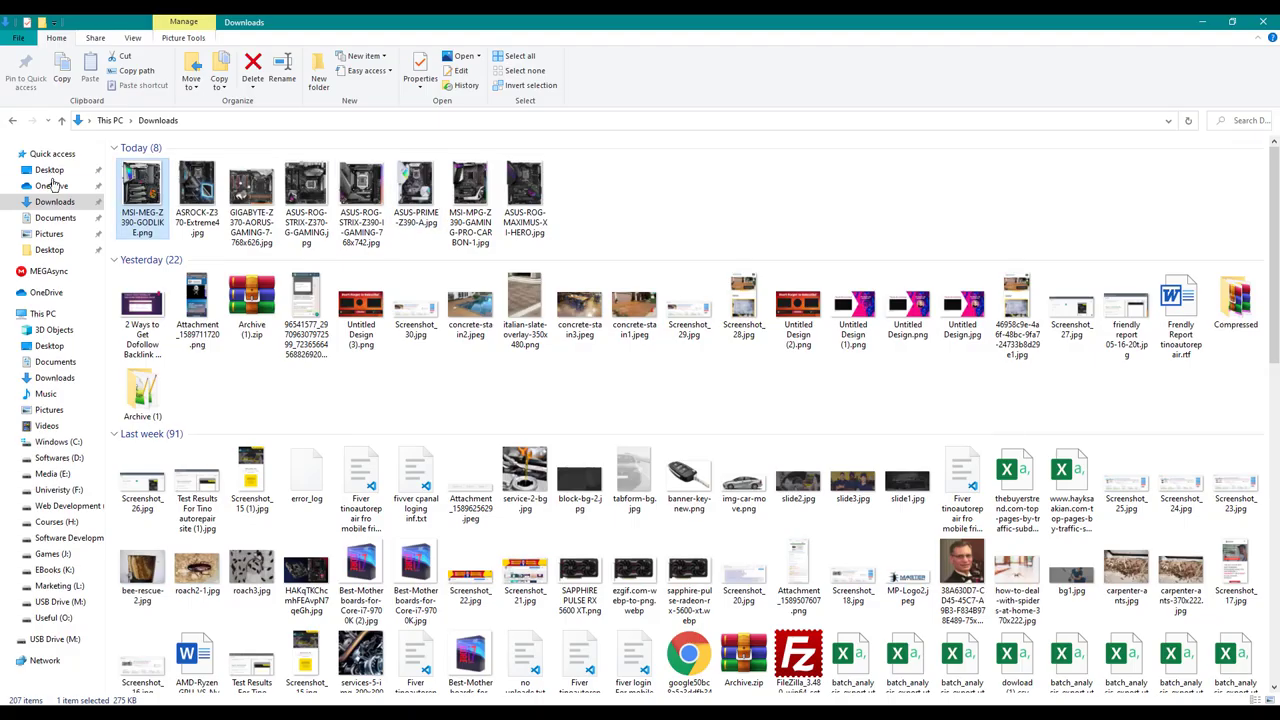
{"action": "key", "text": "alt+Tab"}
{"action": "left_click_drag", "start_coordinate": [142, 195], "coordinate": [560, 338]}
- Load ASUS-PRIME-Z390-A.jpg, MSI-MPG-Z390-GAMING-PRO-CARBON-1.jpg and ASUS-ROG-MAXIMUS-XI-HERO.jpg into the seventh, eighth and ninth Image Resizer tabs
{"action": "key", "text": "alt+Tab"}
{"action": "left_click_drag", "start_coordinate": [418, 195], "coordinate": [700, 274]}
{"action": "key", "text": "alt+Tab"}
{"action": "key", "text": "alt+Tab"}
{"action": "left_click_drag", "start_coordinate": [470, 190], "coordinate": [604, 272]}
{"action": "key", "text": "alt+Tab"}
{"action": "left_click", "coordinate": [1080, 25]}
{"action": "key", "text": "alt+Tab"}
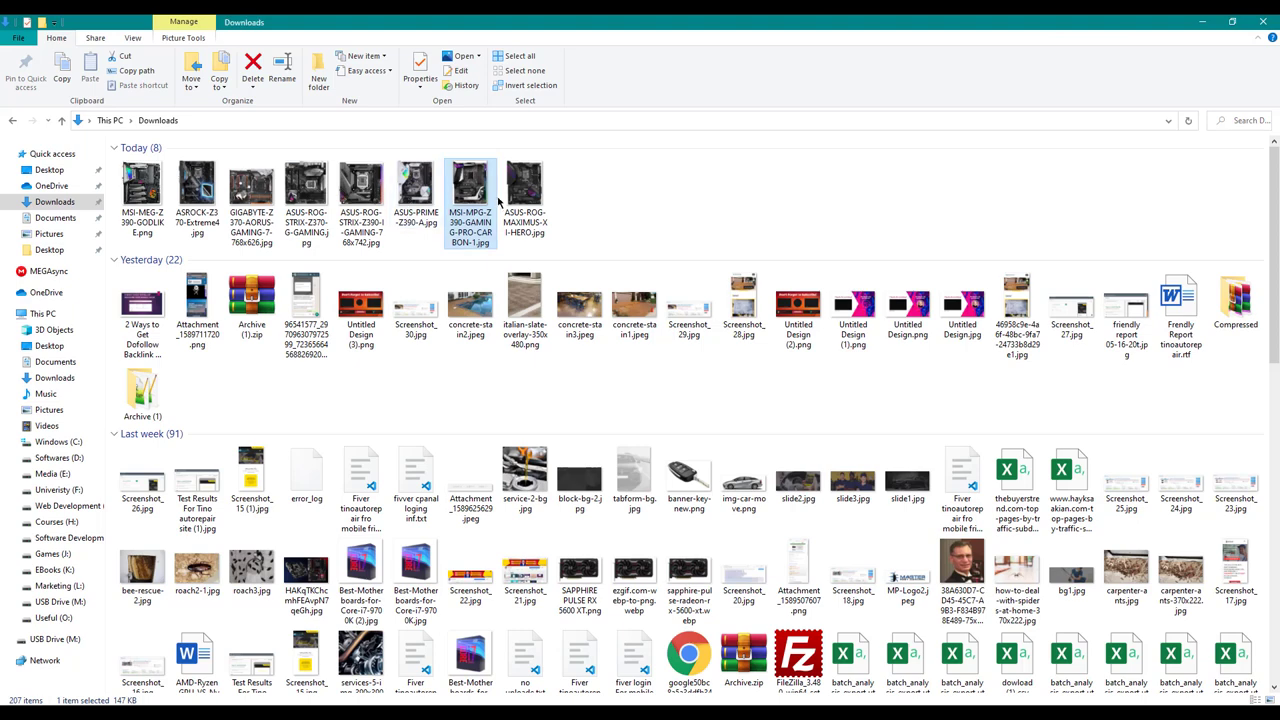
{"action": "left_click_drag", "start_coordinate": [522, 190], "coordinate": [722, 286]}
{"action": "key", "text": "alt+Tab"}
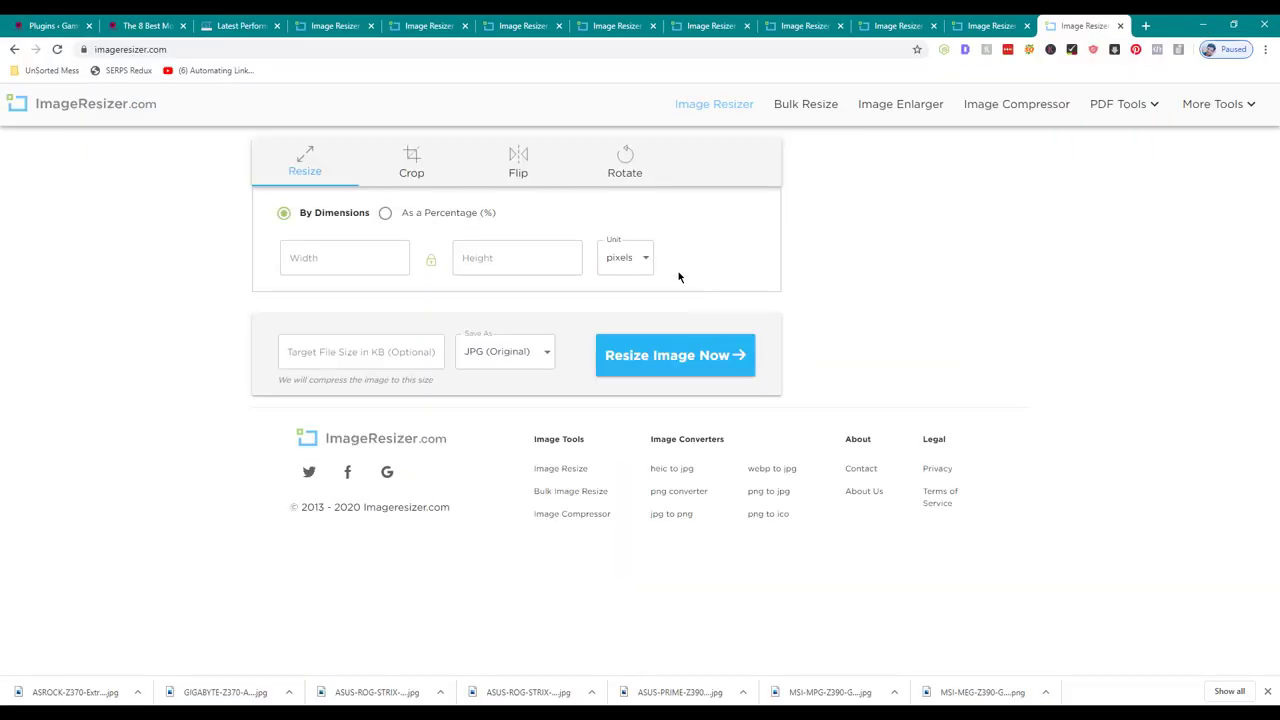
- Resize the GIGABYTE image in the first Image Resizer tab to a width of 75 pixels with the aspect ratio locked
{"action": "left_click", "coordinate": [330, 20]}
{"action": "left_click", "coordinate": [370, 263]}
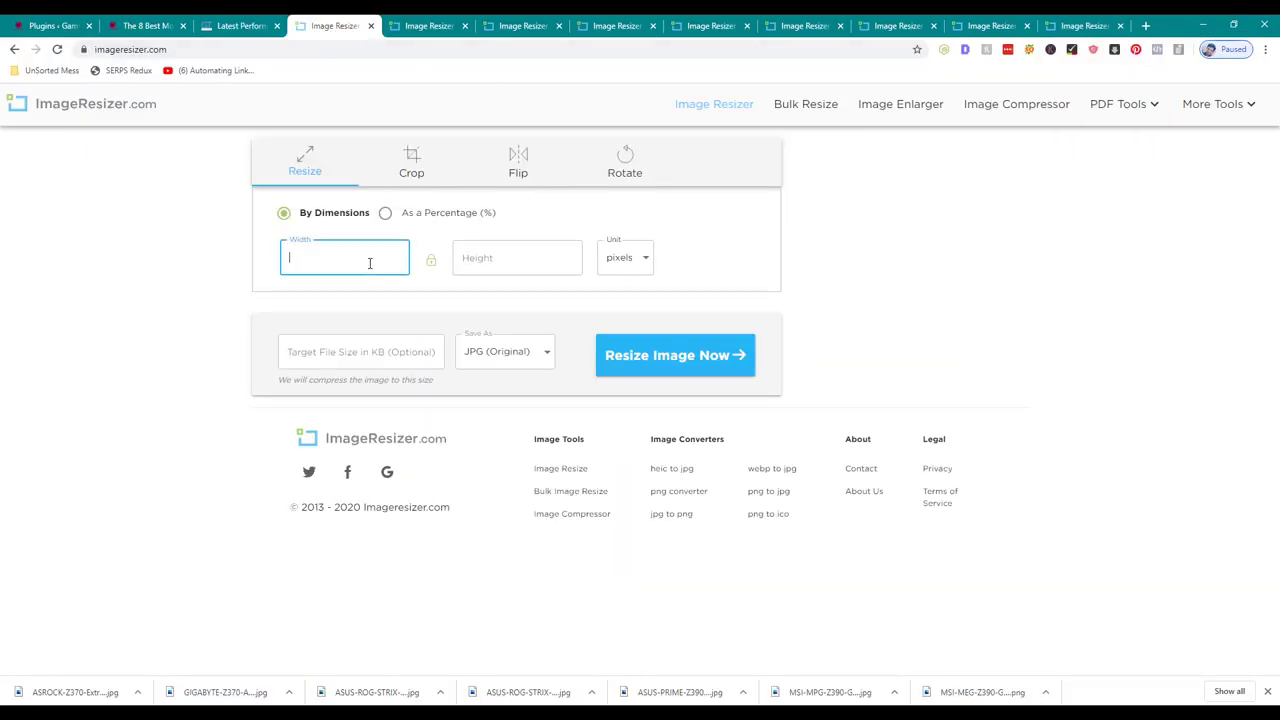
{"action": "left_click", "coordinate": [431, 260]}
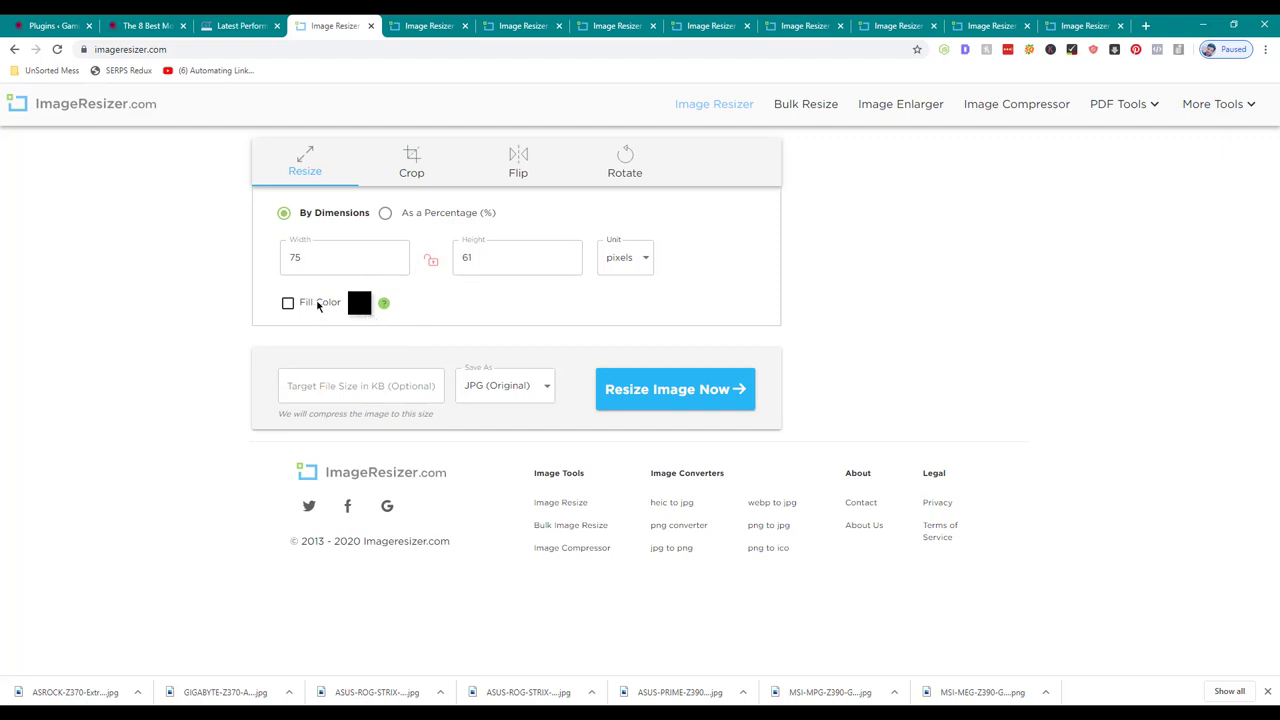
{"action": "left_click", "coordinate": [431, 260]}
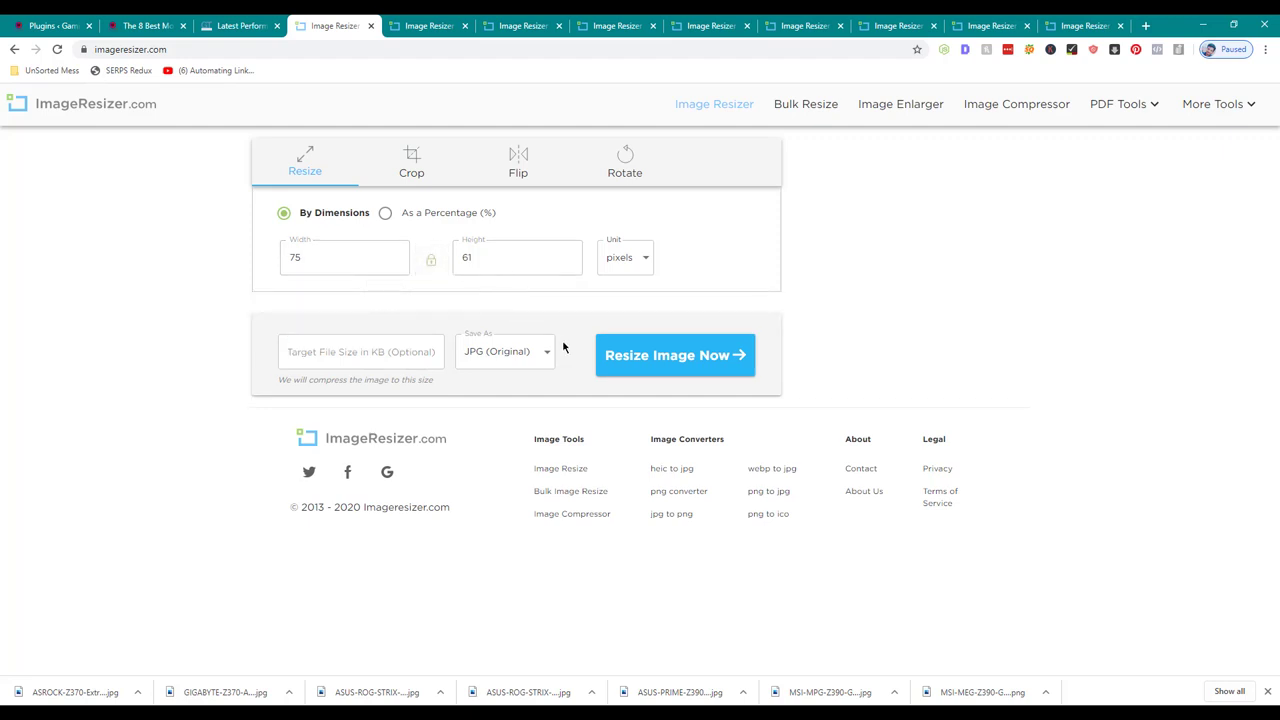
{"action": "left_click", "coordinate": [615, 358]}
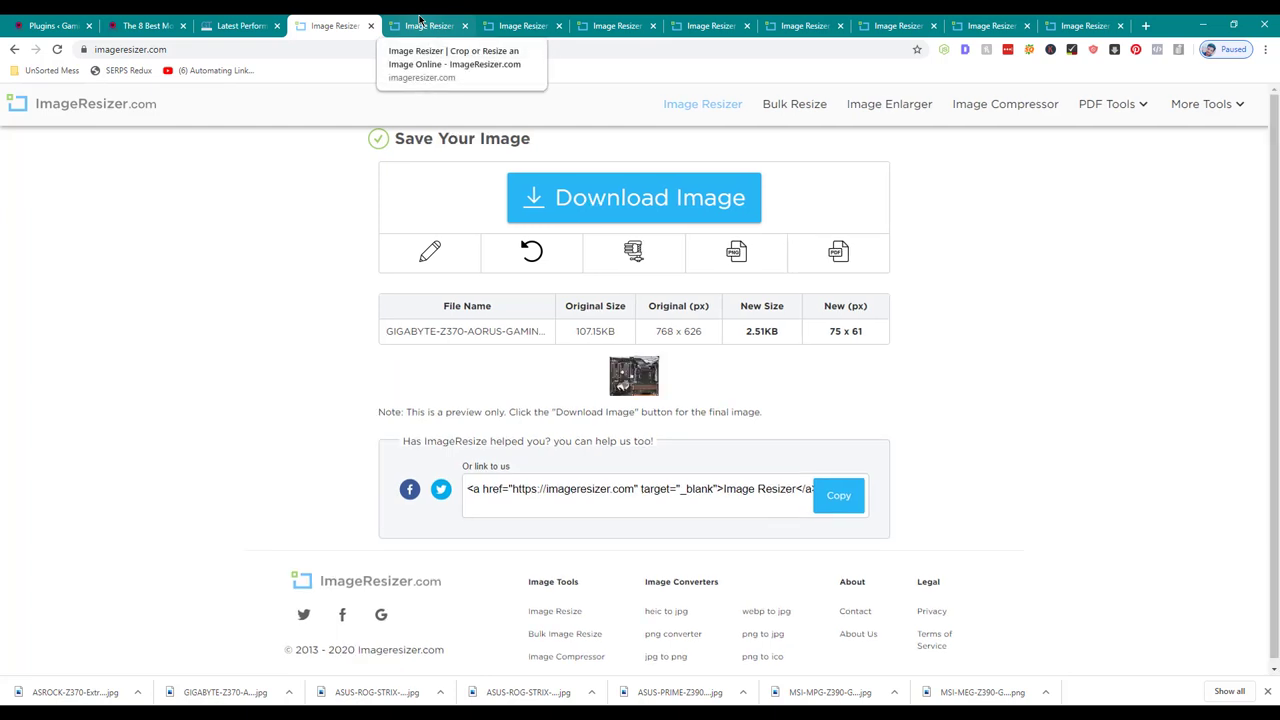
- Resize the images in the second and third Image Resizer tabs to a width of 75 pixels
{"action": "left_click", "coordinate": [421, 21]}
{"action": "left_click", "coordinate": [337, 263]}
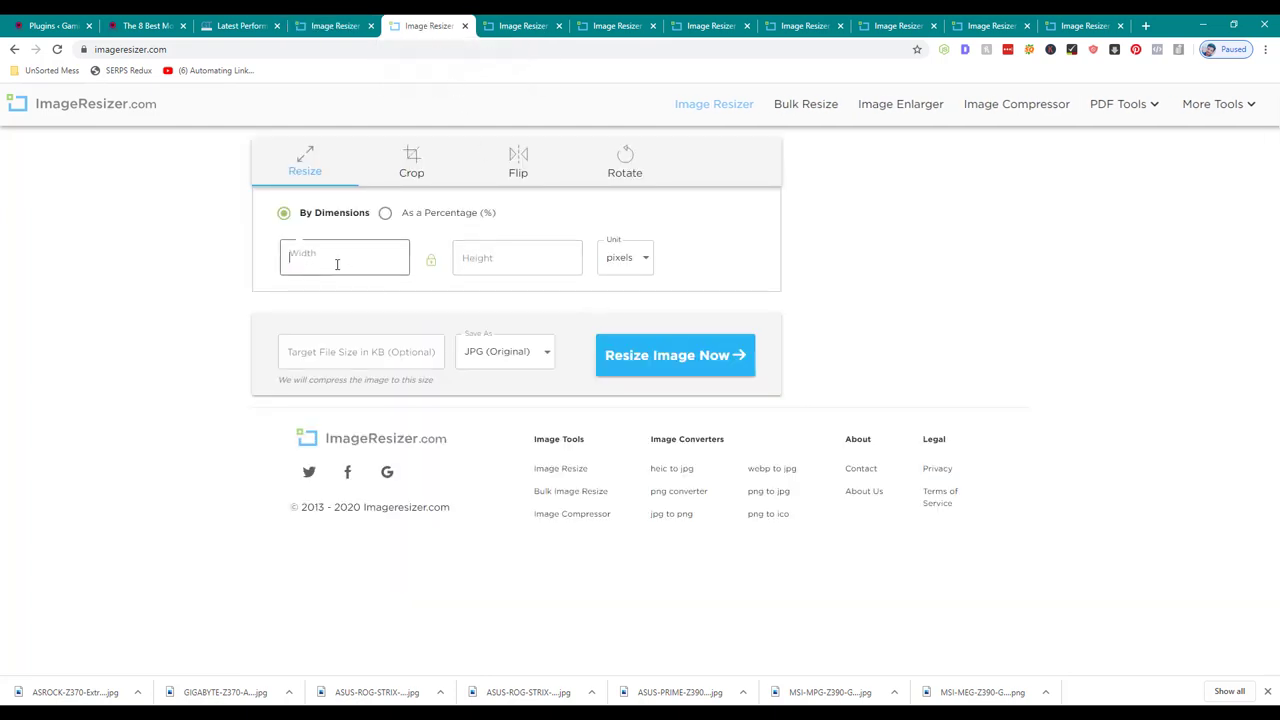
{"action": "type", "text": "75"}
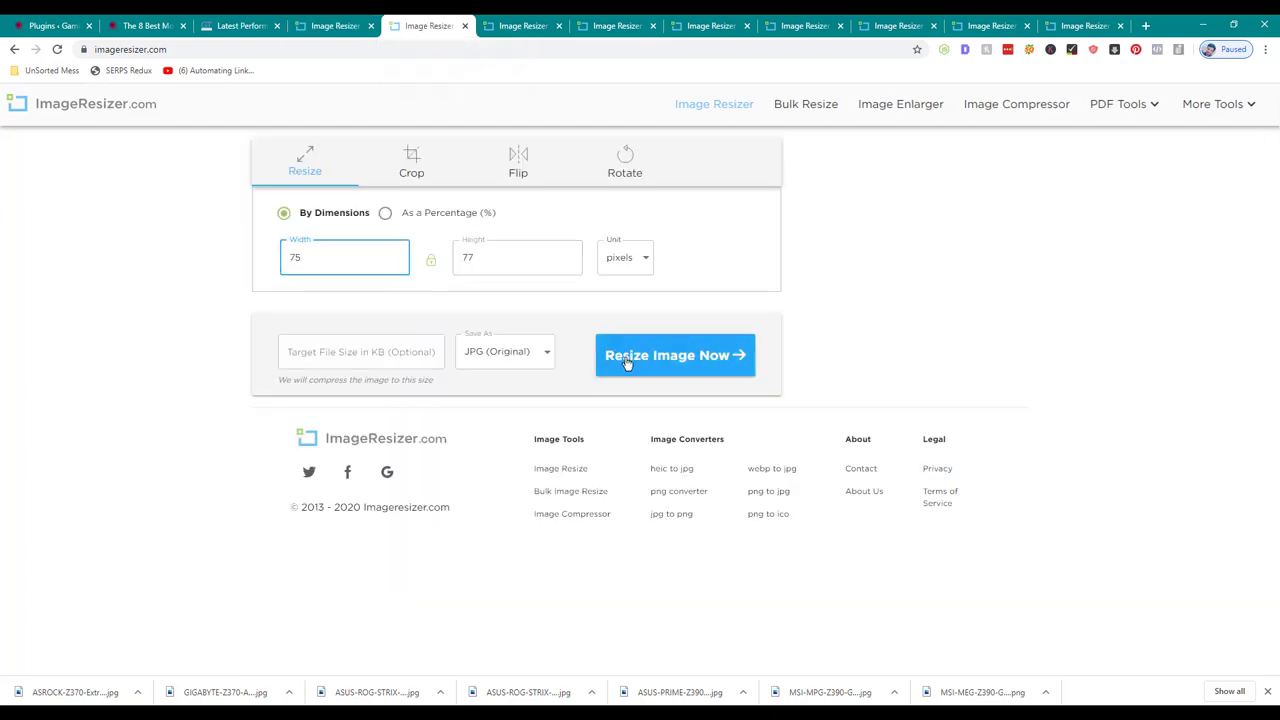
{"action": "left_click", "coordinate": [627, 362]}
{"action": "left_click", "coordinate": [503, 20]}
{"action": "left_click", "coordinate": [340, 258]}
{"action": "type", "text": "75"}
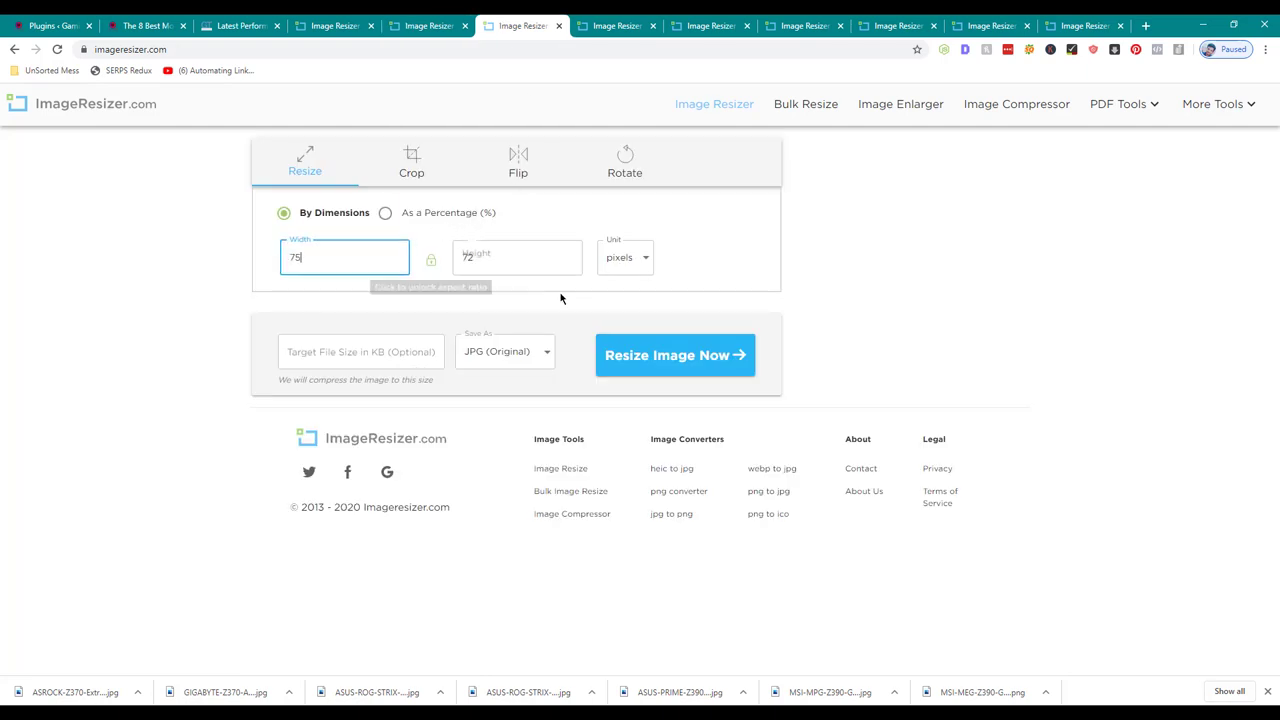
{"action": "left_click", "coordinate": [660, 356]}
- Resize the images in the fourth and fifth Image Resizer tabs to a width of 75 pixels
{"action": "left_click", "coordinate": [607, 24]}
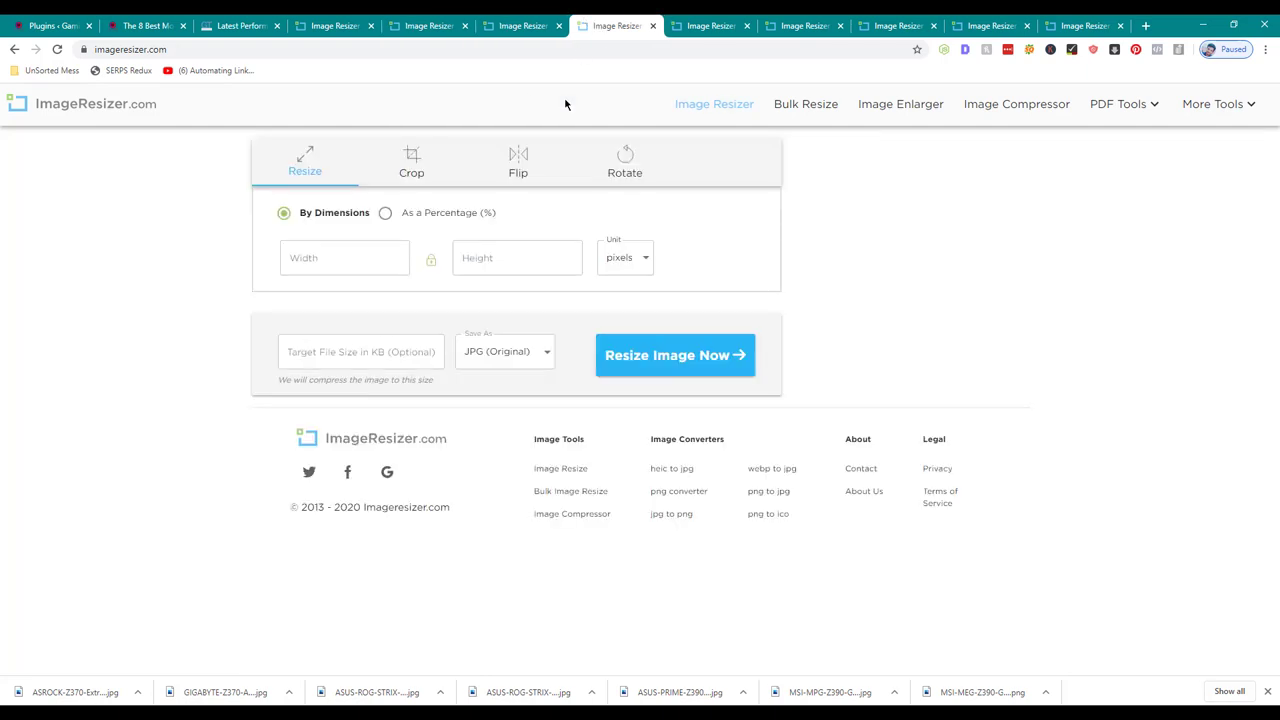
{"action": "left_click", "coordinate": [350, 270]}
{"action": "type", "text": "75"}
{"action": "left_click", "coordinate": [663, 367]}
{"action": "left_click", "coordinate": [705, 25]}
{"action": "left_click", "coordinate": [358, 269]}
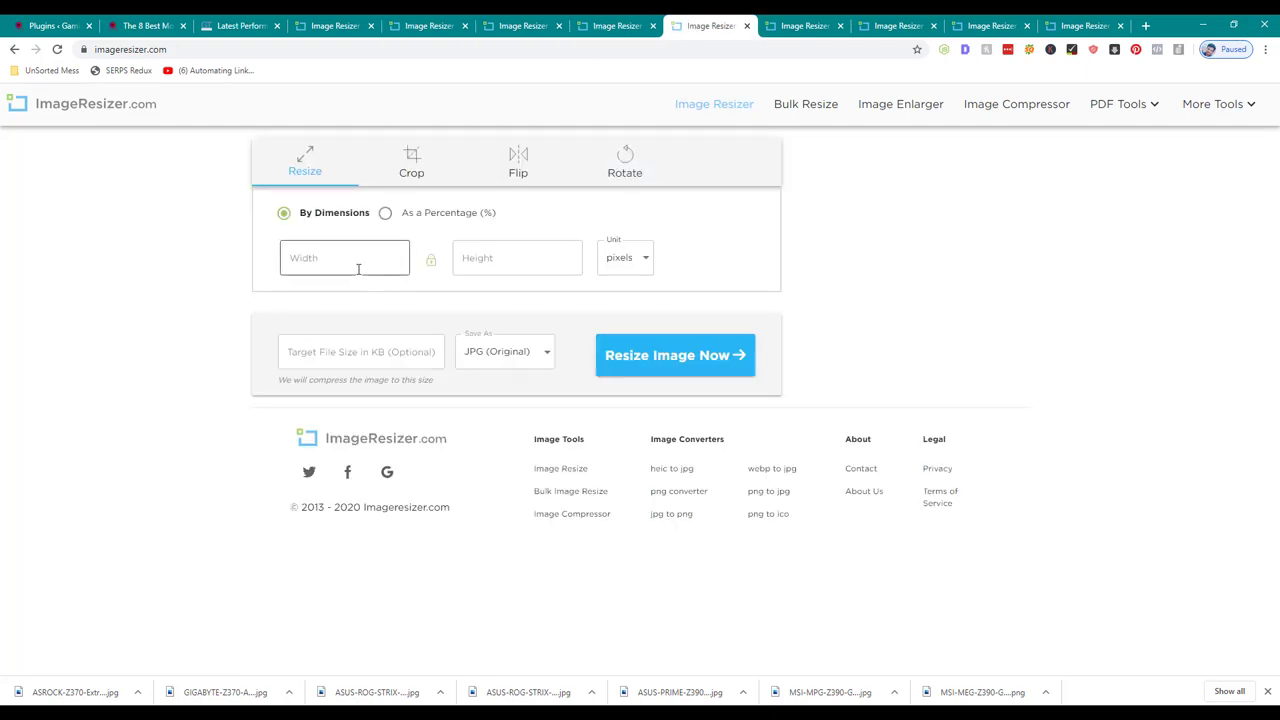
{"action": "type", "text": "75"}
{"action": "left_click", "coordinate": [675, 355]}
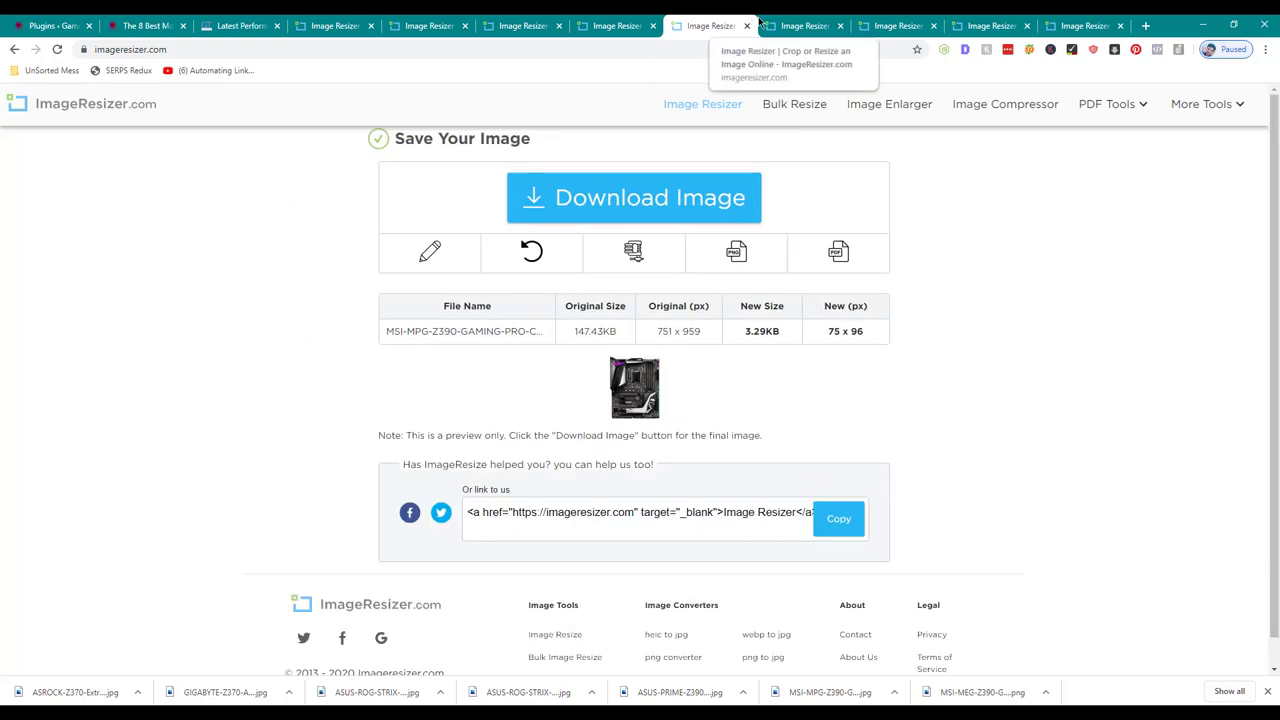
- Resize the images in the sixth and seventh Image Resizer tabs to a width of 75 pixels
{"action": "left_click", "coordinate": [760, 22]}
{"action": "left_click", "coordinate": [300, 270]}
{"action": "type", "text": "75"}
{"action": "left_click", "coordinate": [657, 354]}
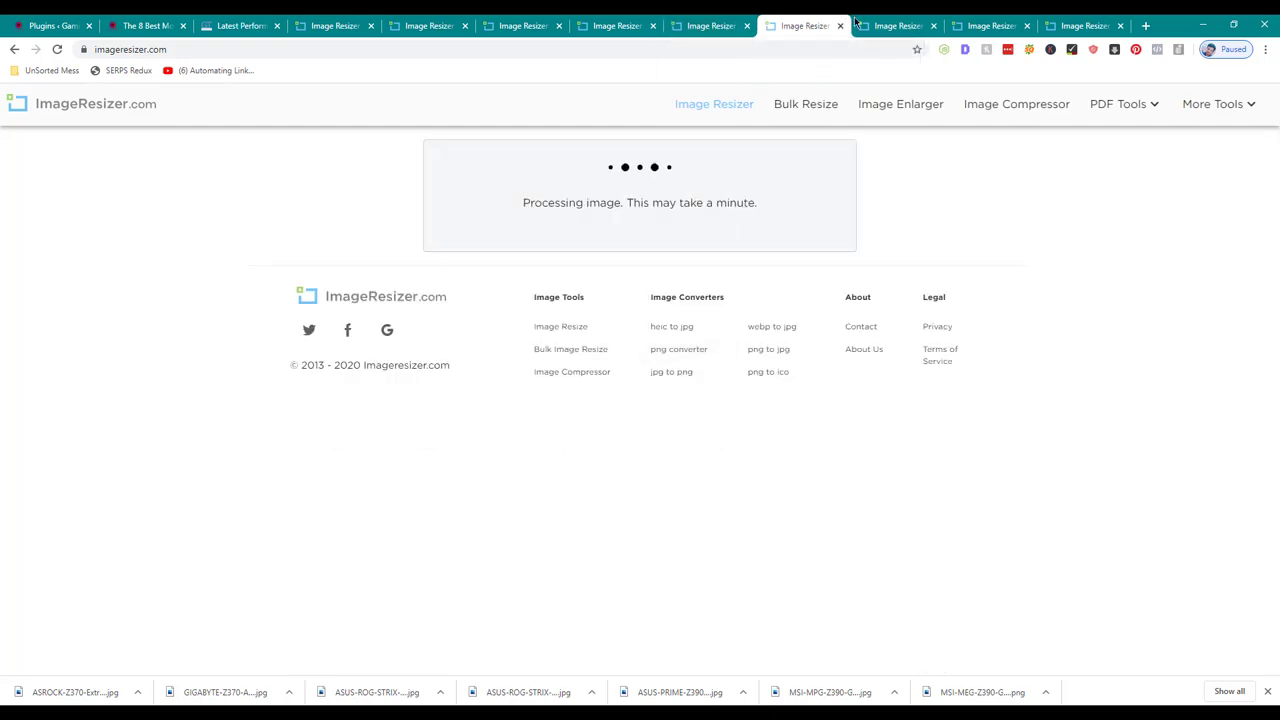
{"action": "left_click", "coordinate": [858, 25]}
{"action": "left_click", "coordinate": [398, 258]}
{"action": "type", "text": "75"}
{"action": "left_click", "coordinate": [690, 354]}
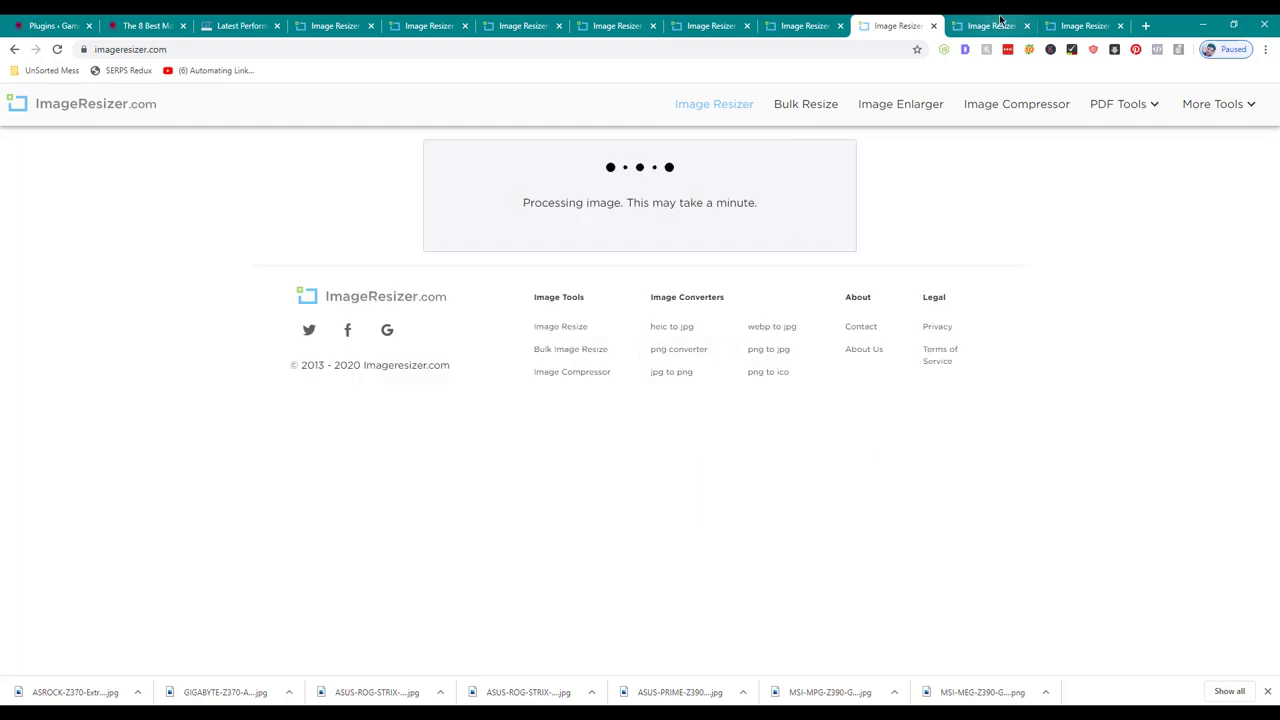
- Resize the images in the eighth and ninth Image Resizer tabs to a width of 75 pixels
{"action": "left_click", "coordinate": [992, 25]}
{"action": "left_click", "coordinate": [343, 258]}
{"action": "type", "text": "75"}
{"action": "left_click", "coordinate": [674, 354]}
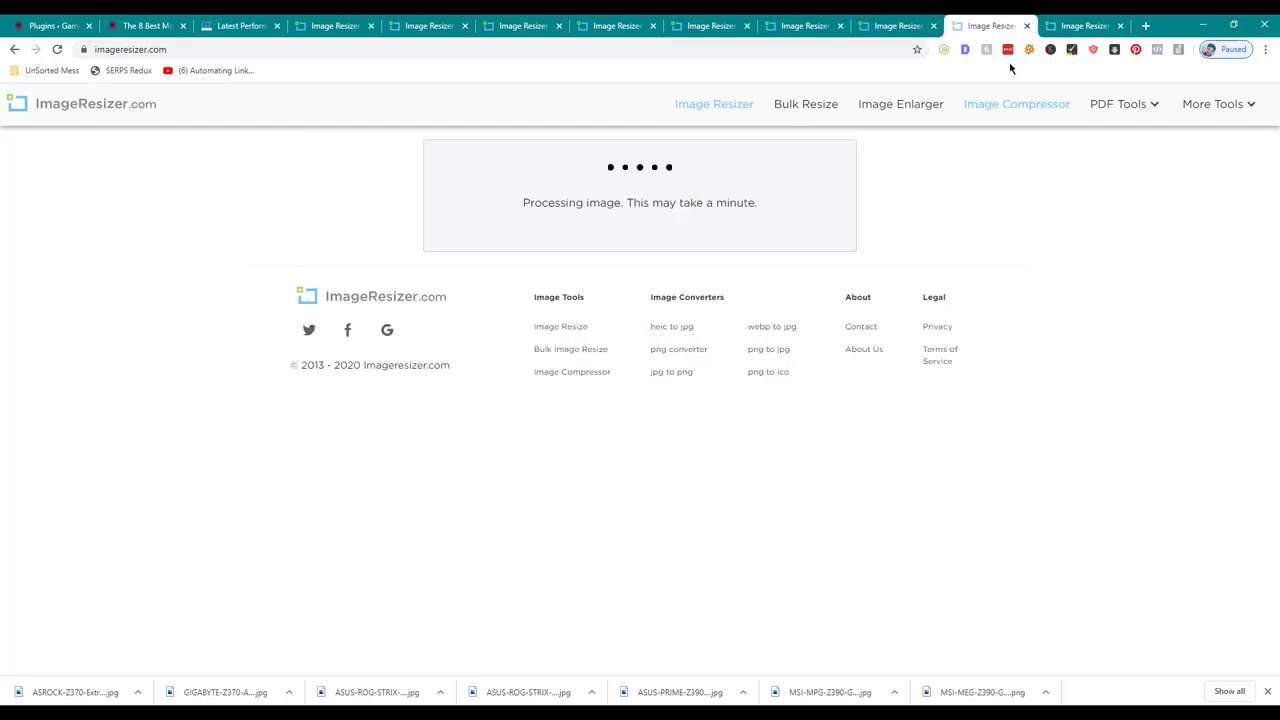
{"action": "left_click", "coordinate": [1085, 25]}
{"action": "left_click", "coordinate": [385, 258]}
{"action": "type", "text": "75"}
{"action": "left_click", "coordinate": [676, 354]}
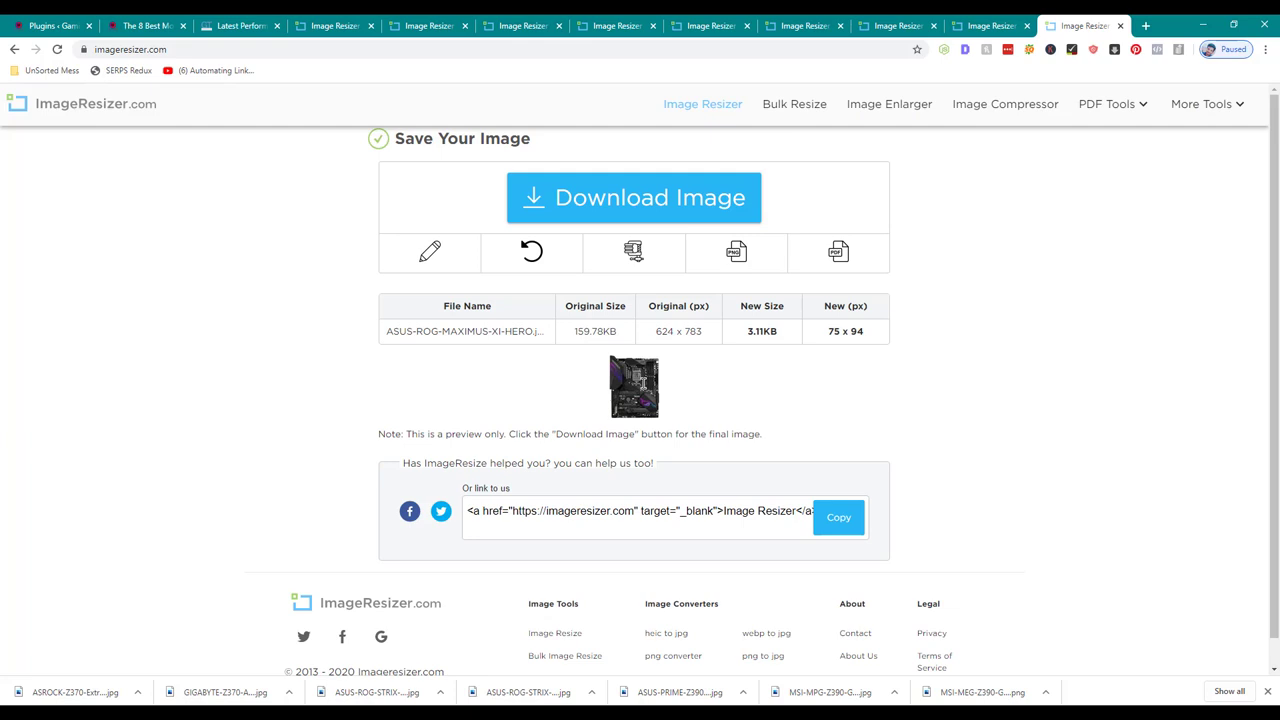
- Permanently delete the eight original motherboard images dated today from the Downloads folder
{"action": "left_click", "coordinate": [503, 22]}
{"action": "left_click", "coordinate": [425, 22]}
{"action": "left_click", "coordinate": [313, 22]}
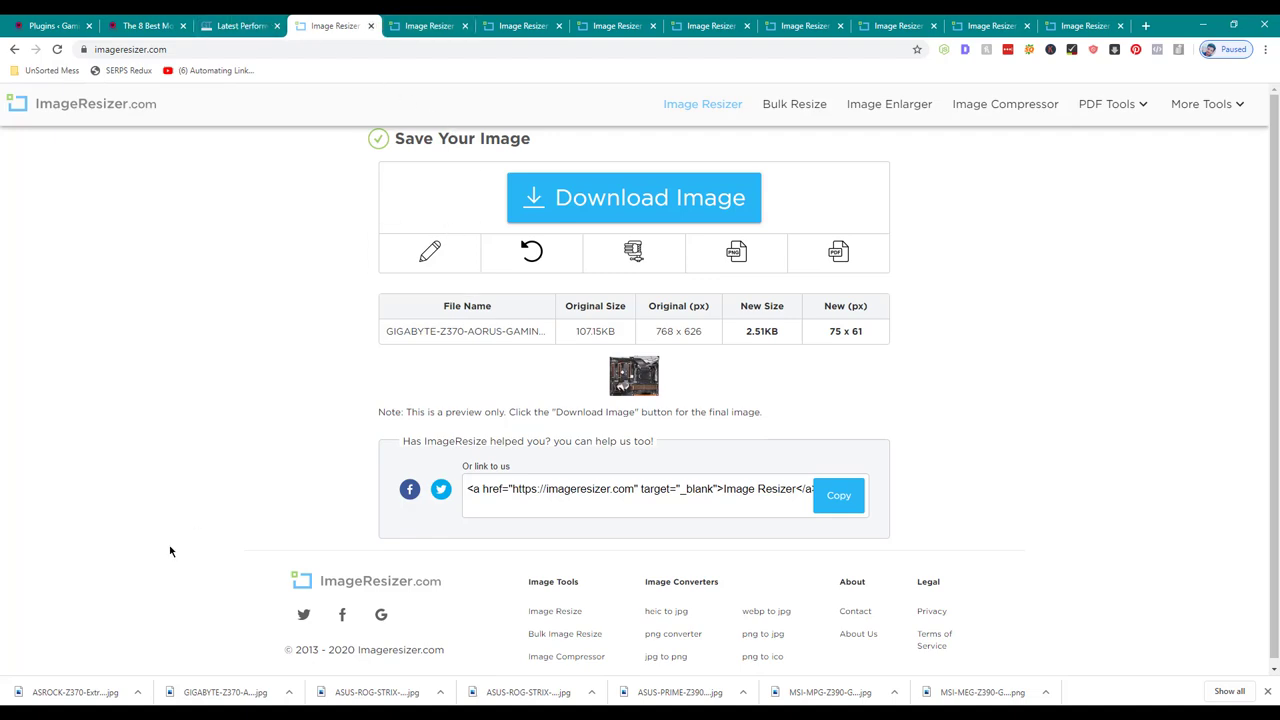
{"action": "key", "text": "alt+Tab"}
{"action": "left_click_drag", "start_coordinate": [616, 195], "coordinate": [117, 215]}
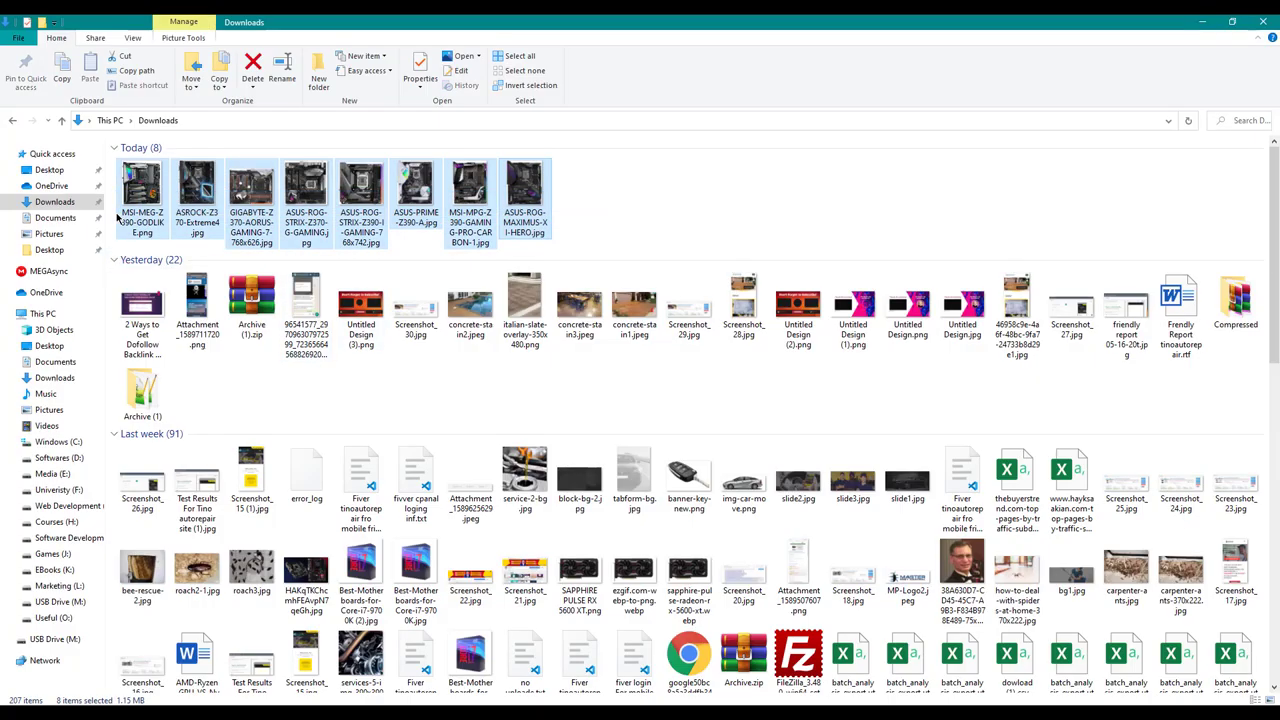
{"action": "key", "text": "shift+Delete"}
{"action": "key", "text": "Return"}
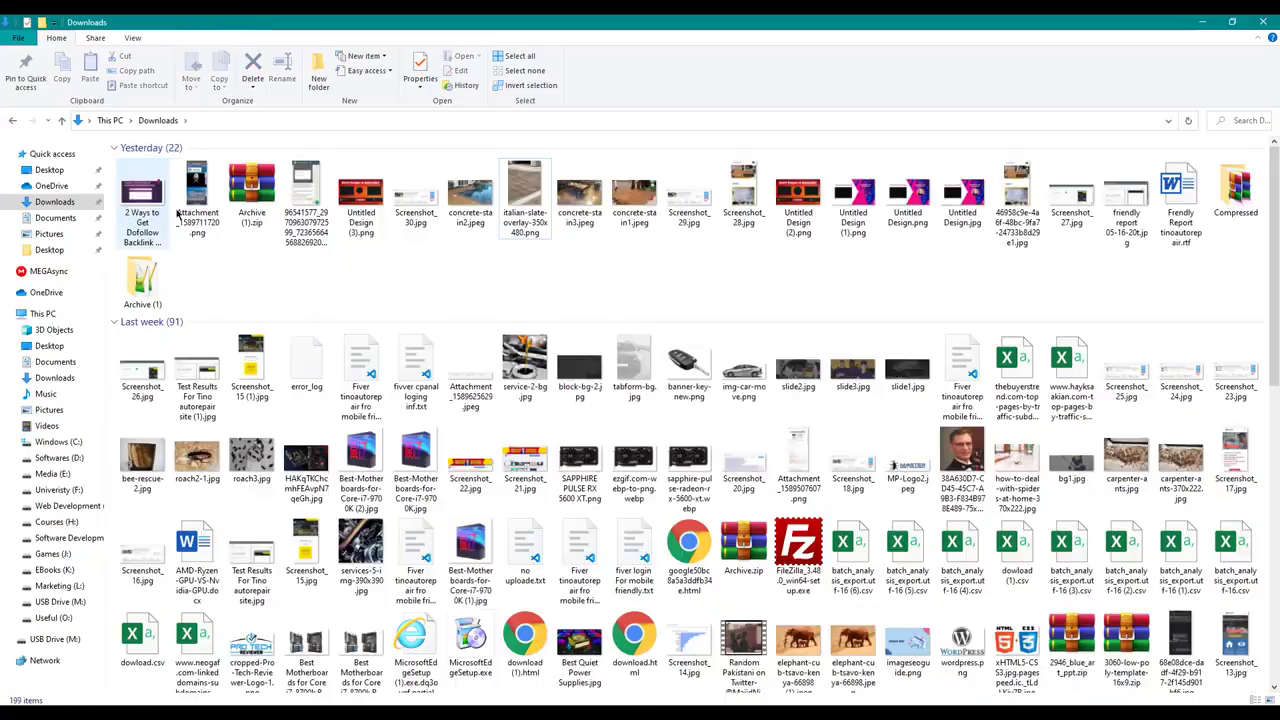
- Download the resized images from the first three Image Resizer tabs
{"action": "key", "text": "alt+Tab"}
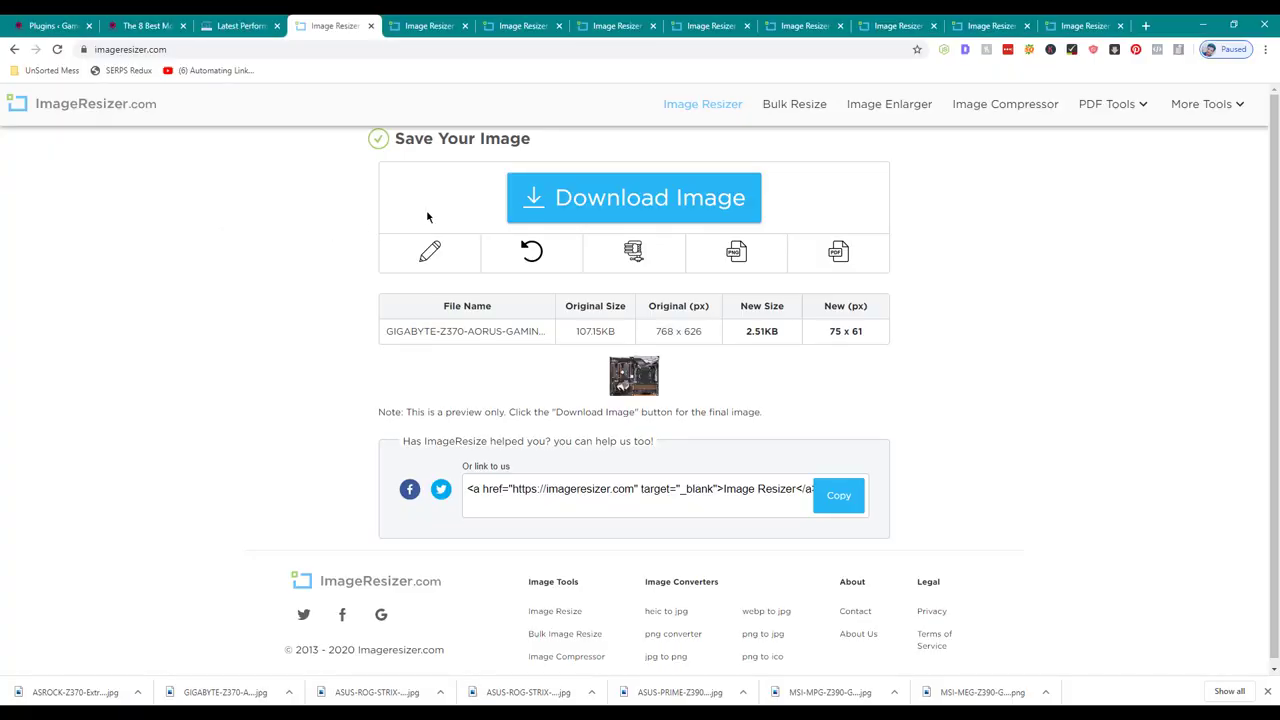
{"action": "left_click", "coordinate": [532, 213]}
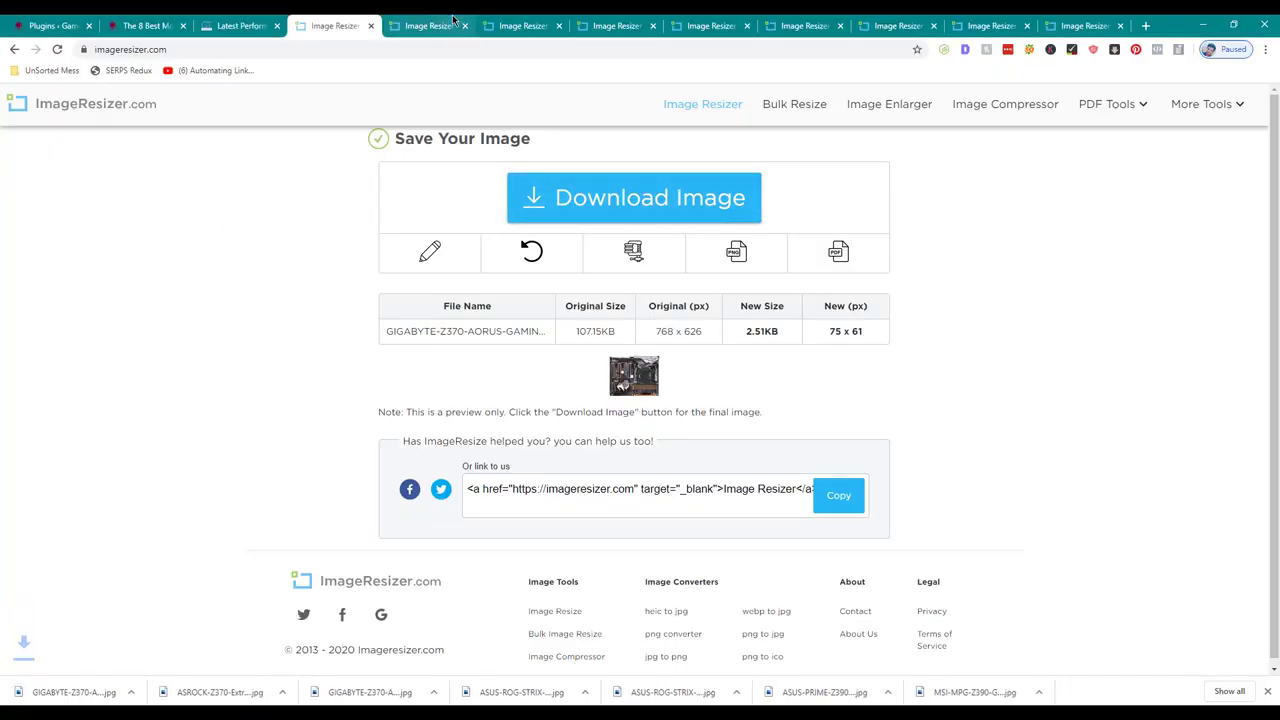
{"action": "key", "text": "ctrl+Tab"}
{"action": "left_click", "coordinate": [520, 25]}
{"action": "left_click", "coordinate": [630, 200]}
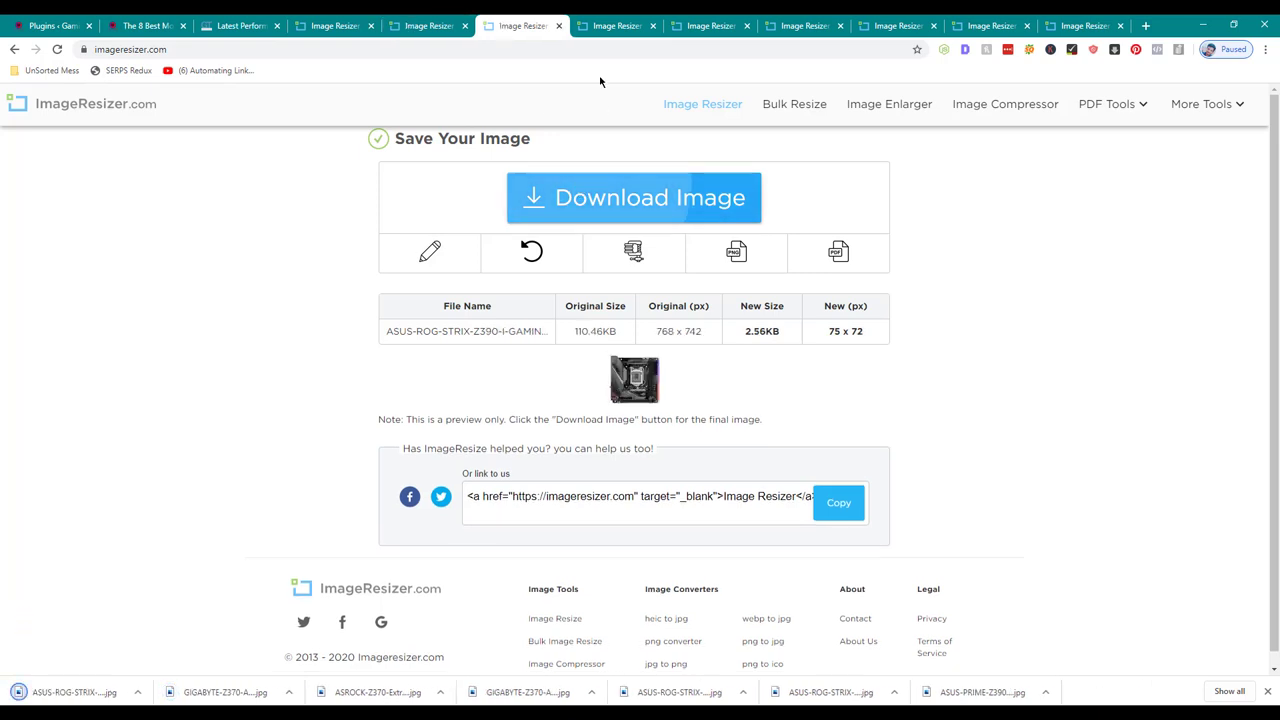
- Download the resized images from the fourth, fifth and sixth Image Resizer tabs
{"action": "left_click", "coordinate": [612, 25]}
{"action": "left_click", "coordinate": [641, 210]}
{"action": "left_click", "coordinate": [728, 28]}
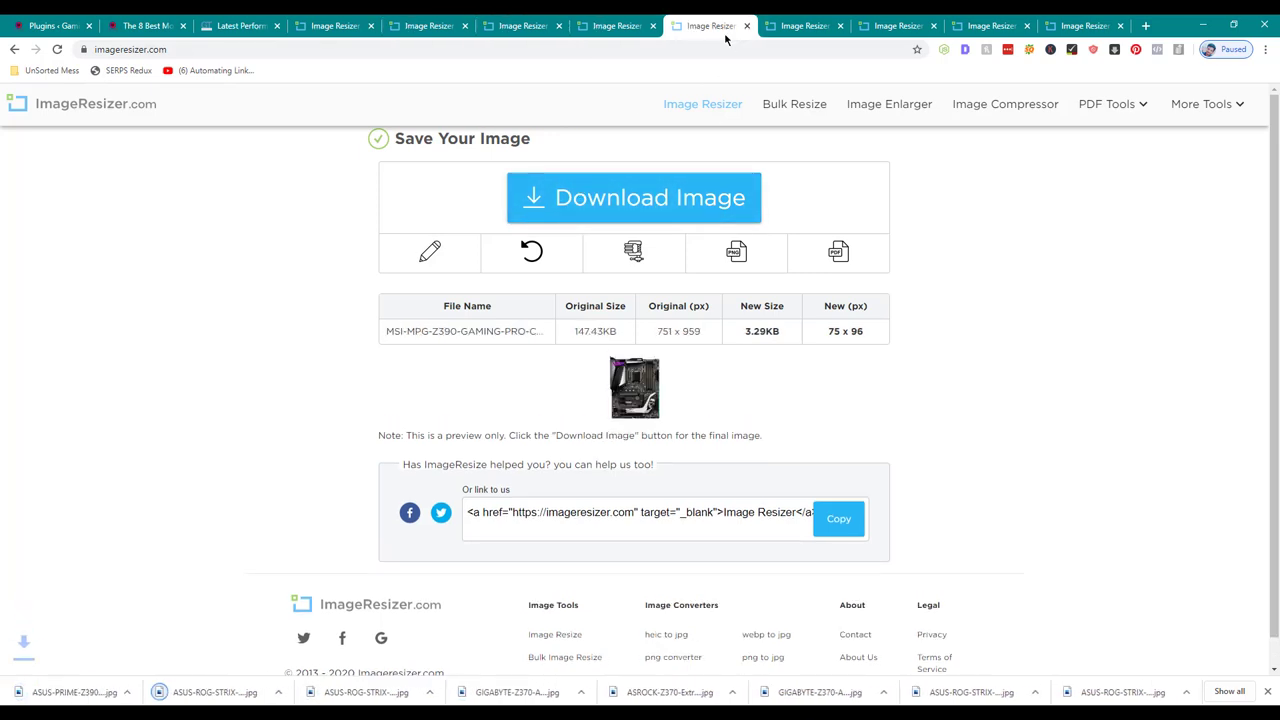
{"action": "left_click", "coordinate": [803, 25]}
{"action": "left_click", "coordinate": [700, 190]}
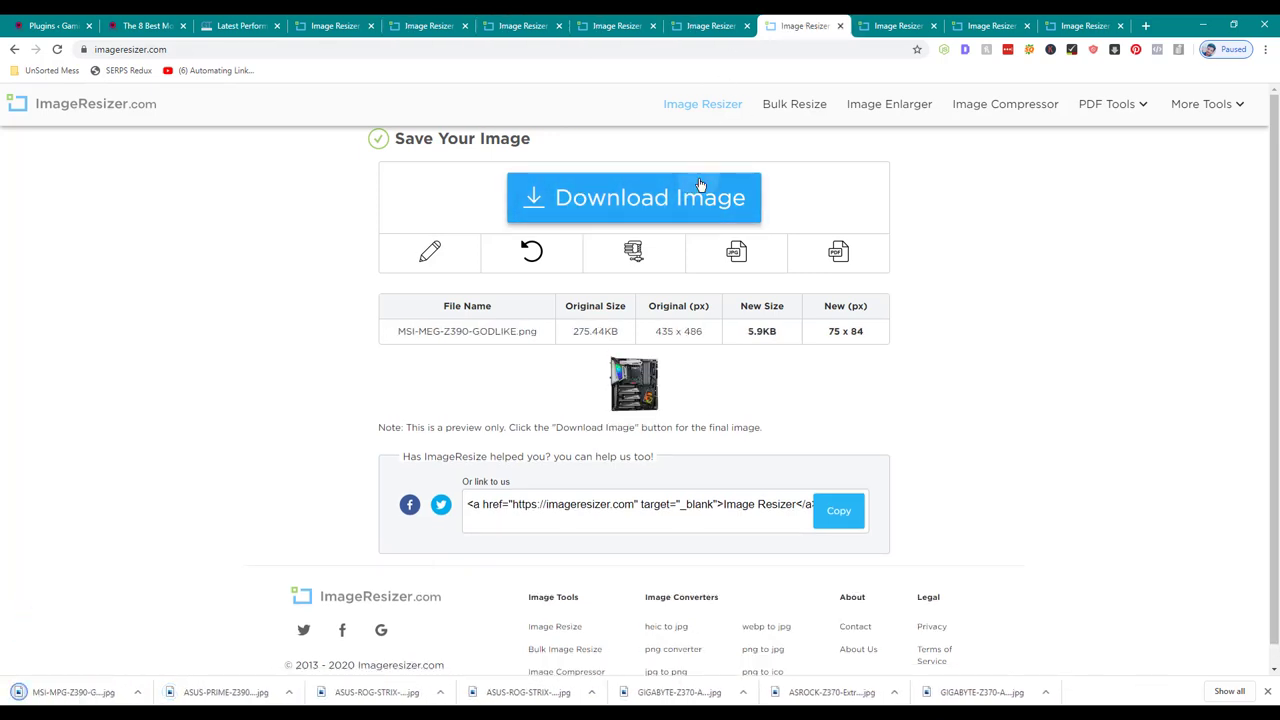
- Download the resized images from the seventh, eighth and ninth Image Resizer tabs
{"action": "key", "text": "ctrl+Tab"}
{"action": "left_click", "coordinate": [737, 197]}
{"action": "key", "text": "ctrl+Tab"}
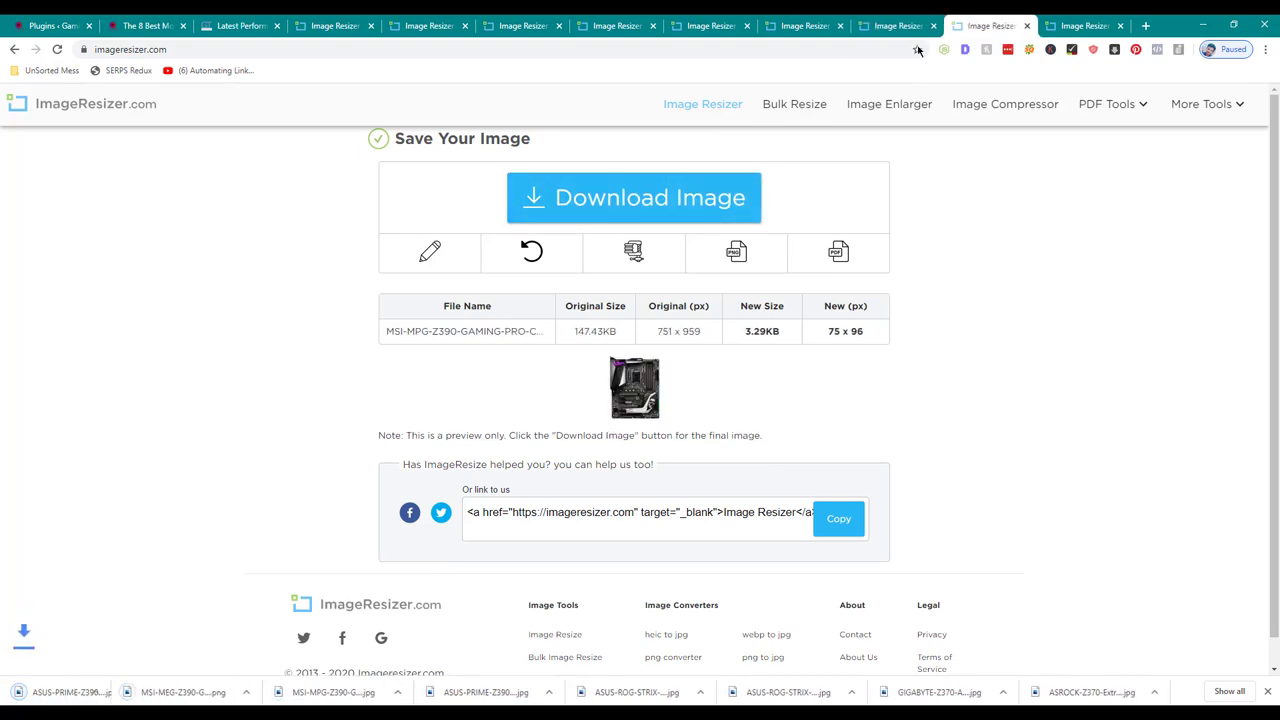
{"action": "left_click", "coordinate": [700, 197]}
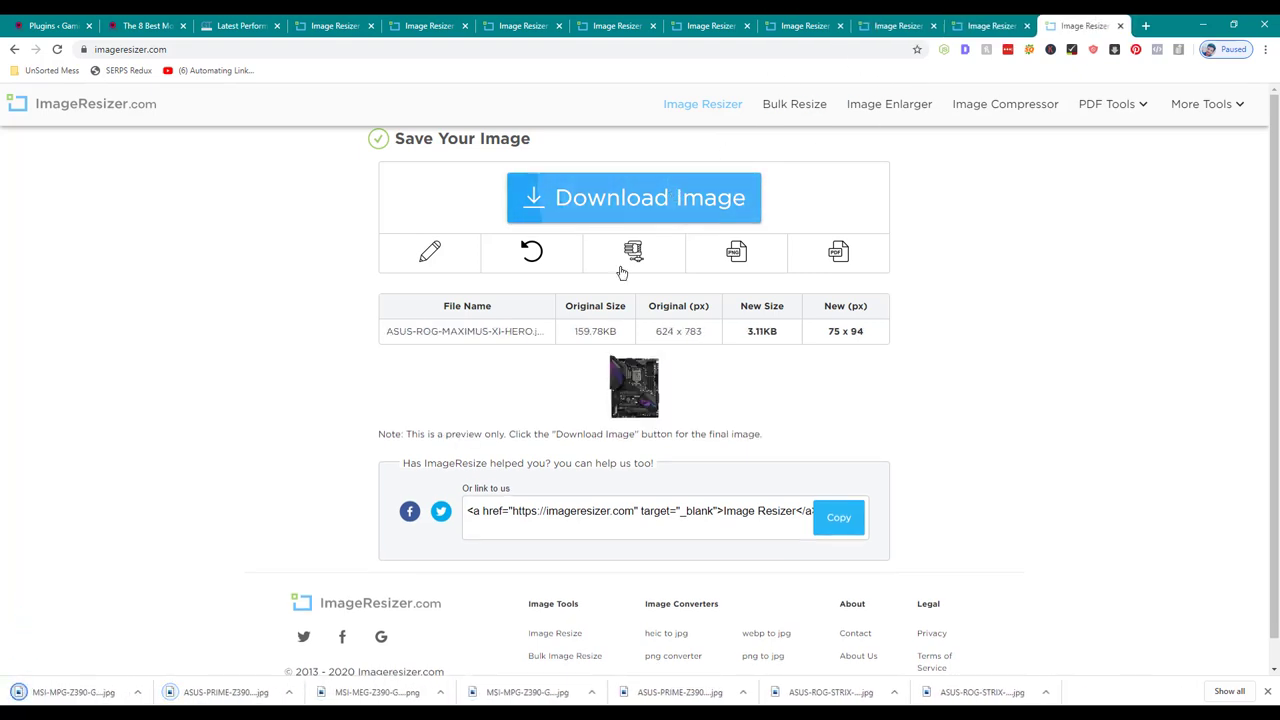
- Switch to the Downloads folder and rename the ASUS-ROG-MAXIMUS-XI-HERO image as ASUS-ROG-MAXIMUS-XI-HERO-75.jpg
{"action": "key", "text": "alt+Tab"}
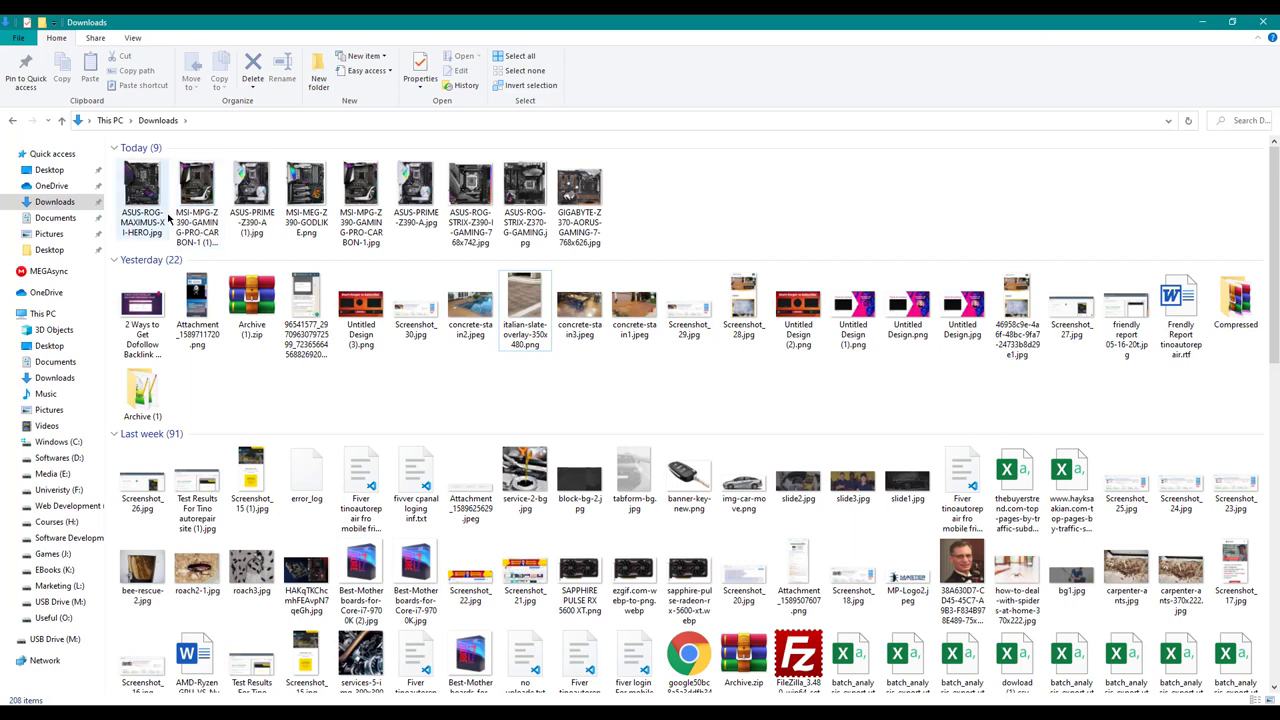
{"action": "left_click", "coordinate": [166, 238]}
{"action": "key", "text": "F2"}
{"action": "key", "text": "Return"}
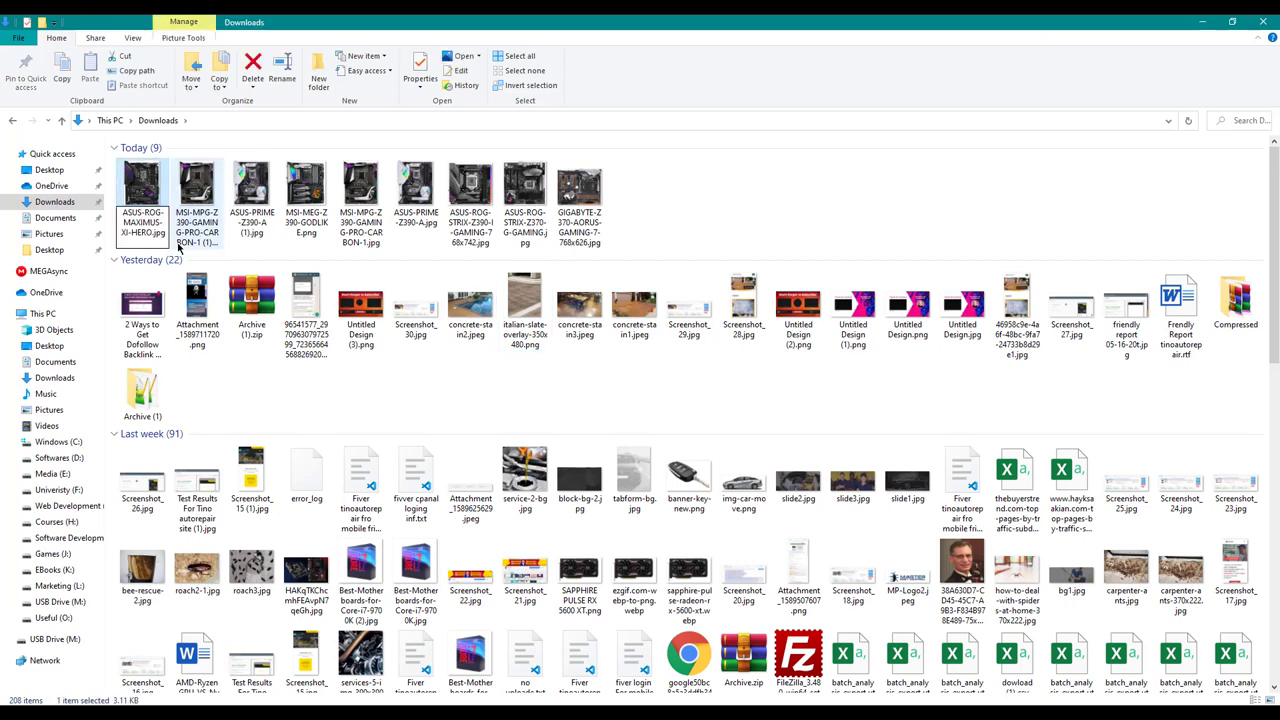
{"action": "type", "text": "-75"}
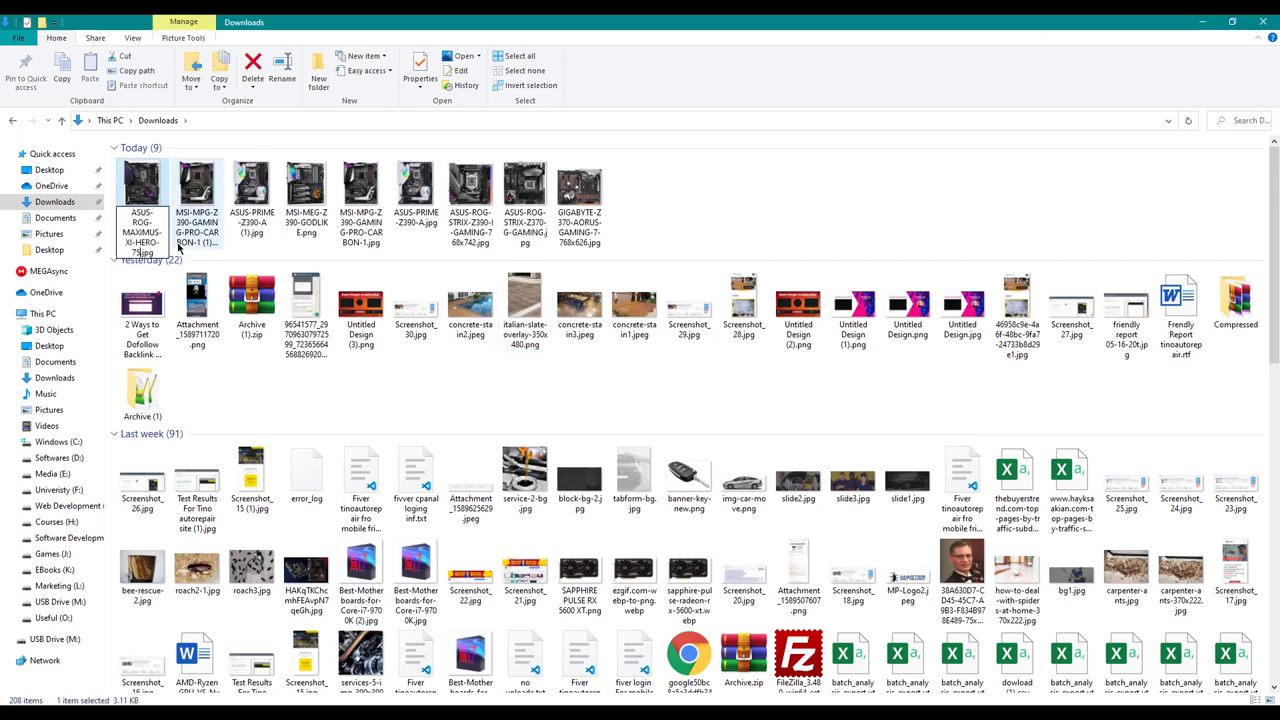
{"action": "key", "text": "Return"}
{"action": "left_click", "coordinate": [180, 248]}
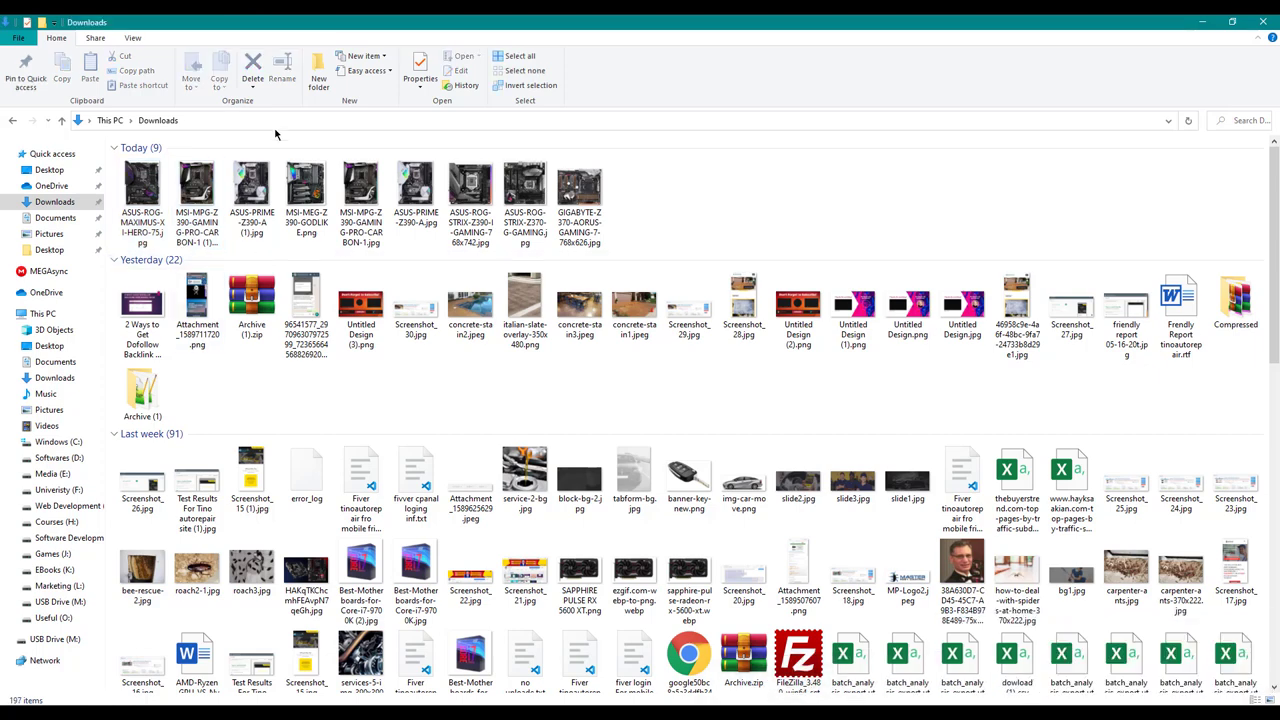
- Rename MSI-MPG-Z390-GAMING-PRO-CARBON-1 (1).jpg as MSI-MPG-Z390-GAMING-PRO-CARBON-75.jpg
{"action": "left_click", "coordinate": [208, 203]}
{"action": "key", "text": "Right"}
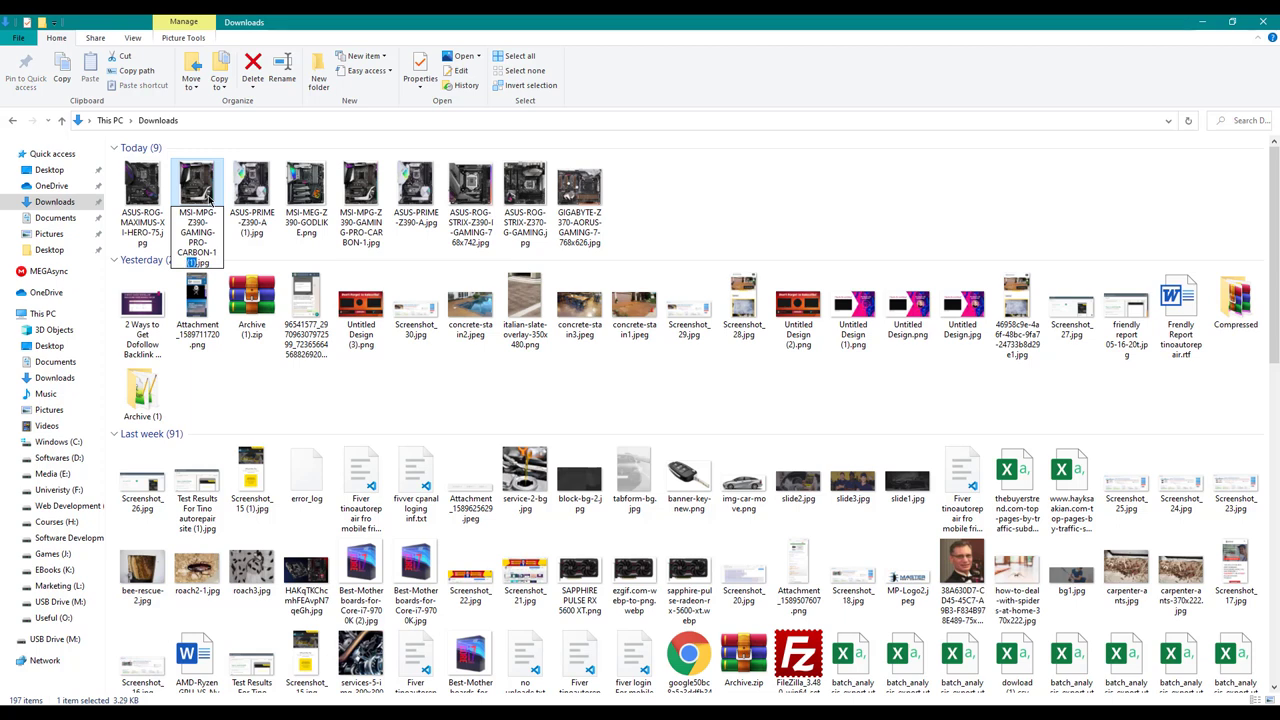
{"action": "type", "text": "75"}
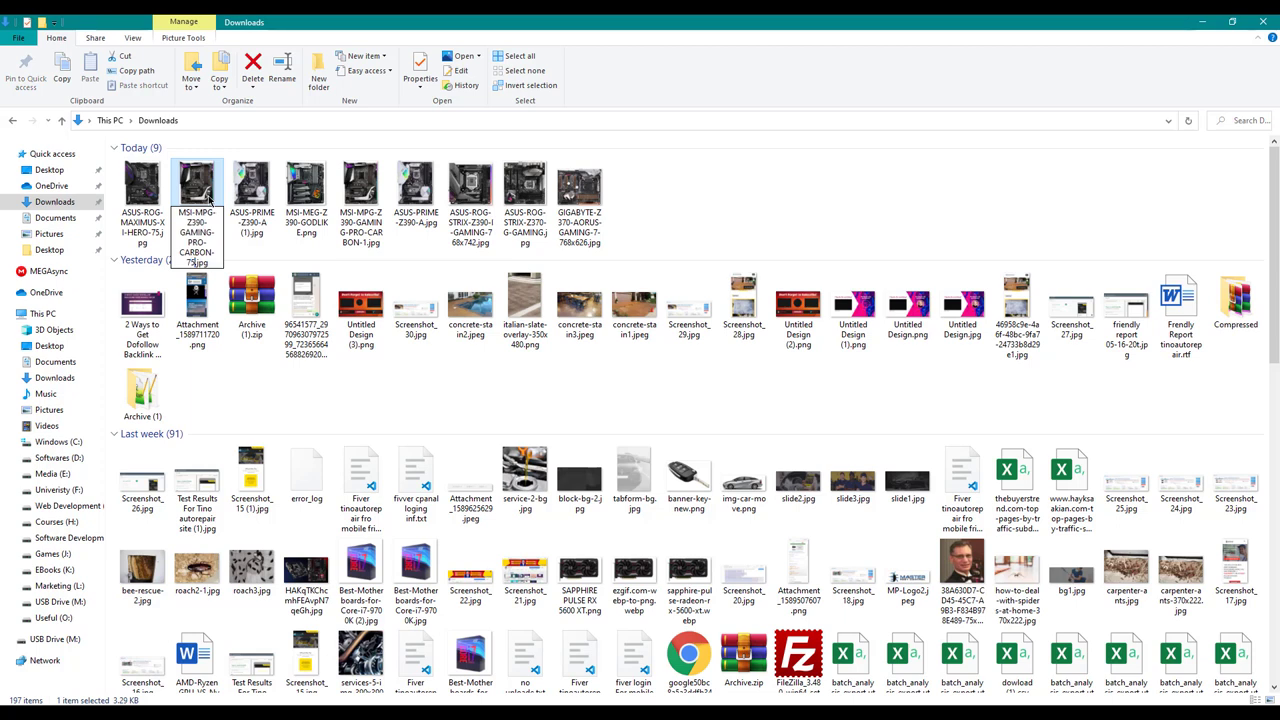
{"action": "key", "text": "Tab"}
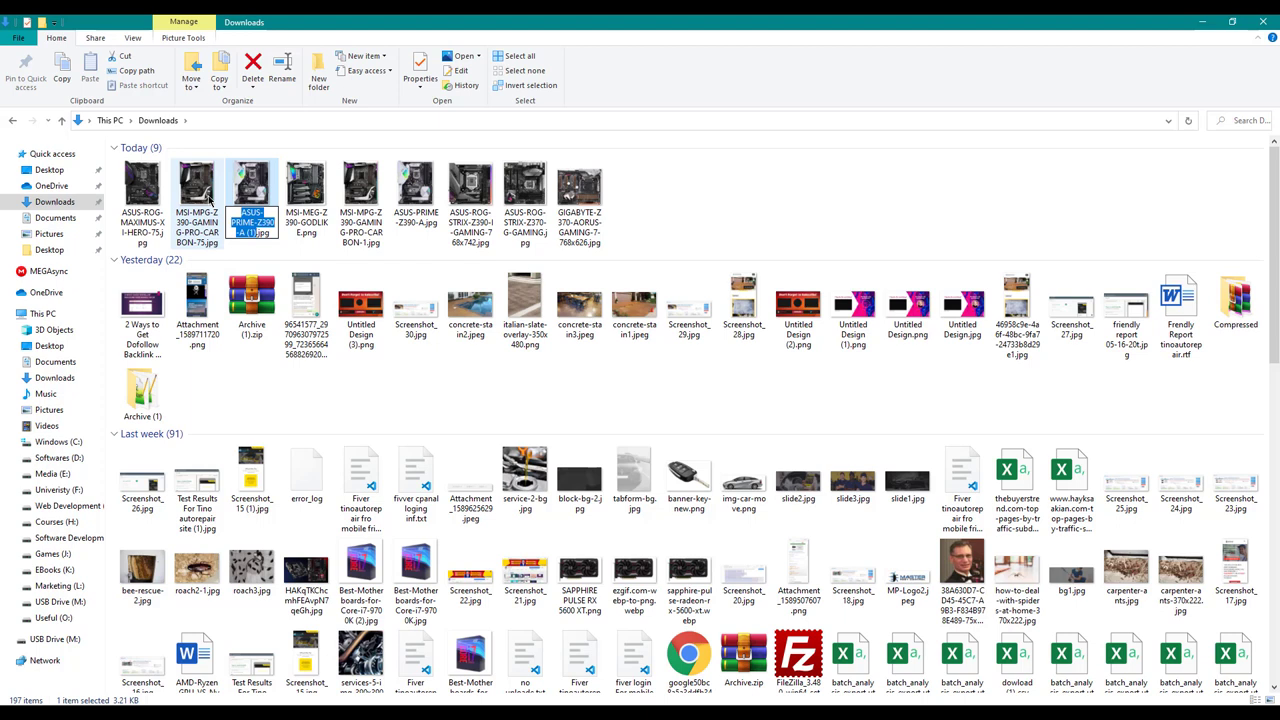
- Rename ASUS-PRIME-Z390-A (1).jpg as ASUS-PRIME-Z390-A-75.jpg and the MSI-MEG-Z390-GODLIKE image as MSI-MEG-Z390-GODLIKE-75.png
{"action": "key", "text": "Escape"}
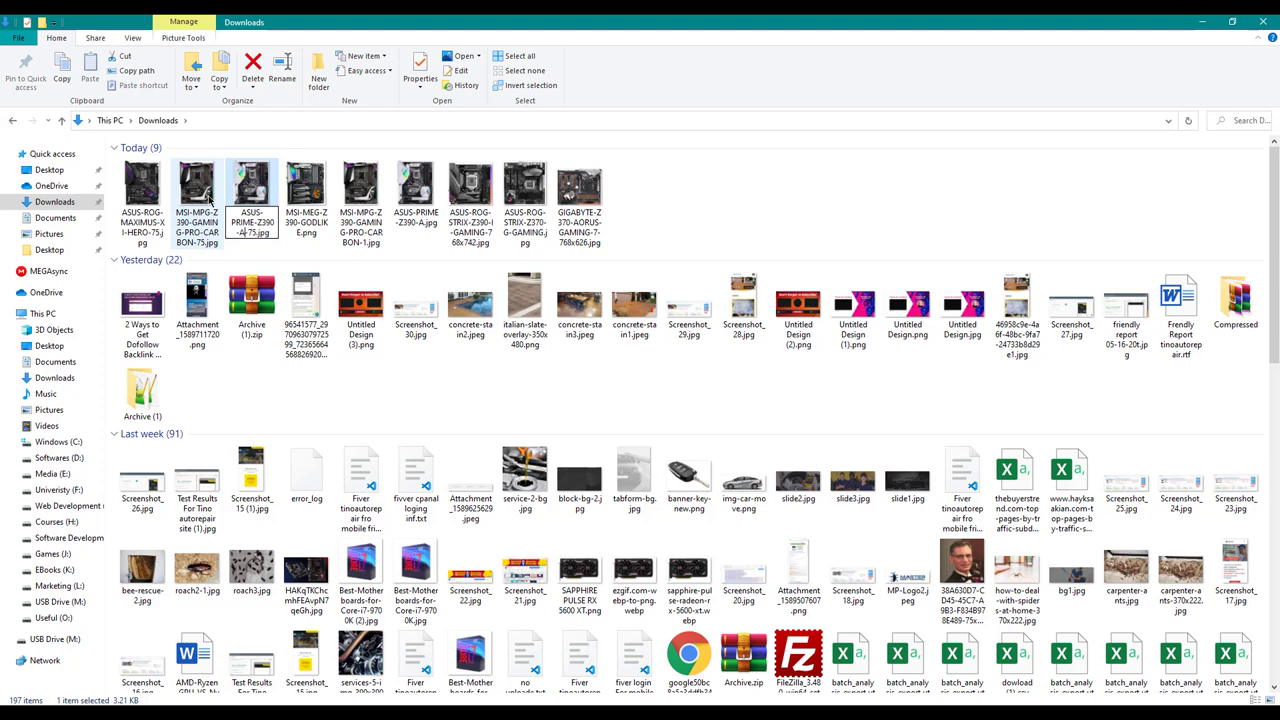
{"action": "key", "text": "Tab"}
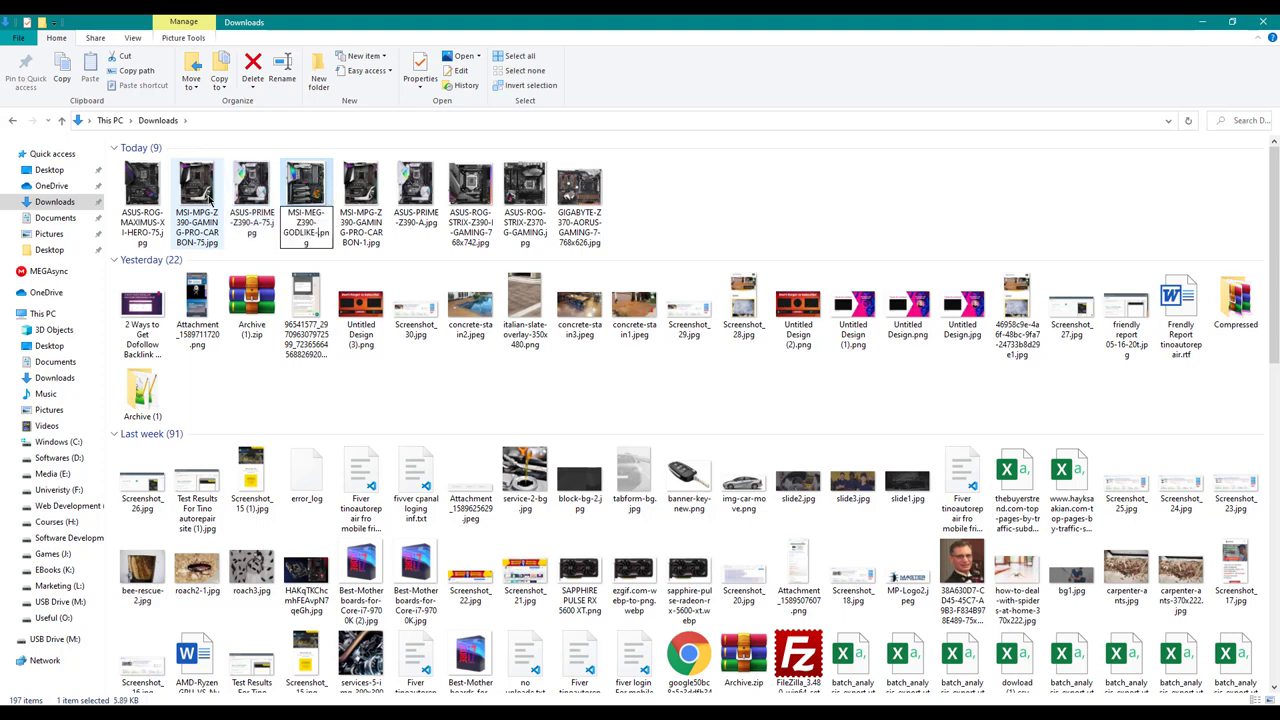
{"action": "type", "text": "-75"}
{"action": "key", "text": "Tab"}
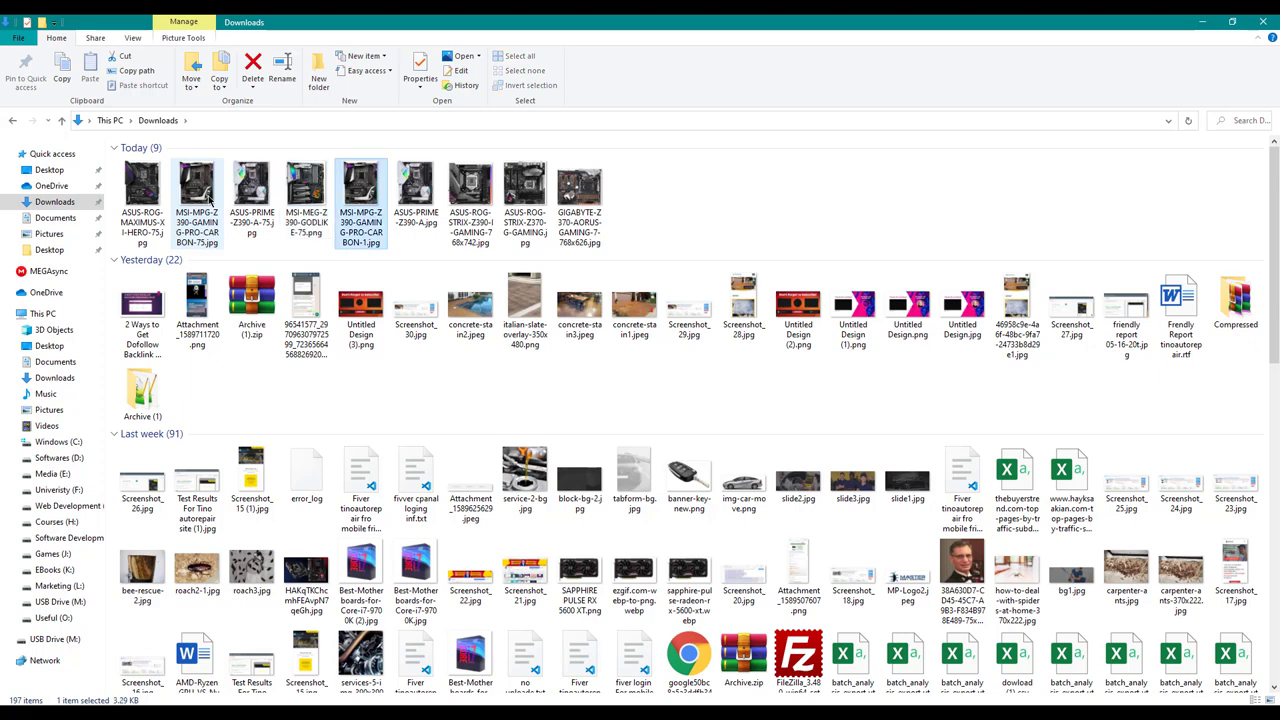
{"action": "key", "text": "Right"}
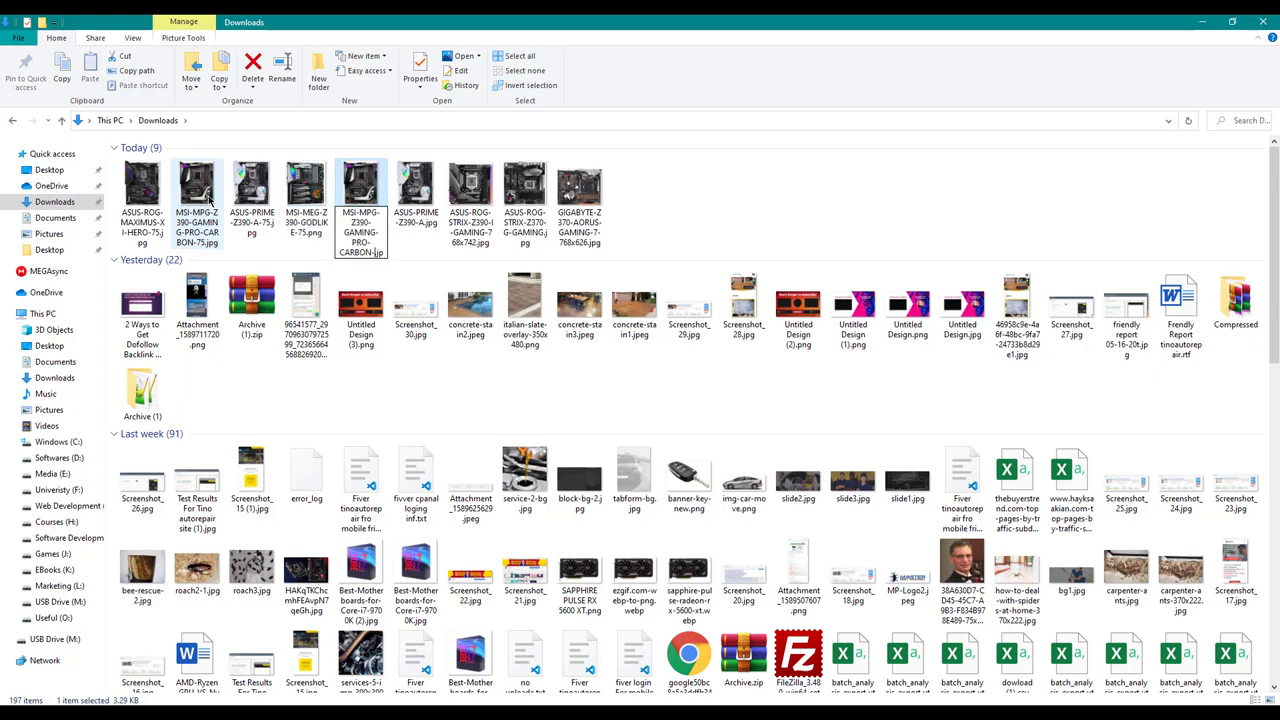
{"action": "key", "text": "BackSpace"}
{"action": "type", "text": "75"}
{"action": "key", "text": "Tab"}
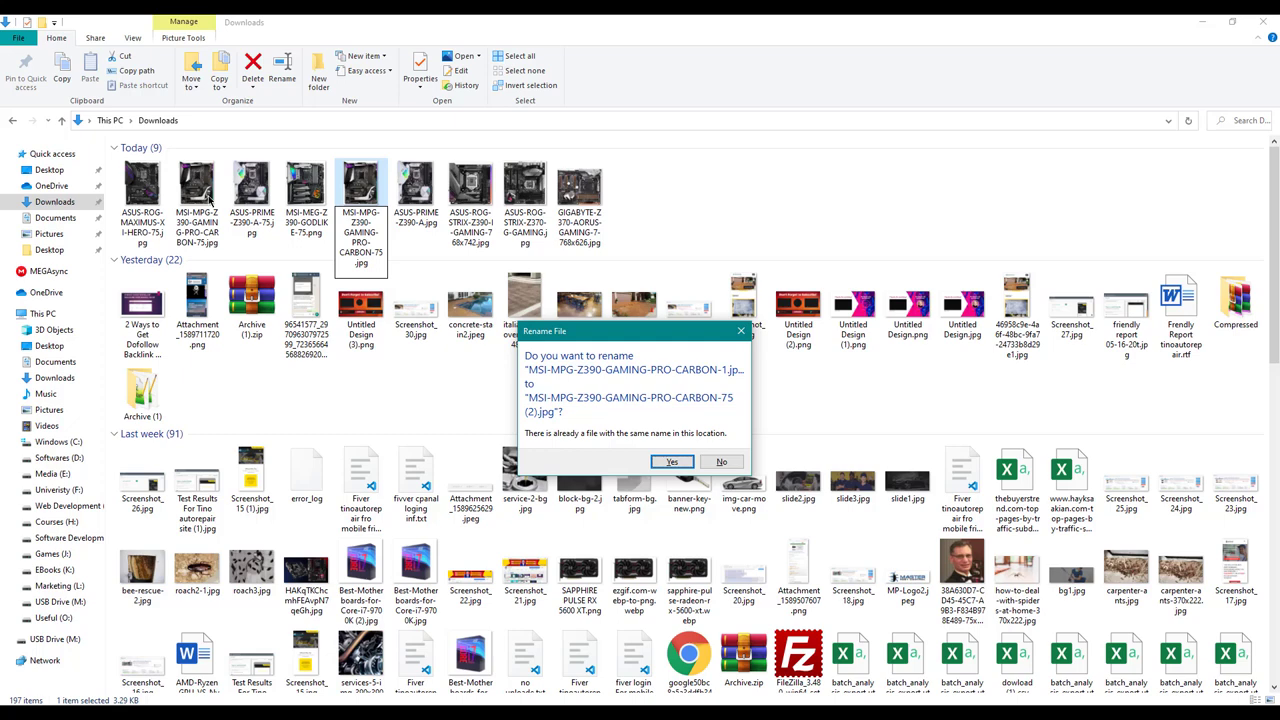
{"action": "key", "text": "Escape"}
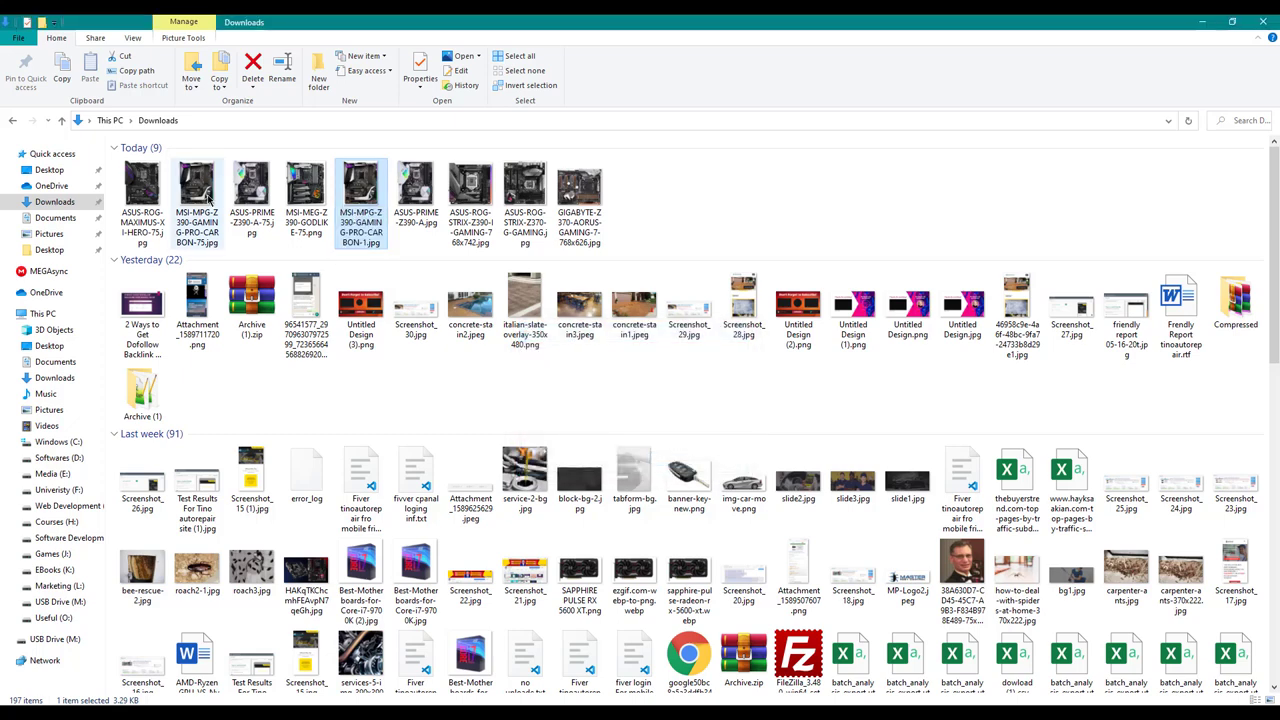
- Permanently delete the duplicate image MSI-MPG-Z390-GAMING-PRO-CARBON-1.jpg
{"action": "left_click", "coordinate": [207, 200]}
{"action": "left_click", "coordinate": [343, 212]}
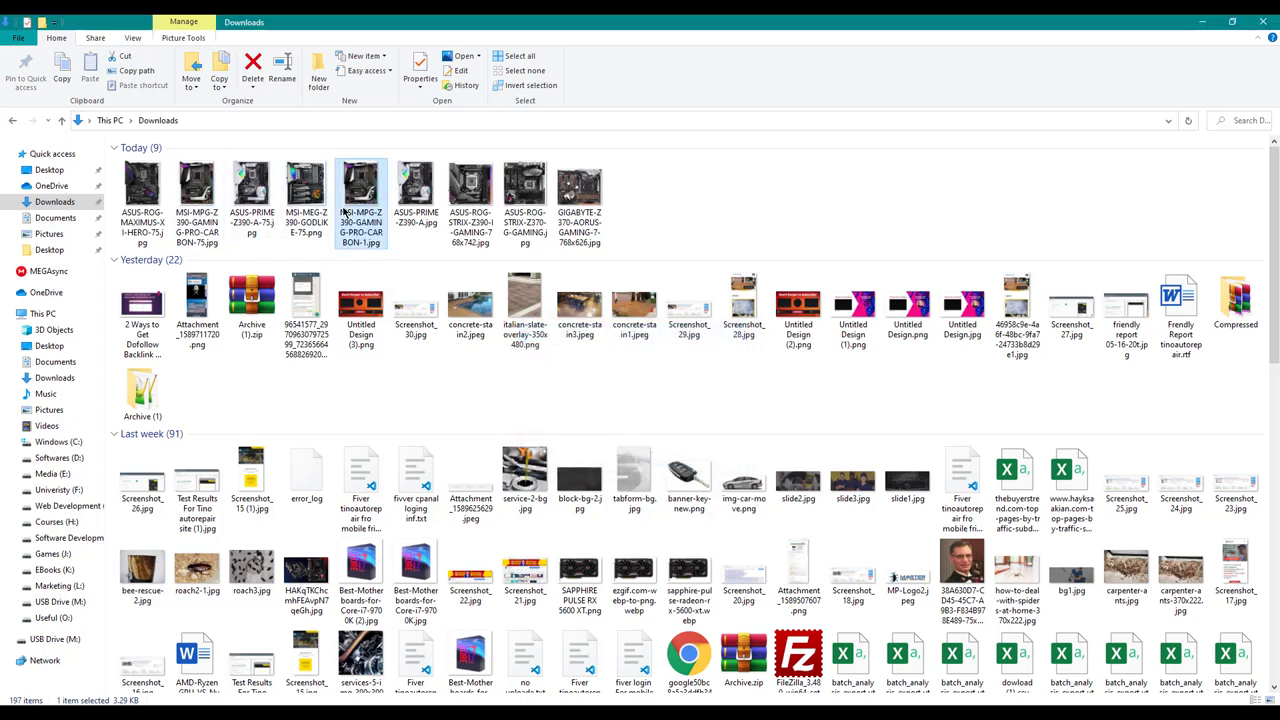
{"action": "key", "text": "shift+Delete"}
{"action": "key", "text": "Return"}
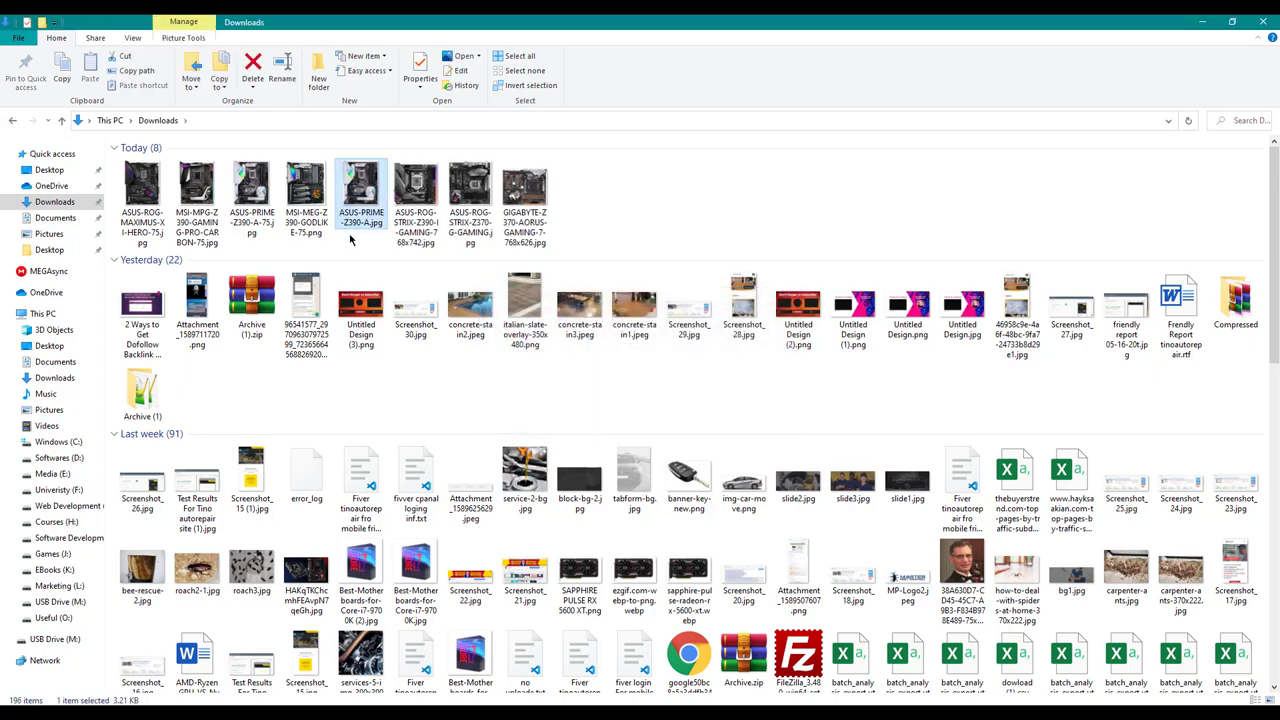
- Permanently delete the duplicate image ASUS-PRIME-Z390-A.jpg
{"action": "key", "text": "Left"}
{"action": "key", "text": "Left"}
{"action": "key", "text": "Right"}
{"action": "key", "text": "Right"}
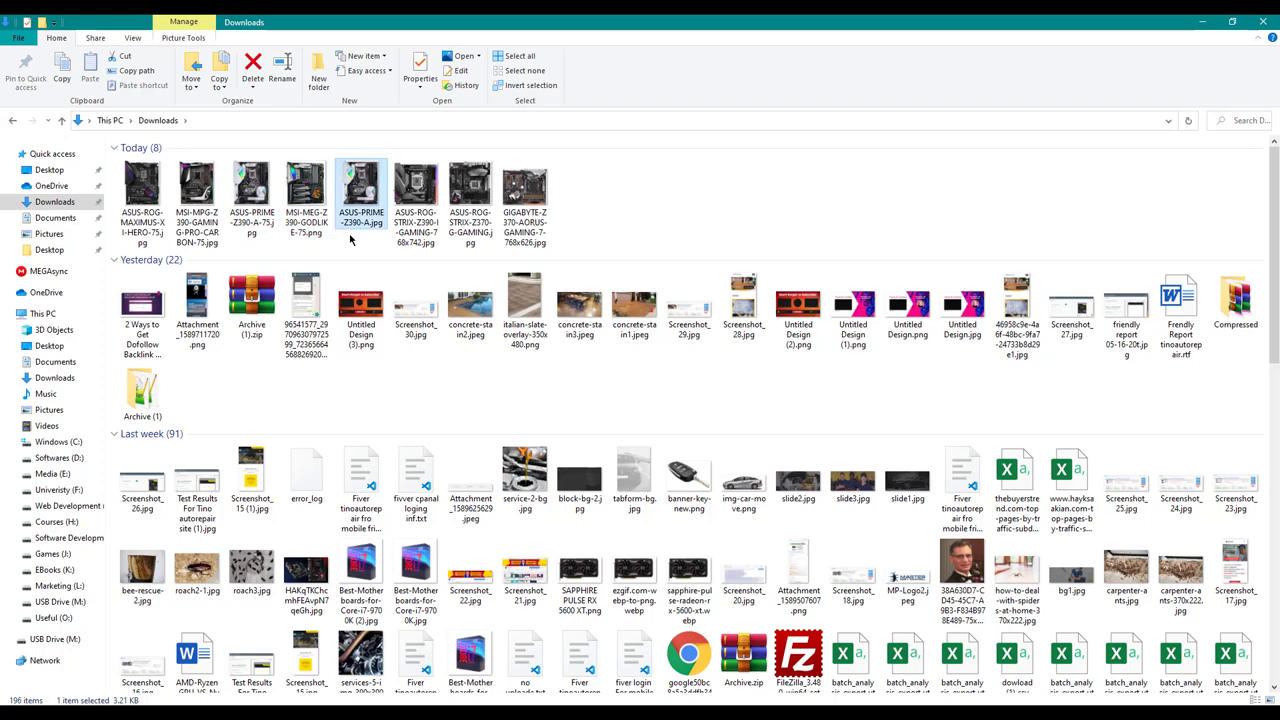
{"action": "key", "text": "shift+Delete"}
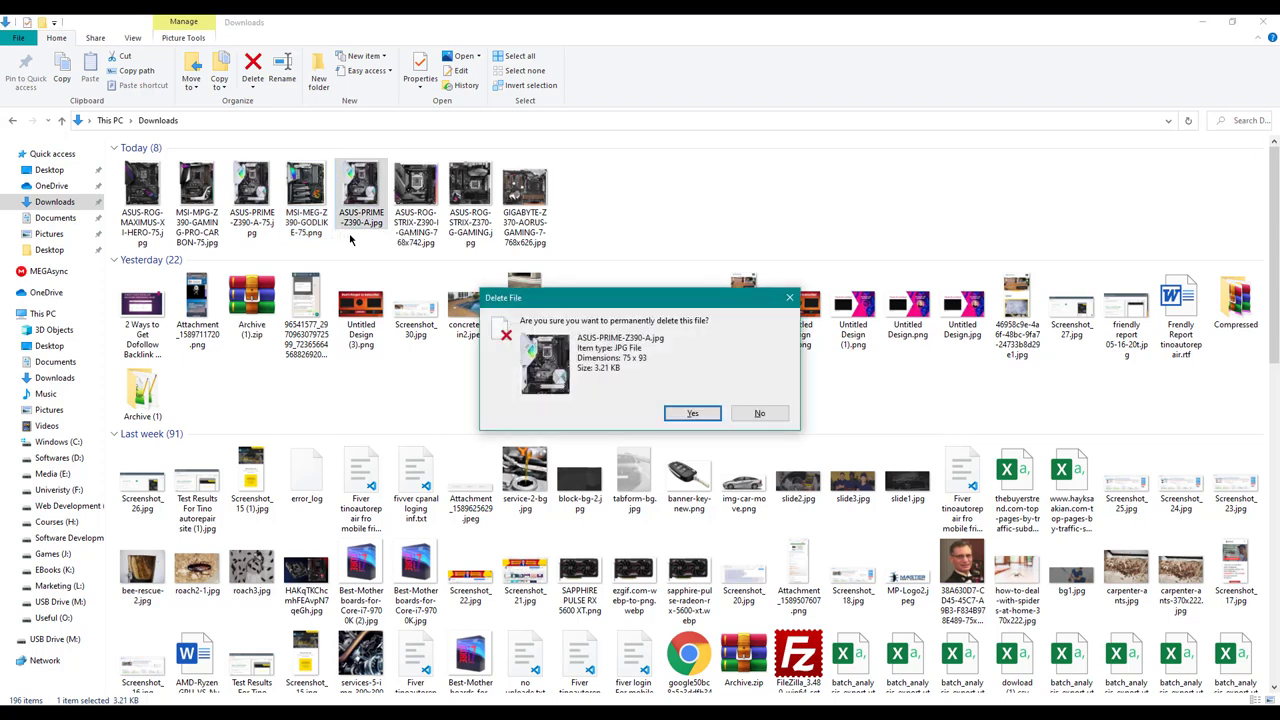
{"action": "key", "text": "Return"}
- Rename the remaining images as ASUS-ROG-STRIX-Z390-I-GAMING-75.jpg, ASUS-ROG-STRIX-Z370-G-GAMING-75.jpg and GIGABYTE-Z370-AORUS-GAMING-7-75.jpg
{"action": "left_click", "coordinate": [350, 238]}
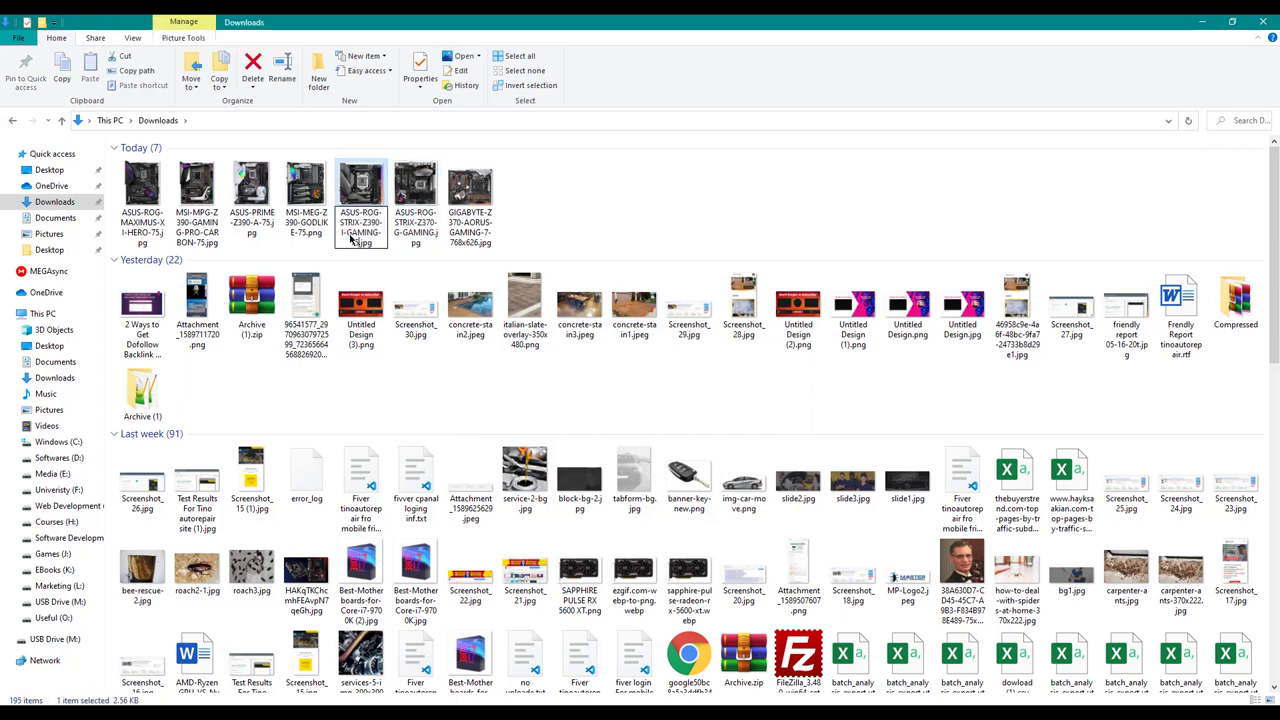
{"action": "key", "text": "Right"}
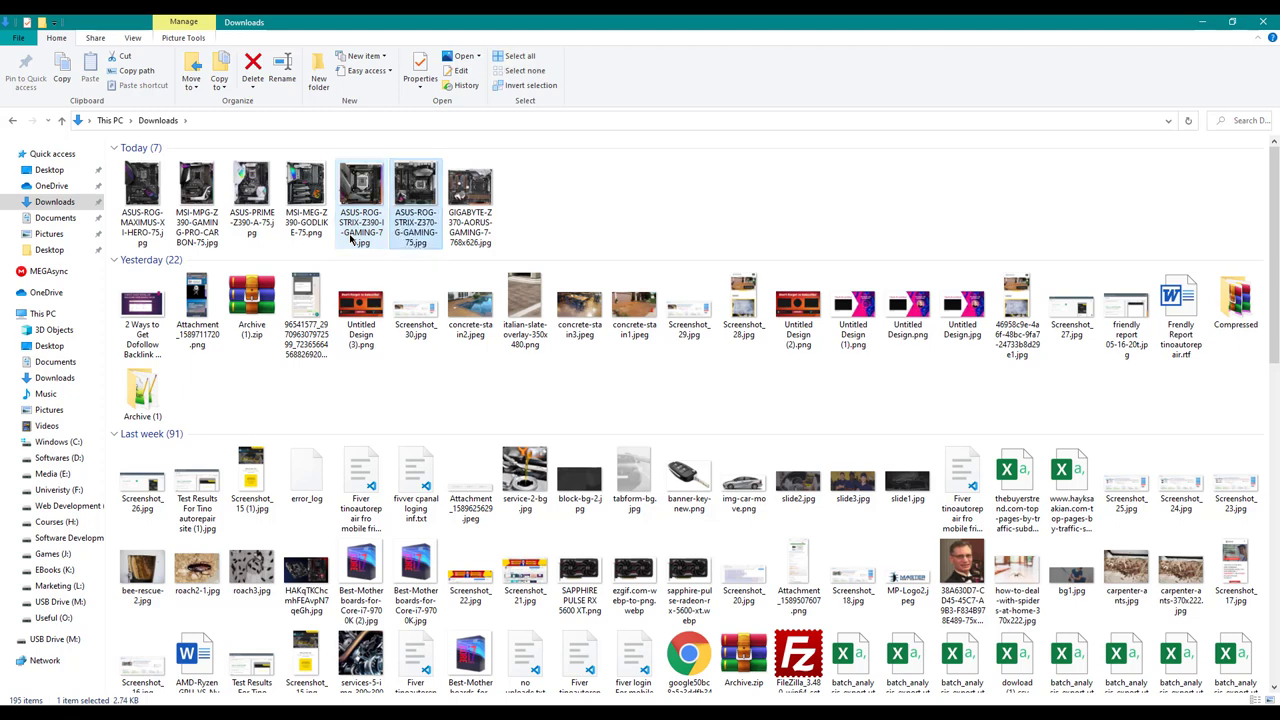
{"action": "key", "text": "Right"}
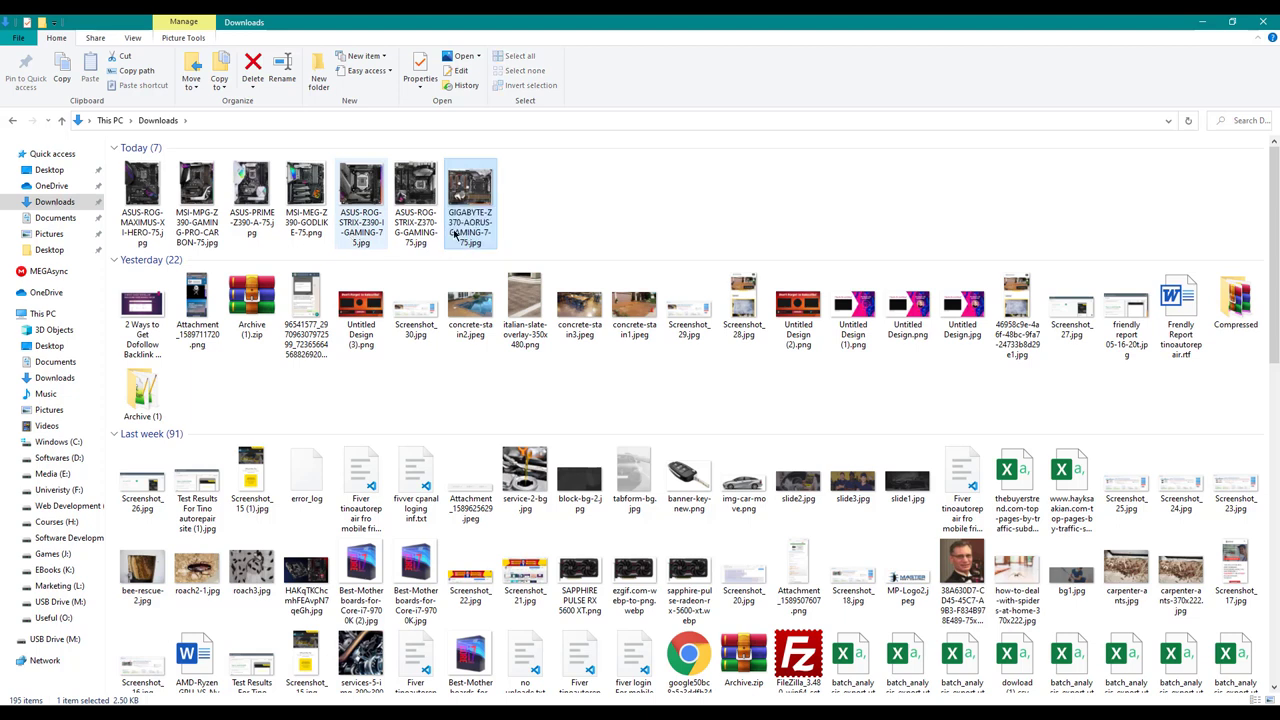
{"action": "left_click_drag", "start_coordinate": [580, 211], "coordinate": [626, 226]}
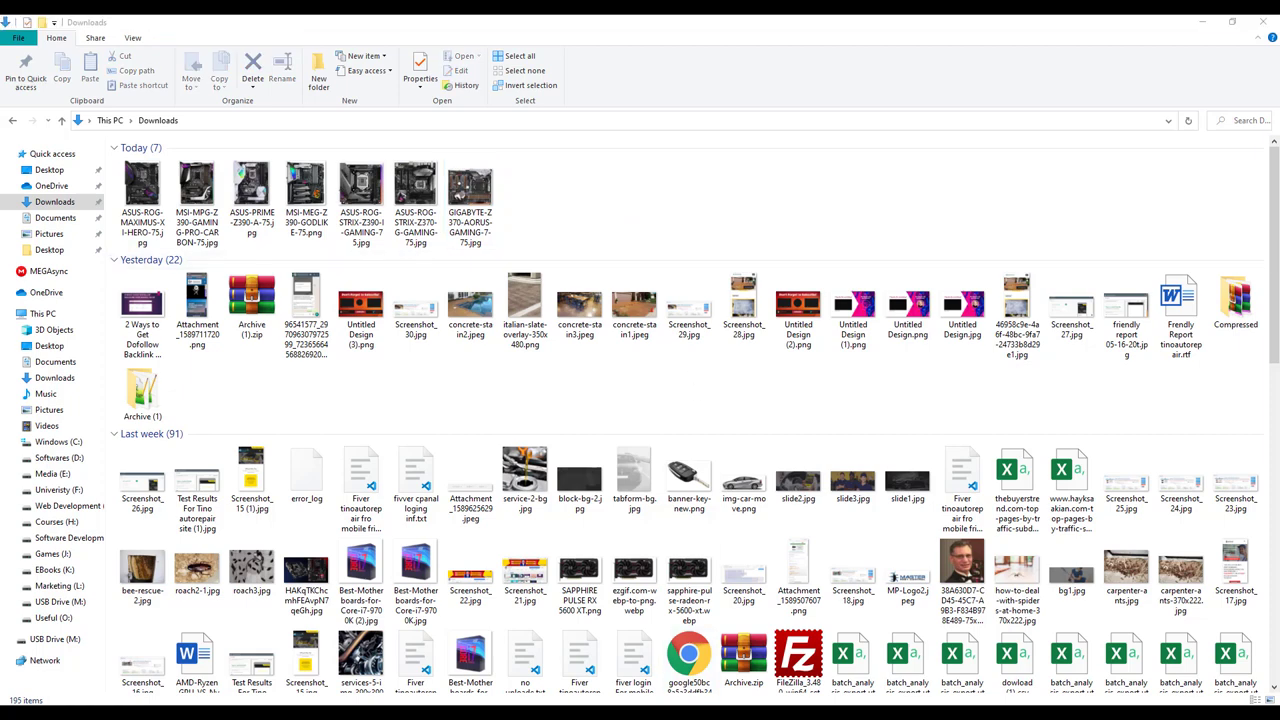
- Switch to the Gaming Dairy WordPress admin in the browser and open the Upload New Media page in a new tab
{"action": "key", "text": "alt+Tab"}
{"action": "left_click", "coordinate": [62, 26]}
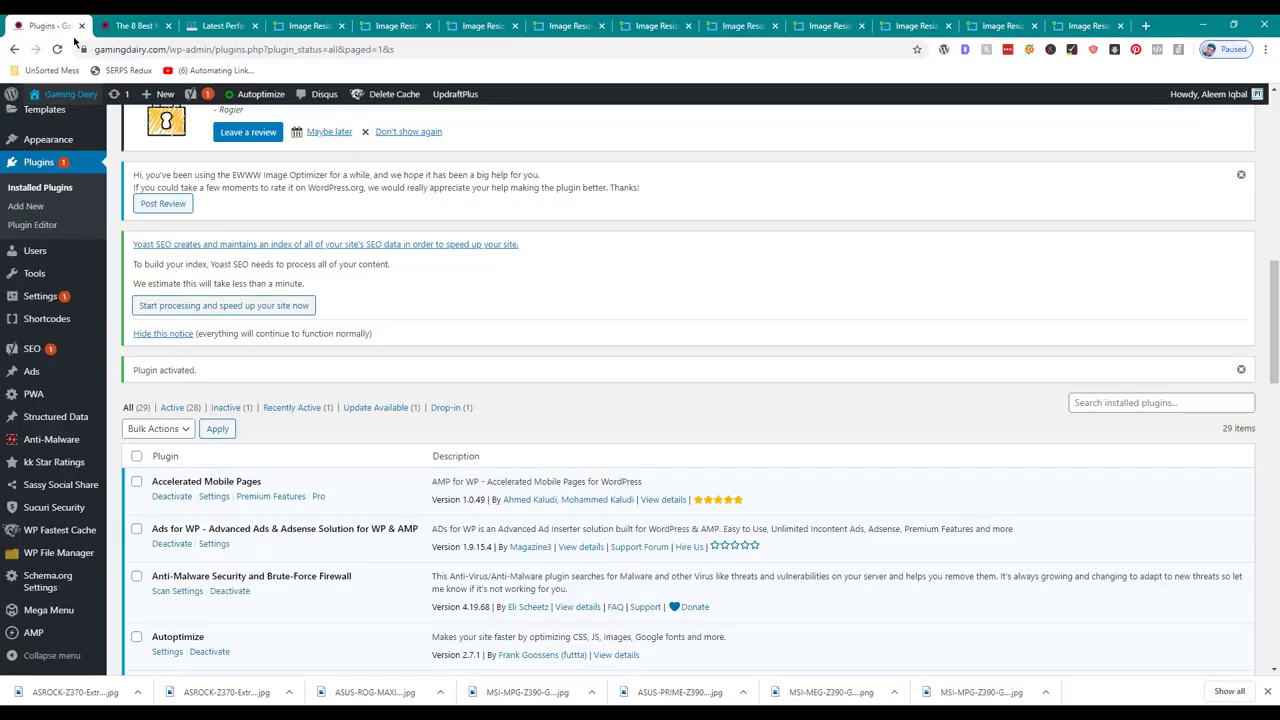
{"action": "scroll", "coordinate": [40, 300], "scroll_direction": "up", "scroll_amount": 4}
{"action": "mouse_move", "coordinate": [68, 350]}
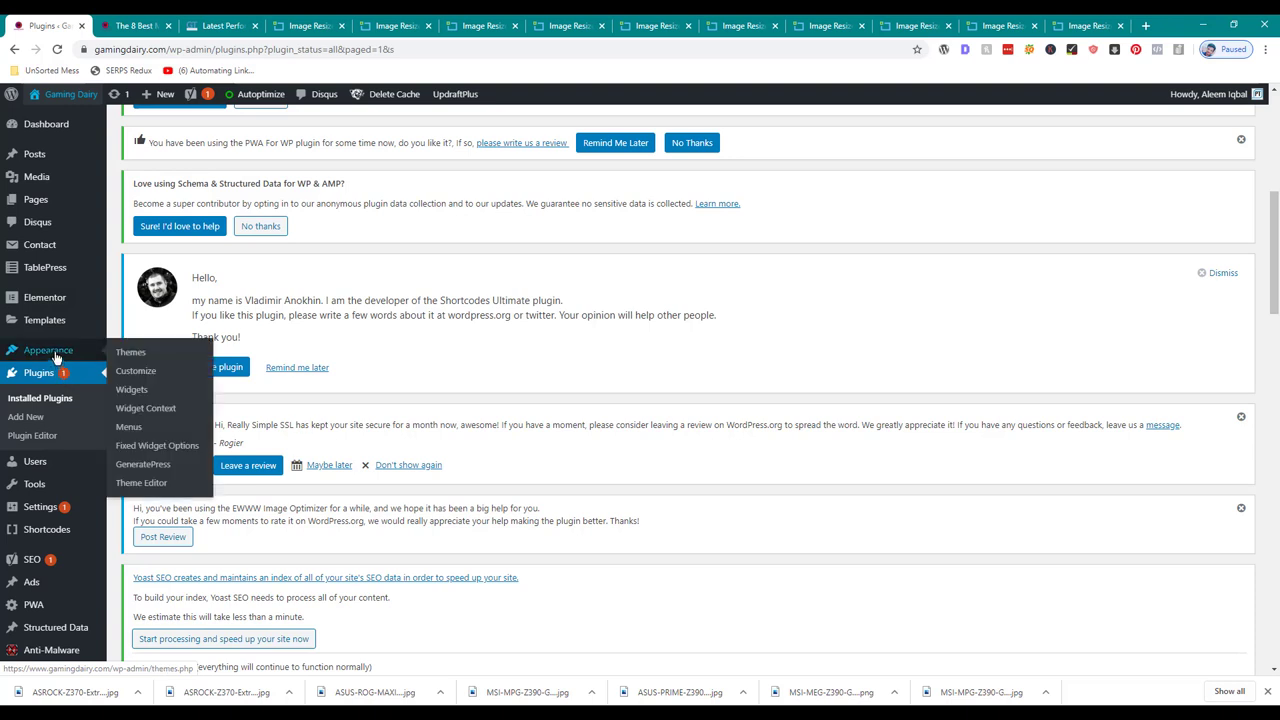
{"action": "mouse_move", "coordinate": [50, 273]}
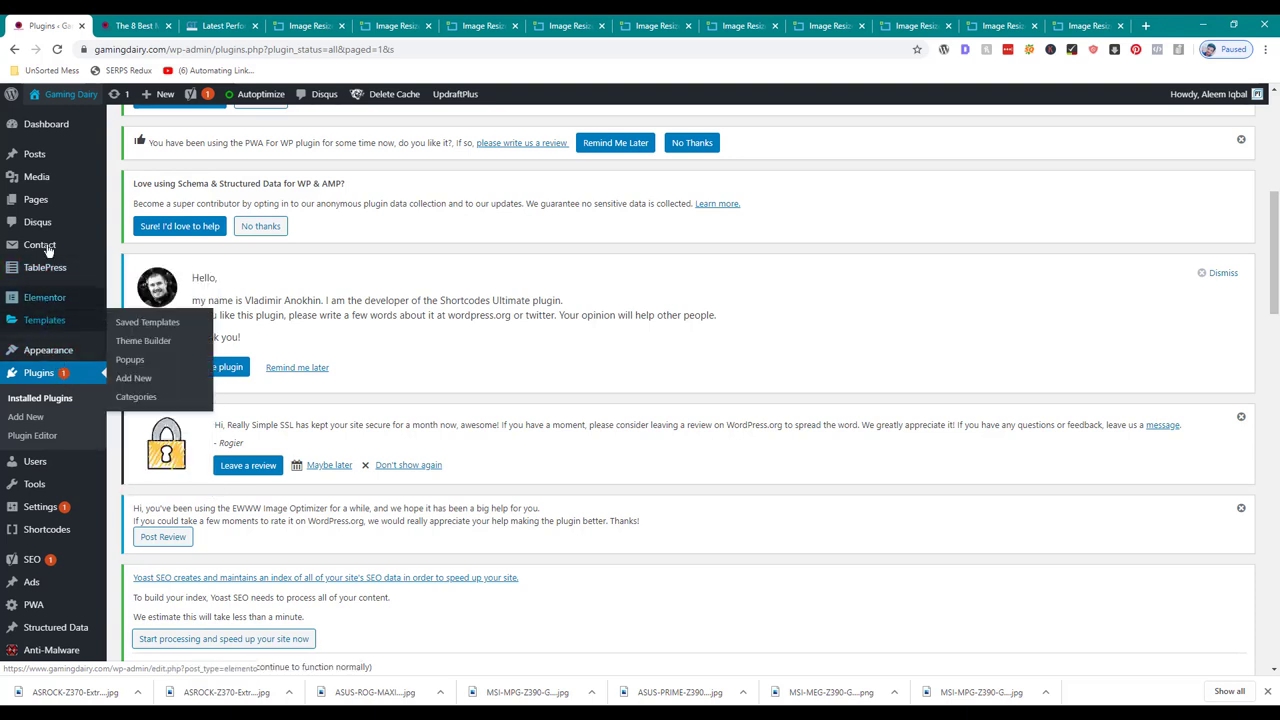
{"action": "mouse_move", "coordinate": [64, 190]}
{"action": "left_click", "coordinate": [150, 198]}
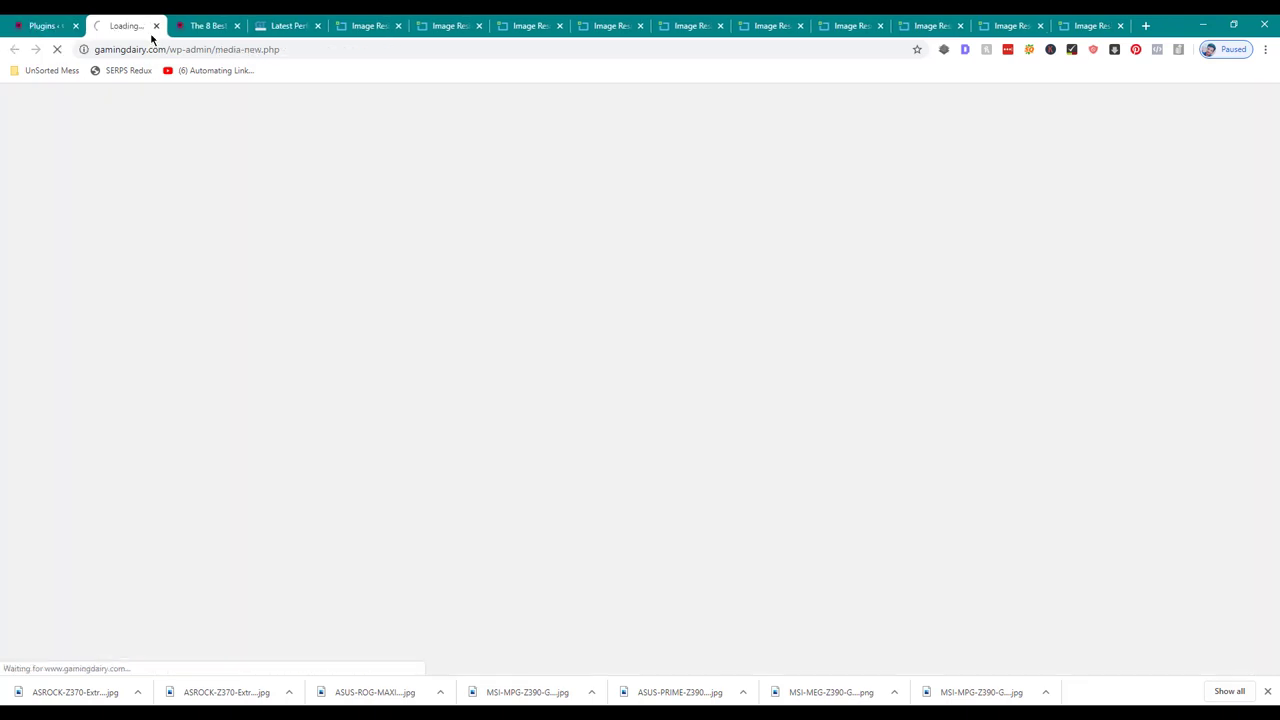
- Return to the Downloads folder and rename ASROCK-Z370-Extreme4.jpg as ASROCK-Z370-Extreme4-75.jpg
{"action": "key", "text": "alt+Tab"}
{"action": "key", "text": "alt+Tab"}
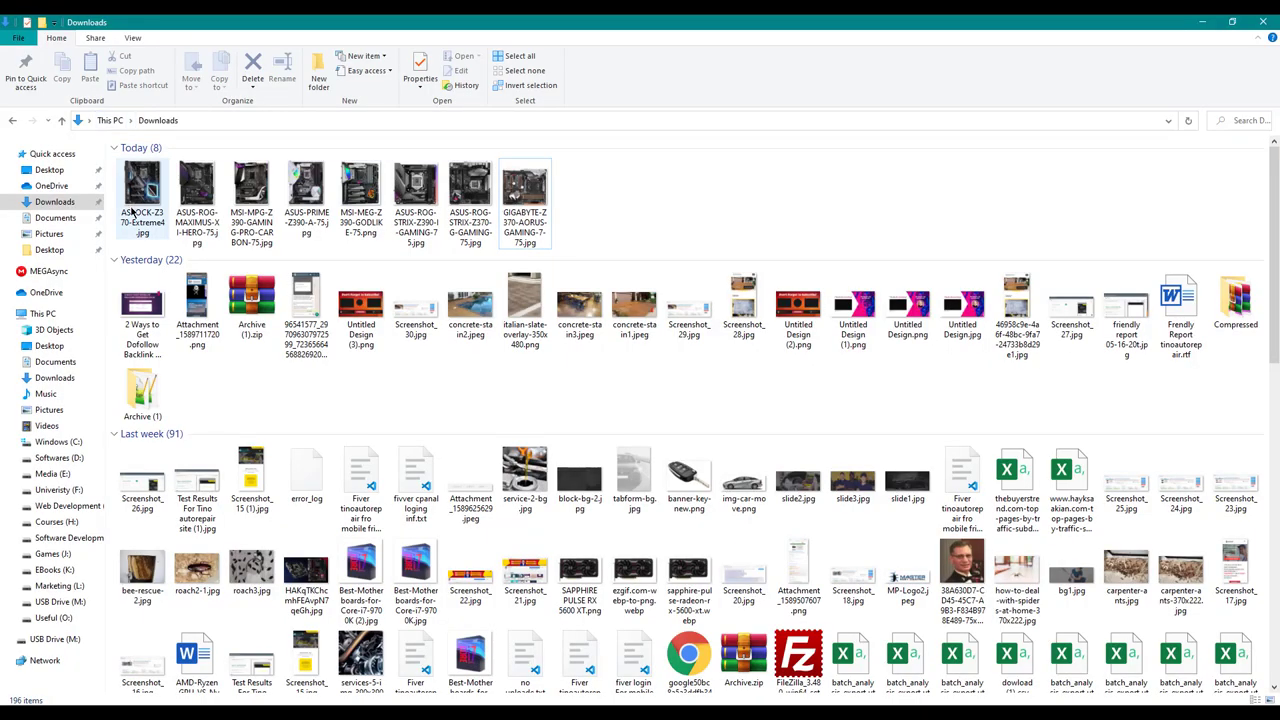
{"action": "left_click", "coordinate": [131, 212]}
{"action": "left_click", "coordinate": [130, 212]}
{"action": "type", "text": "-75"}
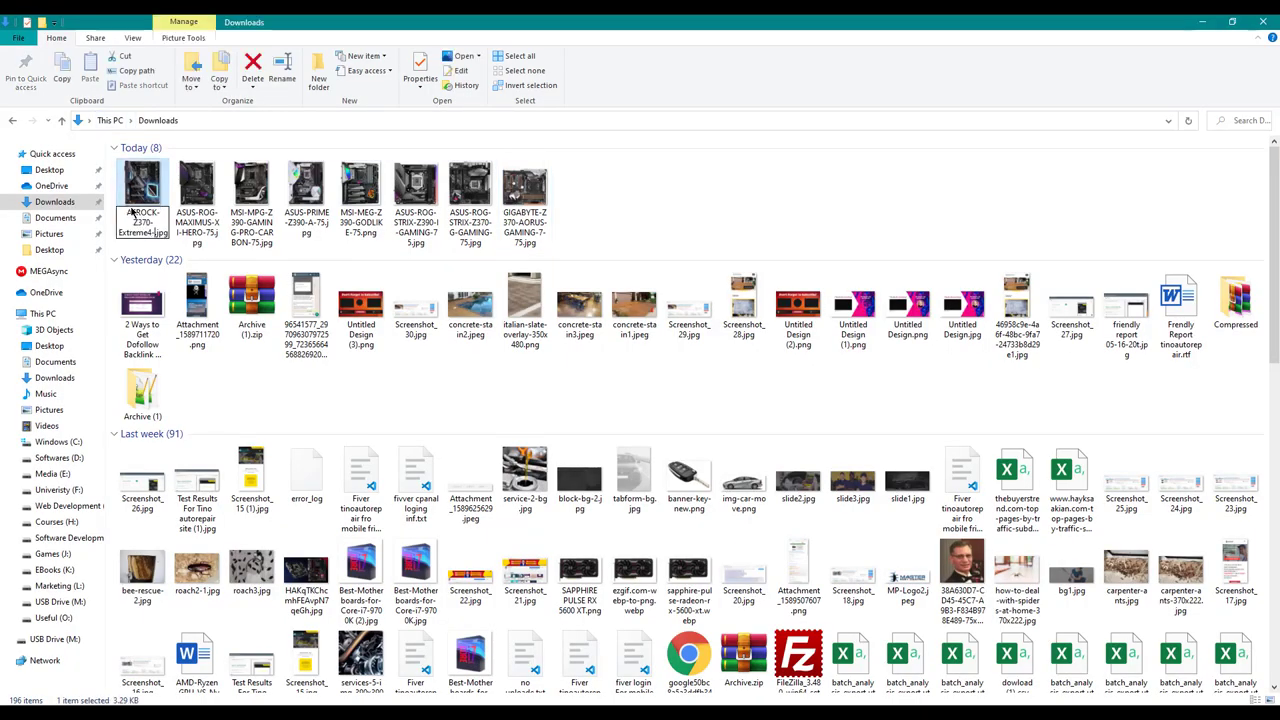
{"action": "key", "text": "Return"}
- Upload the eight motherboard images ending in -75 from the Downloads folder to the WordPress media library
{"action": "key", "text": "alt+Tab"}
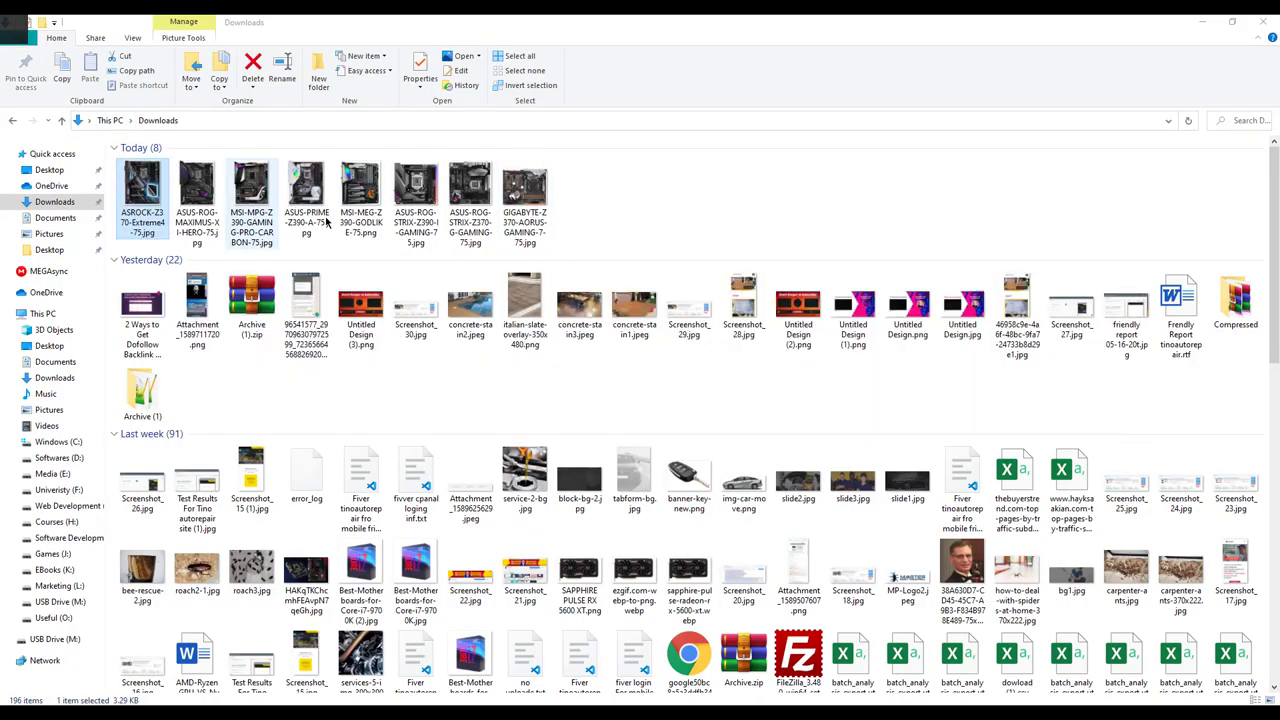
{"action": "scroll", "coordinate": [322, 255], "scroll_direction": "down", "scroll_amount": 5}
{"action": "key", "text": "alt+Tab"}
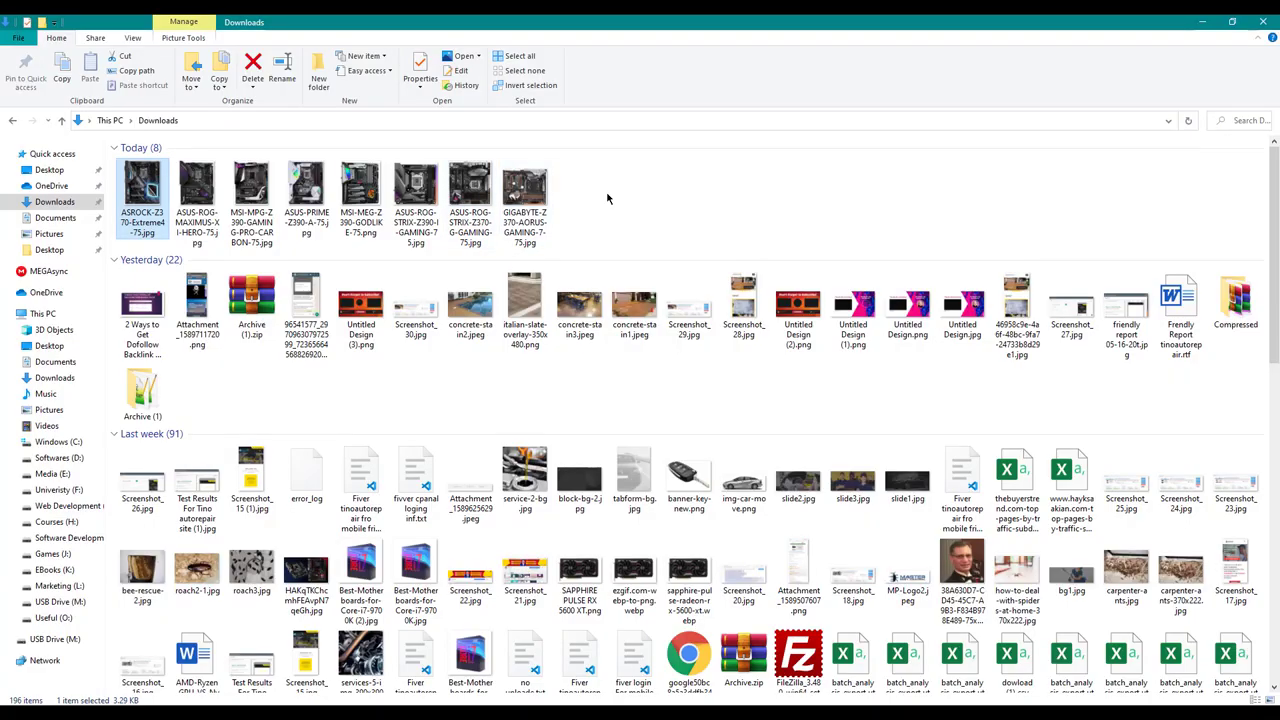
{"action": "left_click_drag", "start_coordinate": [606, 194], "coordinate": [571, 504]}
{"action": "key", "text": "alt+Tab"}
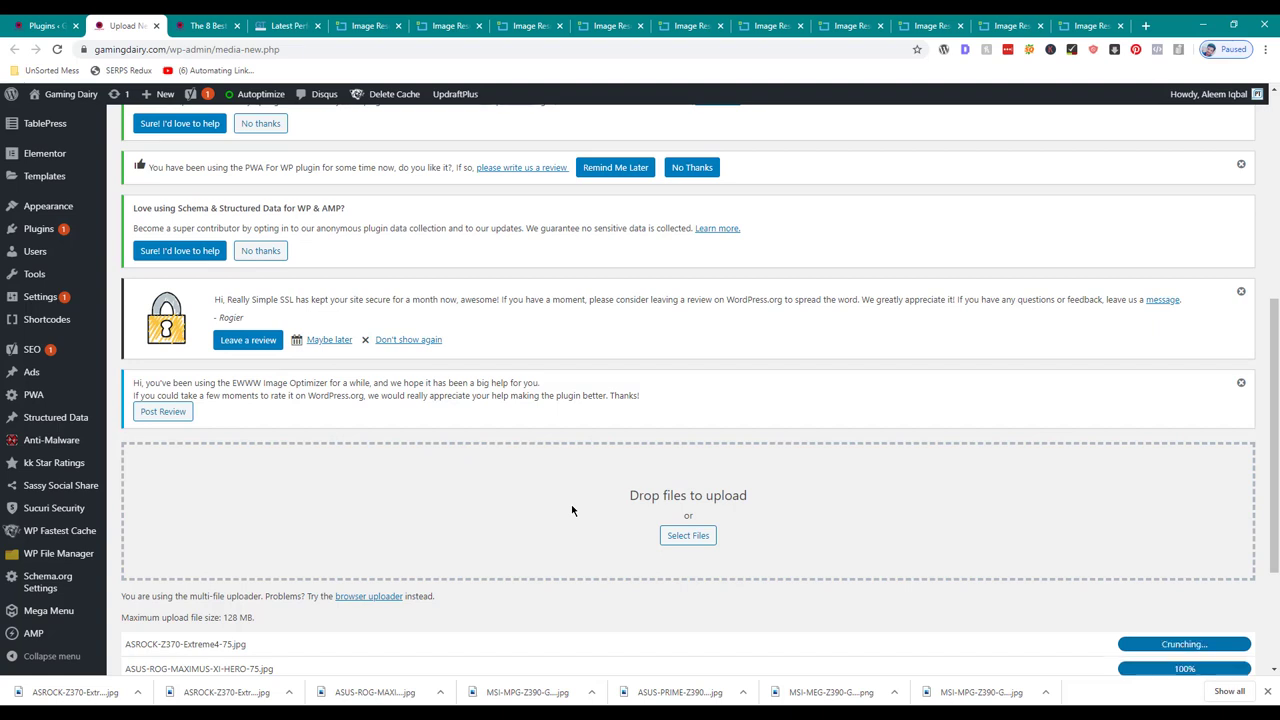
- Open the TablePress table "Best Motherboards for Core i7-9700K" for editing in the WordPress admin tab
{"action": "left_click", "coordinate": [176, 22]}
{"action": "left_click", "coordinate": [42, 25]}
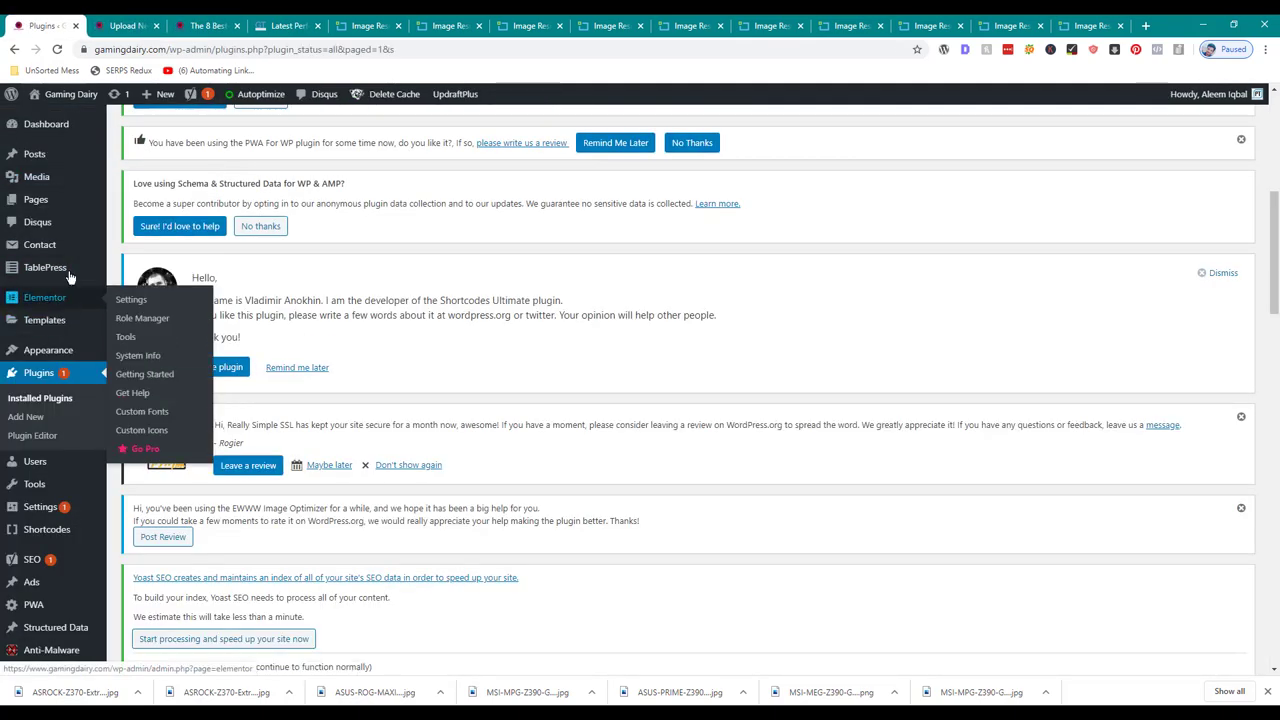
{"action": "mouse_move", "coordinate": [70, 277]}
{"action": "left_click", "coordinate": [130, 272]}
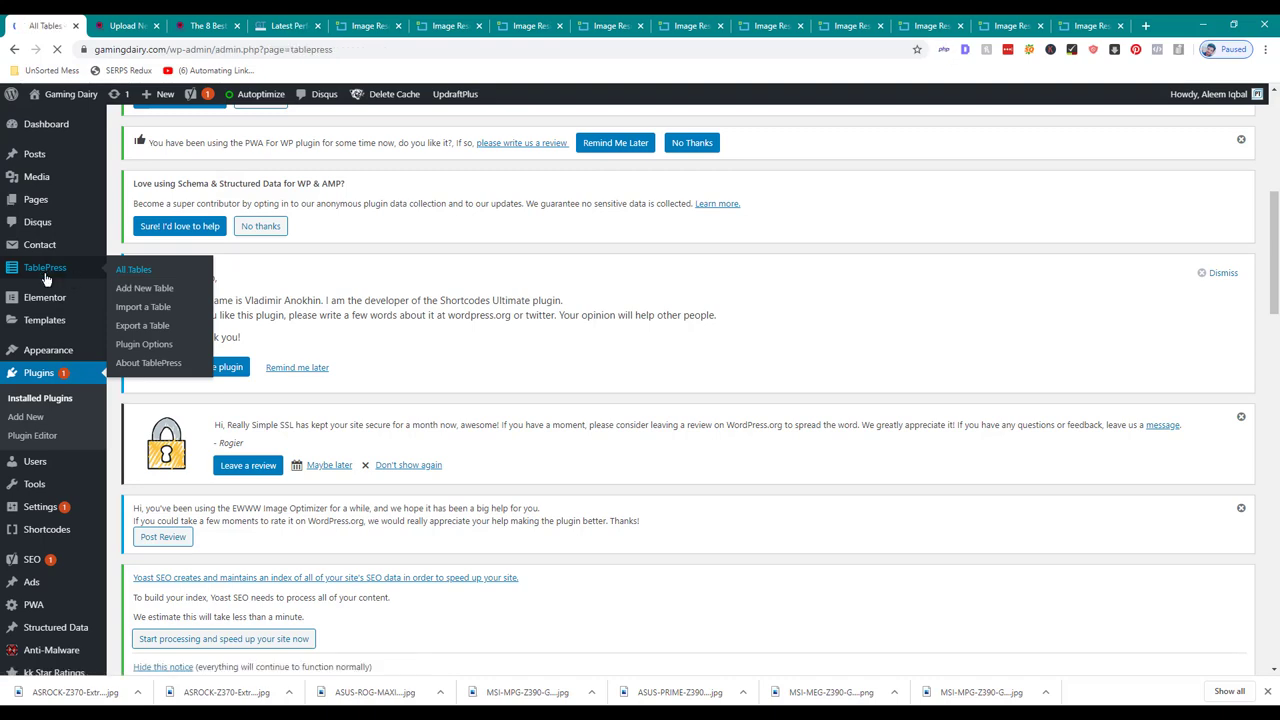
{"action": "scroll", "coordinate": [320, 340], "scroll_direction": "down", "scroll_amount": 10}
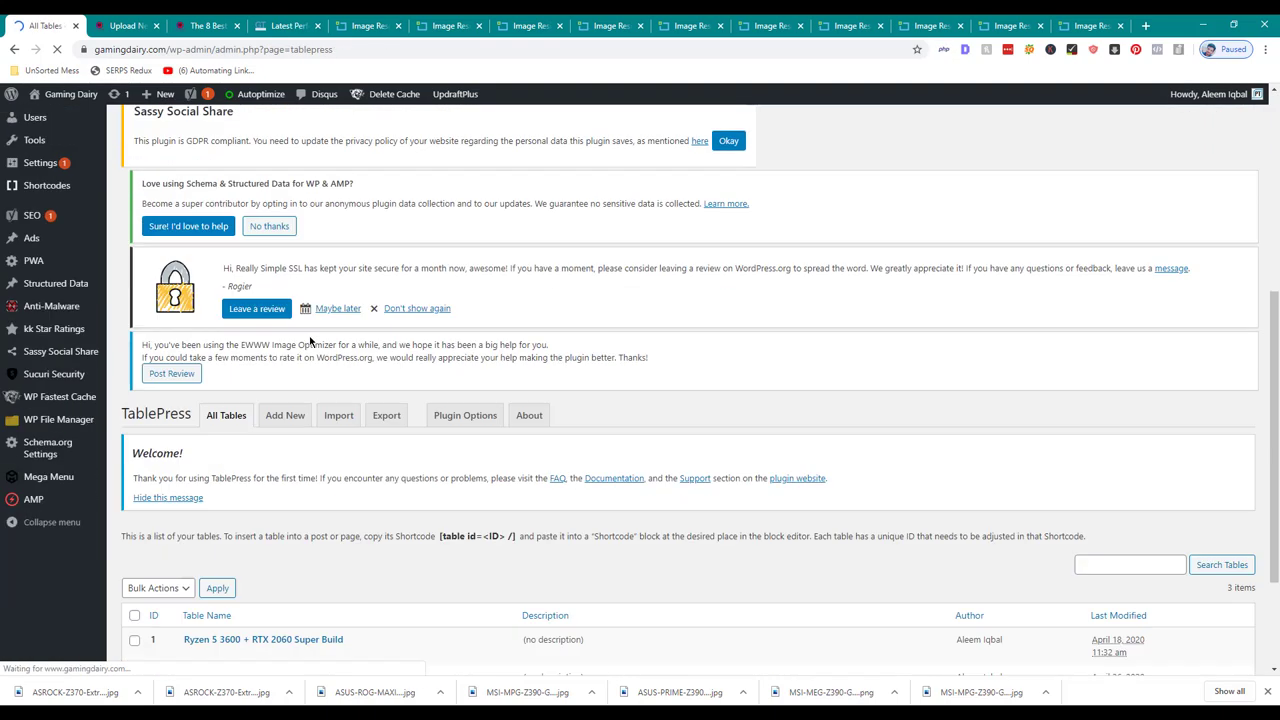
{"action": "scroll", "coordinate": [295, 456], "scroll_direction": "down", "scroll_amount": 3}
{"action": "left_click", "coordinate": [280, 551]}
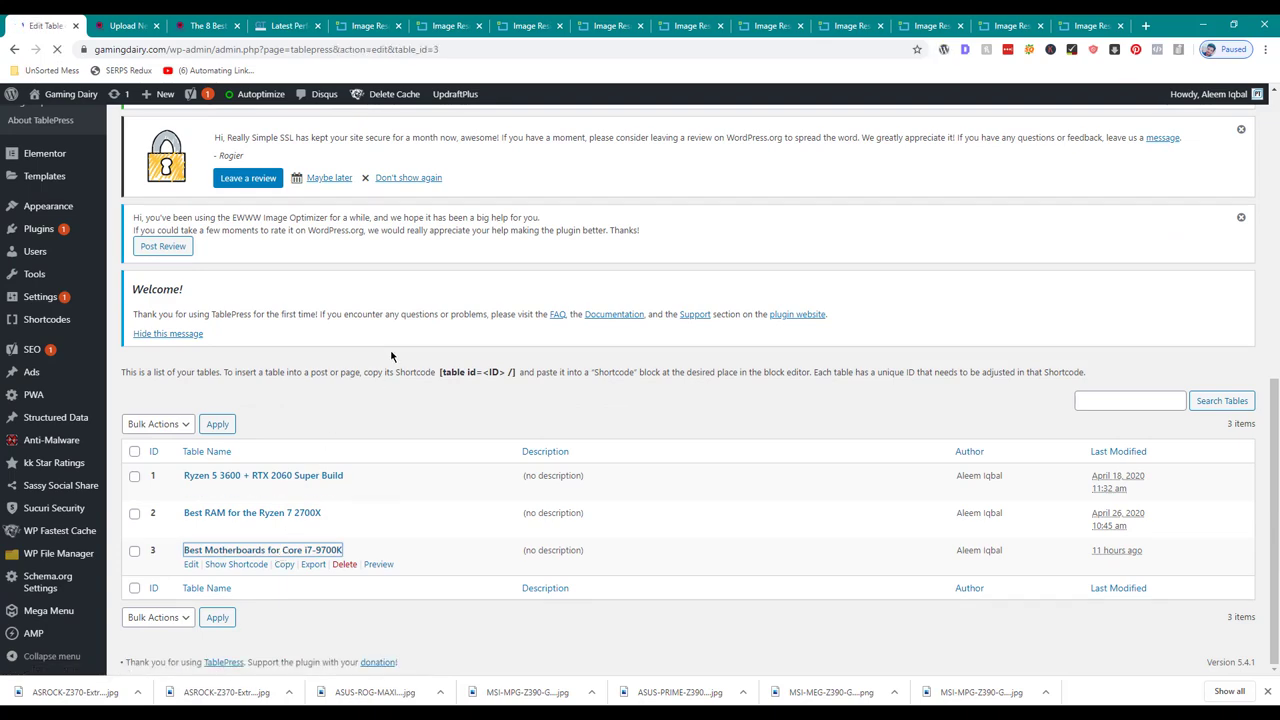
{"action": "scroll", "coordinate": [391, 356], "scroll_direction": "down", "scroll_amount": 8}
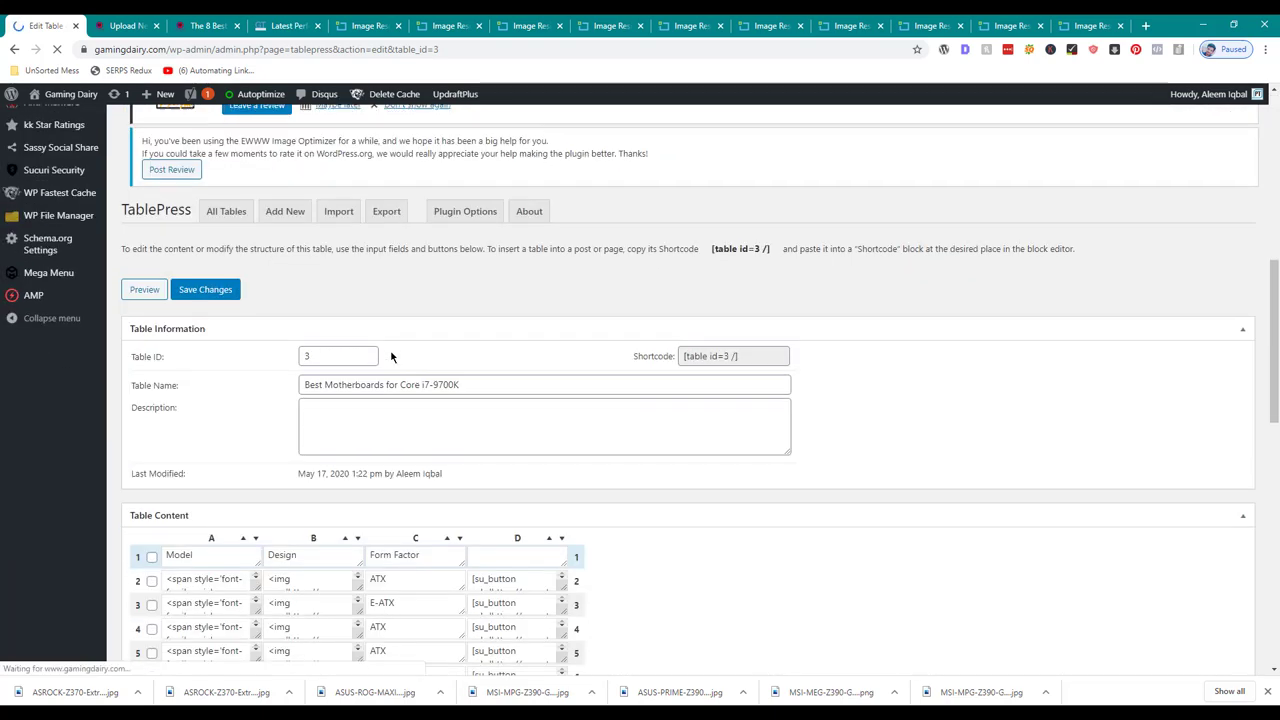
- Enlarge the Design column cells of the motherboard rows in the table editor to expose their full image code
{"action": "scroll", "coordinate": [395, 354], "scroll_direction": "down", "scroll_amount": 2}
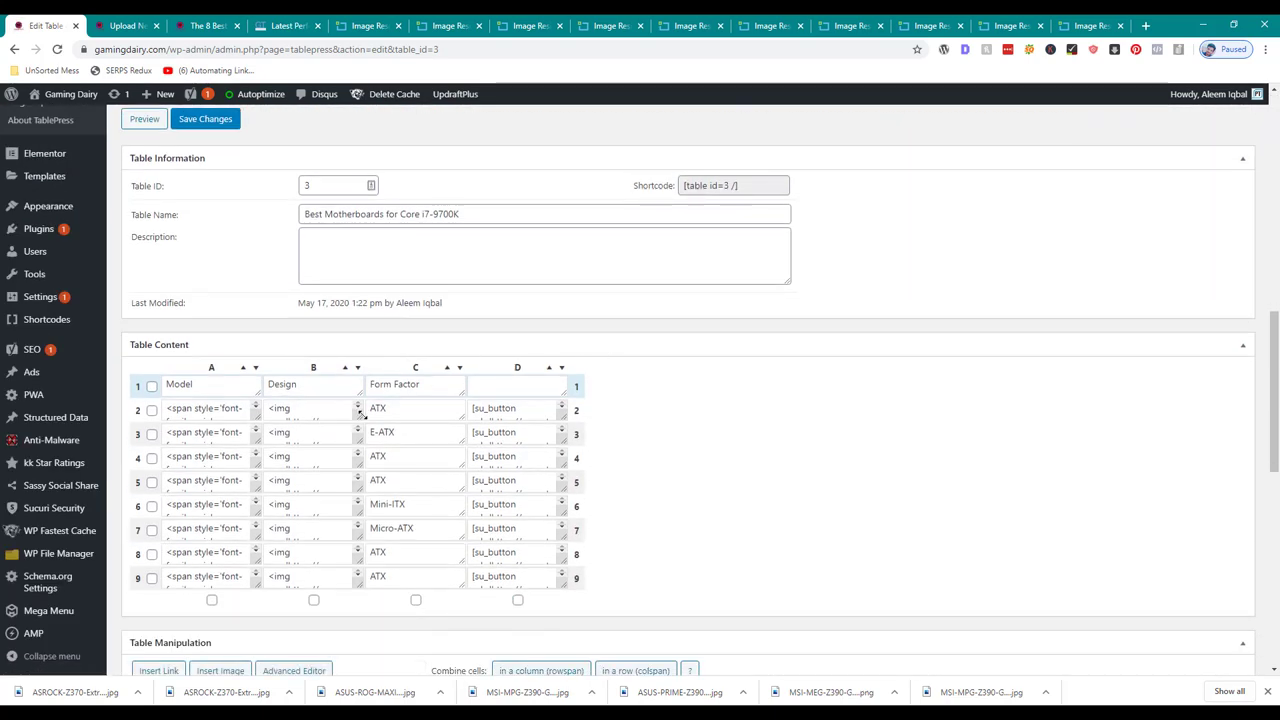
{"action": "left_click", "coordinate": [361, 412]}
{"action": "scroll", "coordinate": [550, 529], "scroll_direction": "down", "scroll_amount": 2}
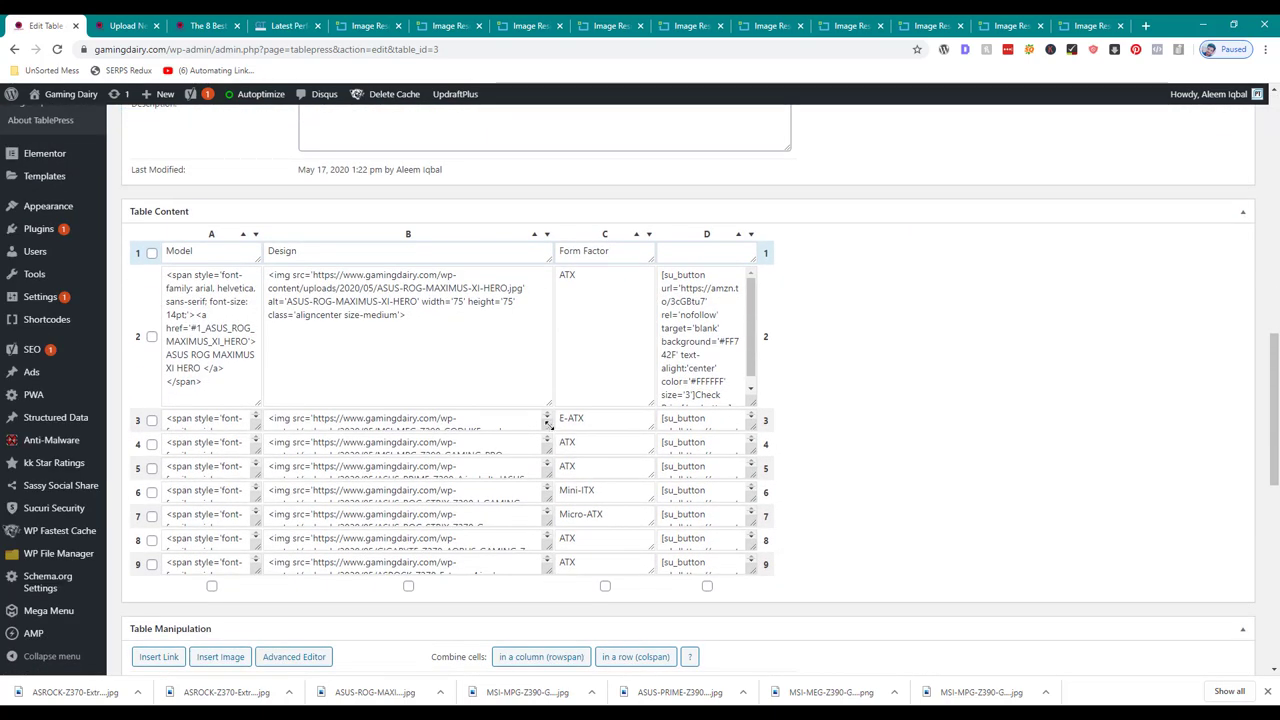
{"action": "left_click_drag", "start_coordinate": [548, 424], "coordinate": [623, 531]}
{"action": "left_click", "coordinate": [560, 537]}
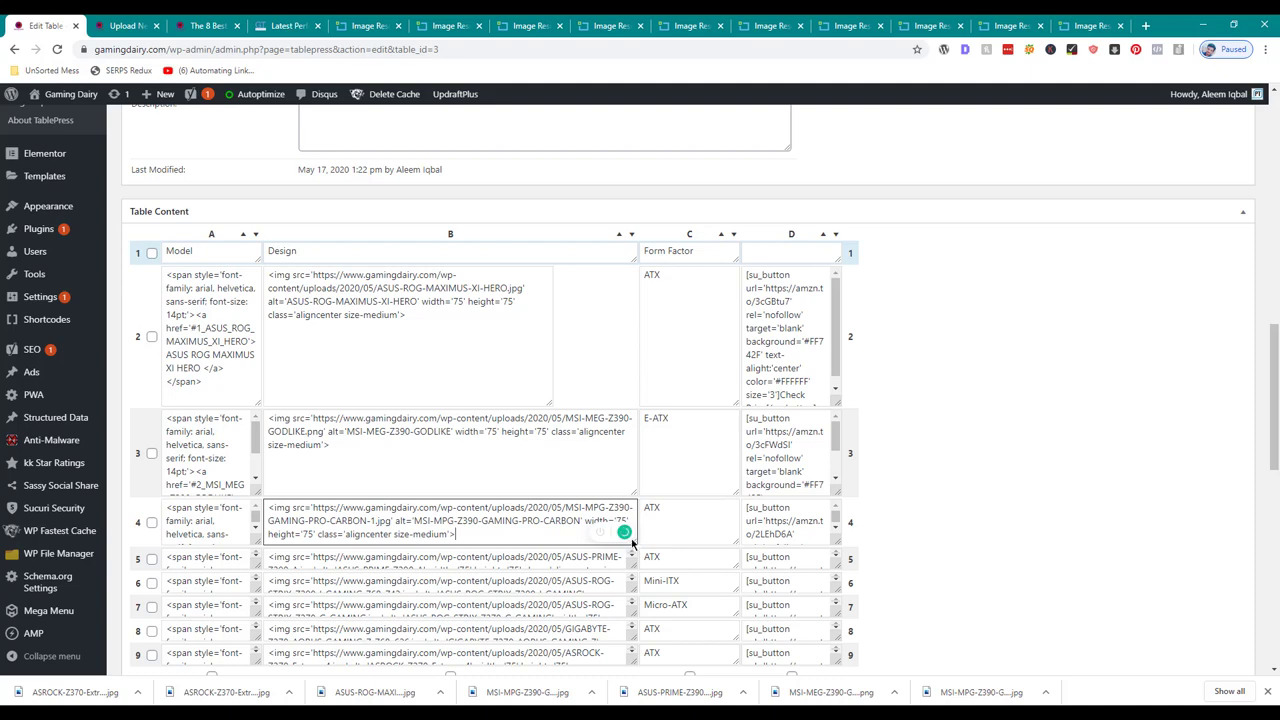
{"action": "left_click", "coordinate": [652, 555]}
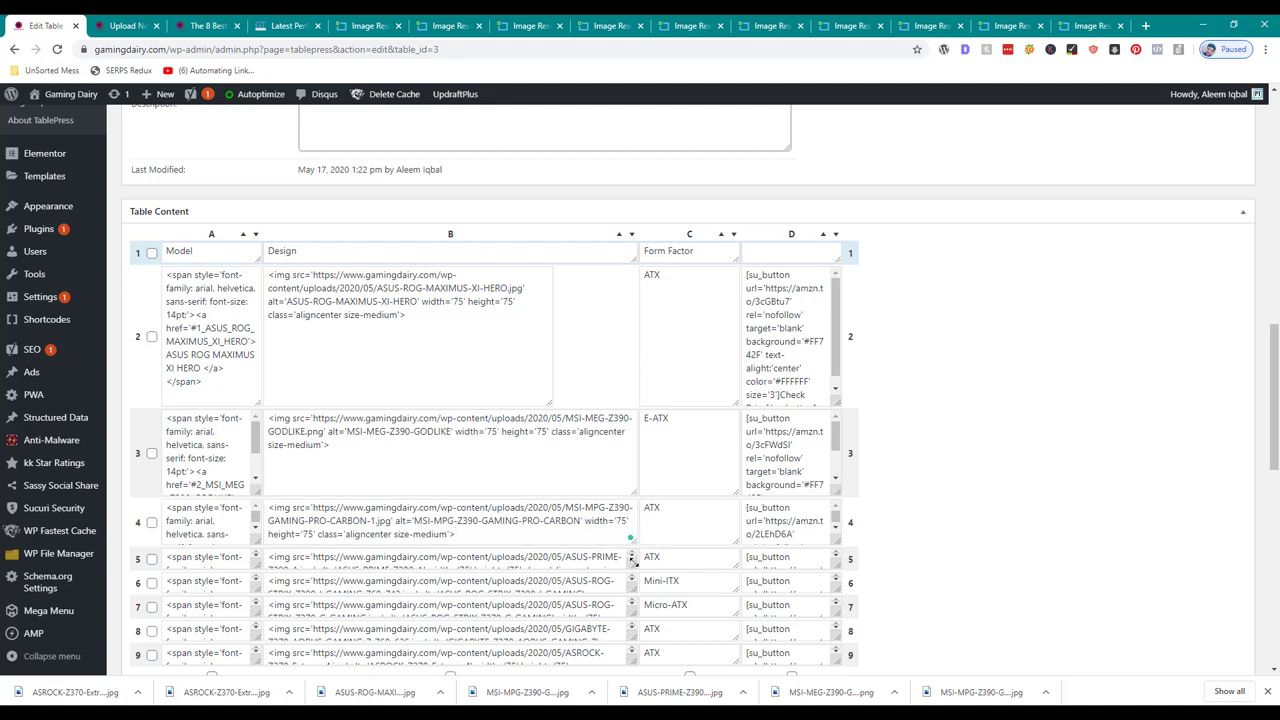
{"action": "left_click_drag", "start_coordinate": [633, 563], "coordinate": [696, 610]}
{"action": "scroll", "coordinate": [697, 452], "scroll_direction": "down", "scroll_amount": 3}
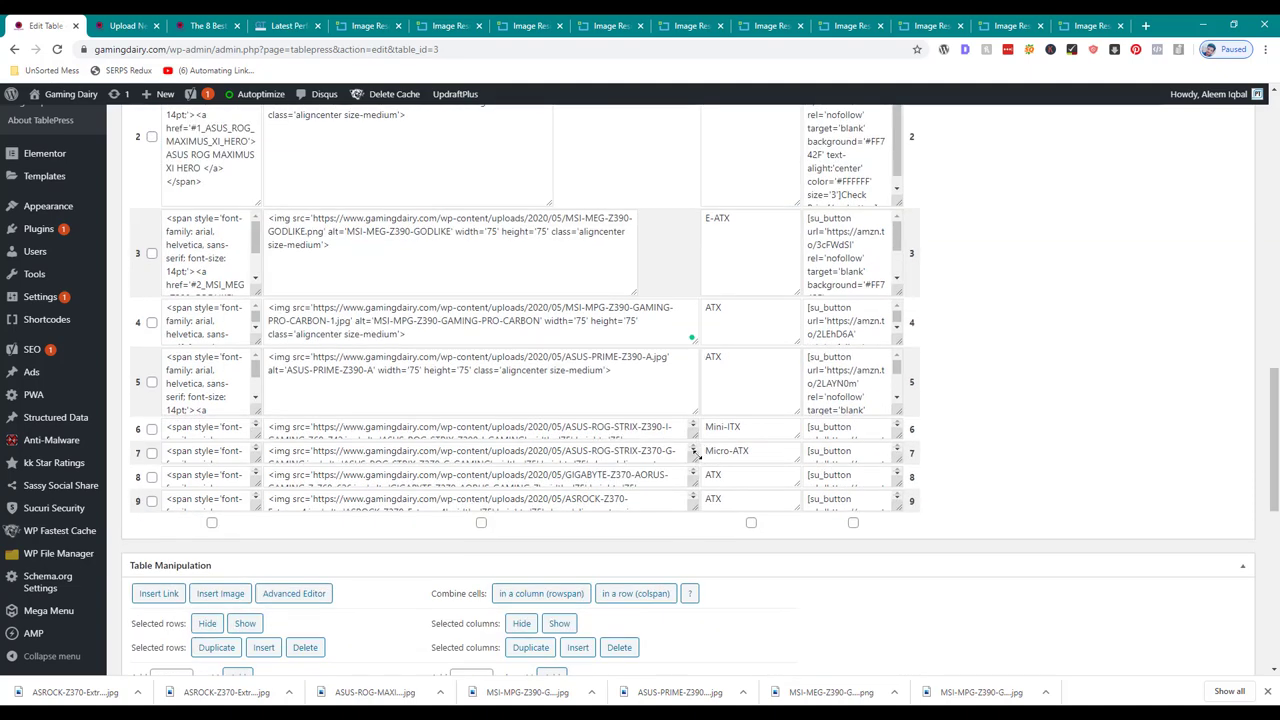
{"action": "left_click_drag", "start_coordinate": [697, 456], "coordinate": [730, 513]}
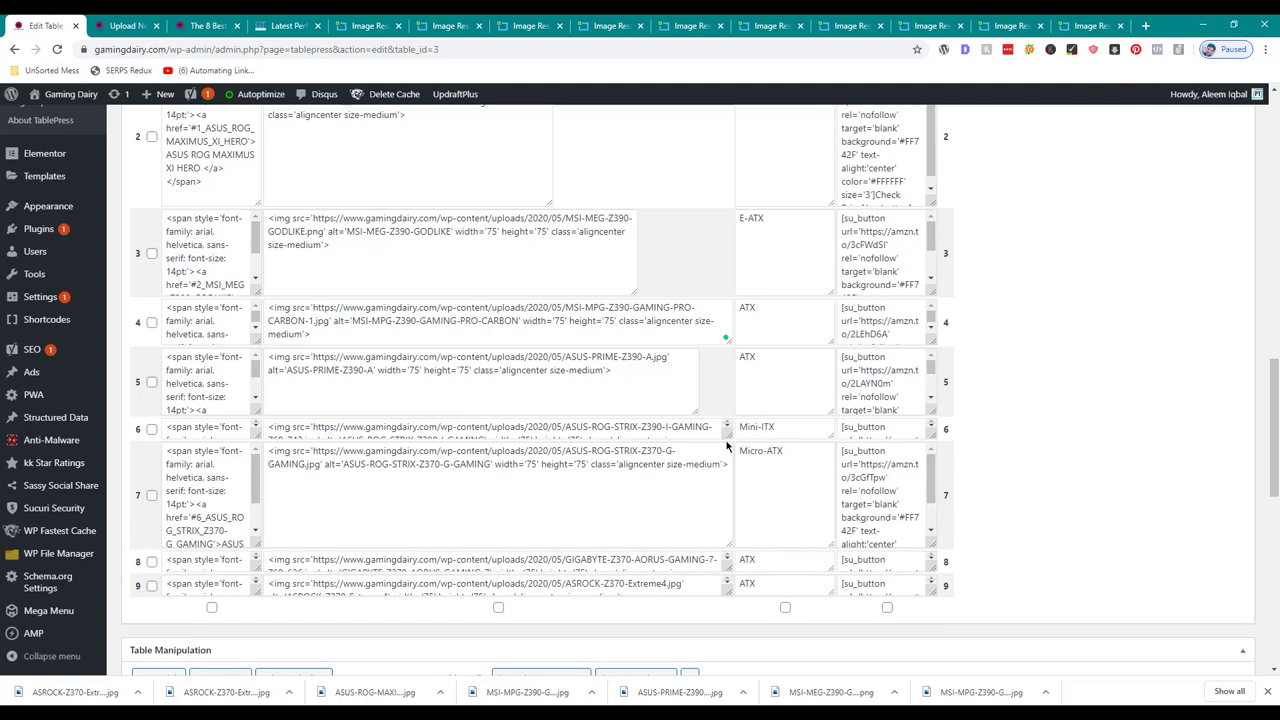
{"action": "left_click_drag", "start_coordinate": [726, 433], "coordinate": [768, 489]}
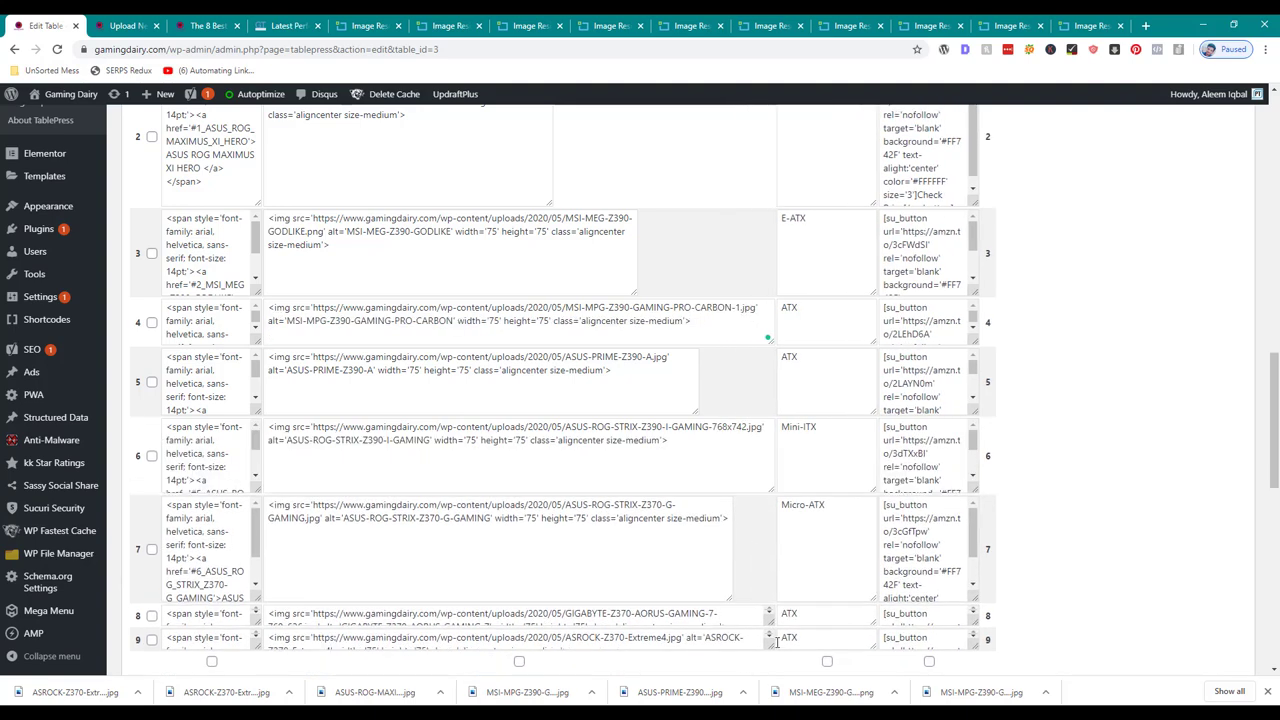
{"action": "left_click_drag", "start_coordinate": [769, 644], "coordinate": [932, 663]}
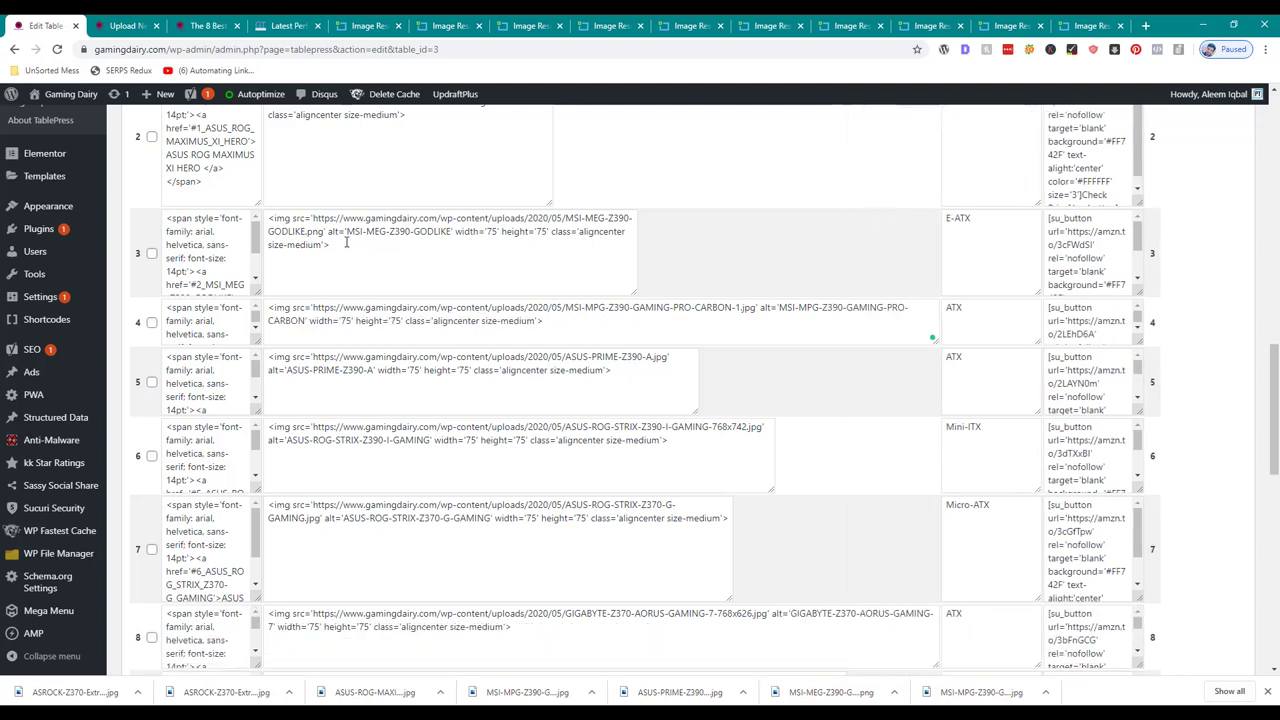
- Copy the ASUS-ROG-MAXIMUS-XI-HERO.jpg address from row 2 and open its -75 version in a new browser tab
{"action": "scroll", "coordinate": [346, 242], "scroll_direction": "up", "scroll_amount": 2}
{"action": "left_click", "coordinate": [418, 234]}
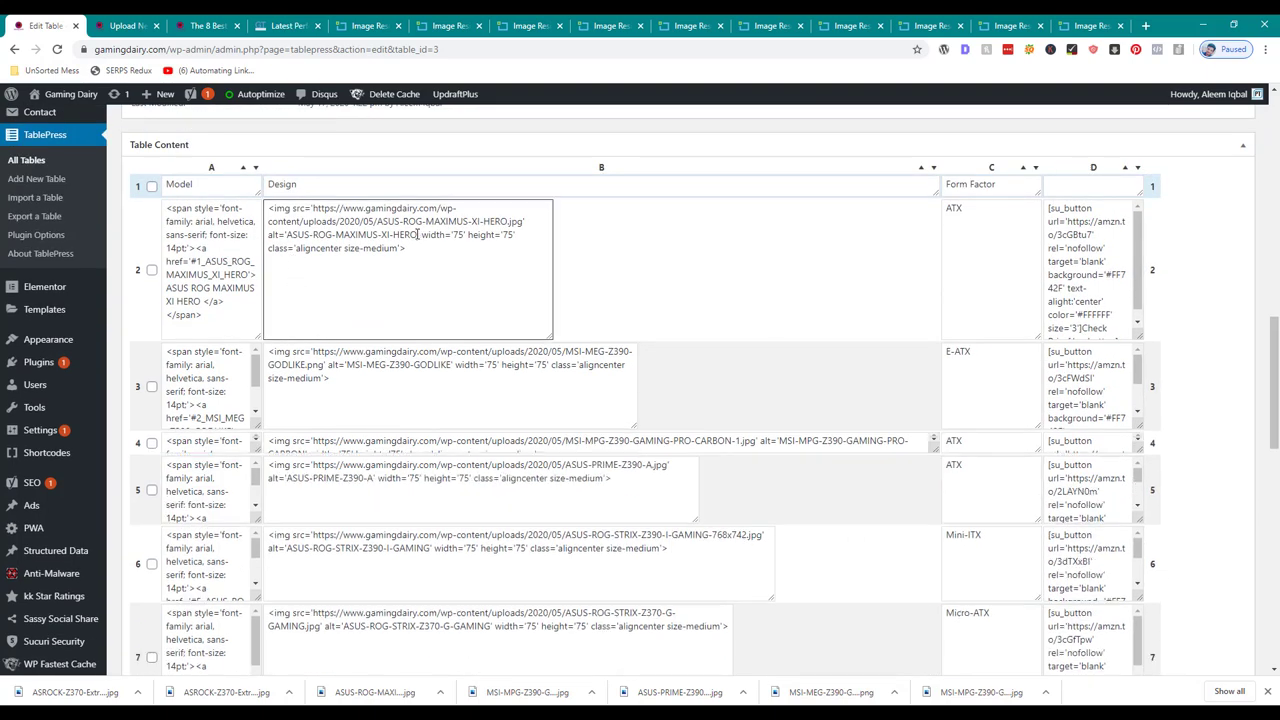
{"action": "left_click_drag", "start_coordinate": [524, 221], "coordinate": [306, 208]}
{"action": "key", "text": "ctrl+c"}
{"action": "key", "text": "ctrl+t"}
{"action": "key", "text": "ctrl+v"}
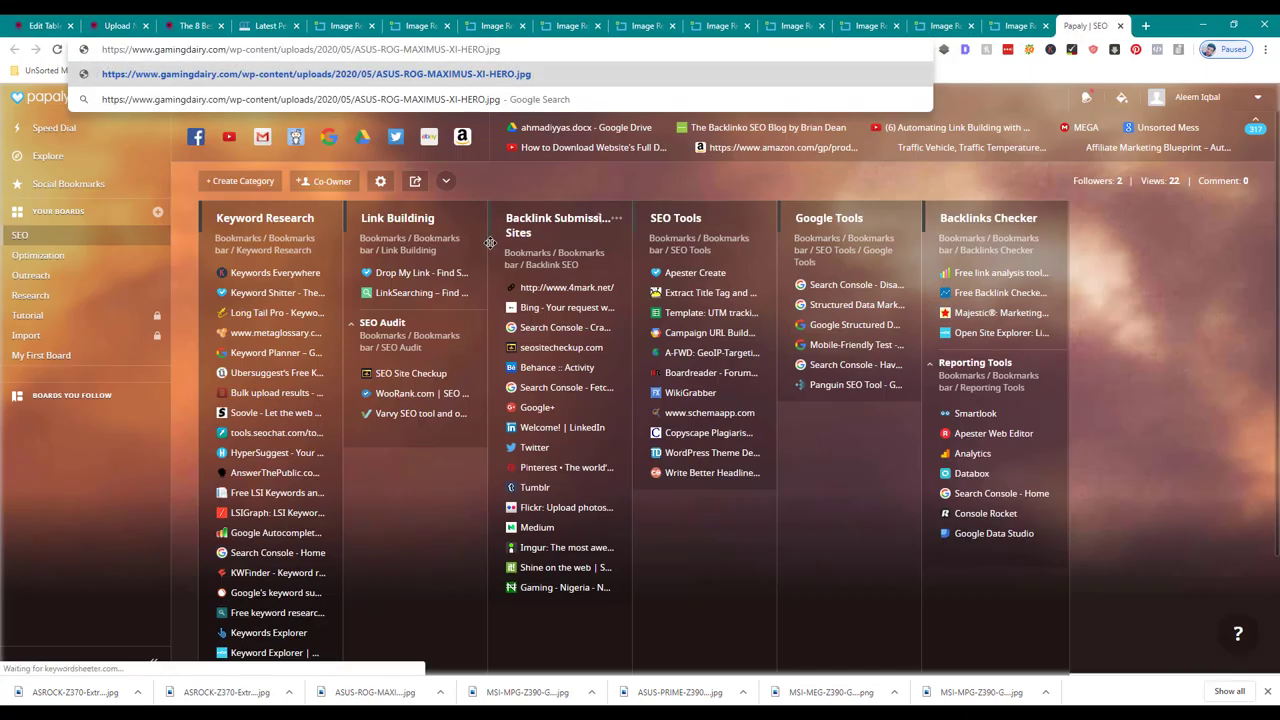
{"action": "key", "text": "Left"}
{"action": "key", "text": "Left"}
{"action": "key", "text": "Left"}
{"action": "key", "text": "Left"}
{"action": "type", "text": "-75"}
{"action": "key", "text": "Return"}
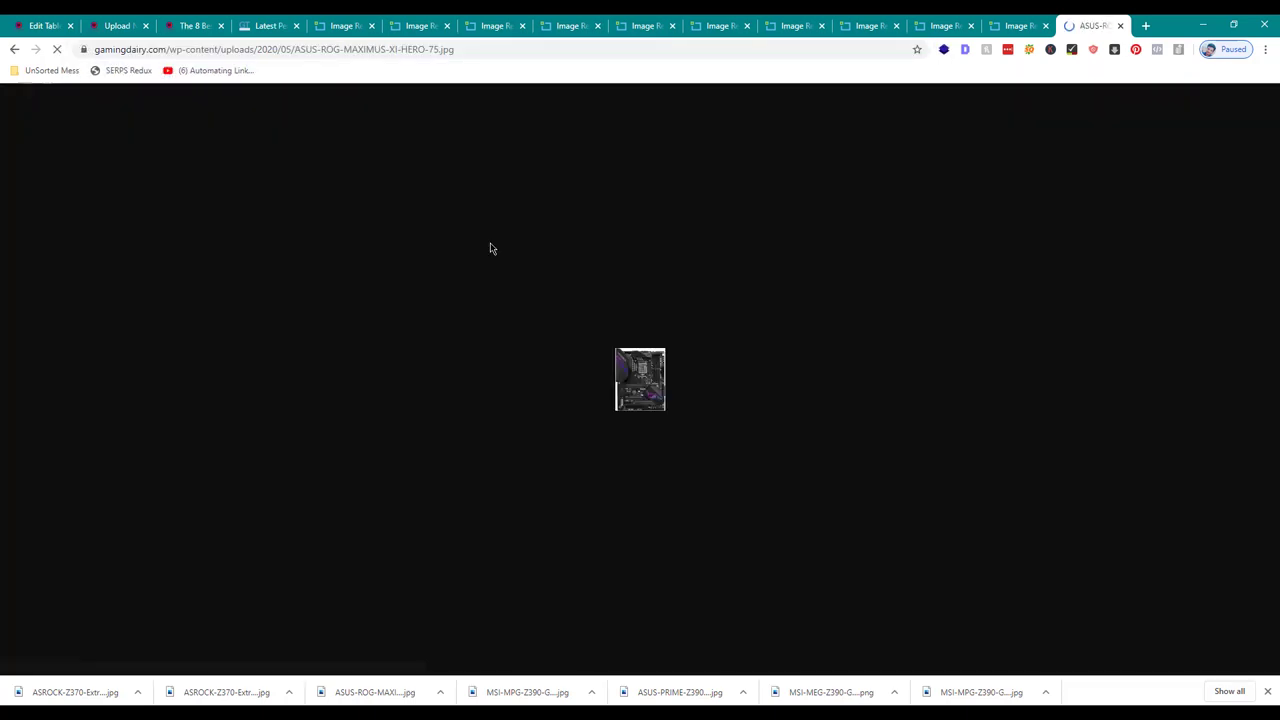
- Replace the row 2 image address in the Design column with the copied ASUS-ROG-MAXIMUS-XI-HERO-75.jpg address
{"action": "left_click", "coordinate": [443, 49]}
{"action": "key", "text": "ctrl+2"}
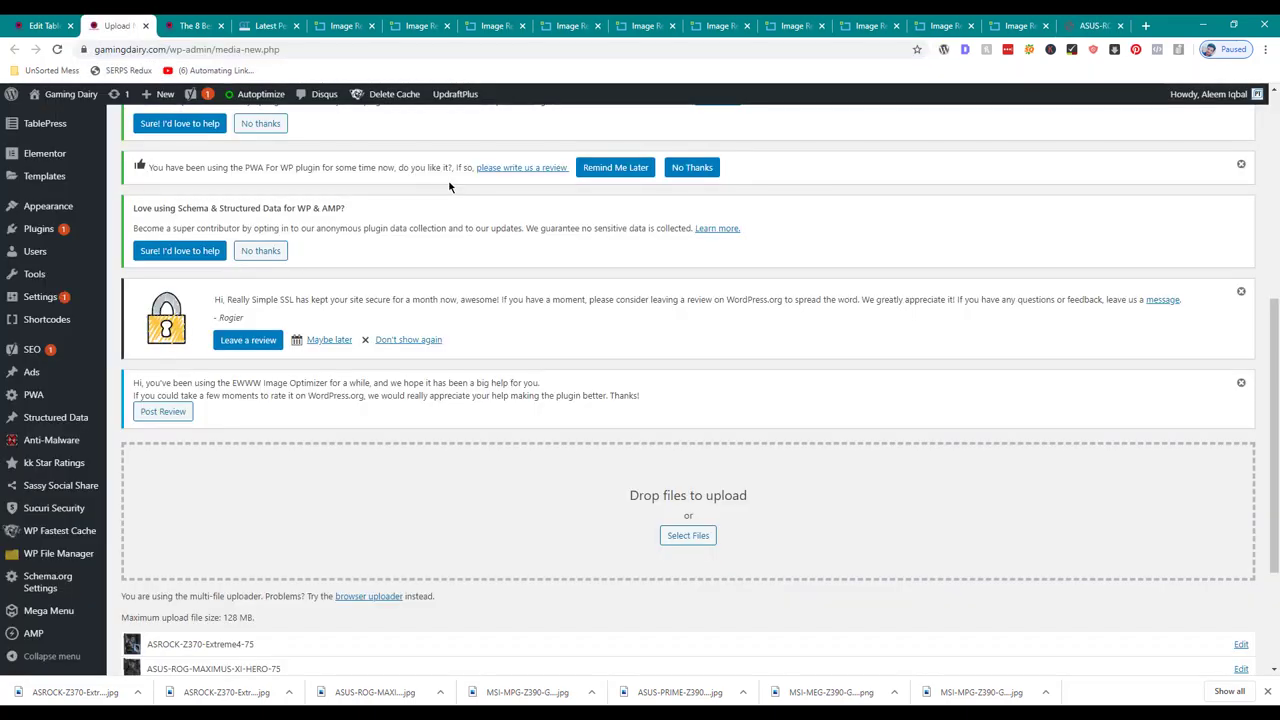
{"action": "key", "text": "ctrl+3"}
{"action": "key", "text": "ctrl+1"}
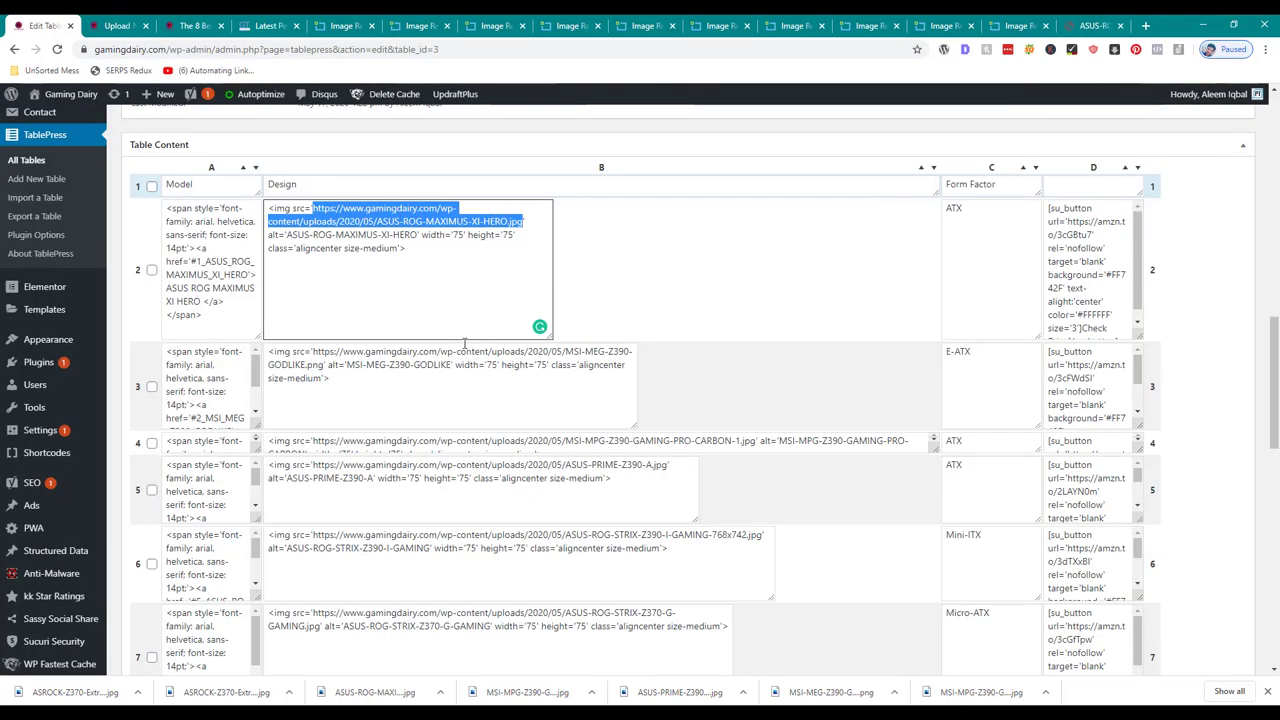
{"action": "key", "text": "ctrl+v"}
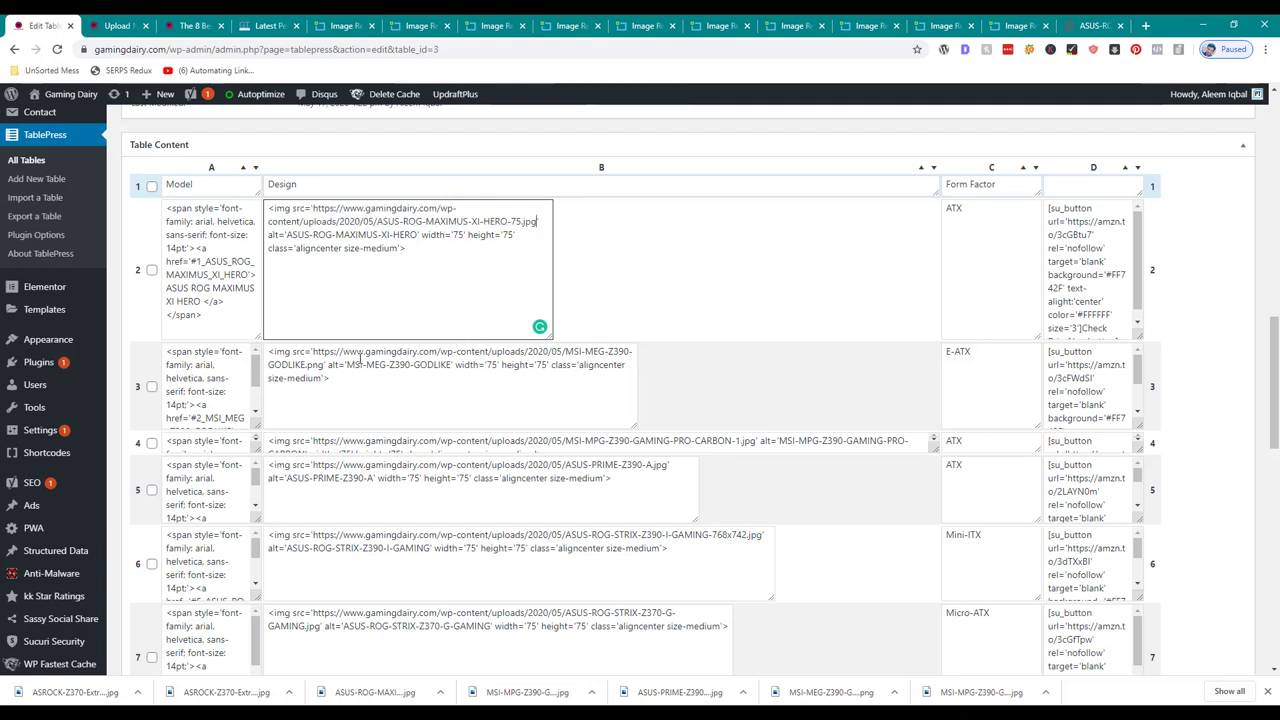
- Open the -75 version of the row 3 image, MSI-MEG-Z390-GODLIKE-75.png, in the image preview tab to check it
{"action": "left_click", "coordinate": [311, 347]}
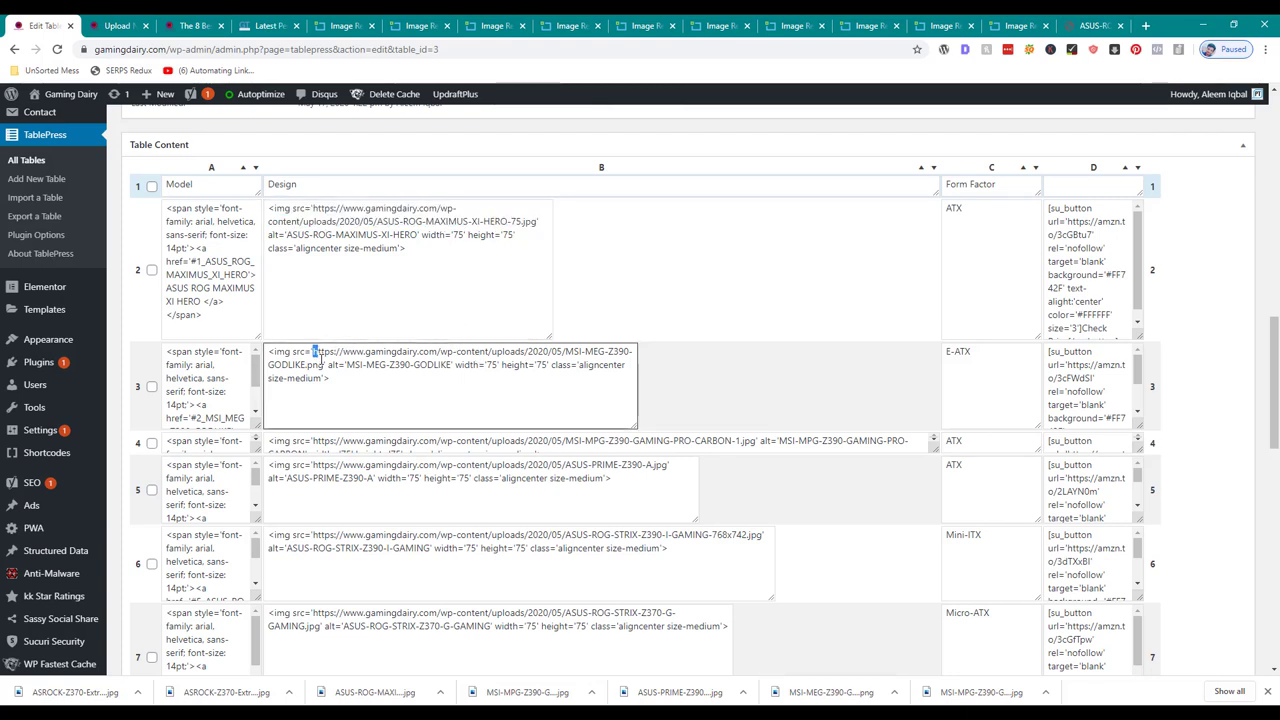
{"action": "left_click_drag", "start_coordinate": [311, 349], "coordinate": [324, 362]}
{"action": "key", "text": "ctrl+9"}
{"action": "key", "text": "ctrl+v"}
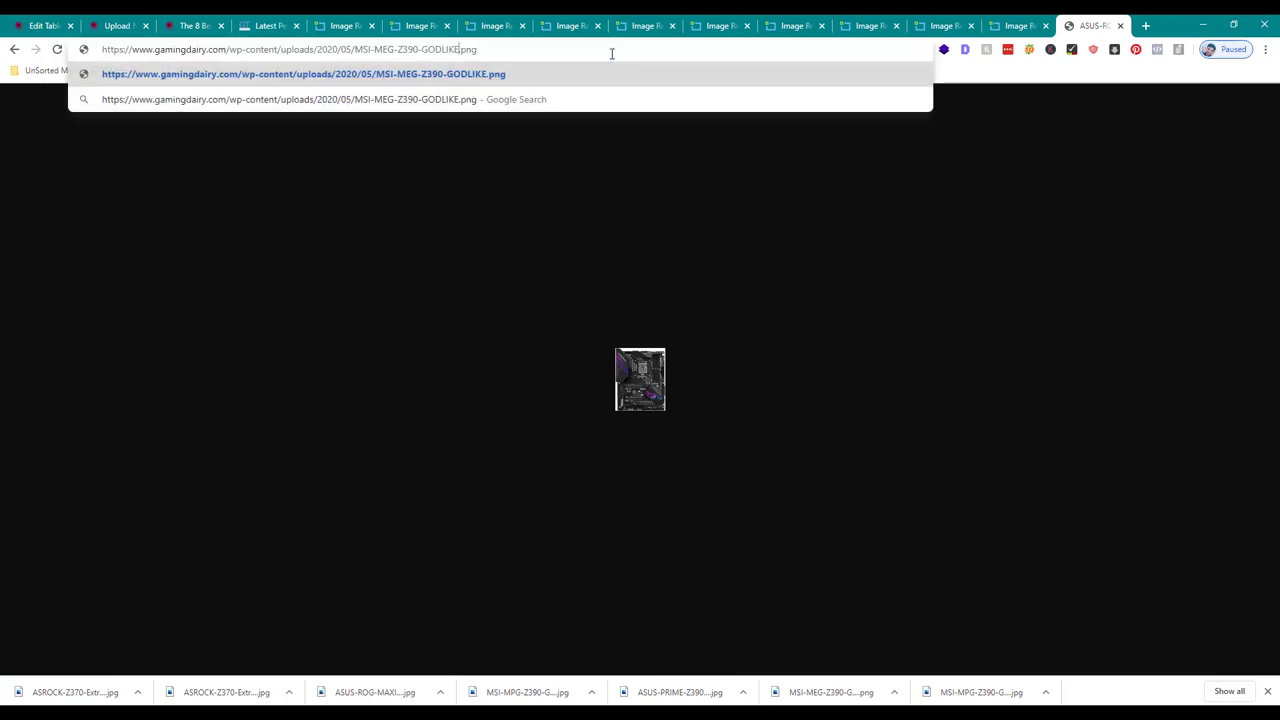
{"action": "type", "text": "-75"}
{"action": "key", "text": "Return"}
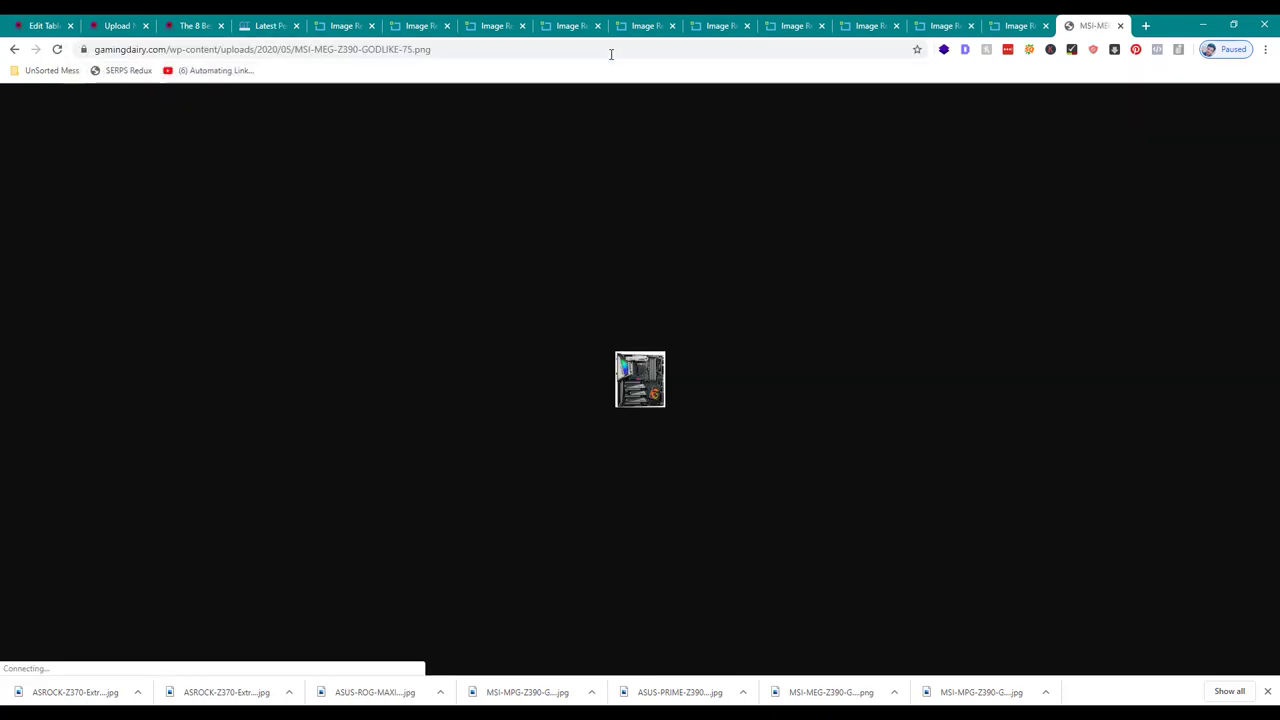
- Return to the table editor and change the row 3 image file name to MSI-MEG-Z390-GODLIKE-75.png
{"action": "key", "text": "ctrl+1"}
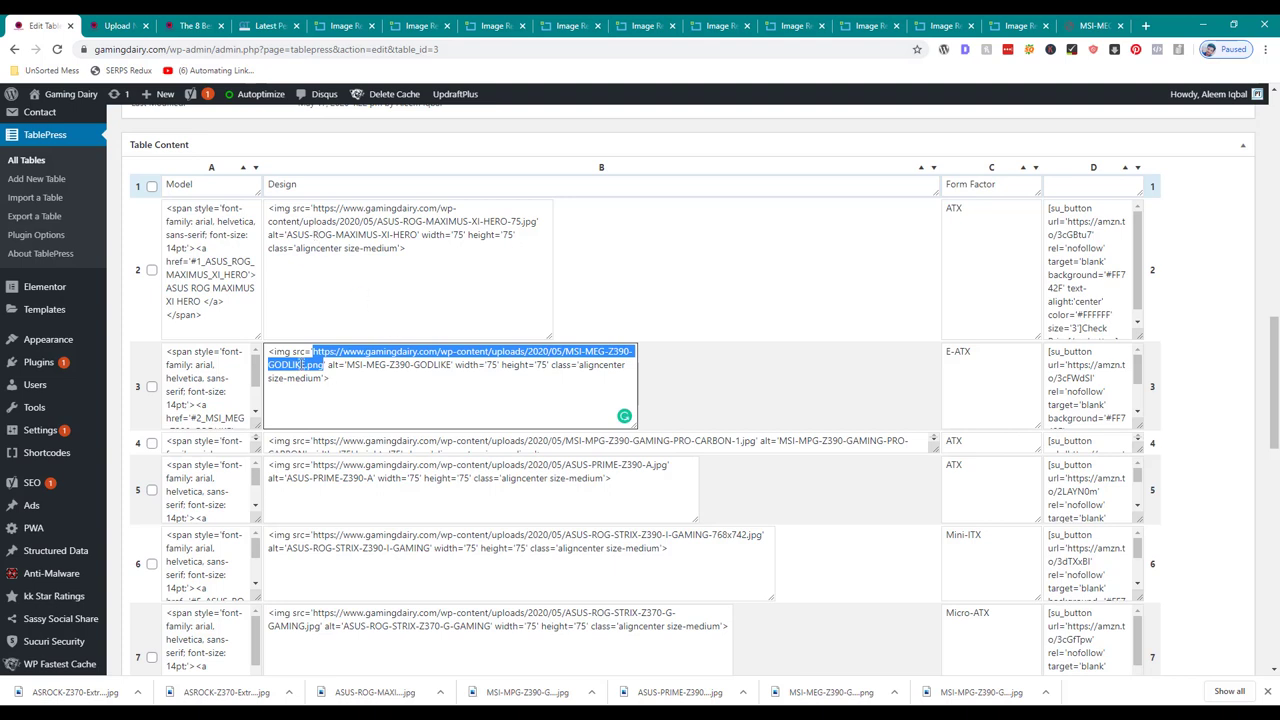
{"action": "left_click", "coordinate": [303, 364]}
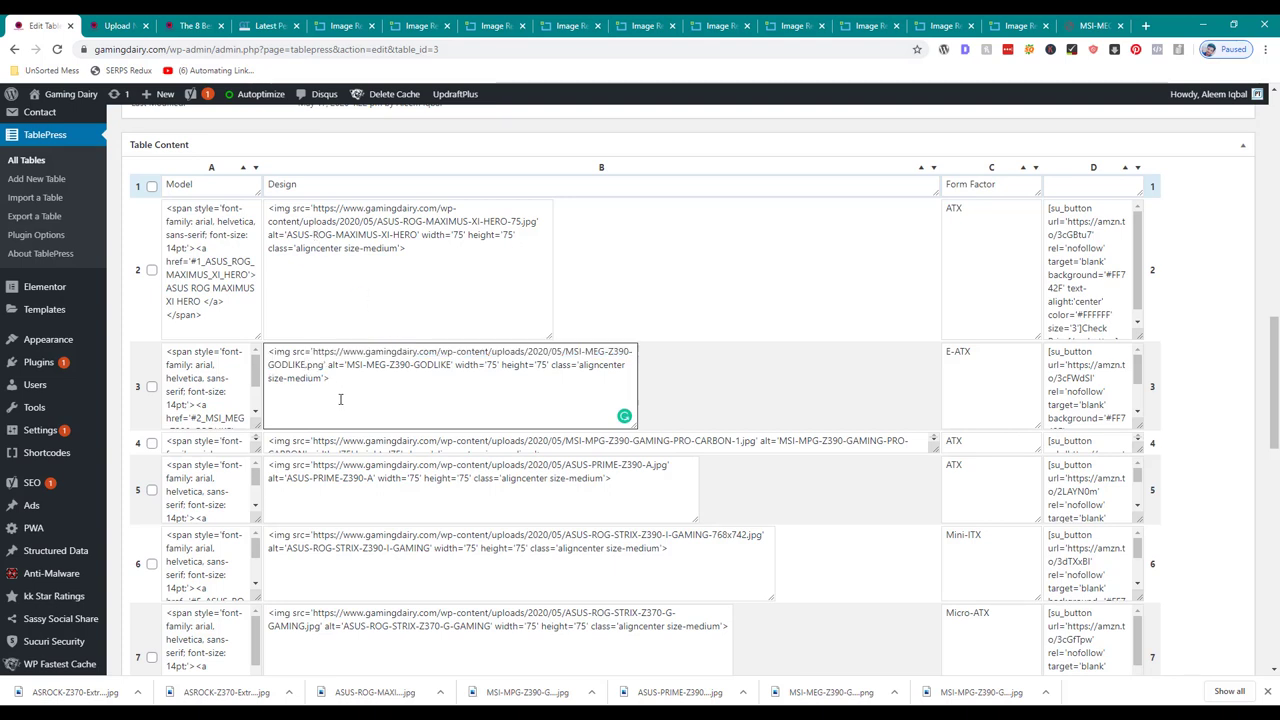
{"action": "type", "text": "-75"}
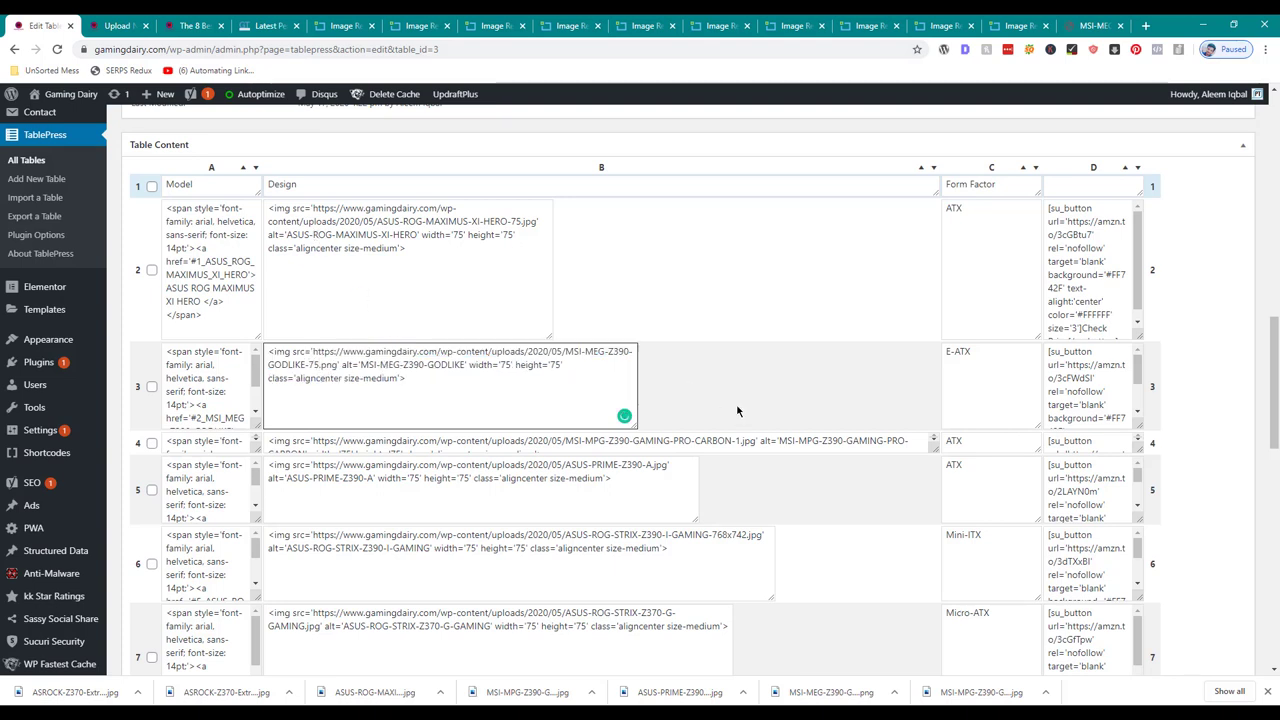
- Change the image file names to MSI-MPG-Z390-GAMING-PRO-CARBON-75.jpg in row 4 and ASUS-PRIME-Z390-A-75.jpg in row 5
{"action": "left_click", "coordinate": [736, 440]}
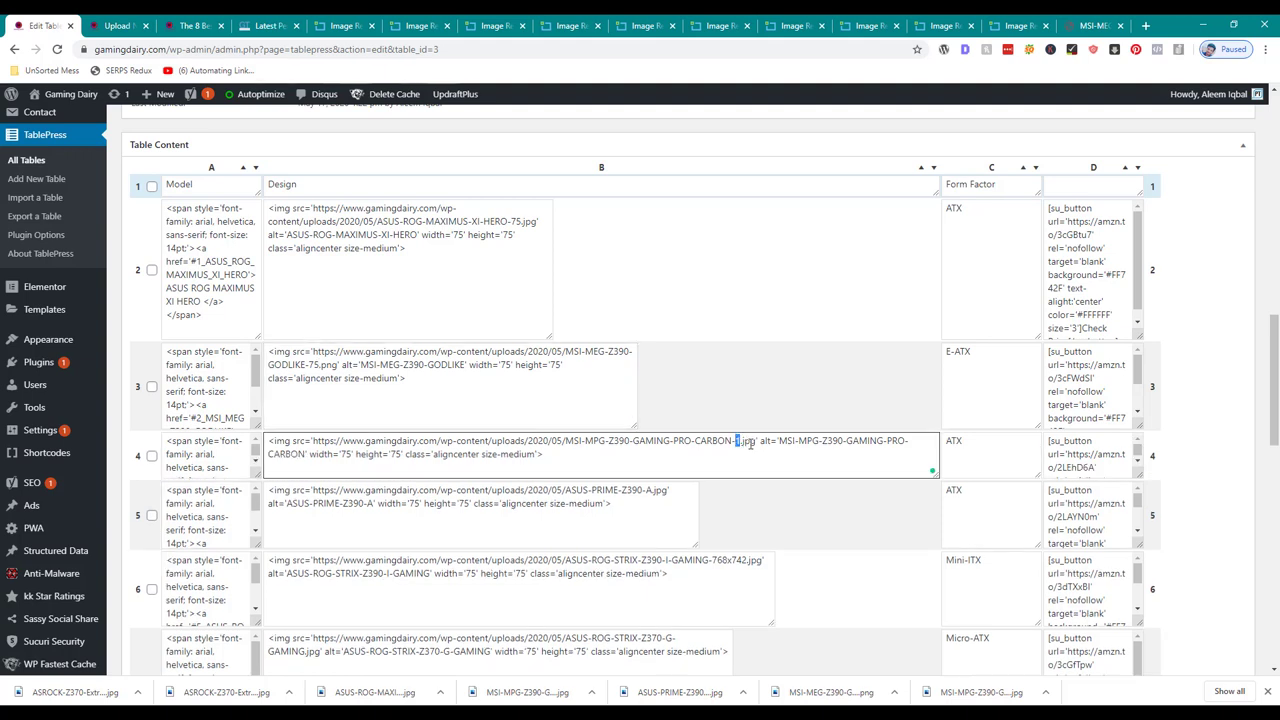
{"action": "type", "text": "75"}
{"action": "left_click", "coordinate": [650, 489]}
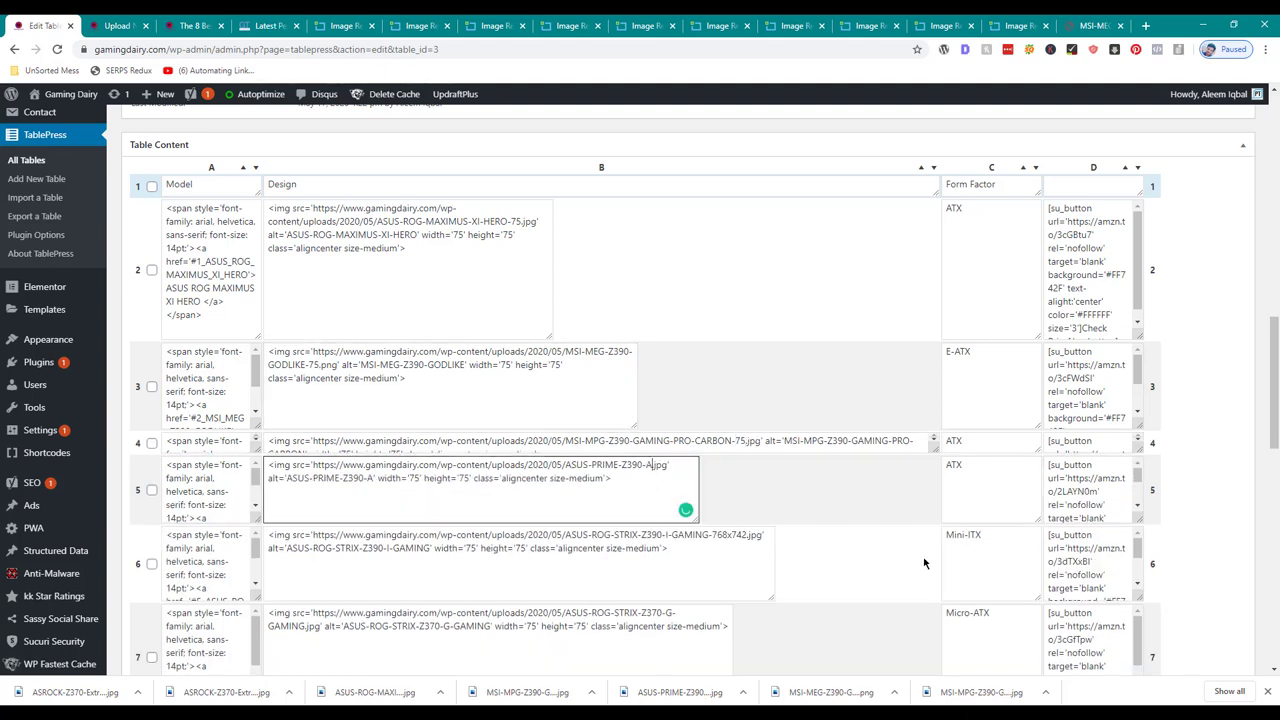
{"action": "type", "text": "-75"}
- Change the image file names to ASUS-ROG-STRIX-Z390-I-GAMING-75.jpg in row 6 and ASUS-ROG-STRIX-Z370-G-GAMING-75.jpg in row 7
{"action": "left_click_drag", "start_coordinate": [722, 535], "coordinate": [743, 535]}
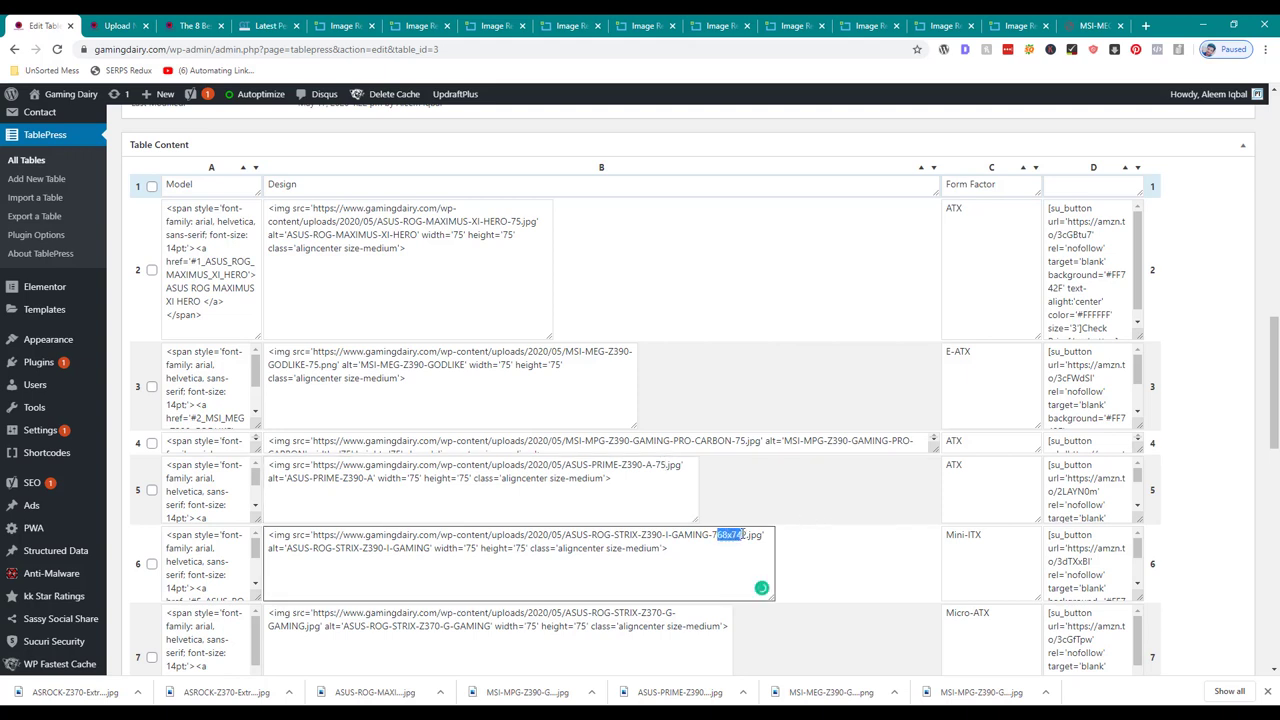
{"action": "type", "text": "5"}
{"action": "key", "text": "Delete"}
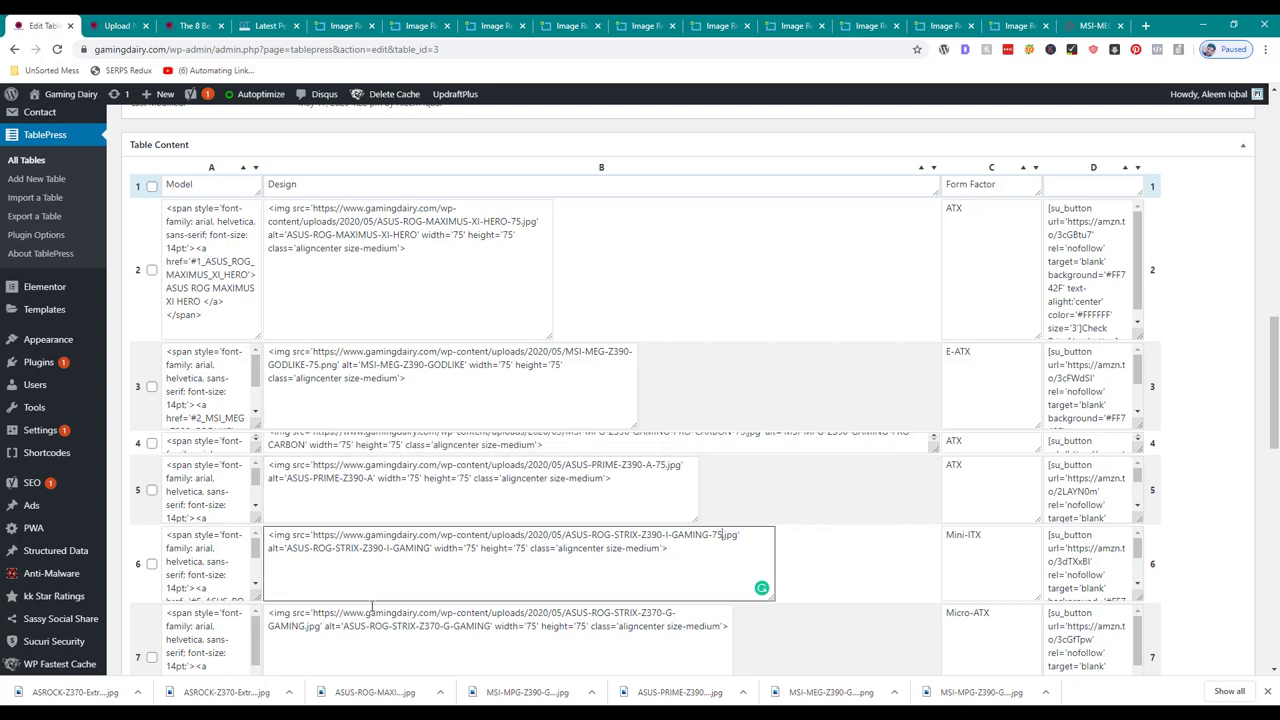
{"action": "left_click", "coordinate": [306, 626]}
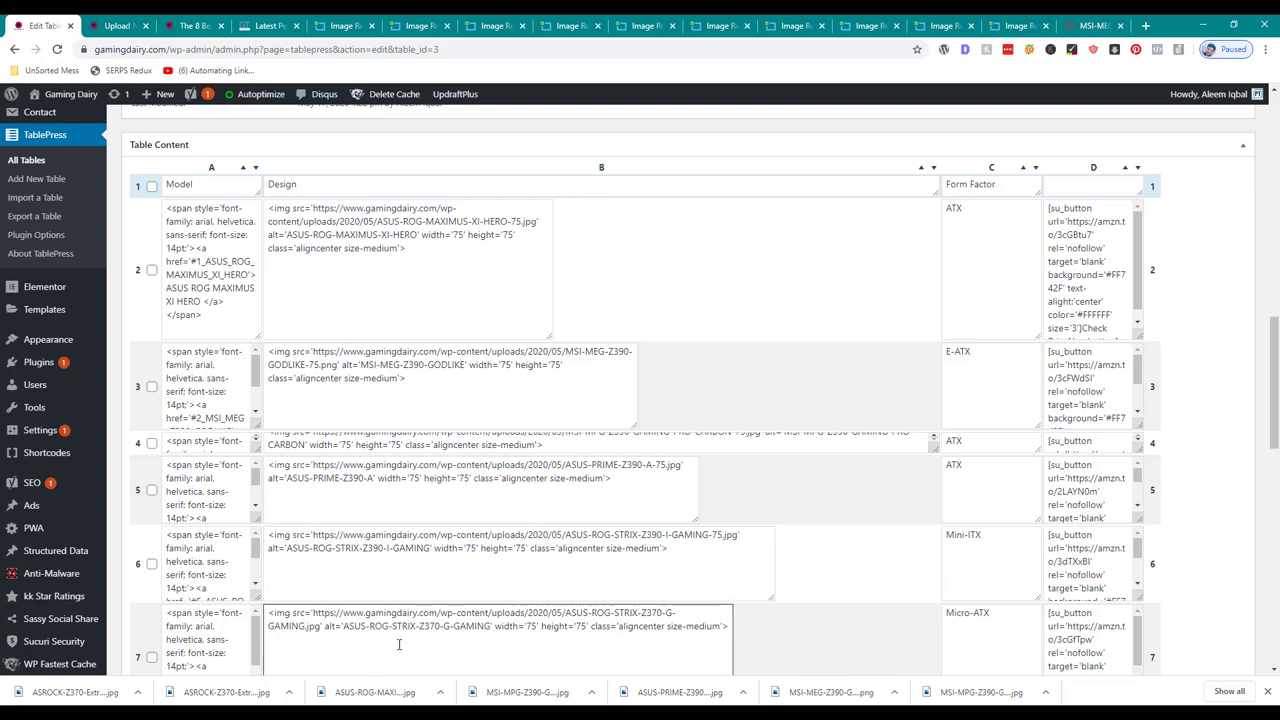
{"action": "type", "text": "-75"}
- Append -75 to the GIGABYTE-Z370-AORUS-GAMING-7 alt text in row 8 and to the ASROCK-Z370-Extreme4 image file name in row 9
{"action": "scroll", "coordinate": [638, 414], "scroll_direction": "down", "scroll_amount": 5}
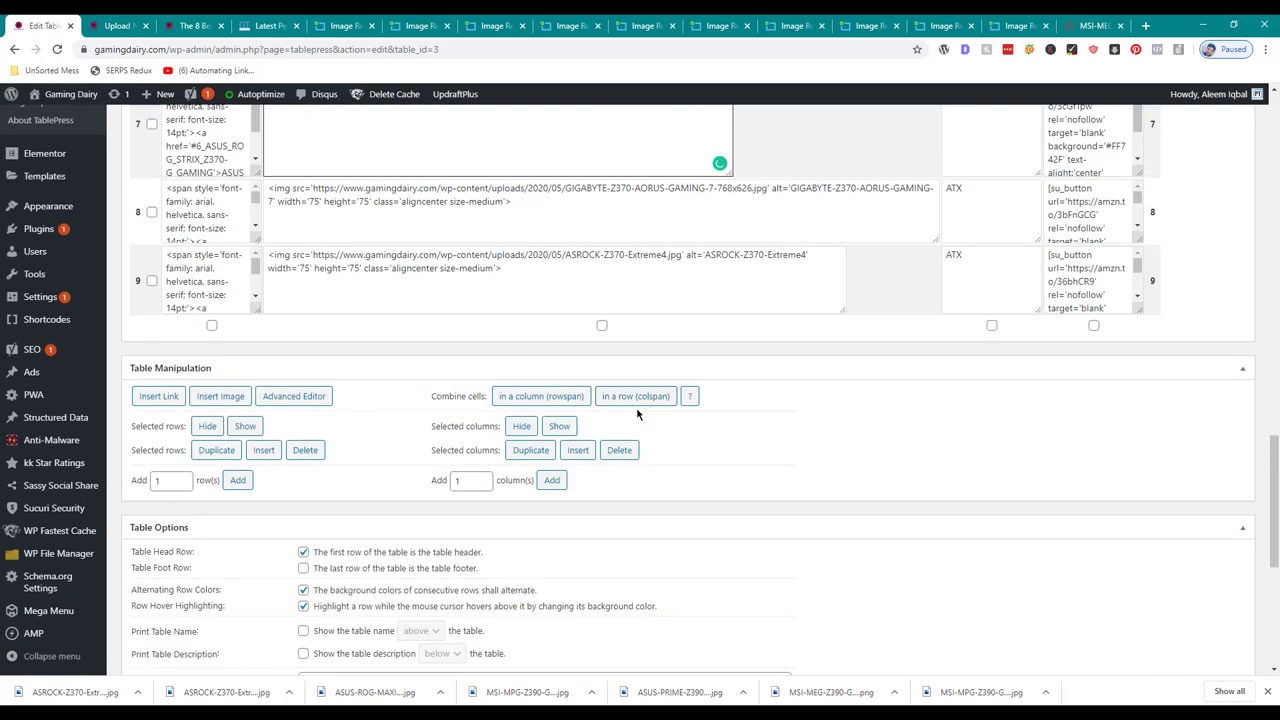
{"action": "scroll", "coordinate": [635, 410], "scroll_direction": "up", "scroll_amount": 2}
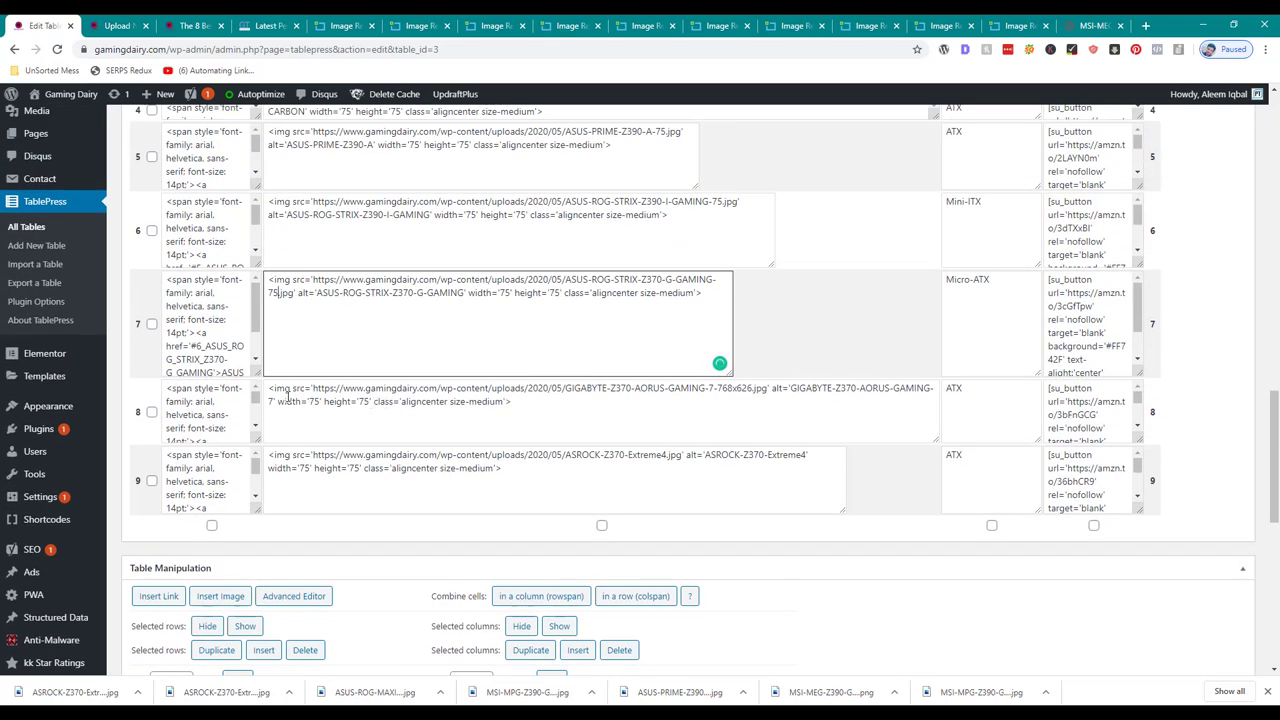
{"action": "left_click", "coordinate": [272, 400]}
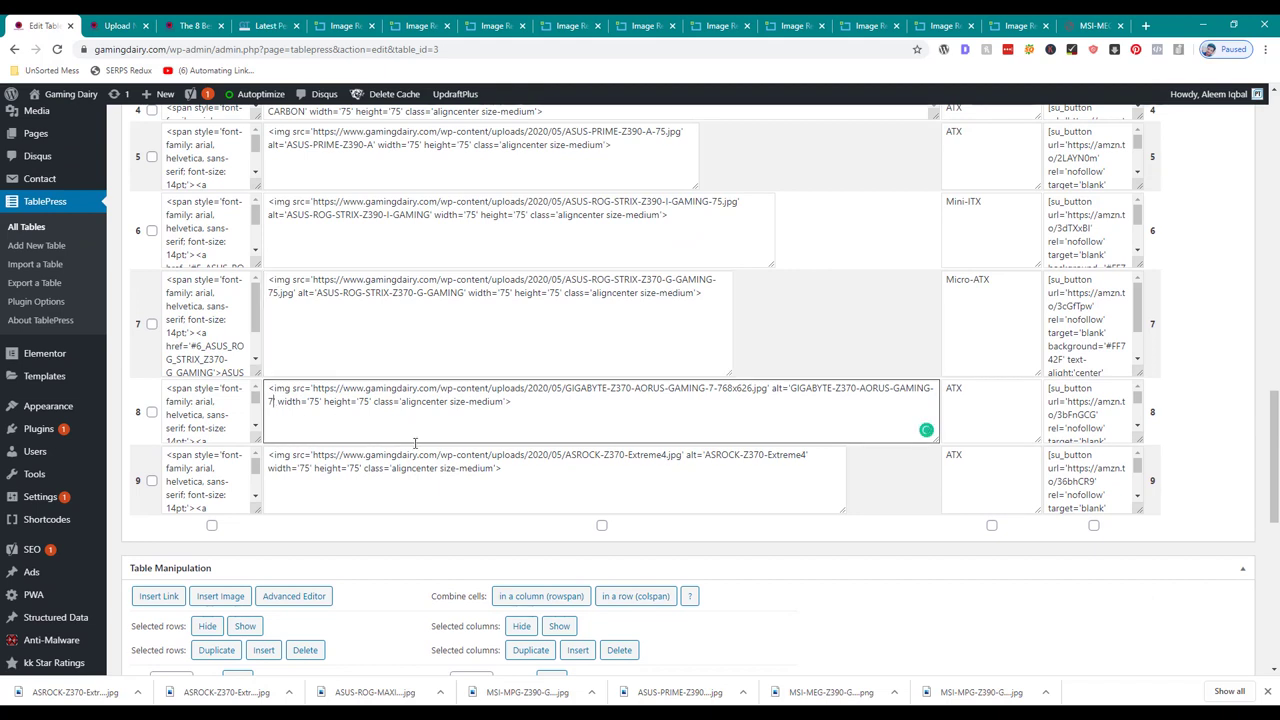
{"action": "type", "text": "-75"}
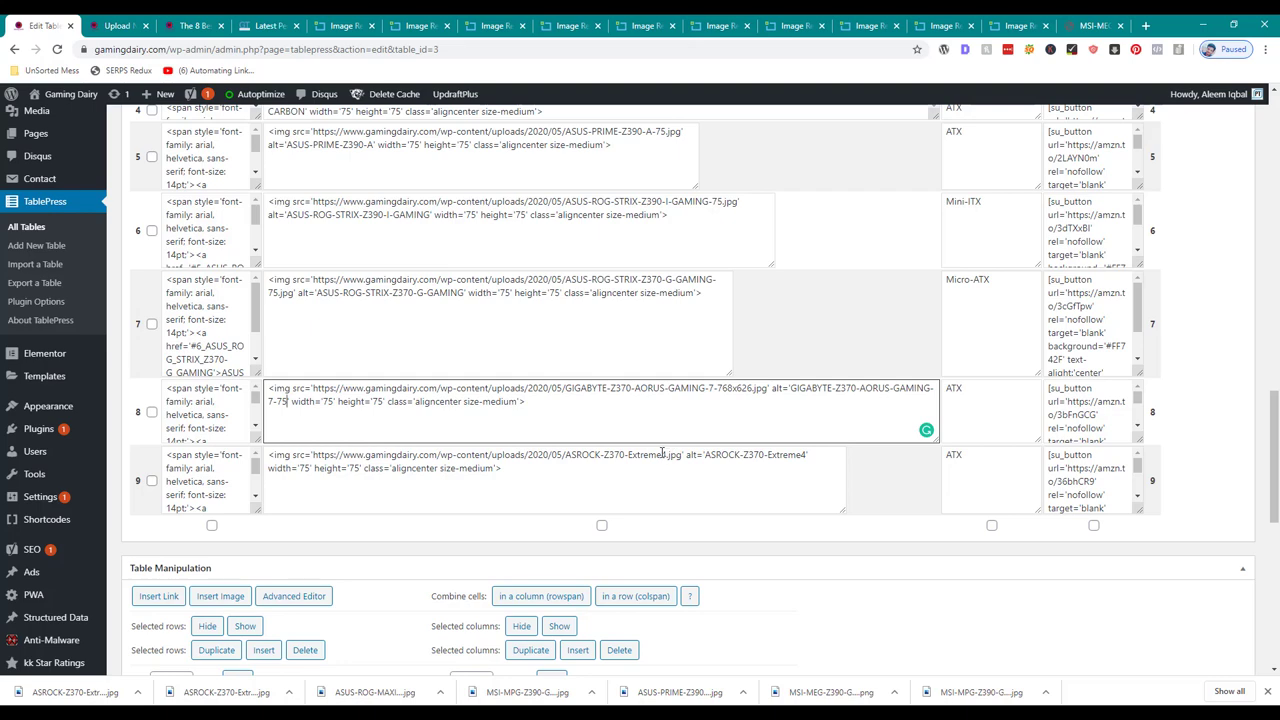
{"action": "left_click", "coordinate": [664, 454]}
{"action": "type", "text": "-75"}
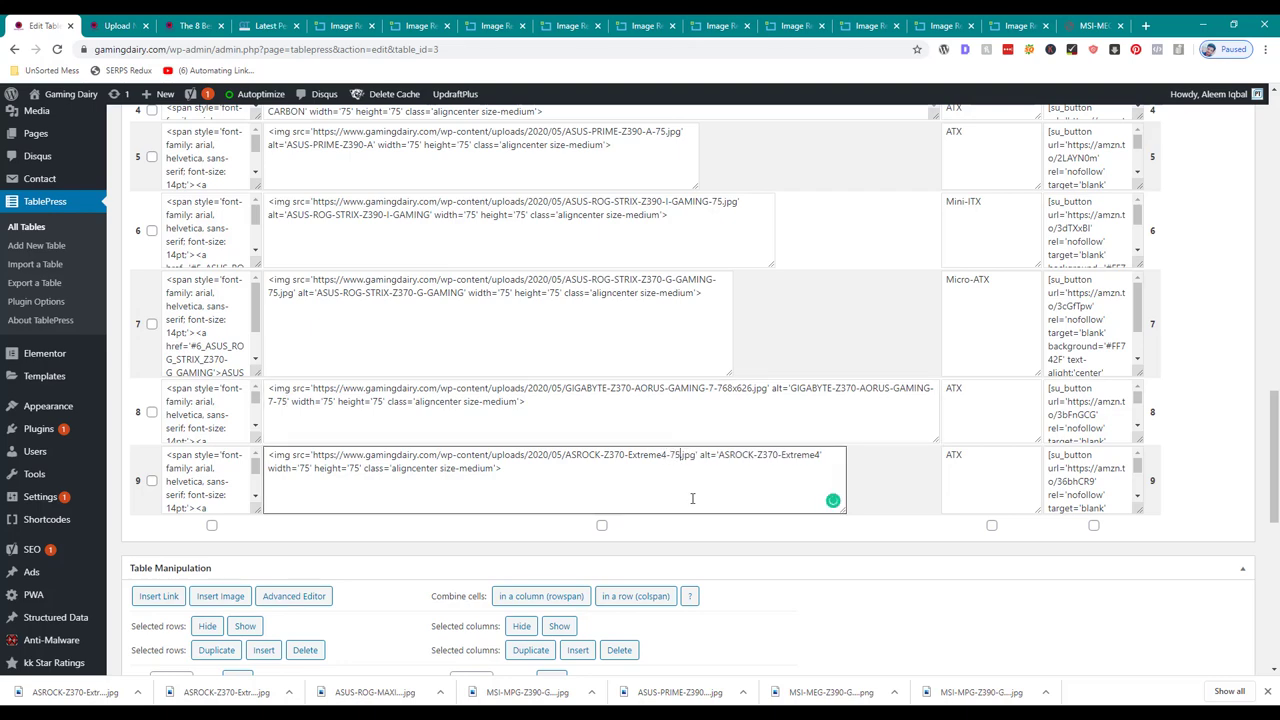
{"action": "scroll", "coordinate": [650, 505], "scroll_direction": "down", "scroll_amount": 10}
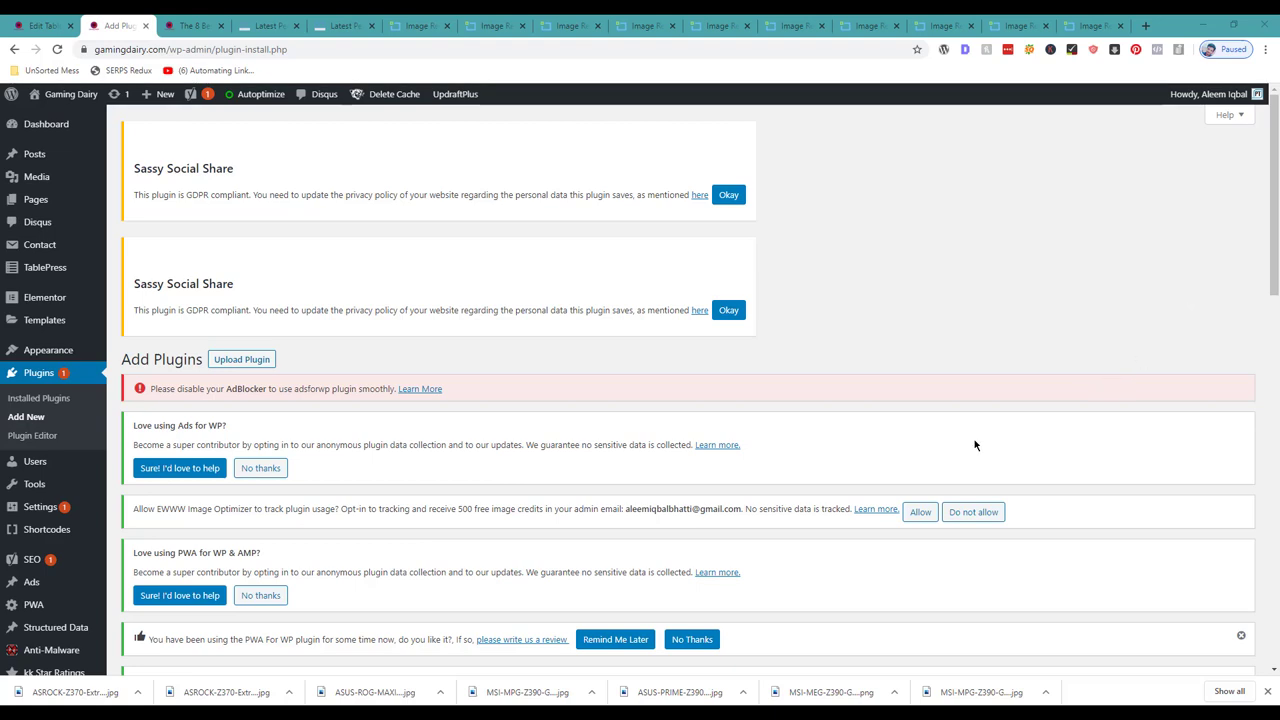
- Search the WordPress plugin directory for Lazy Load and install Lazy Load – Optimize Images by WP Rocket
{"action": "scroll", "coordinate": [974, 445], "scroll_direction": "down", "scroll_amount": 10}
{"action": "left_click", "coordinate": [1084, 136]}
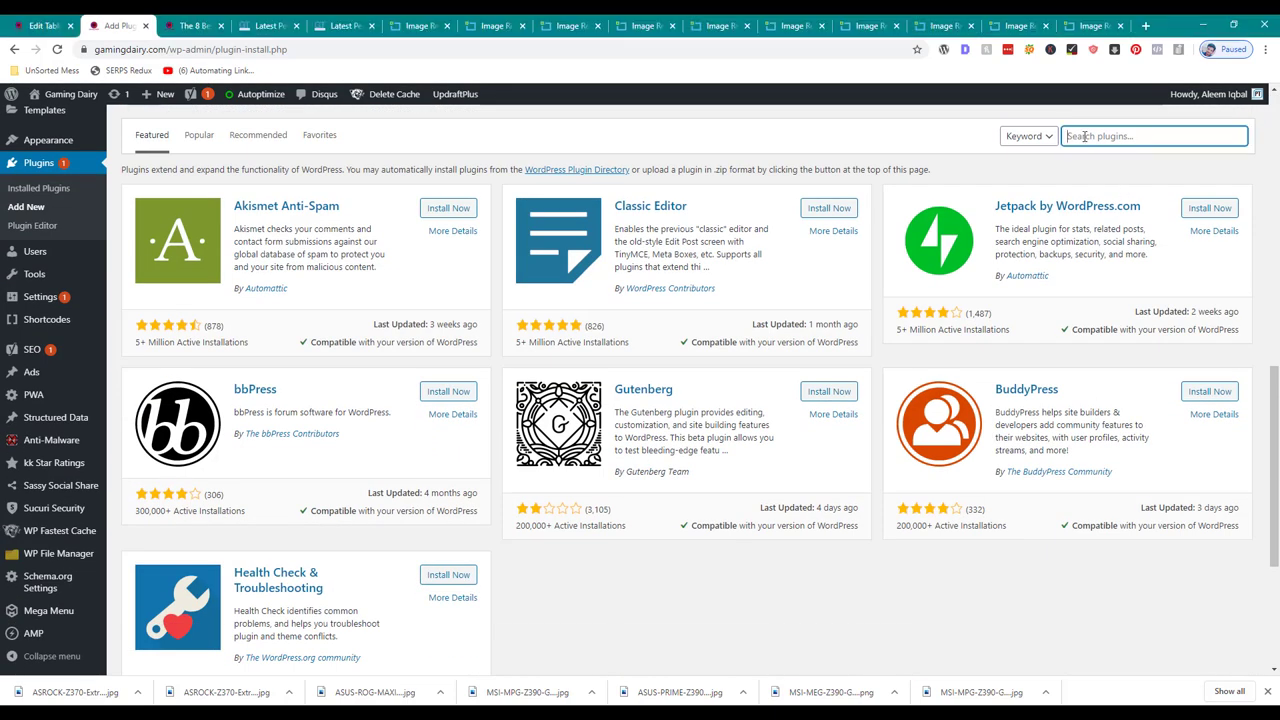
{"action": "type", "text": "Lazy Load"}
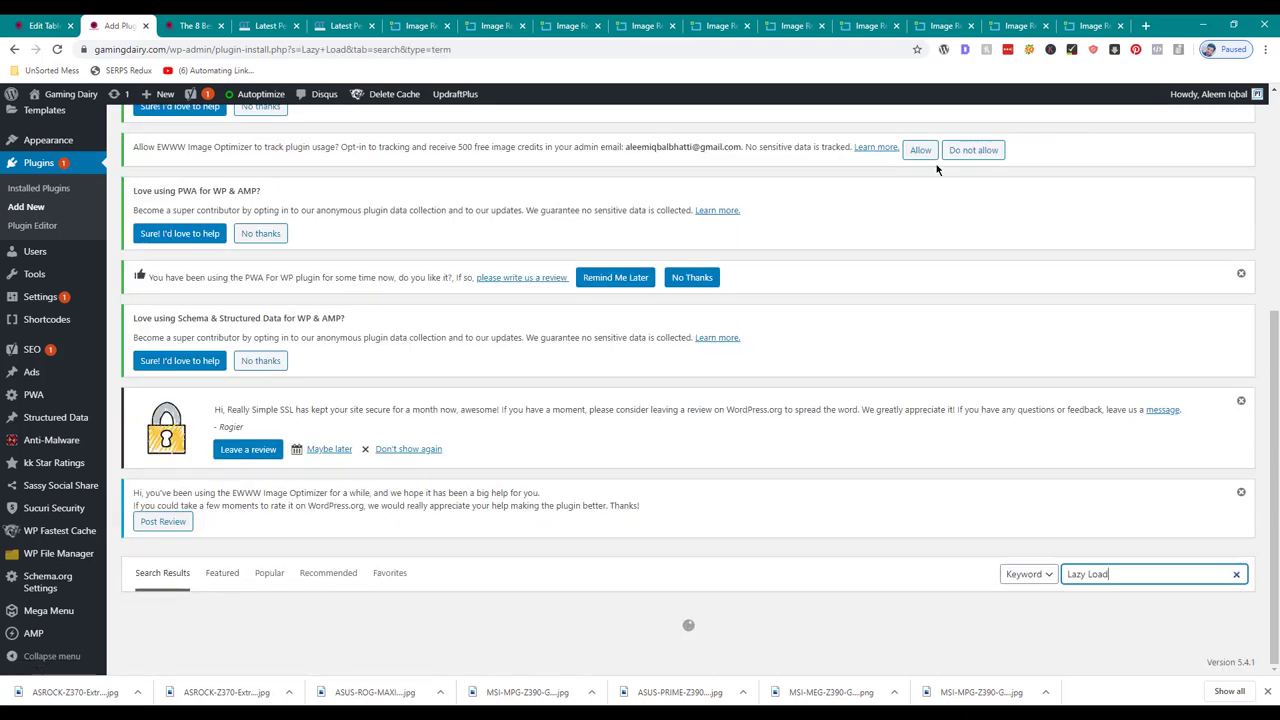
{"action": "scroll", "coordinate": [742, 238], "scroll_direction": "down", "scroll_amount": 4}
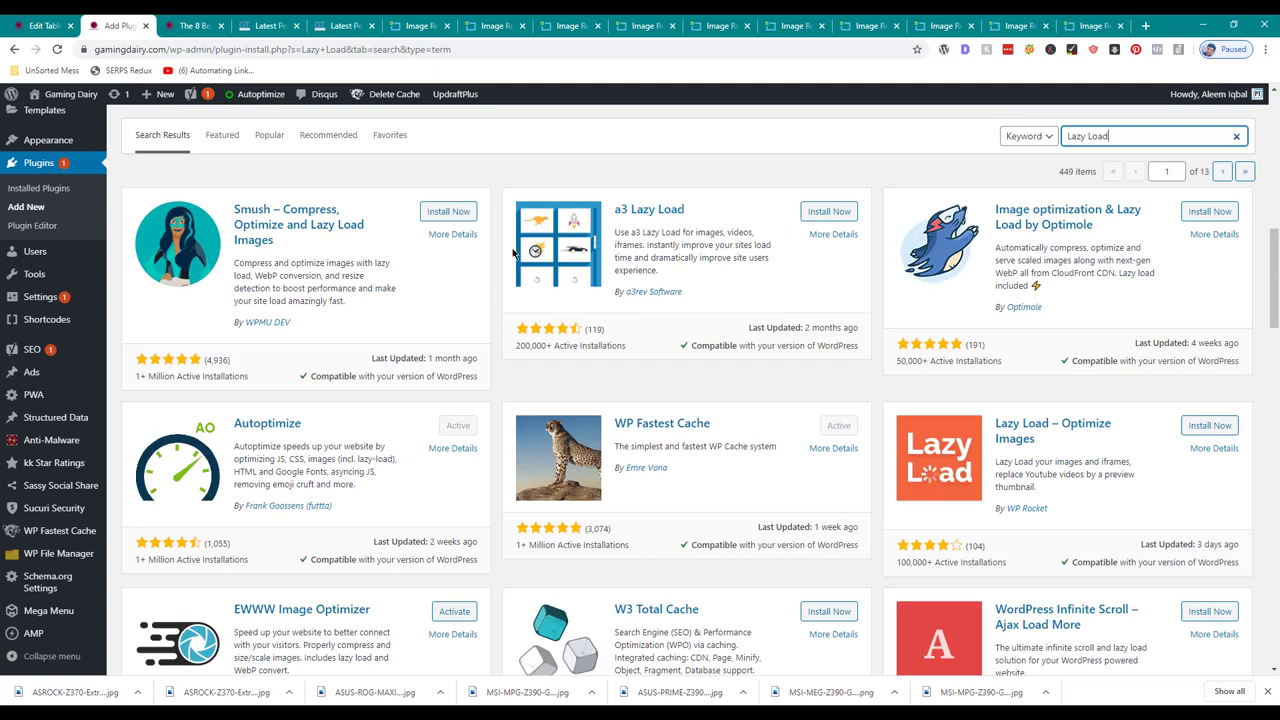
{"action": "left_click", "coordinate": [1192, 432]}
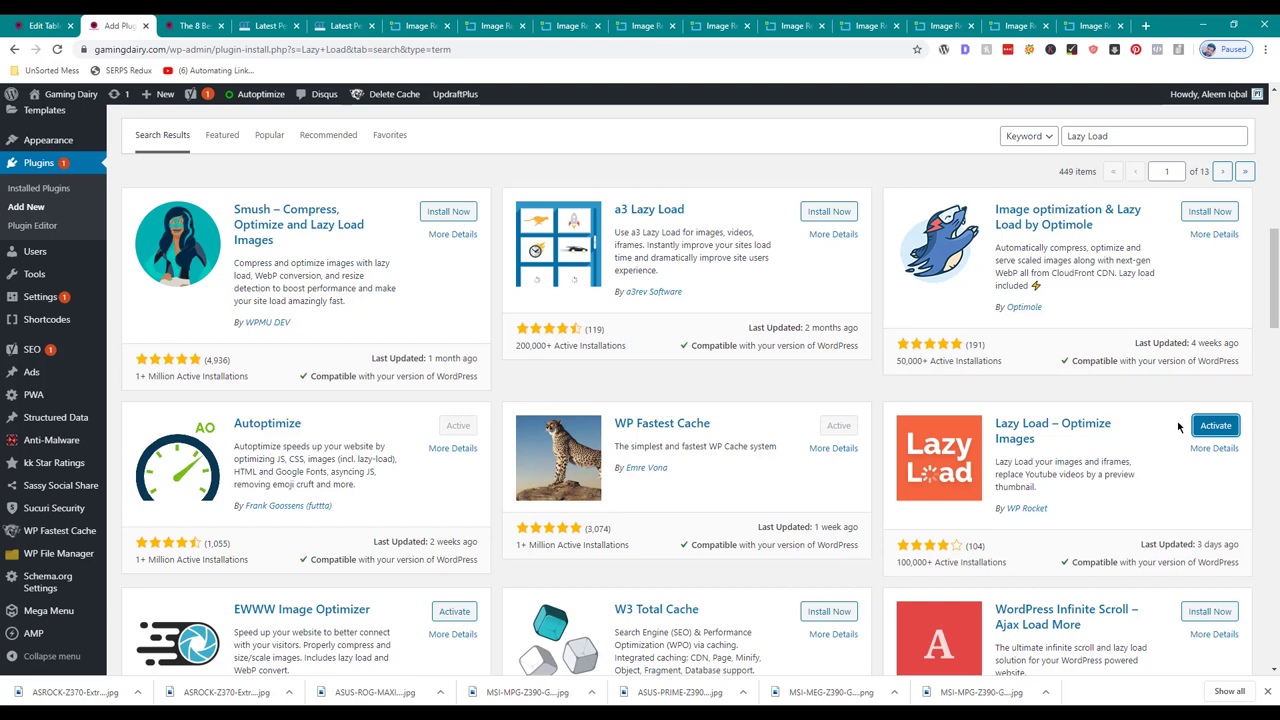
- Activate the Lazy Load – Optimize Images plugin and open its LazyLoad settings
{"action": "left_click", "coordinate": [1208, 428]}
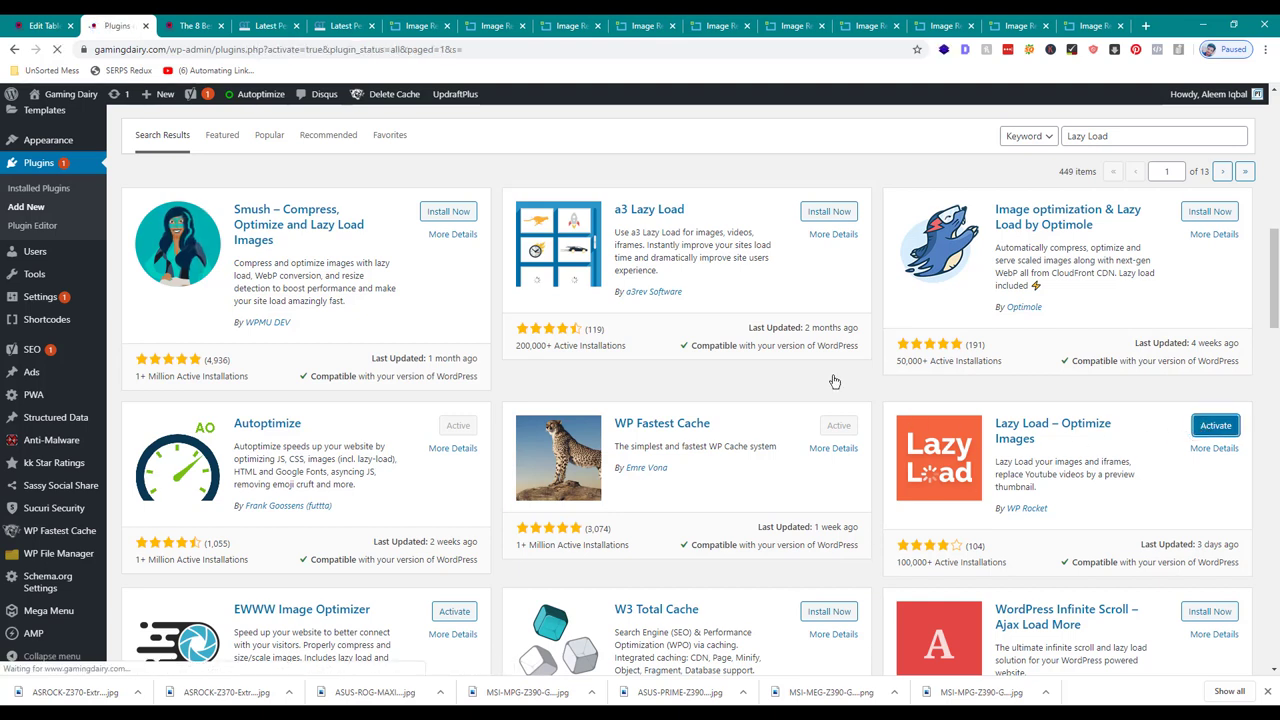
{"action": "scroll", "coordinate": [329, 329], "scroll_direction": "down", "scroll_amount": 3}
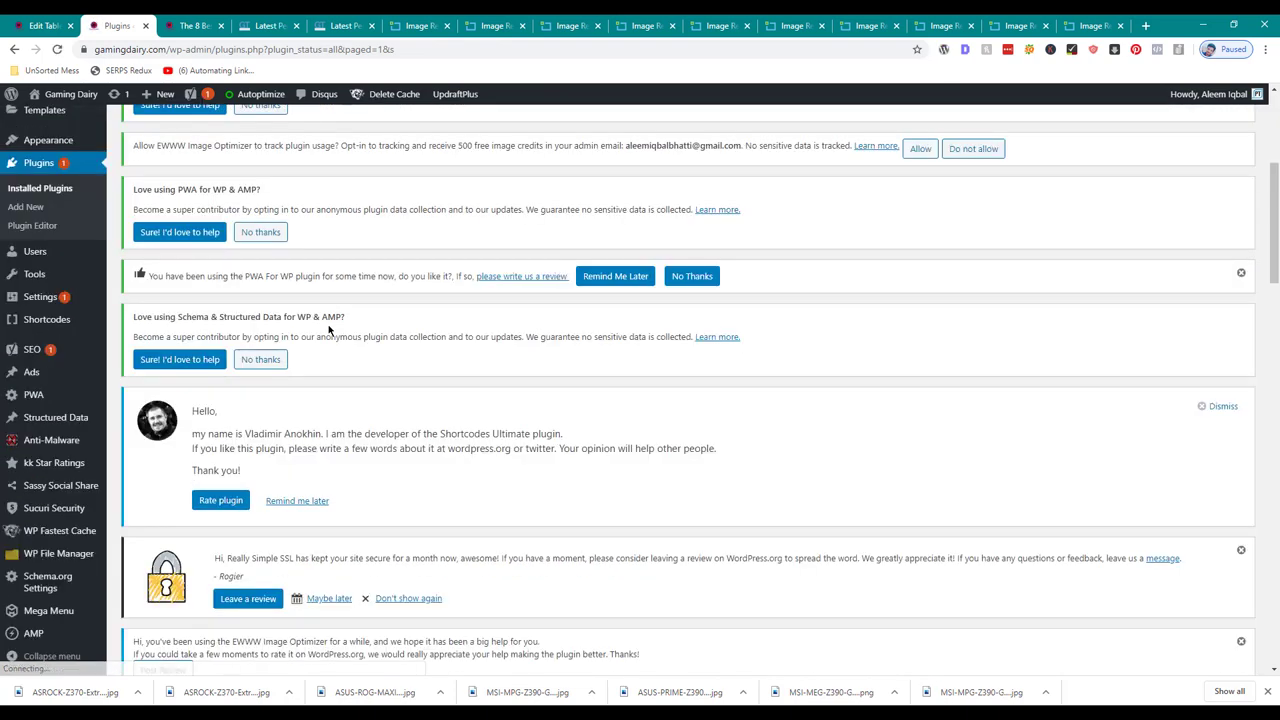
{"action": "mouse_move", "coordinate": [271, 110]}
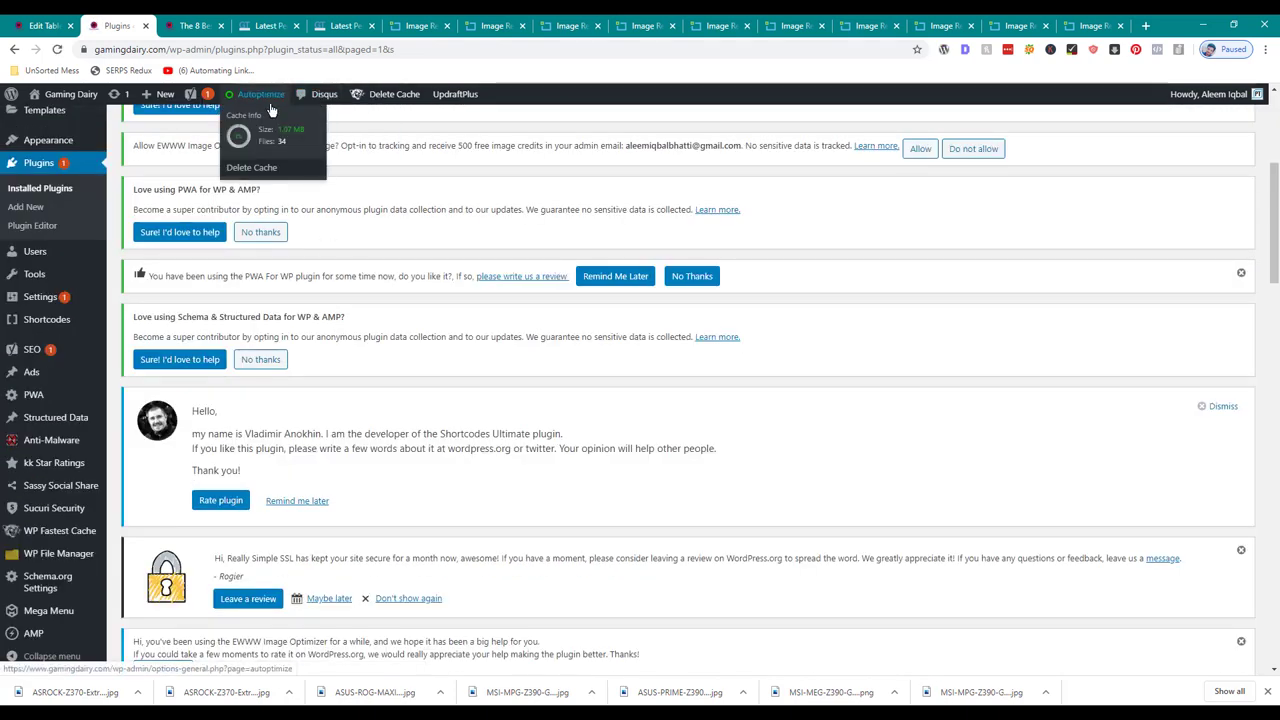
{"action": "mouse_move", "coordinate": [64, 300]}
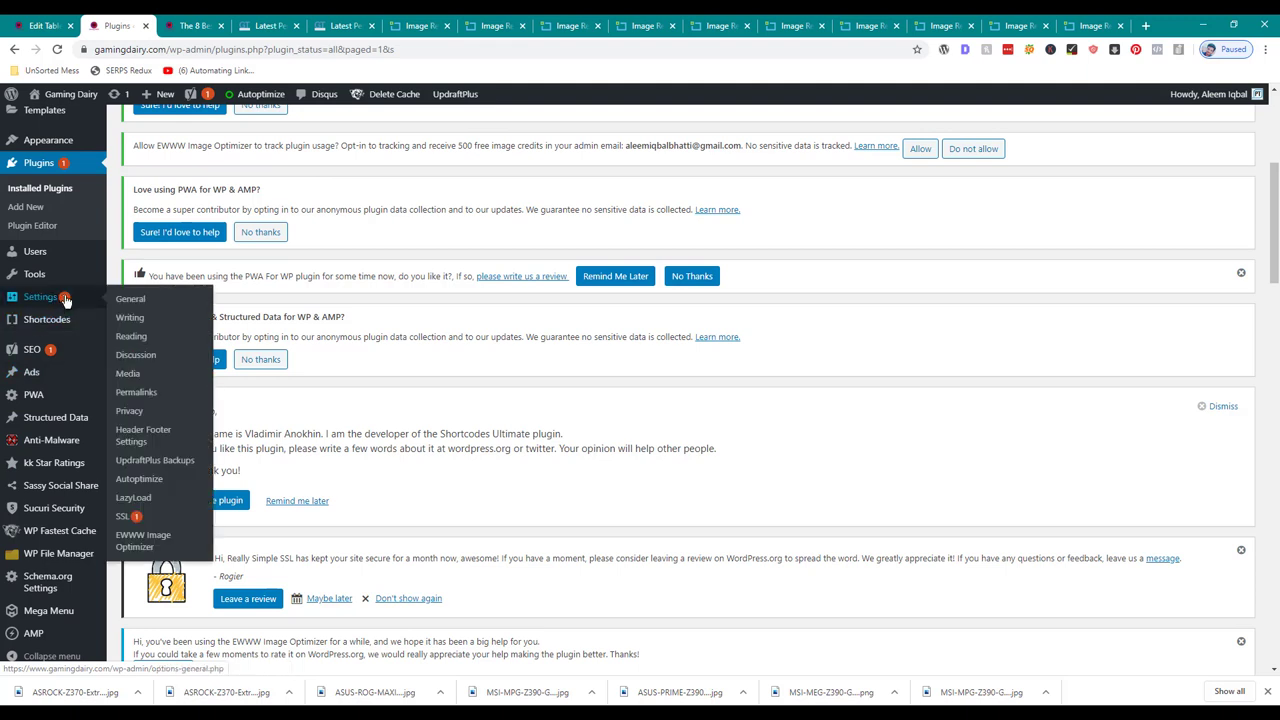
{"action": "left_click", "coordinate": [135, 497]}
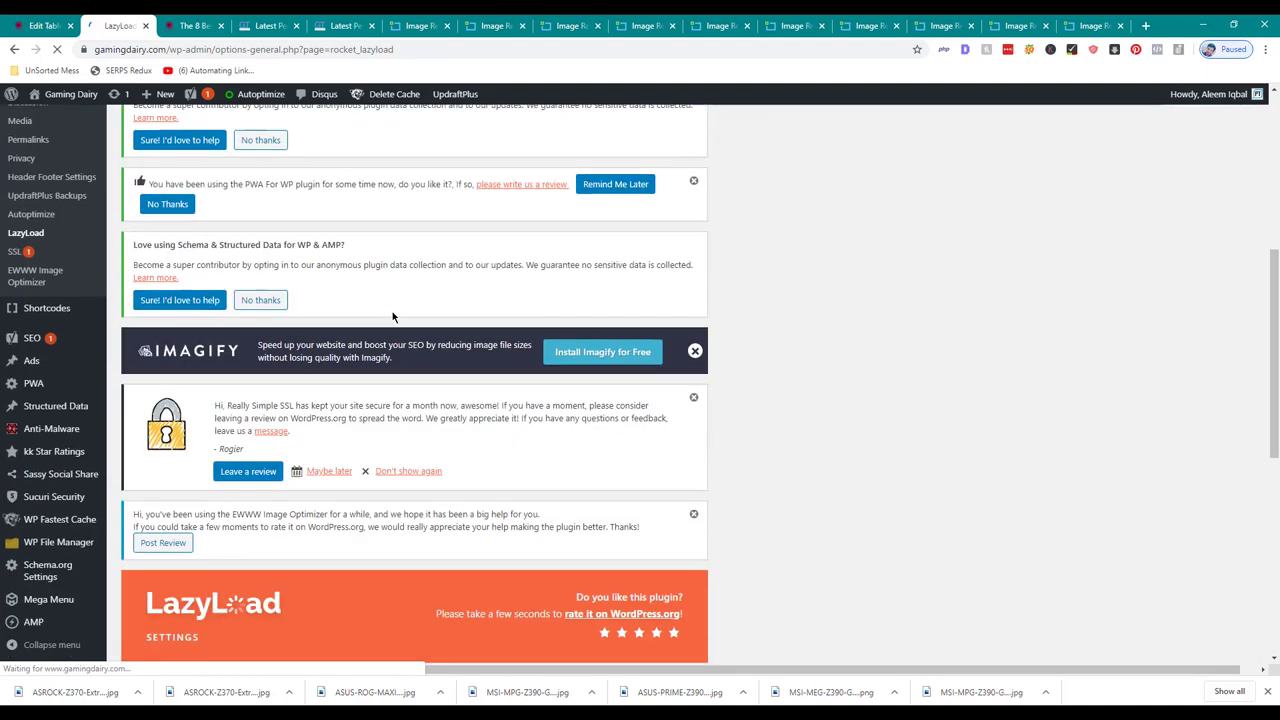
- Enable lazy loading for Images and Iframes & Videos plus Replace Youtube videos by thumbnail, and save the changes
{"action": "scroll", "coordinate": [392, 317], "scroll_direction": "down", "scroll_amount": 4}
{"action": "left_click", "coordinate": [161, 409]}
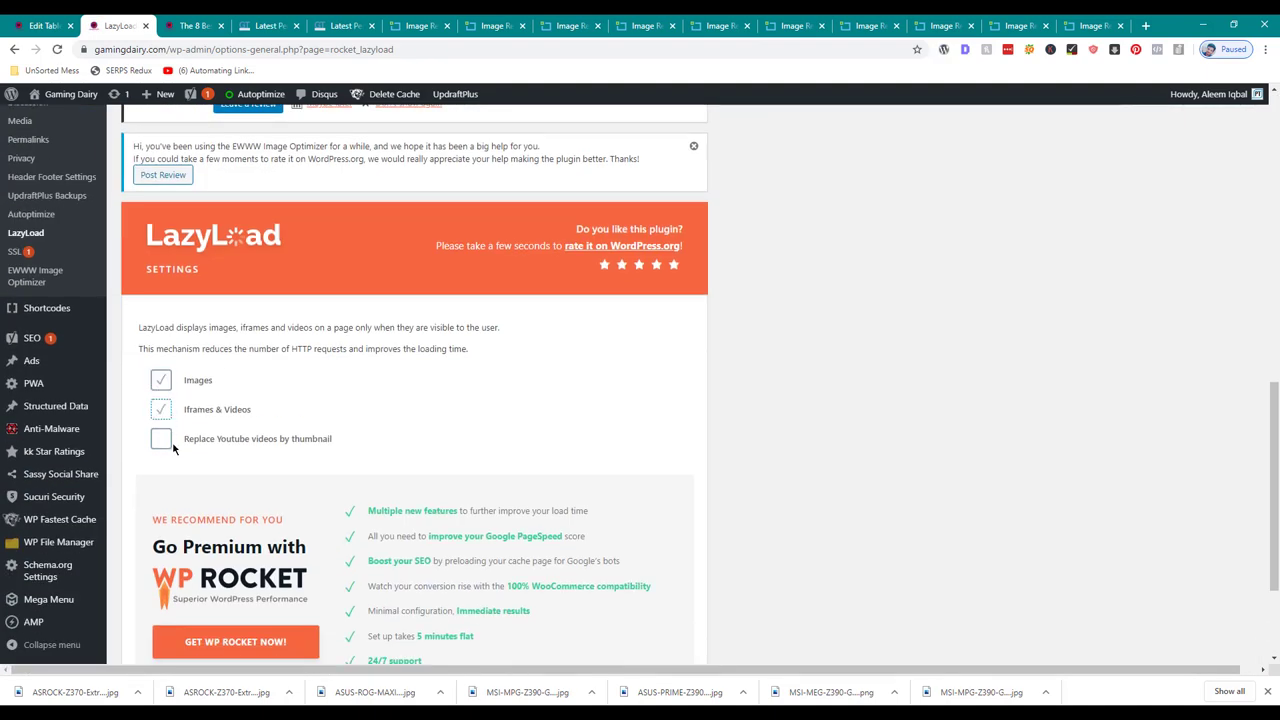
{"action": "left_click", "coordinate": [161, 440]}
{"action": "scroll", "coordinate": [189, 440], "scroll_direction": "down", "scroll_amount": 2}
{"action": "left_click", "coordinate": [207, 576]}
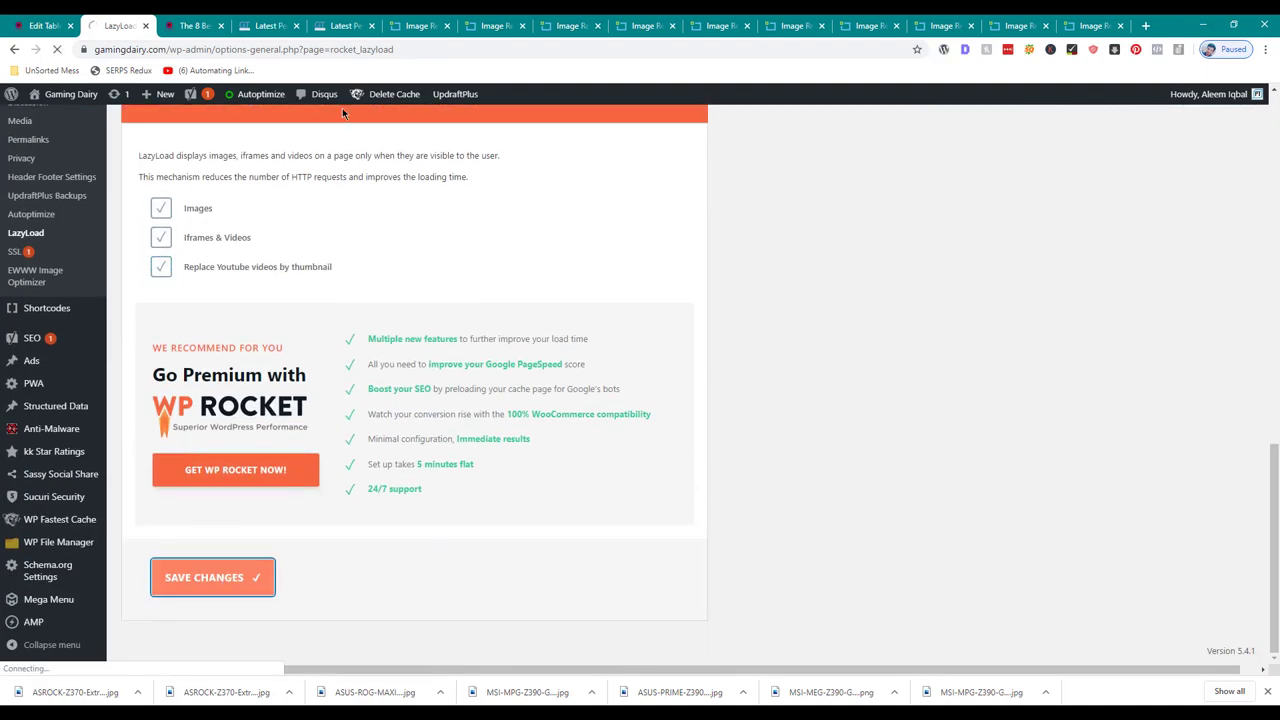
- Delete the Autoptimize cache and clear all of the WP Fastest Cache
{"action": "mouse_move", "coordinate": [322, 95]}
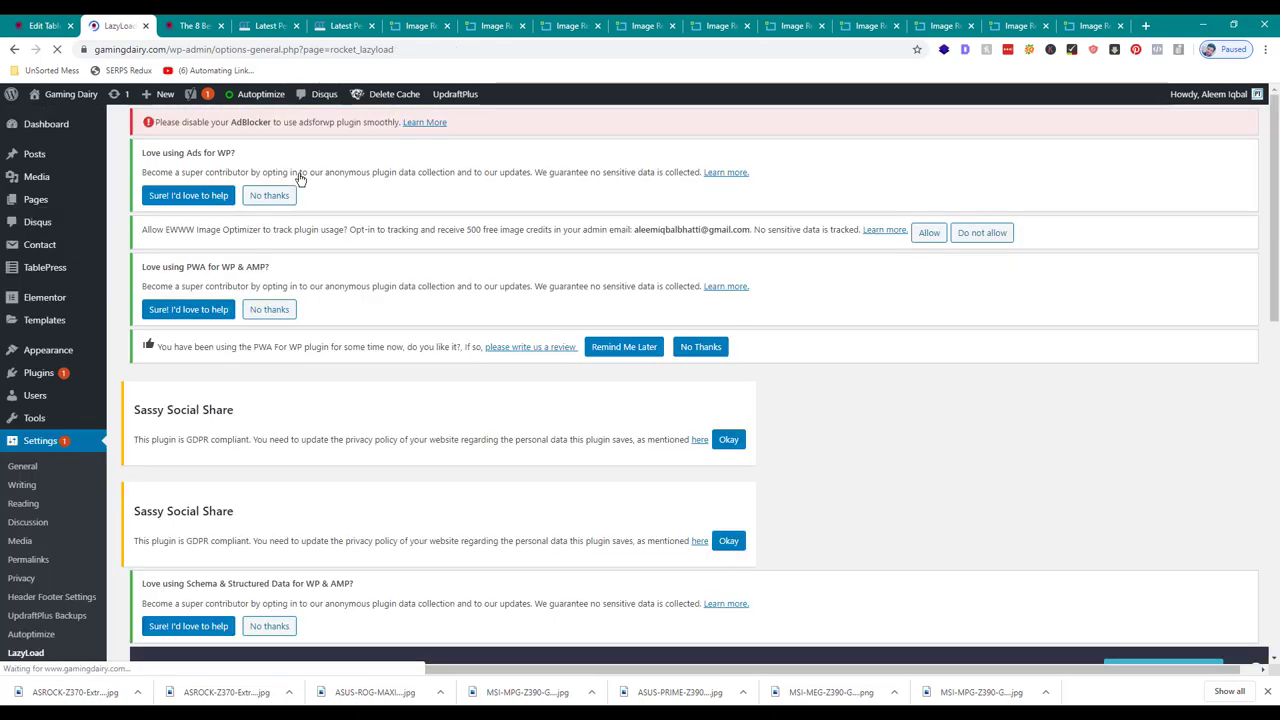
{"action": "mouse_move", "coordinate": [270, 105]}
{"action": "left_click", "coordinate": [278, 167]}
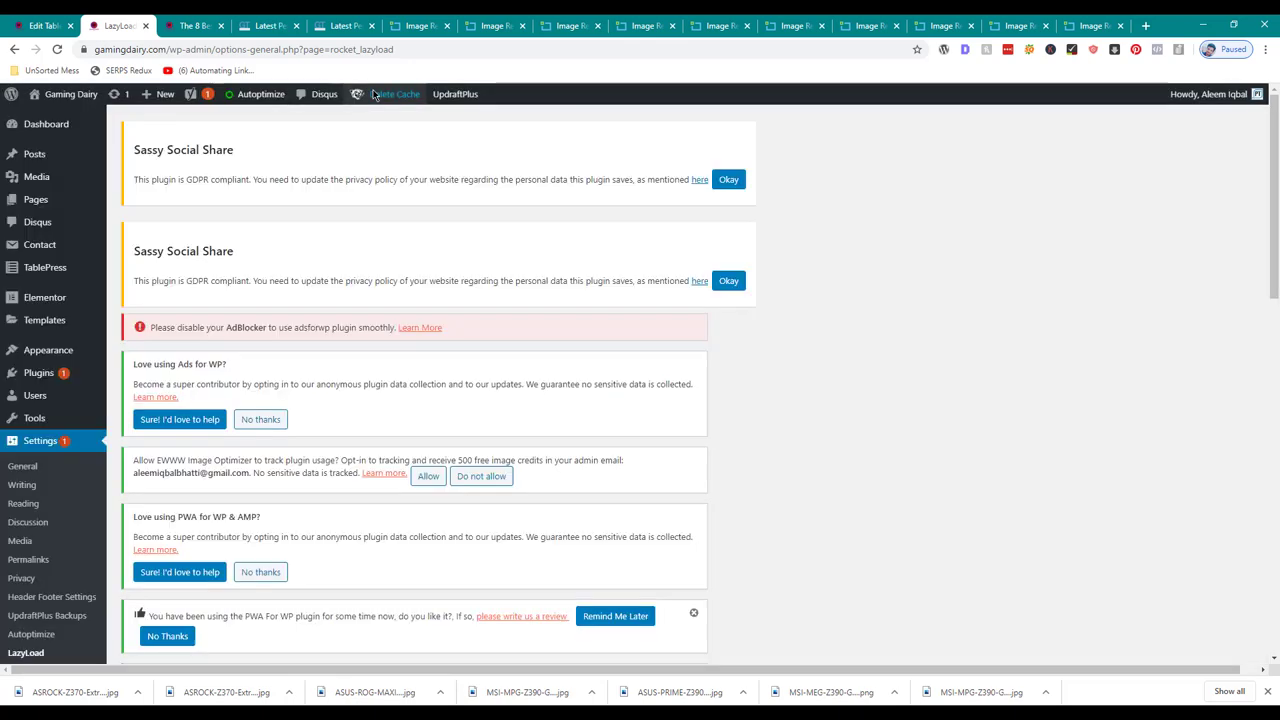
{"action": "mouse_move", "coordinate": [390, 98]}
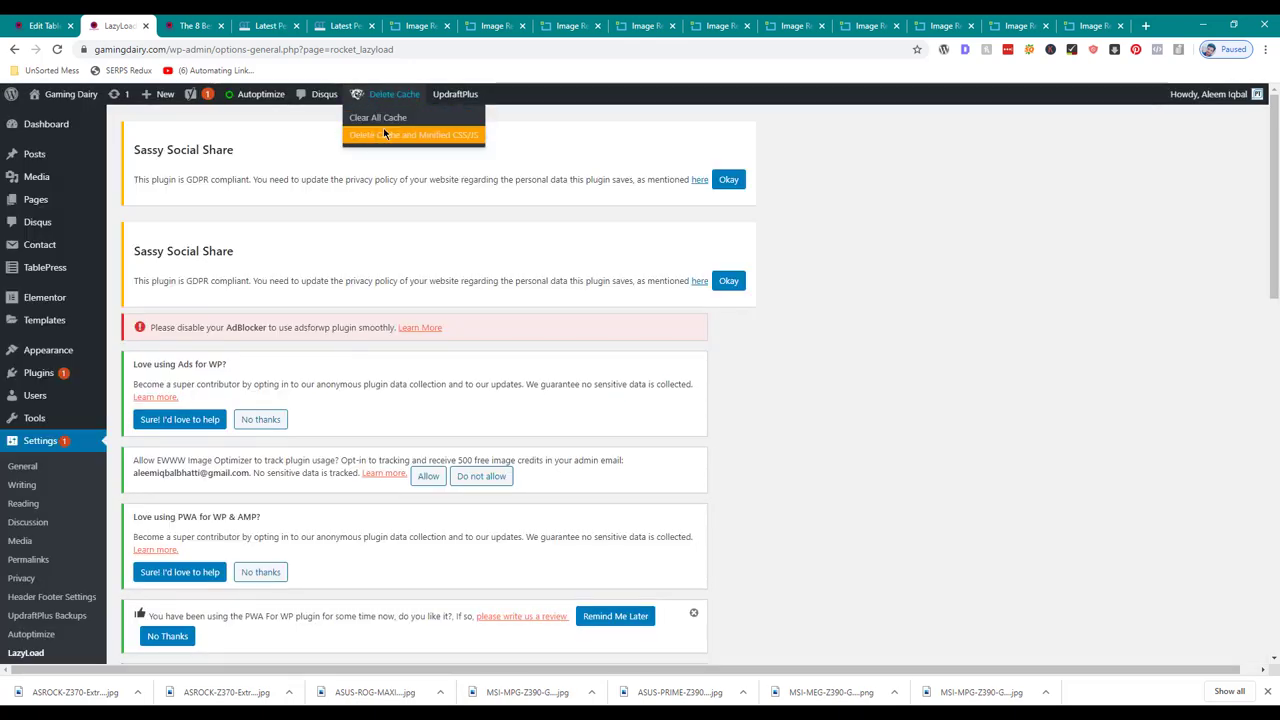
{"action": "left_click", "coordinate": [383, 122]}
- Look over the Best Motherboards for Core i7-9700K article and re-test it from the second GTmetrix report
{"action": "left_click", "coordinate": [206, 30]}
{"action": "scroll", "coordinate": [967, 286], "scroll_direction": "up", "scroll_amount": 4}
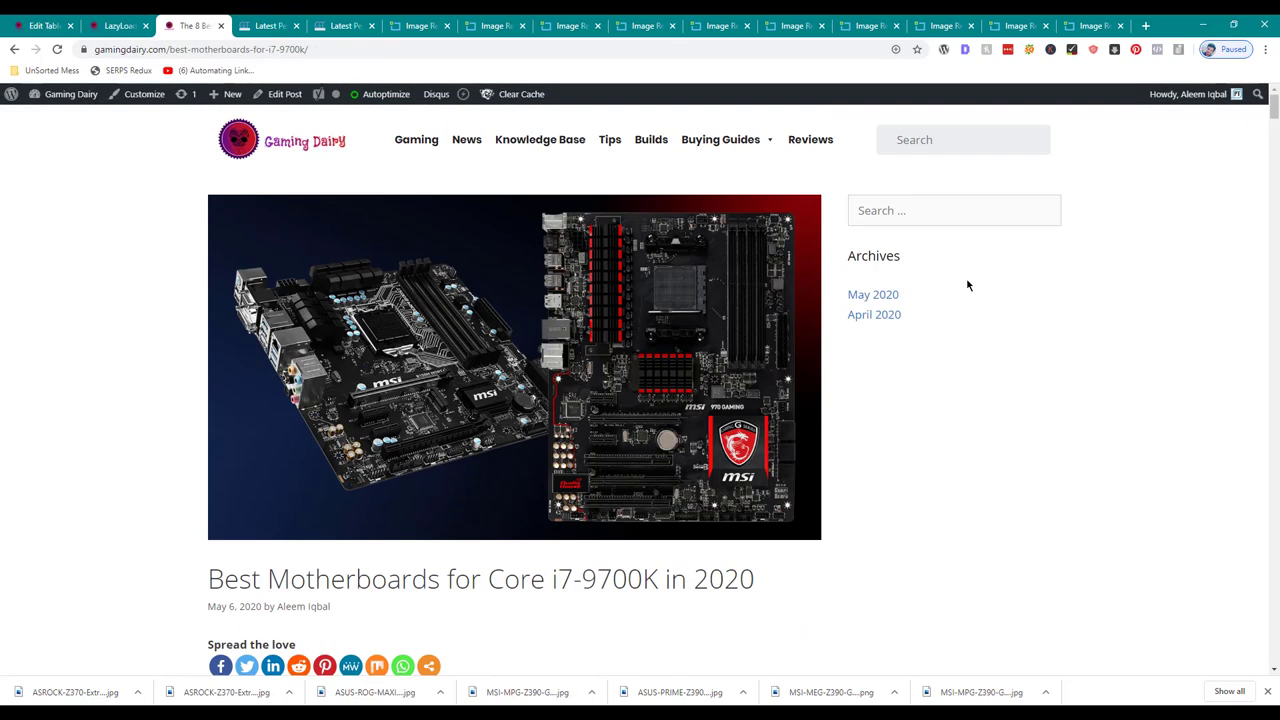
{"action": "scroll", "coordinate": [491, 160], "scroll_direction": "down", "scroll_amount": 8}
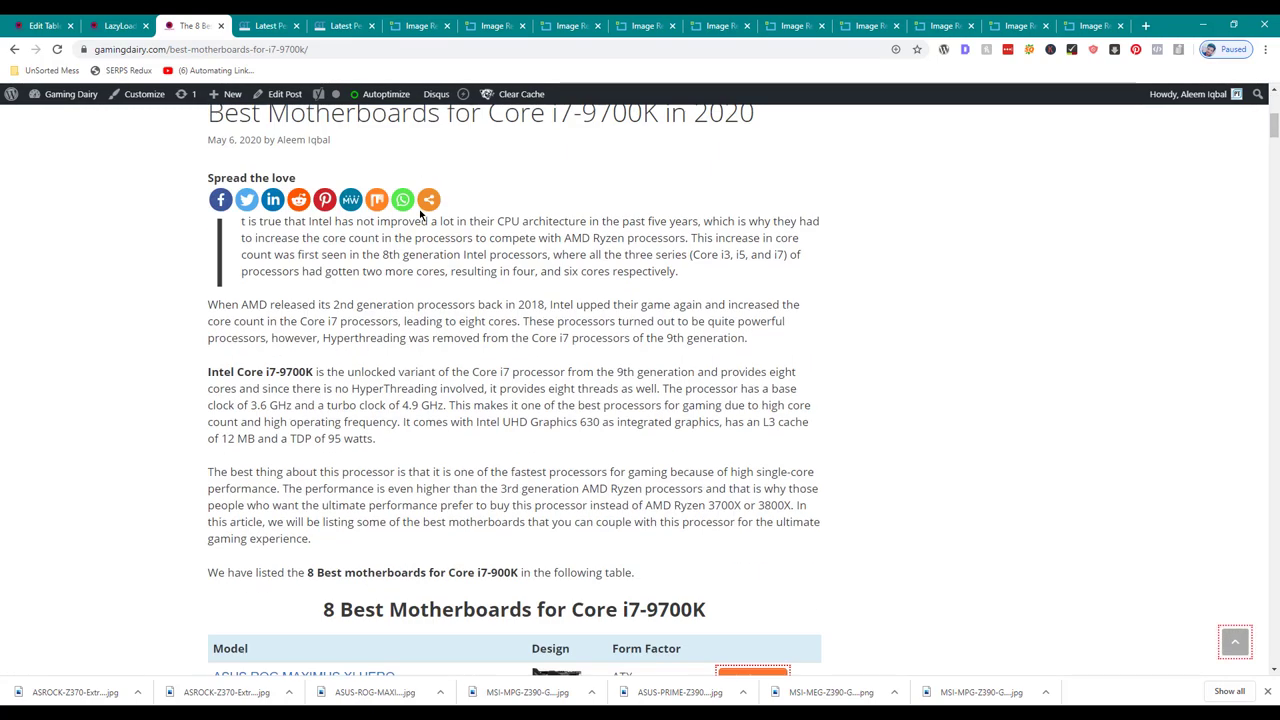
{"action": "scroll", "coordinate": [420, 207], "scroll_direction": "down", "scroll_amount": 4}
{"action": "left_click", "coordinate": [272, 22]}
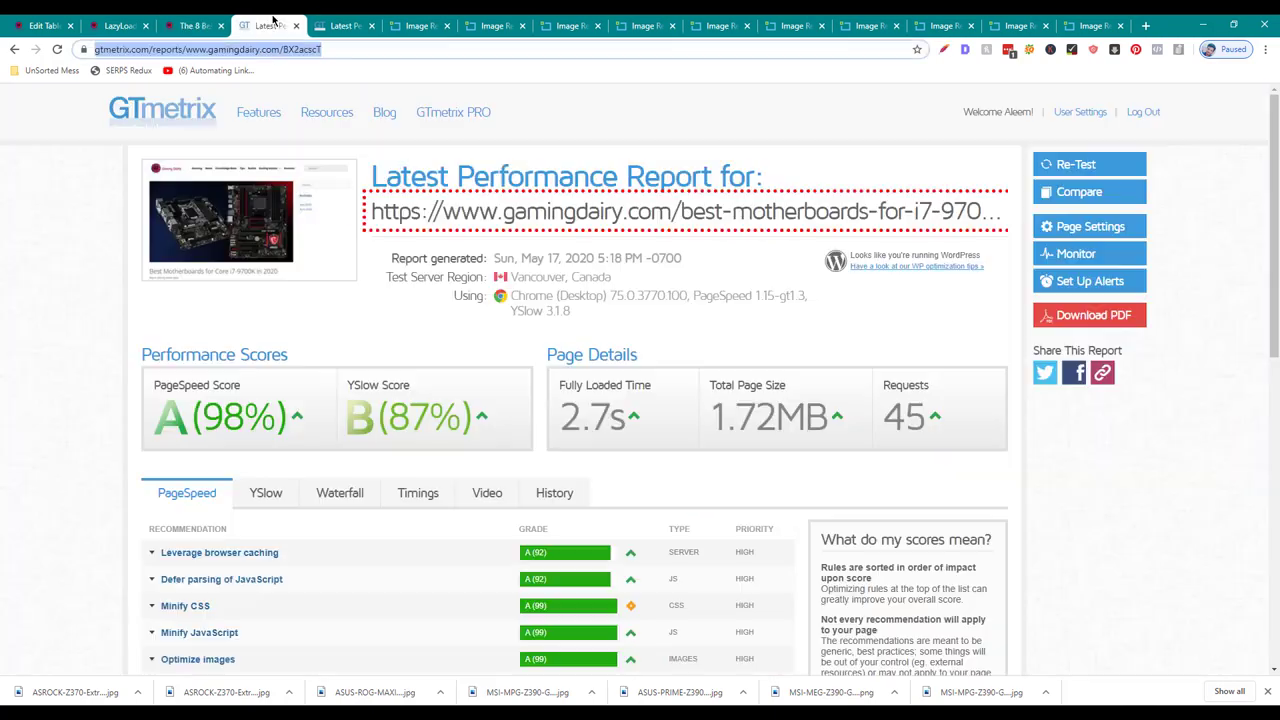
{"action": "left_click", "coordinate": [340, 25]}
{"action": "left_click", "coordinate": [1072, 172]}
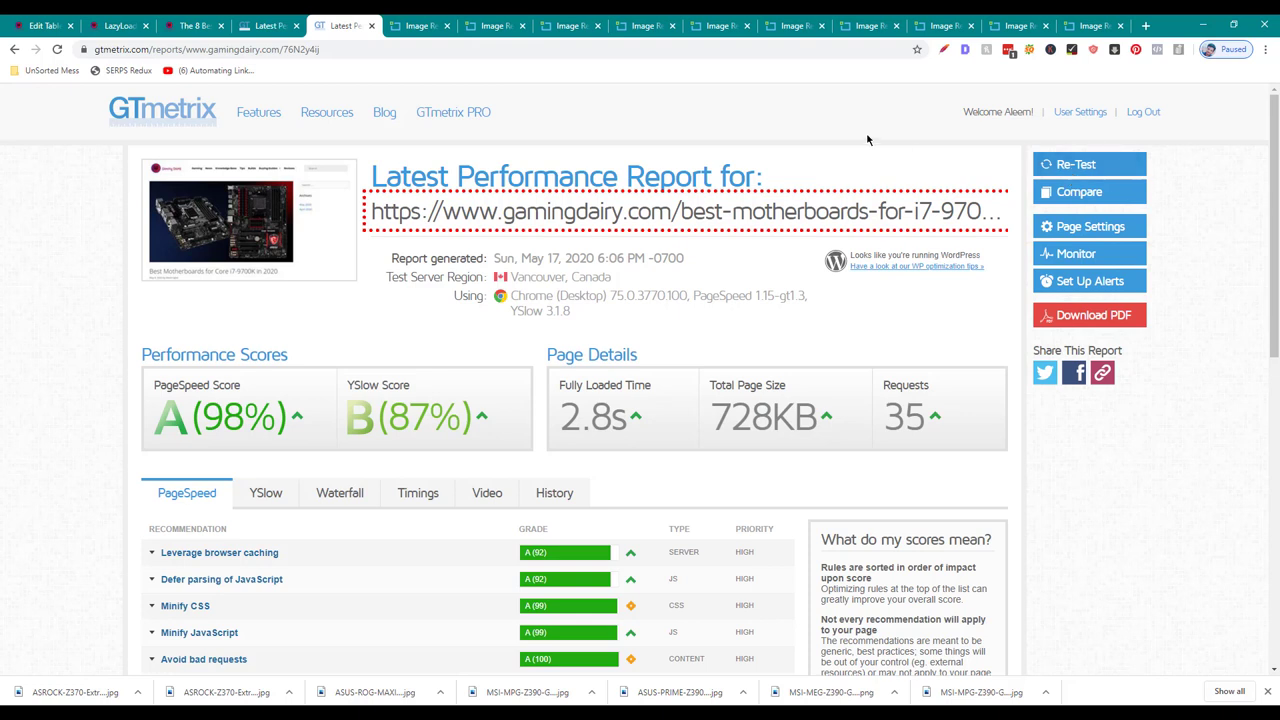
- Compare the earlier and the new GTmetrix reports, focusing on the total page size
{"action": "left_click", "coordinate": [260, 22]}
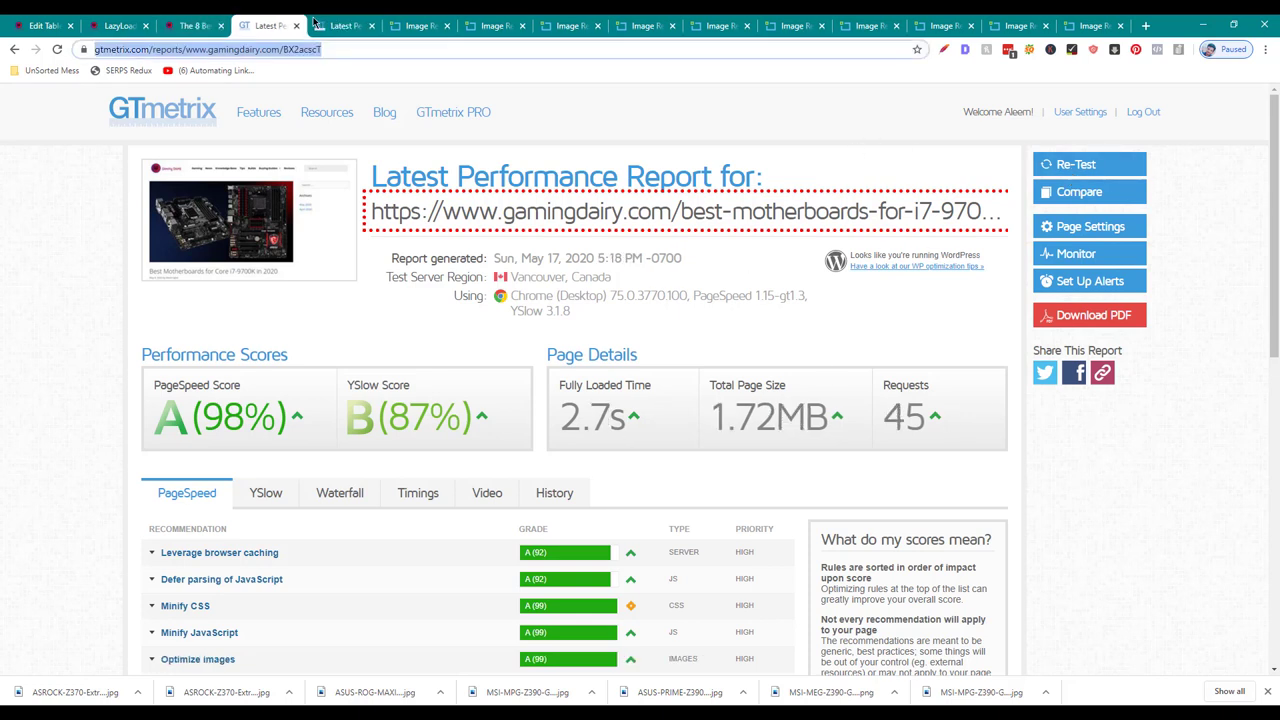
{"action": "left_click", "coordinate": [318, 22]}
{"action": "left_click", "coordinate": [287, 22]}
{"action": "left_click", "coordinate": [335, 22]}
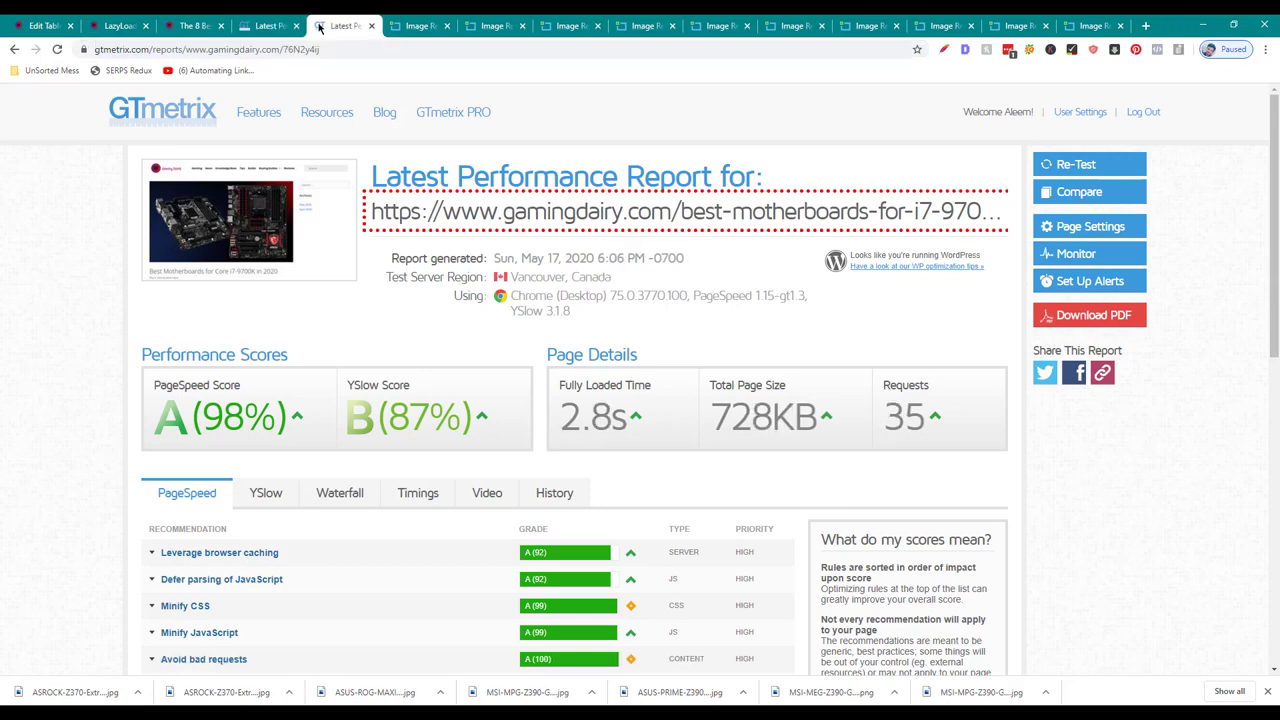
{"action": "double_click", "coordinate": [740, 432]}
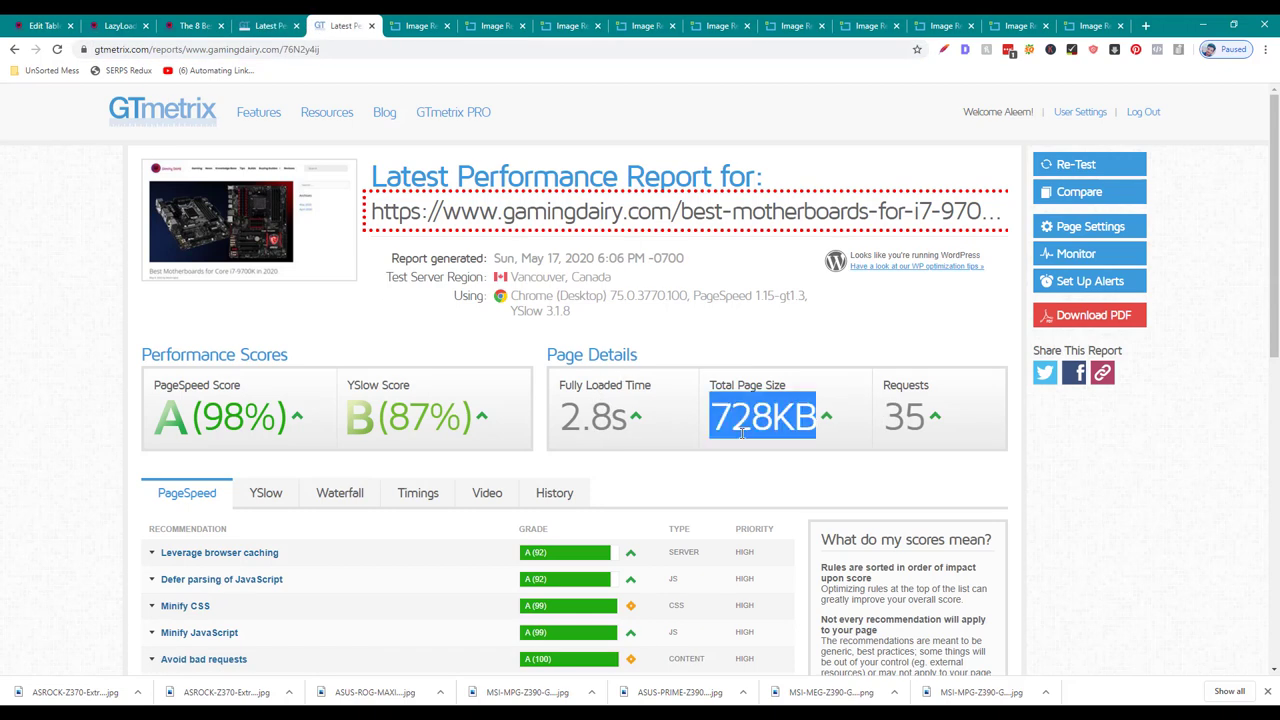
- Open the tested article from the GTmetrix report in a new tab and check how it loads down to the comments
{"action": "right_click", "coordinate": [651, 213]}
{"action": "left_click", "coordinate": [707, 220]}
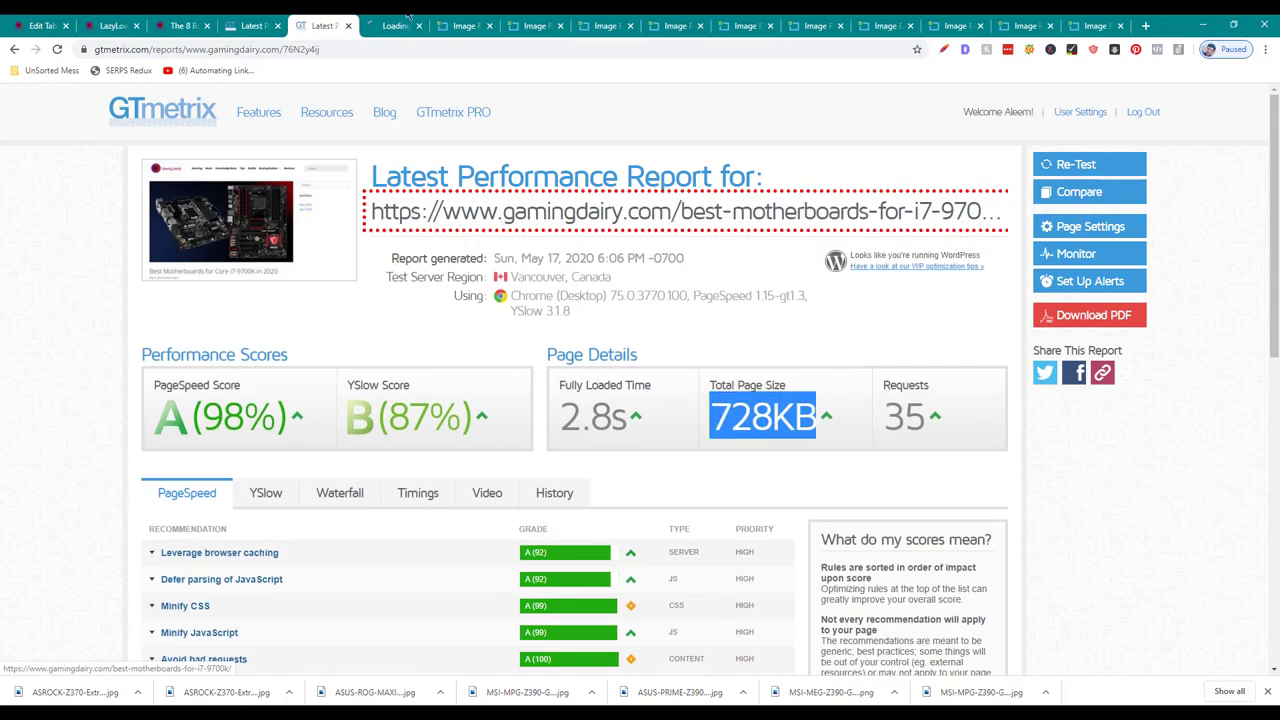
{"action": "left_click", "coordinate": [395, 25]}
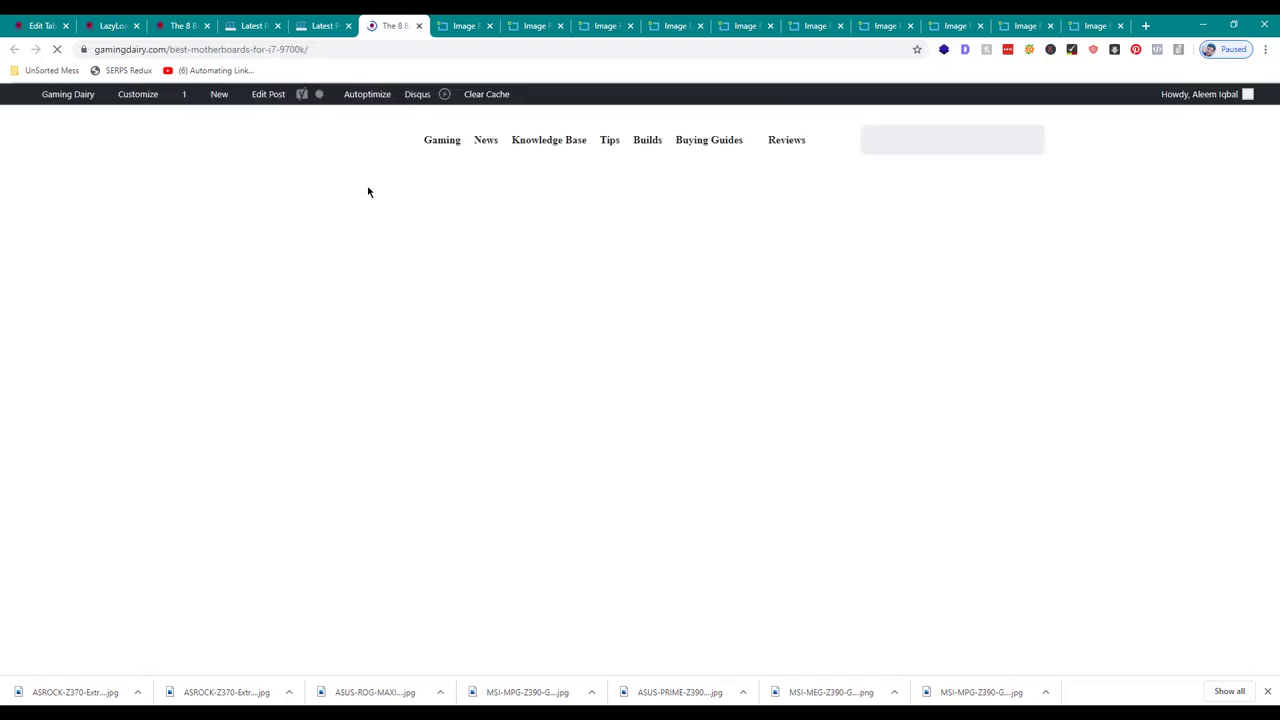
{"action": "scroll", "coordinate": [368, 192], "scroll_direction": "down", "scroll_amount": 2}
{"action": "scroll", "coordinate": [368, 192], "scroll_direction": "down", "scroll_amount": 15}
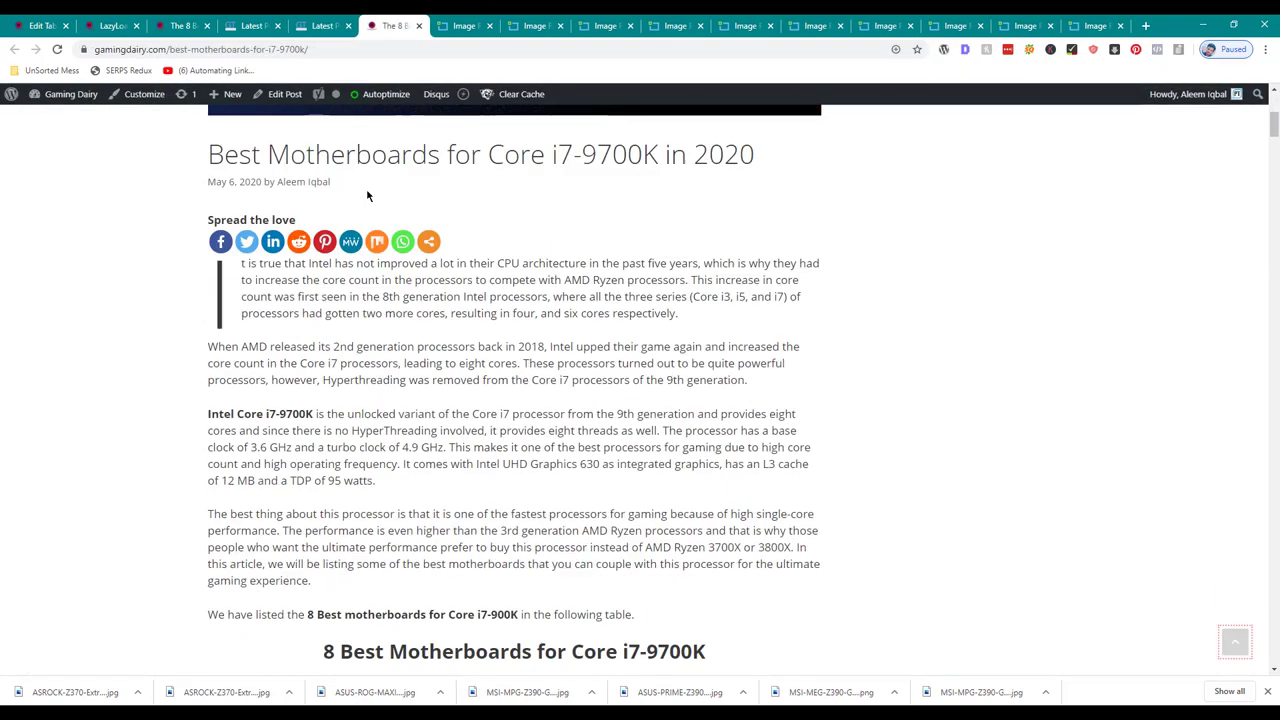
{"action": "scroll", "coordinate": [449, 251], "scroll_direction": "down", "scroll_amount": 15}
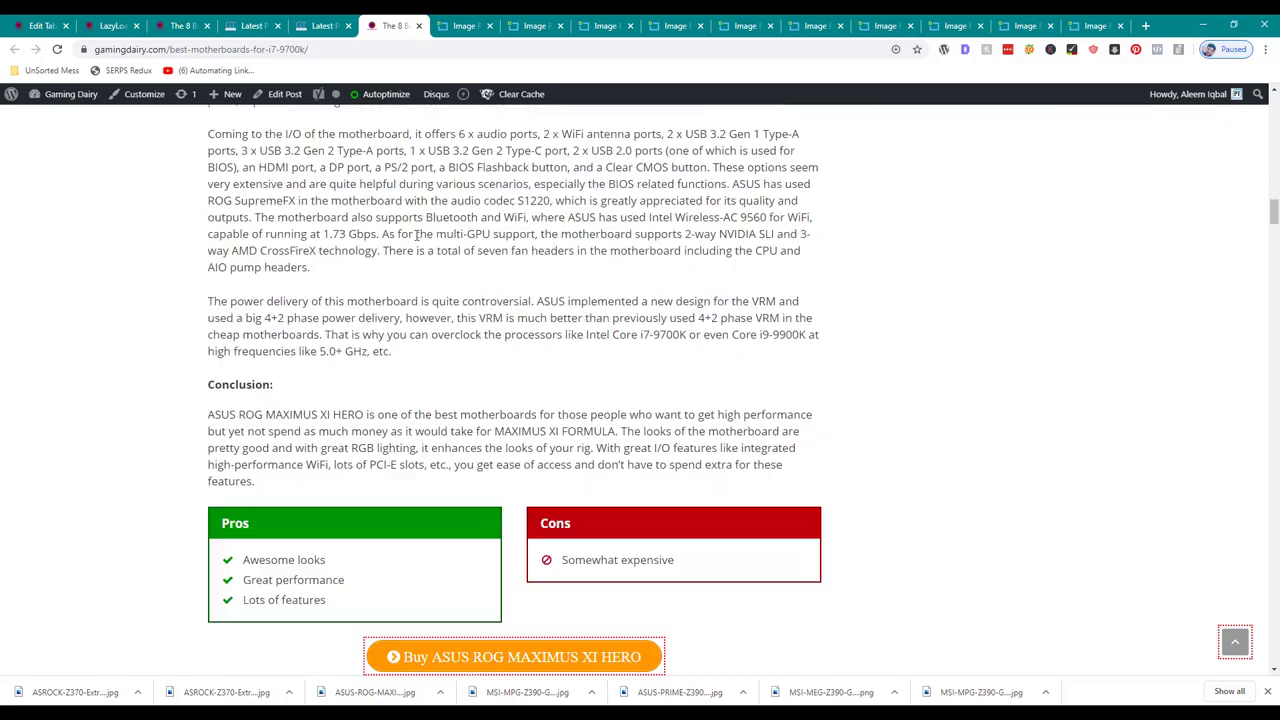
{"action": "scroll", "coordinate": [460, 323], "scroll_direction": "down", "scroll_amount": 20}
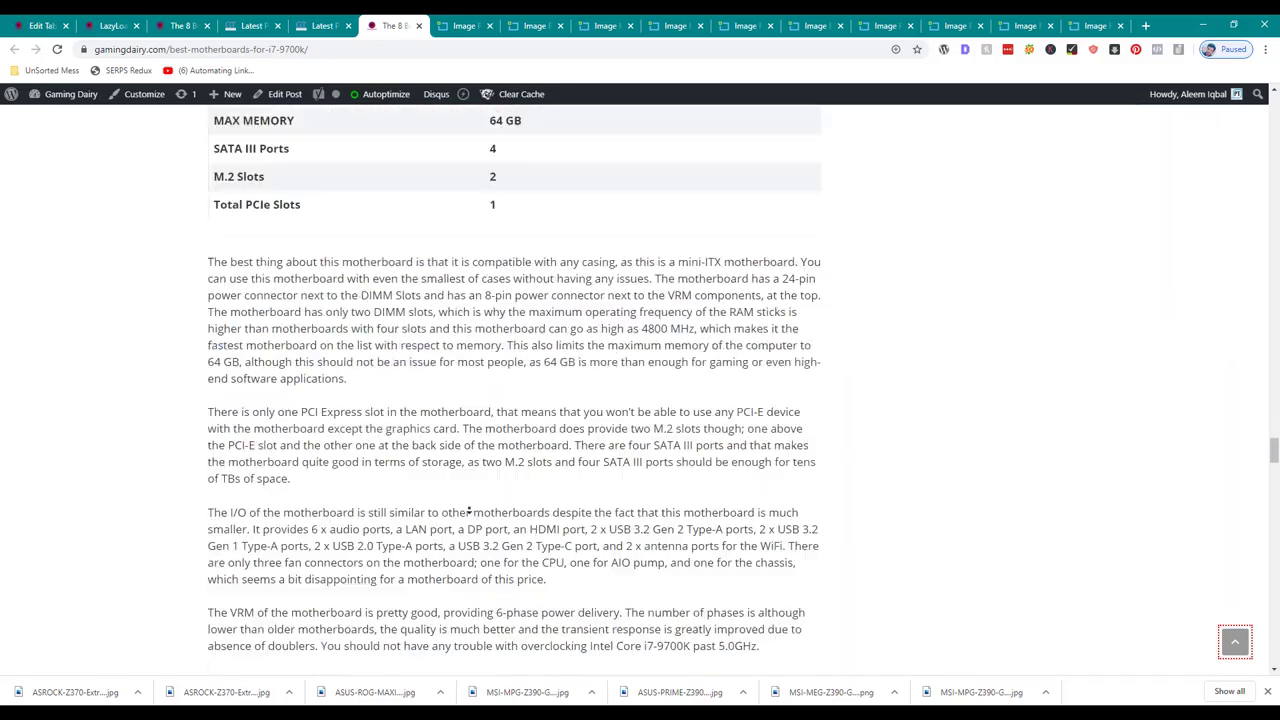
{"action": "scroll", "coordinate": [469, 507], "scroll_direction": "up", "scroll_amount": 10}
{"action": "scroll", "coordinate": [469, 507], "scroll_direction": "up", "scroll_amount": 3}
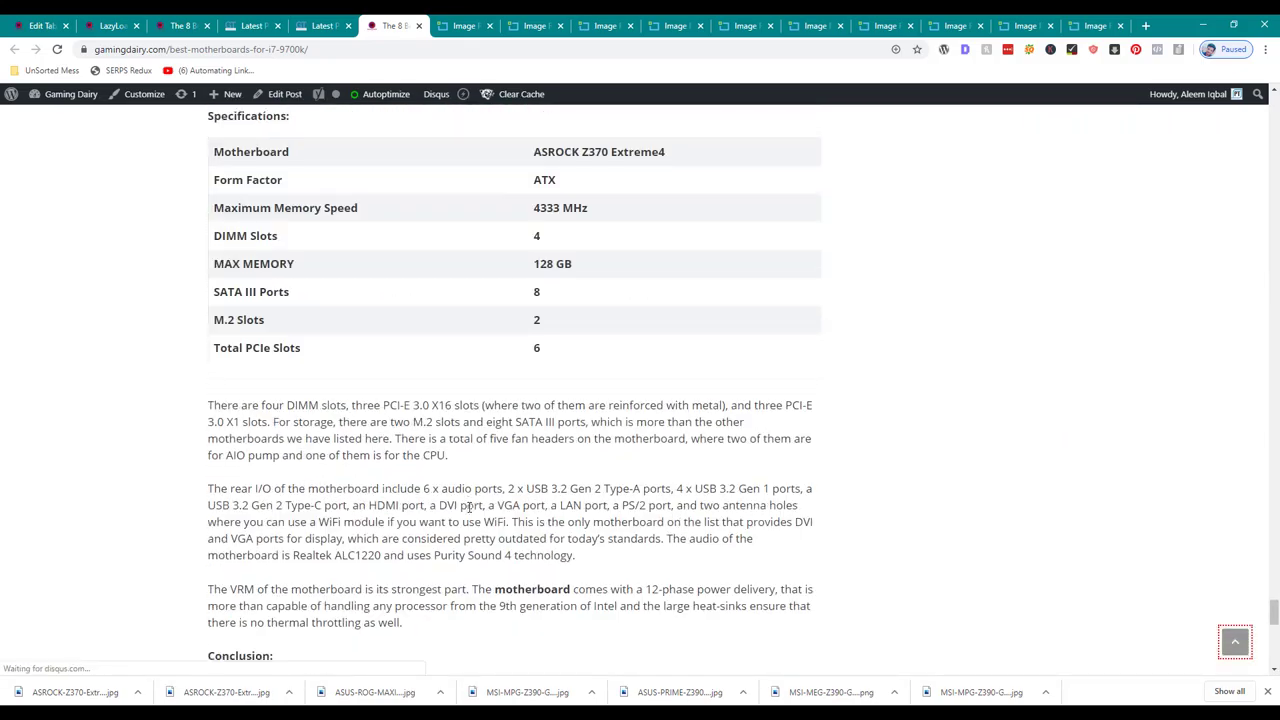
{"action": "scroll", "coordinate": [471, 508], "scroll_direction": "down", "scroll_amount": 7}
{"action": "scroll", "coordinate": [471, 514], "scroll_direction": "down", "scroll_amount": 2}
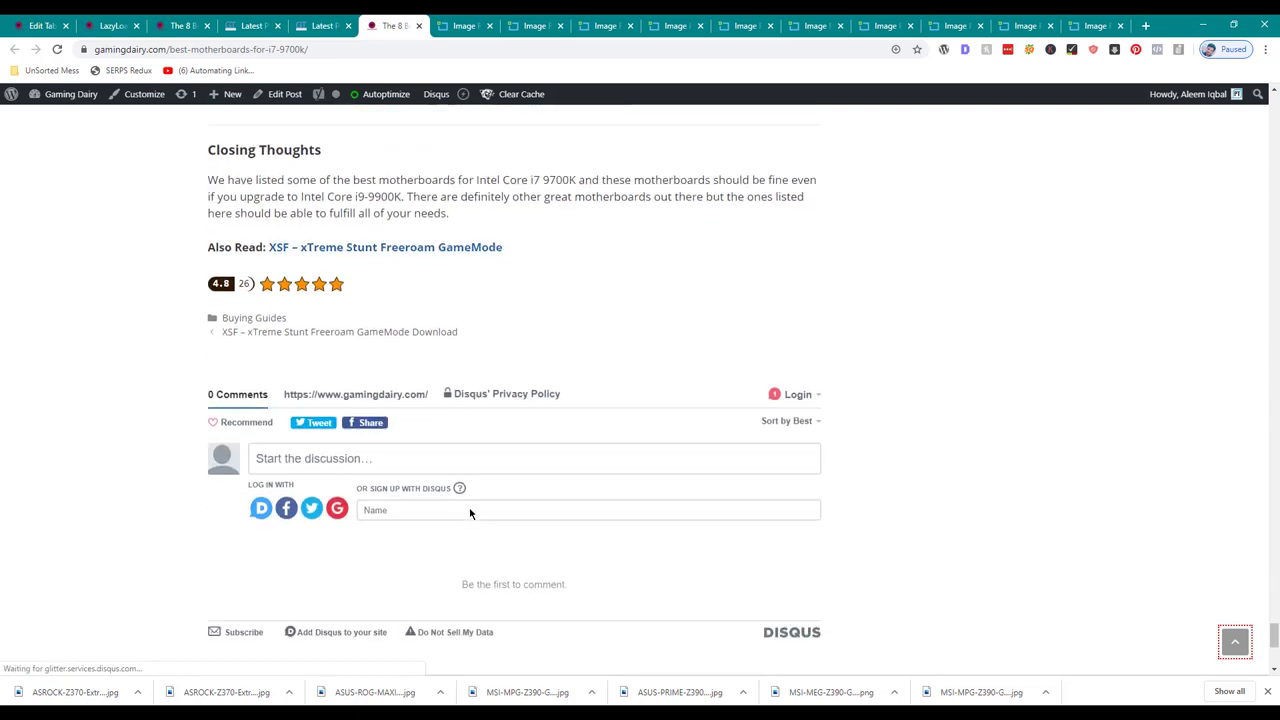